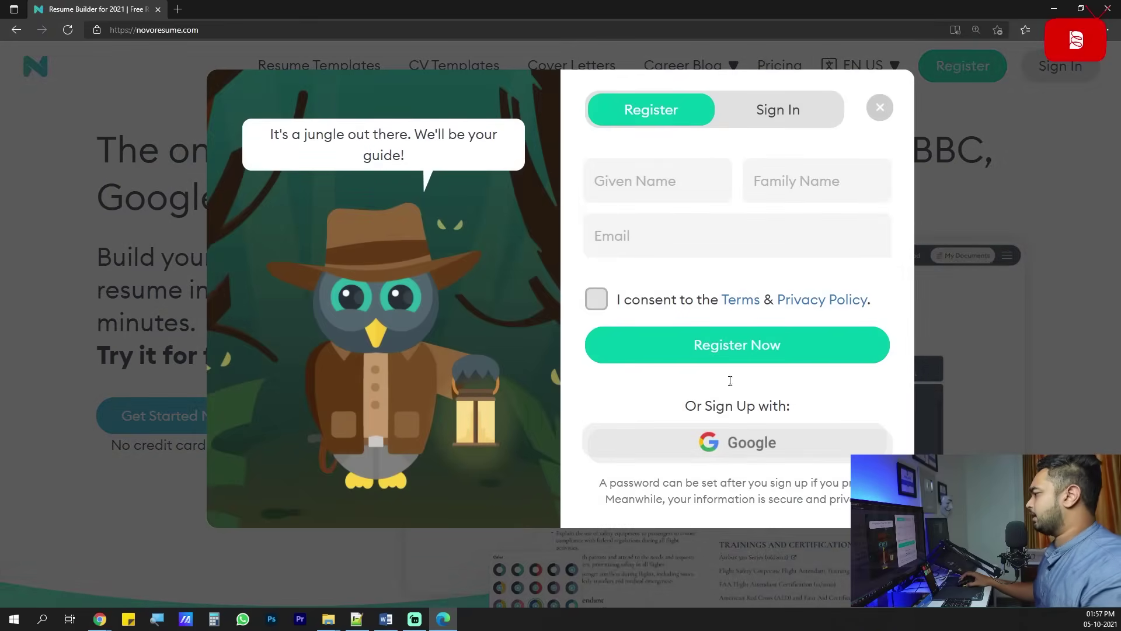
Accept the terms and privacy policy, then sign up with a Google account.
click(699, 345)
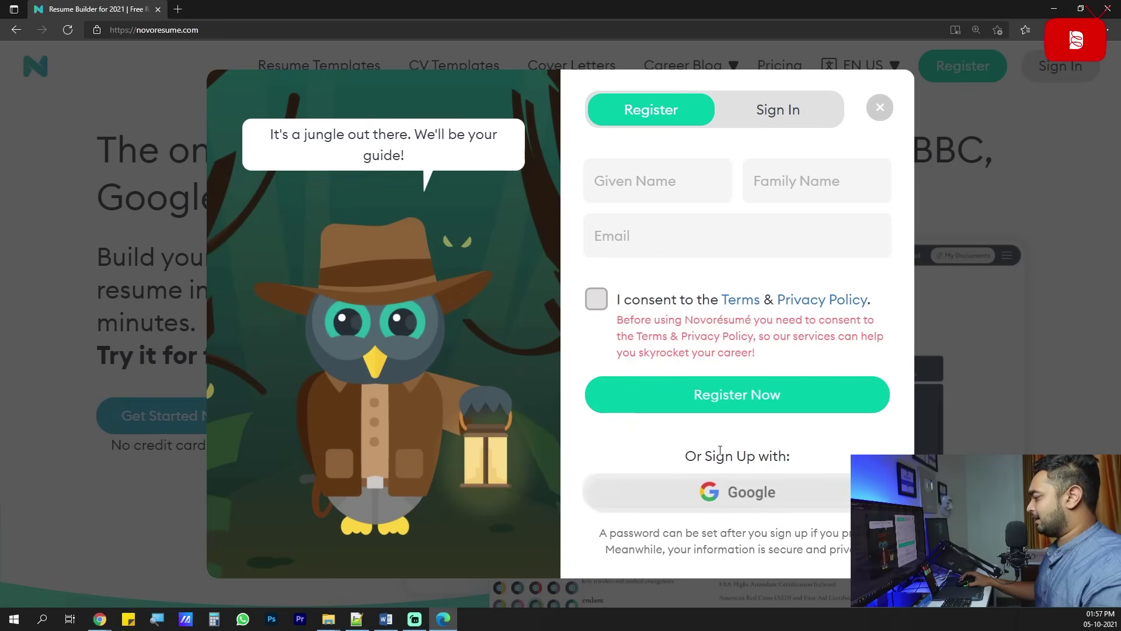
click(592, 308)
click(678, 452)
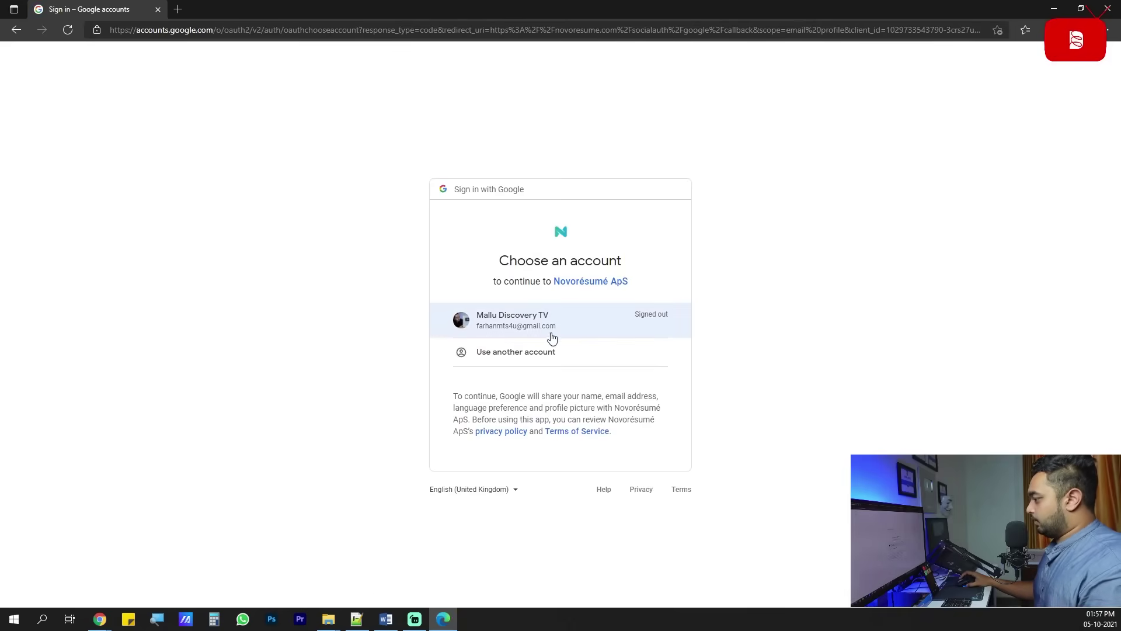
click(563, 366)
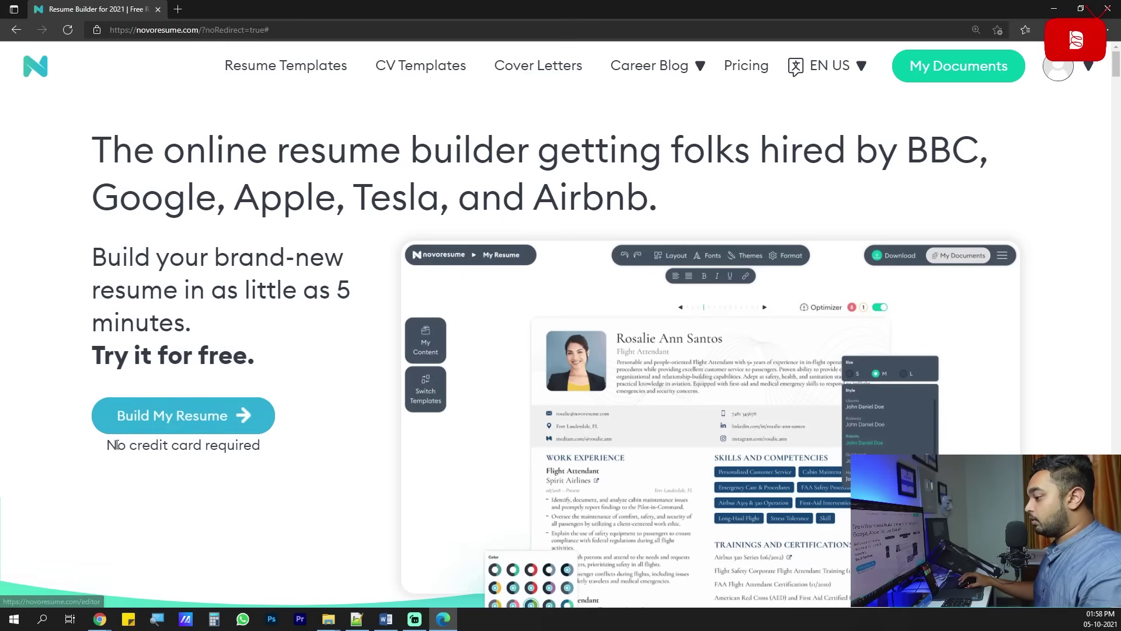
Start building a new resume from the Novoresume homepage.
drag(126, 445, 189, 450)
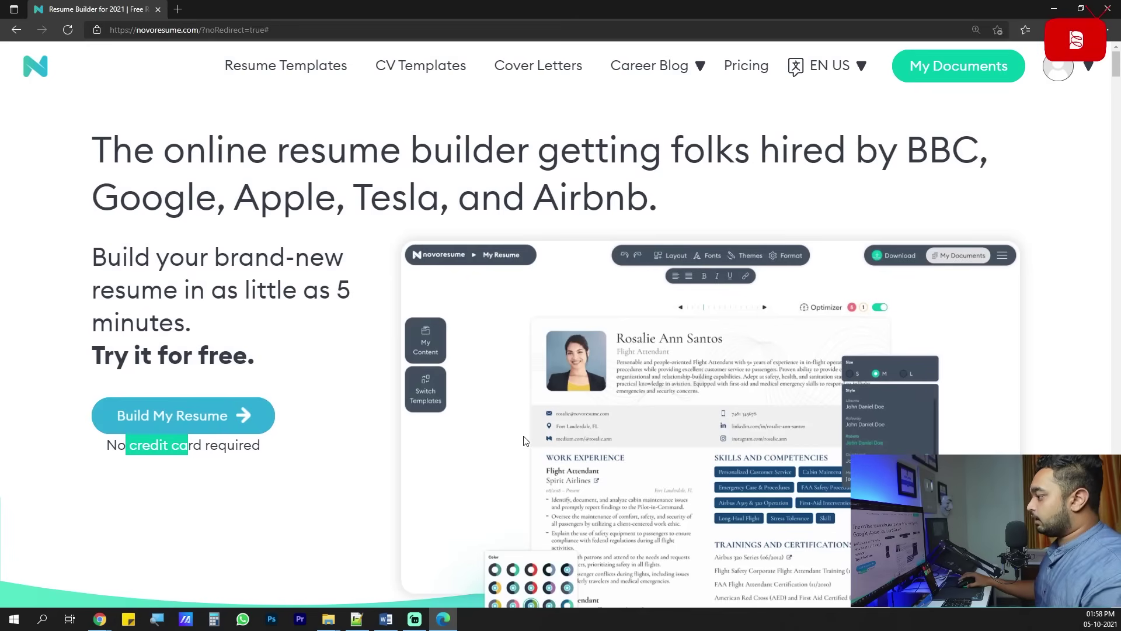
scroll(523, 435, down, 5)
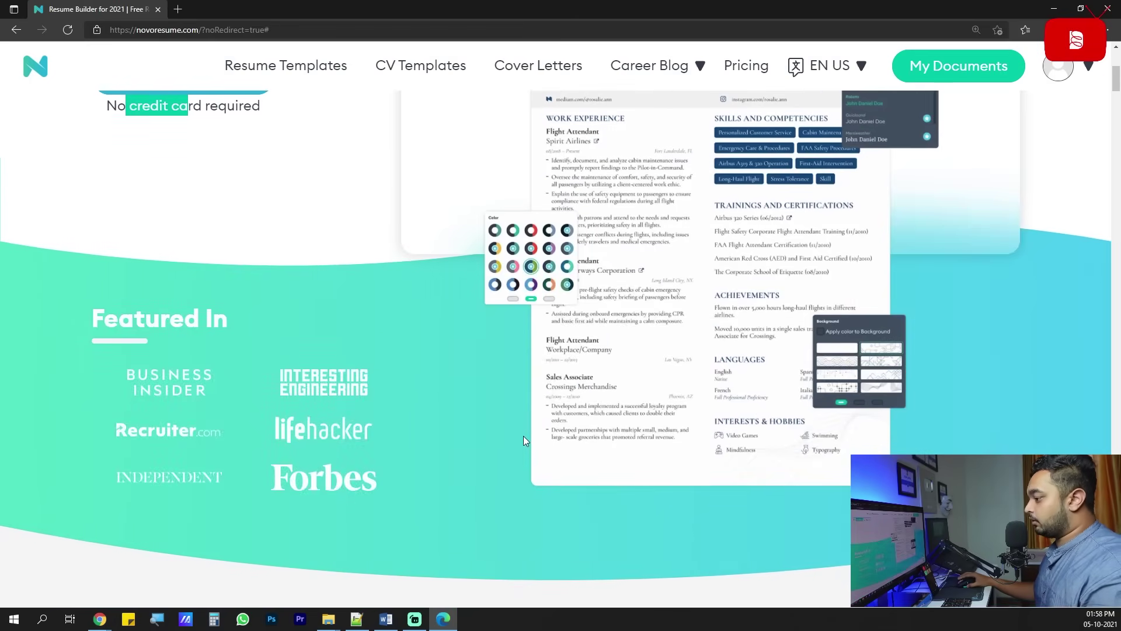
scroll(523, 441, down, 5)
scroll(523, 440, up, 10)
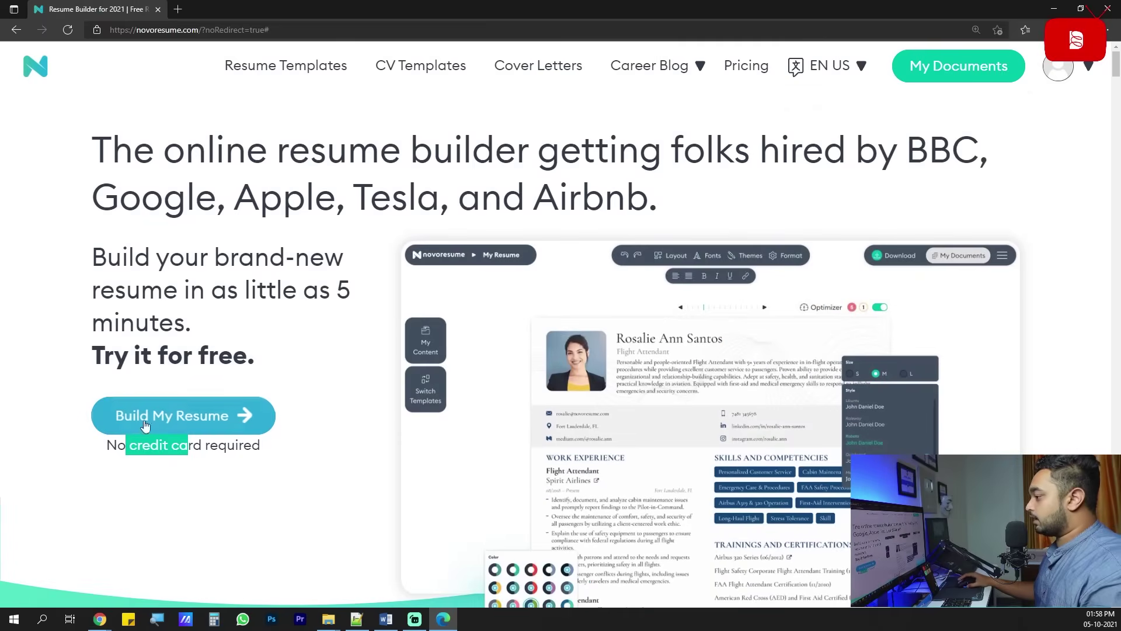
click(174, 421)
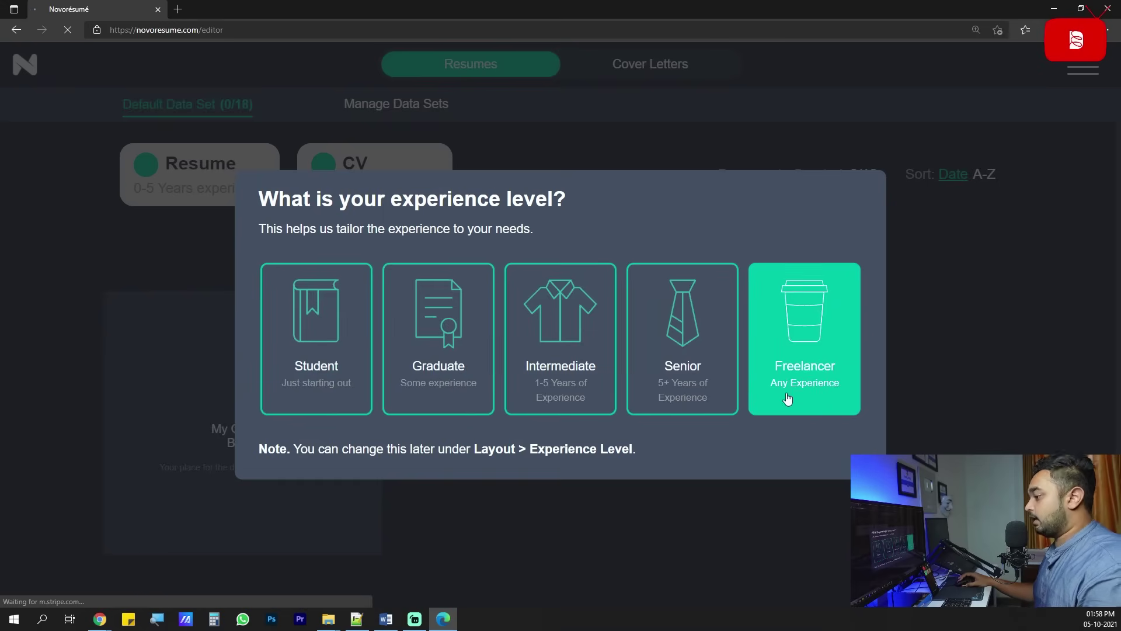
Choose Graduate as the experience level and decline career tips and special offers.
click(441, 380)
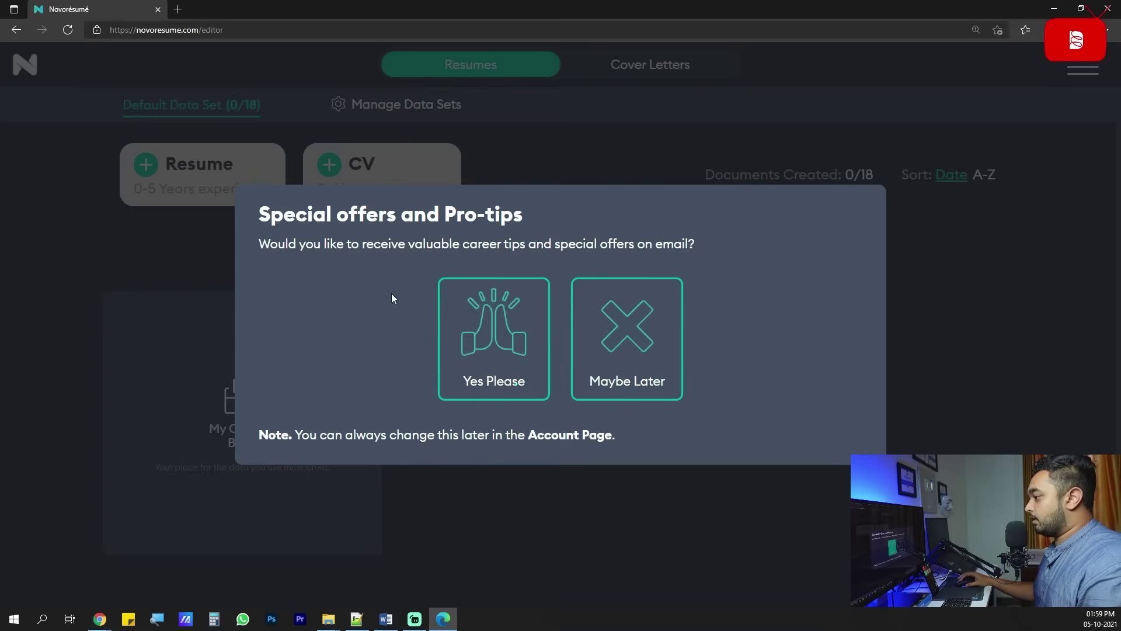
click(611, 345)
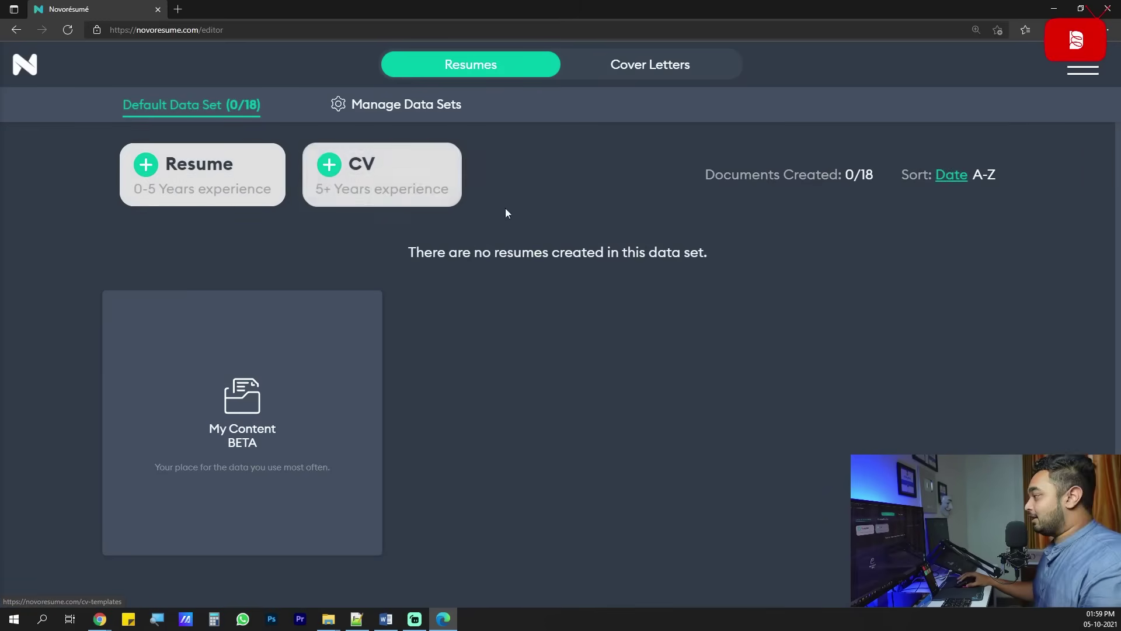
mouse_move(100, 619)
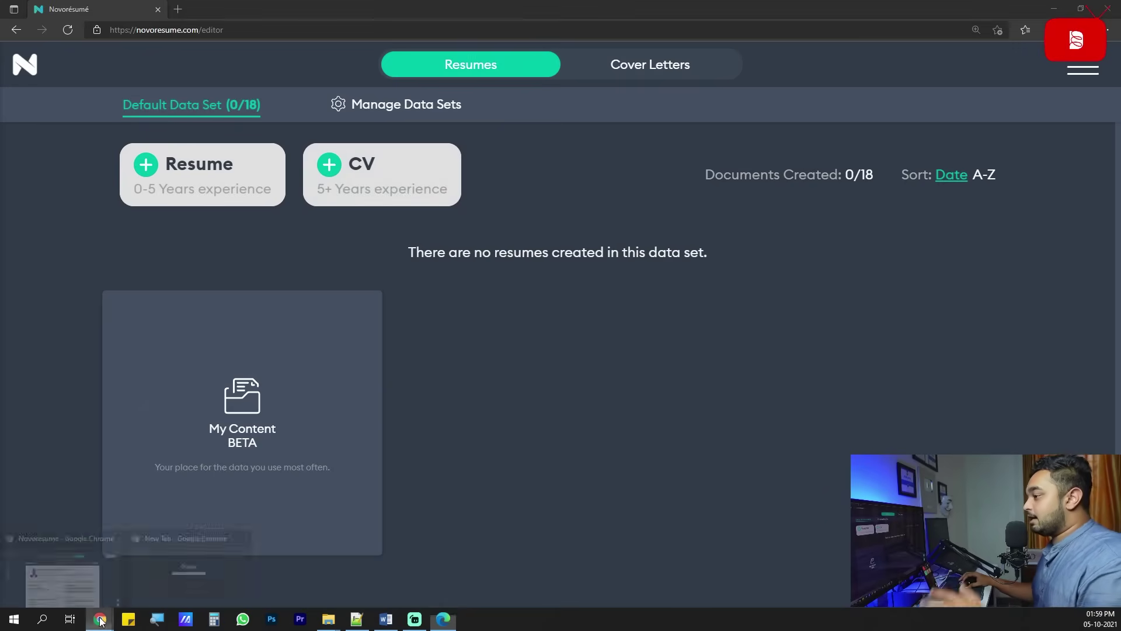
Open the Resume Worded ATS scanner result from the 'ats scan' Google search.
click(187, 582)
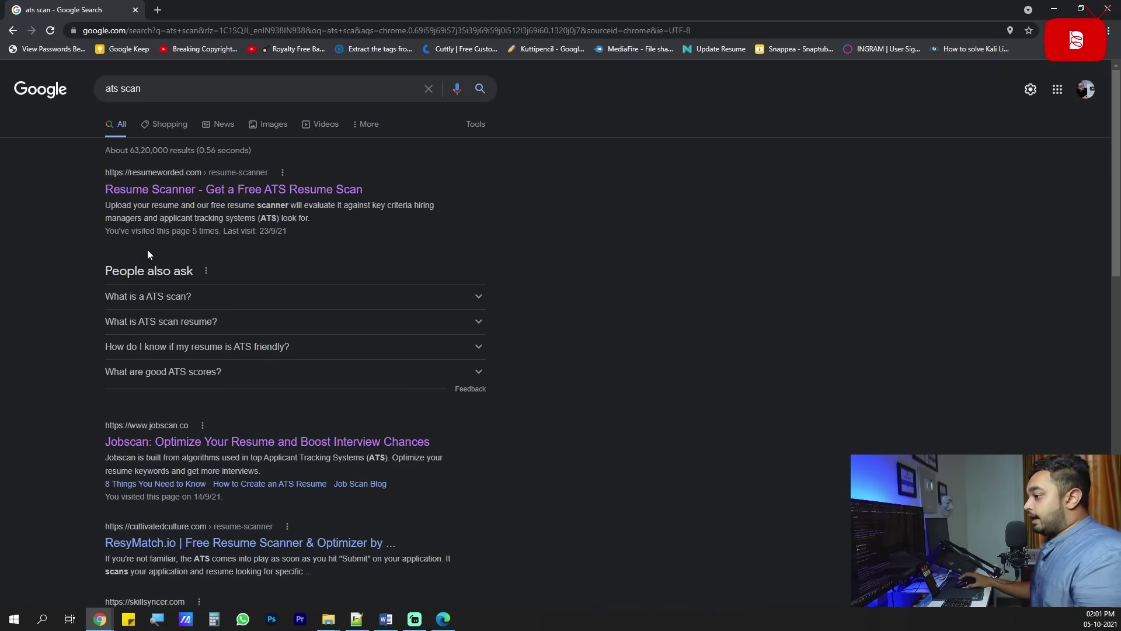
middle_click(230, 188)
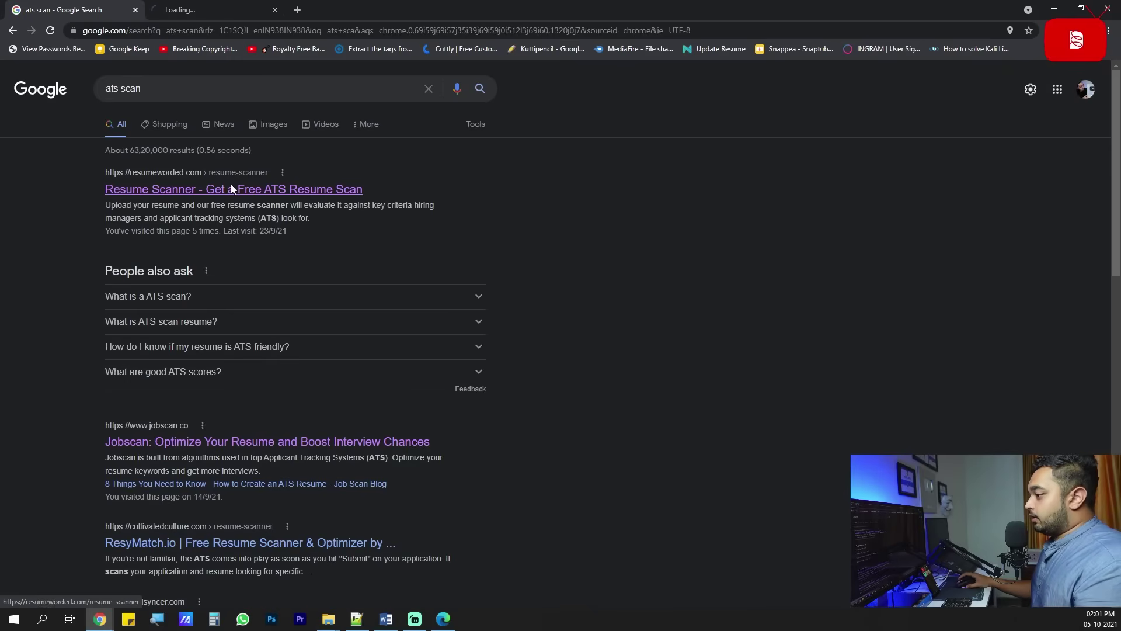
click(161, 296)
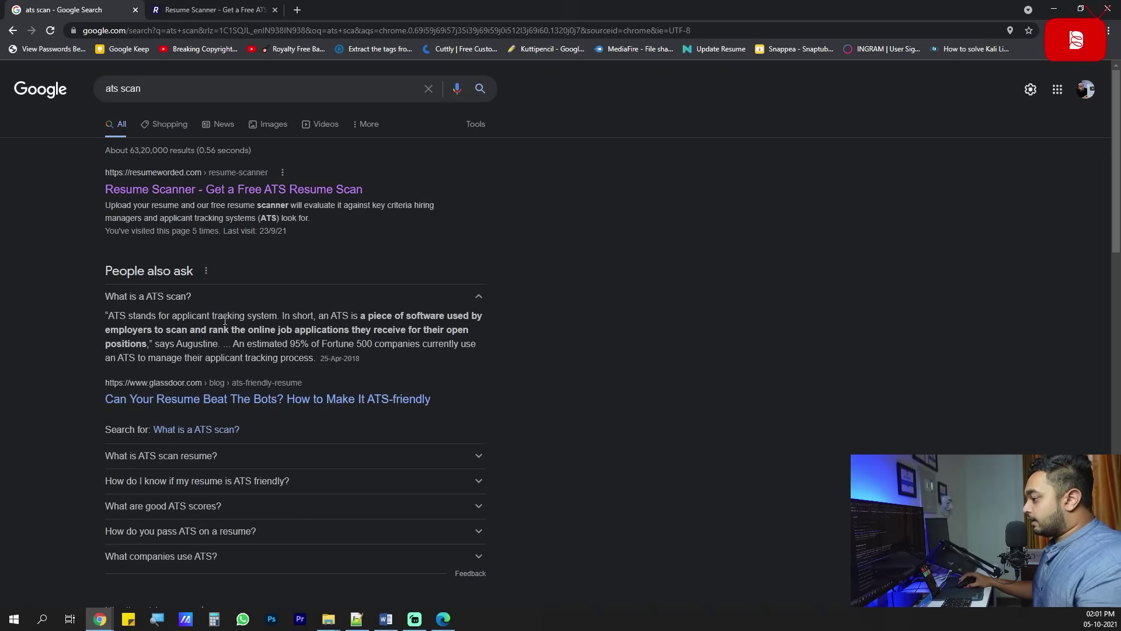
click(210, 10)
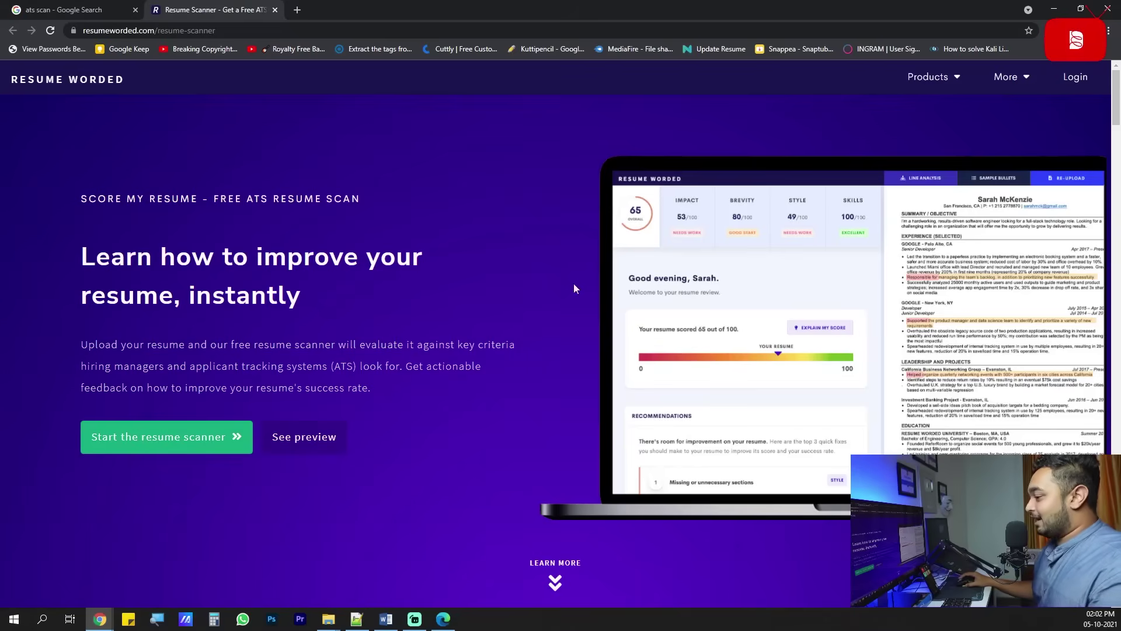
Dismiss Resume Worded's free-account sign-up and return to the Novoresume dashboard.
click(166, 440)
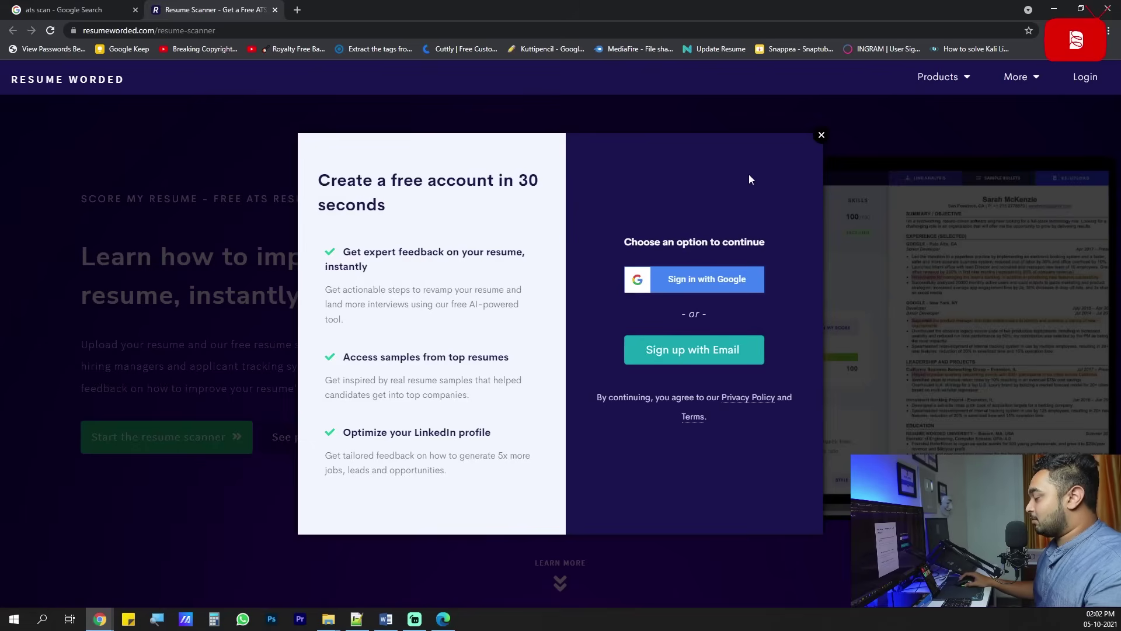
click(821, 135)
click(117, 10)
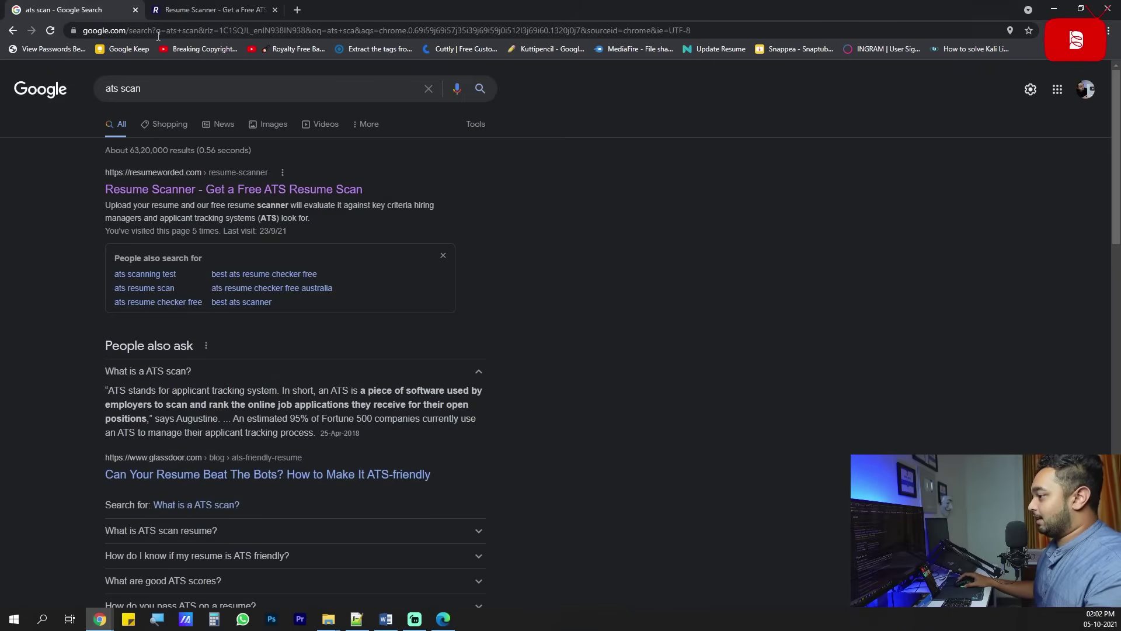
click(1066, 6)
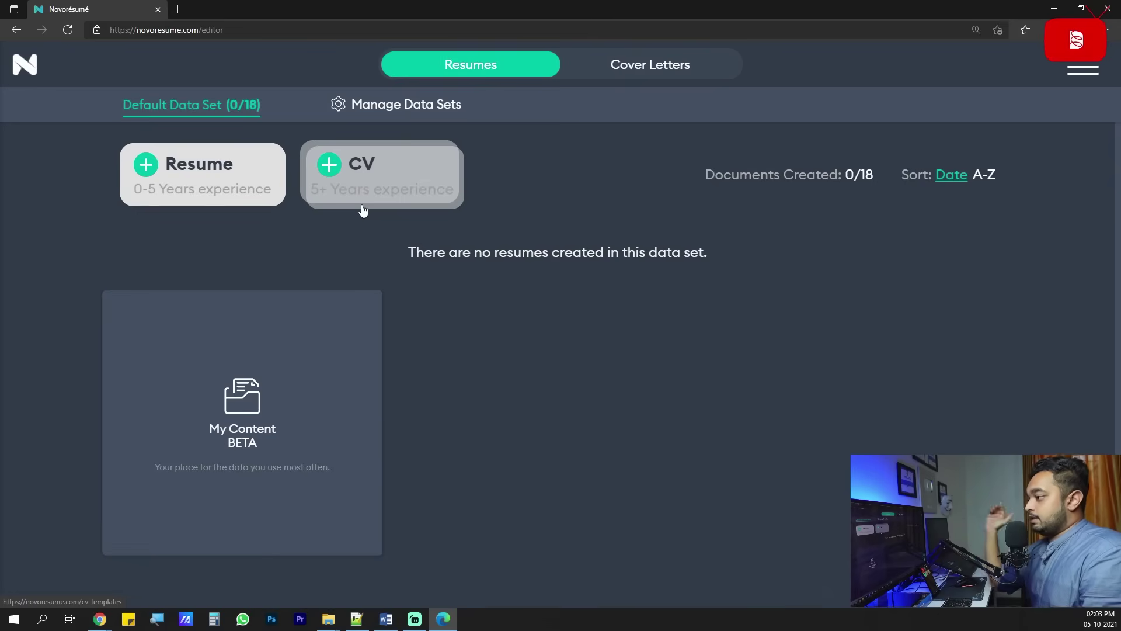
Add a new resume from the dashboard to see the 0–5 years templates.
click(227, 189)
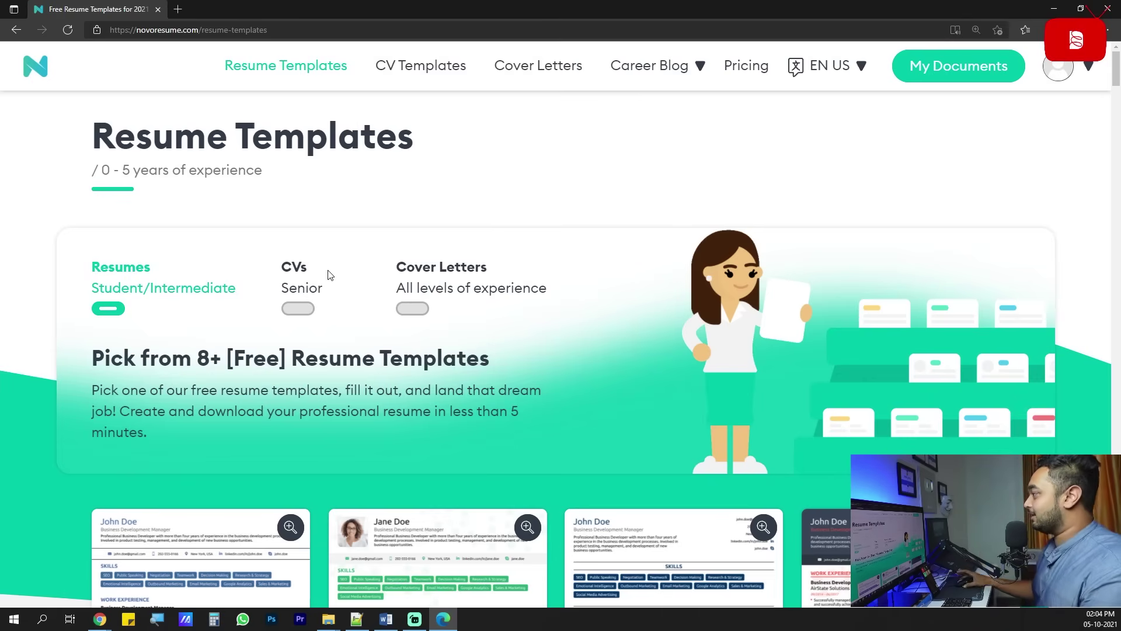
Compare the resume templates and create a resume from the Executive template.
scroll(523, 270, down, 5)
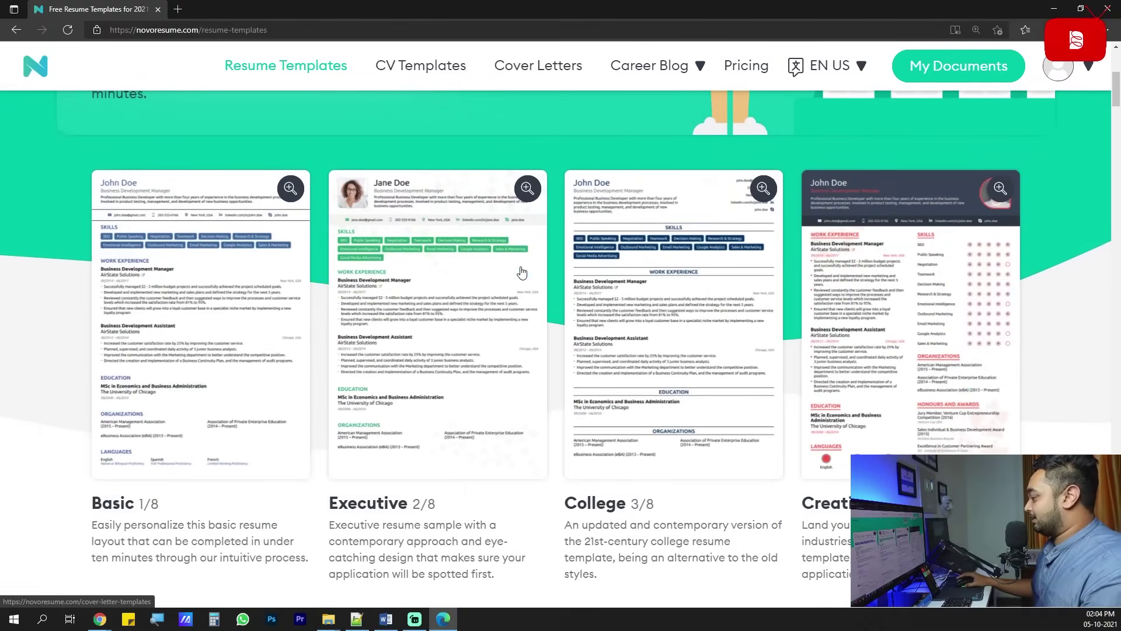
mouse_move(484, 325)
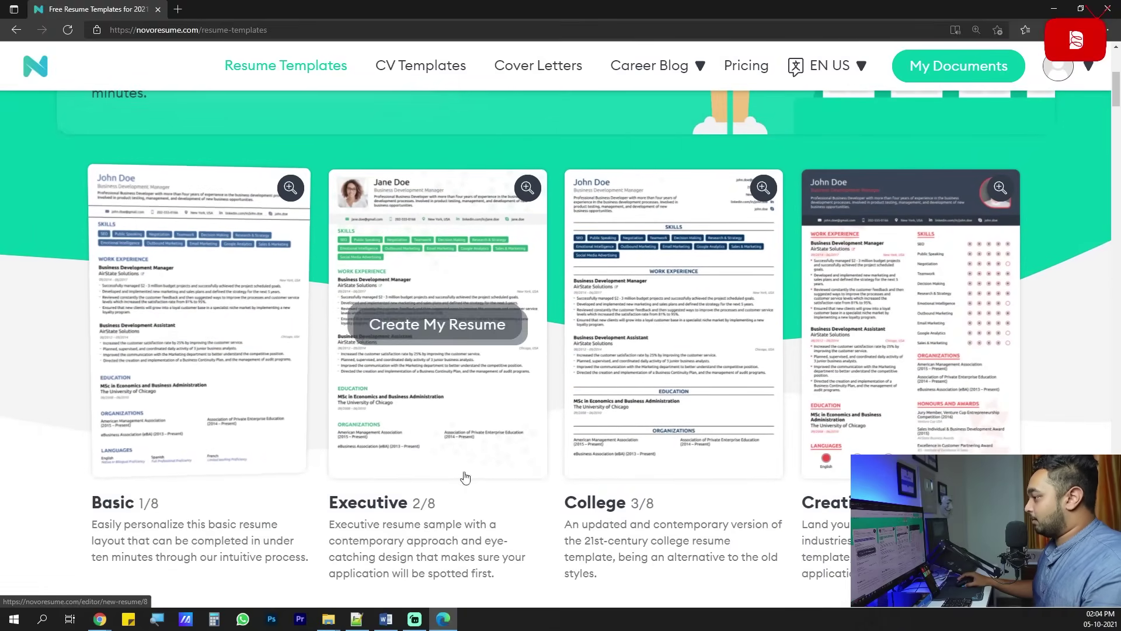
mouse_move(398, 308)
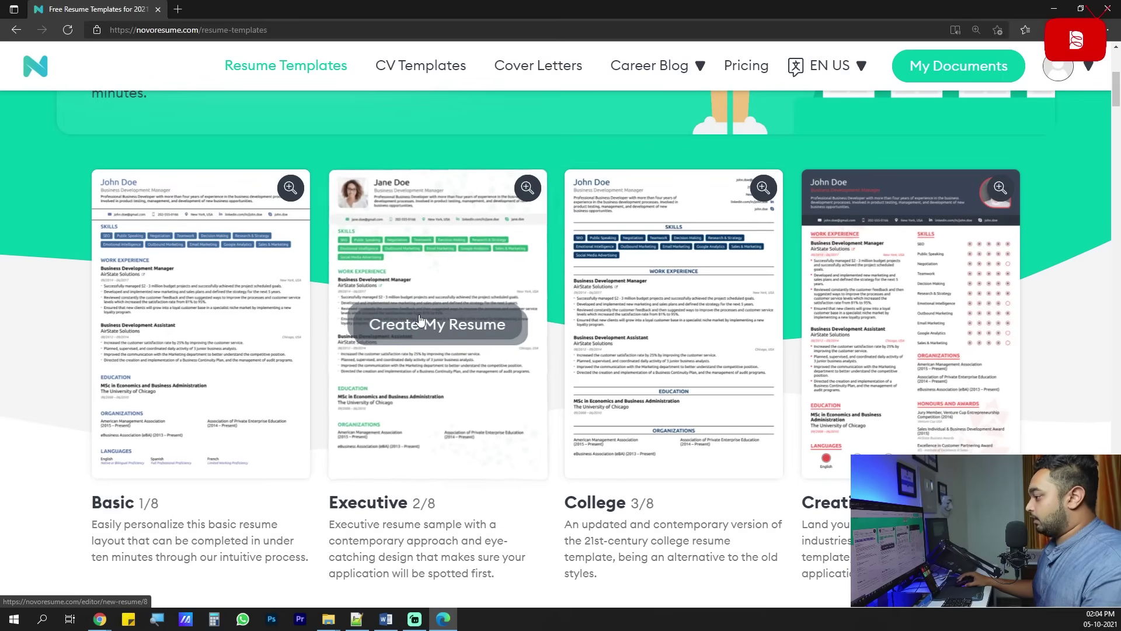
mouse_move(715, 320)
scroll(153, 286, down, 8)
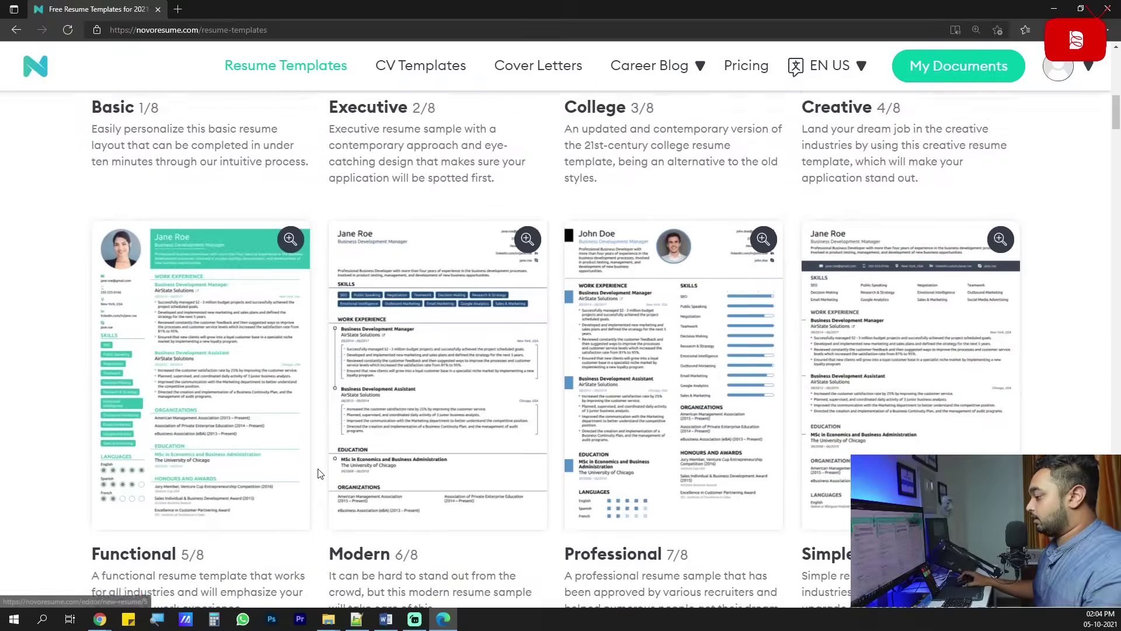
mouse_move(847, 338)
scroll(848, 339, down, 8)
scroll(848, 339, up, 10)
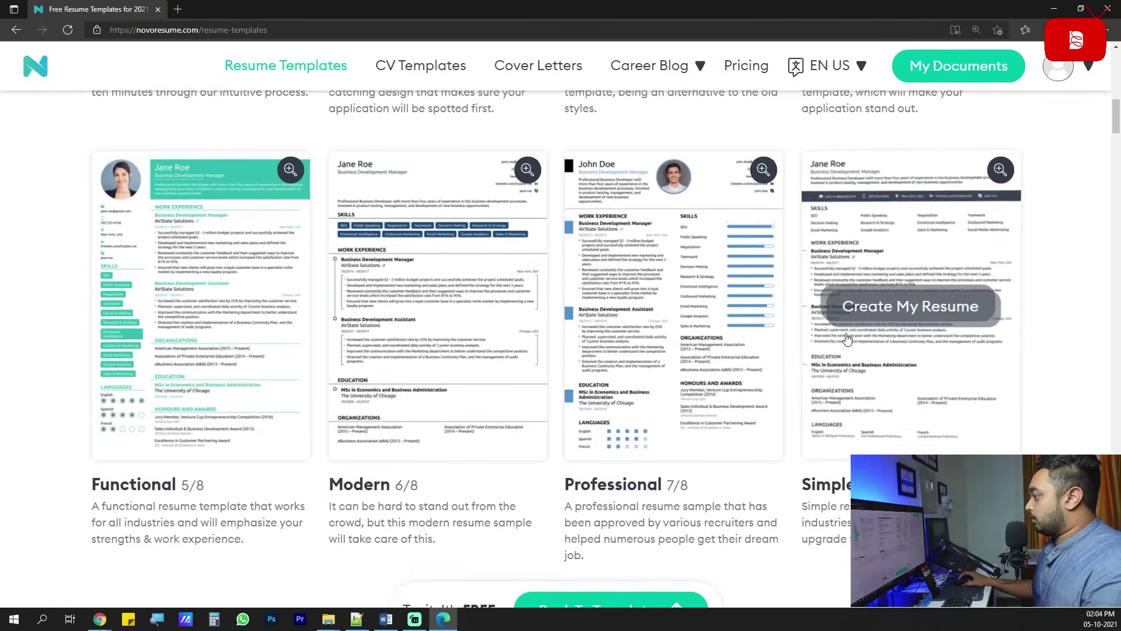
mouse_move(146, 372)
scroll(146, 372, up, 5)
scroll(146, 371, down, 5)
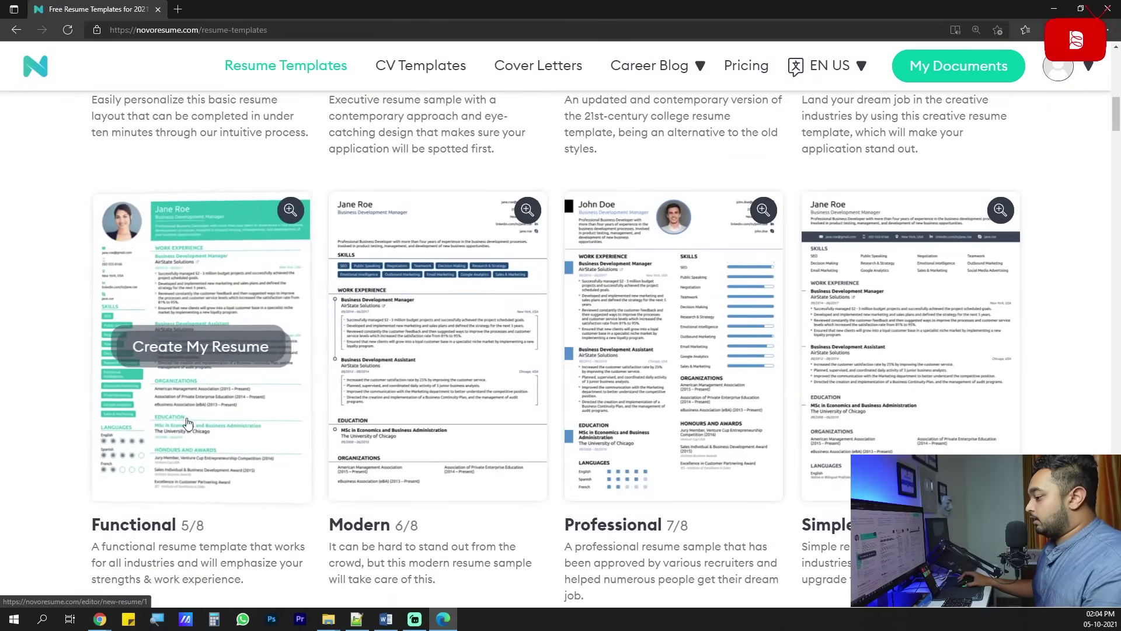
scroll(760, 432, down, 3)
scroll(671, 397, up, 1)
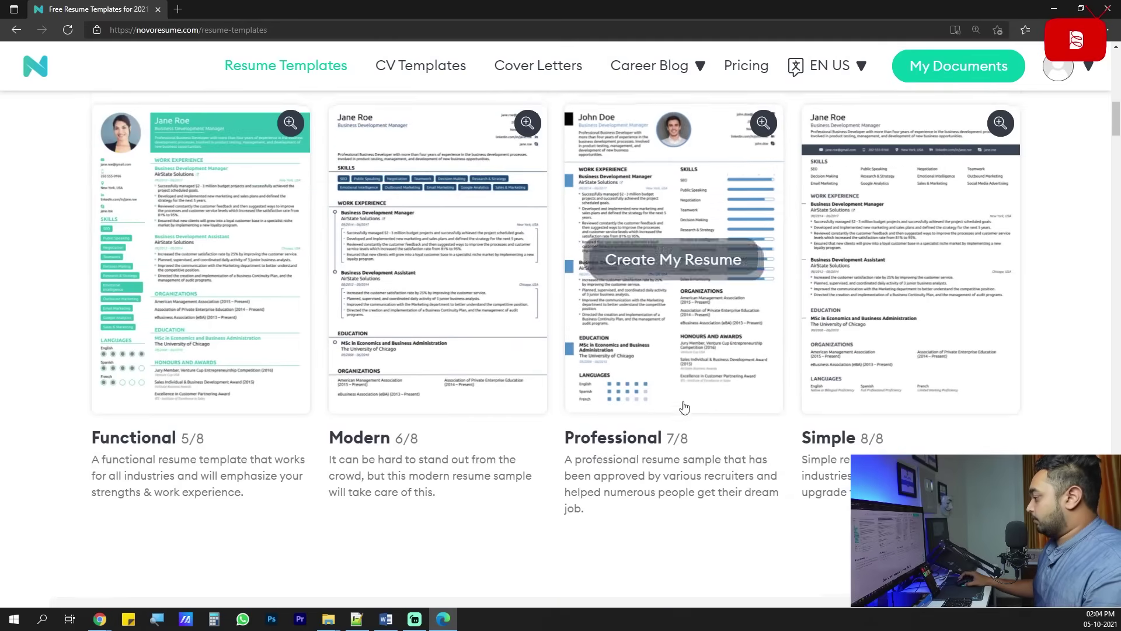
scroll(817, 327, up, 4)
scroll(834, 320, up, 3)
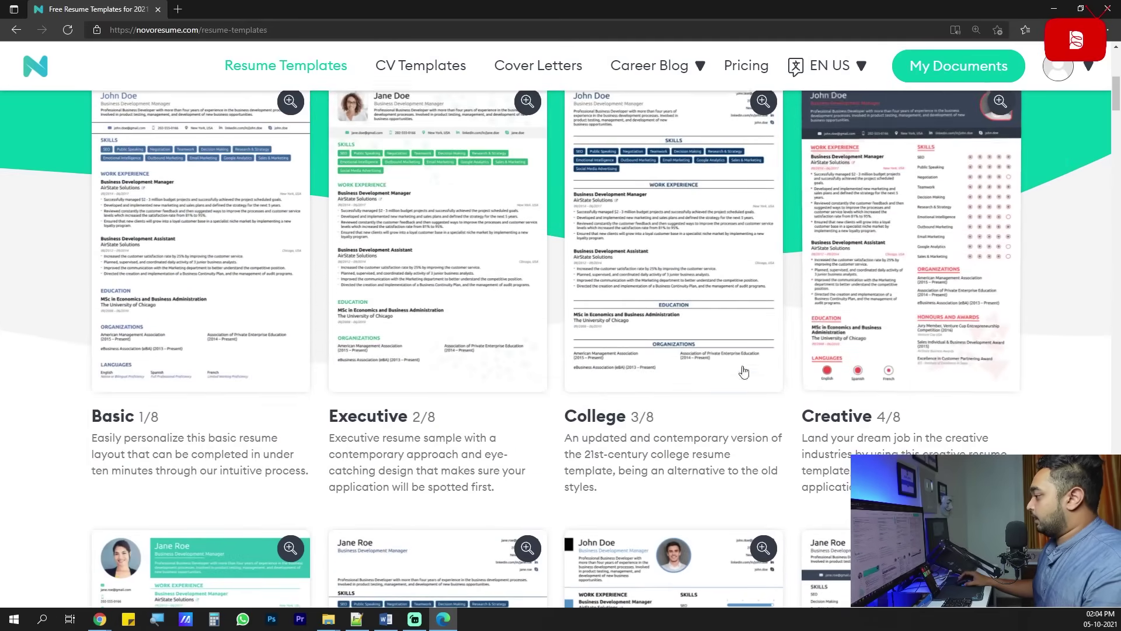
scroll(458, 493, up, 2)
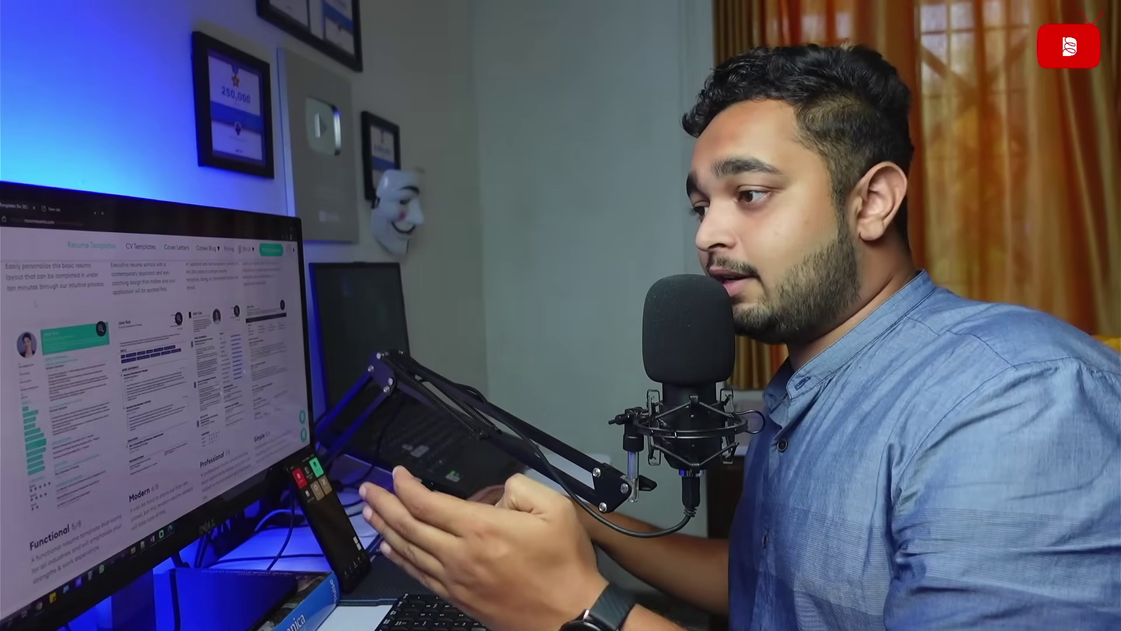
scroll(152, 380, down, 2)
scroll(152, 380, down, 3)
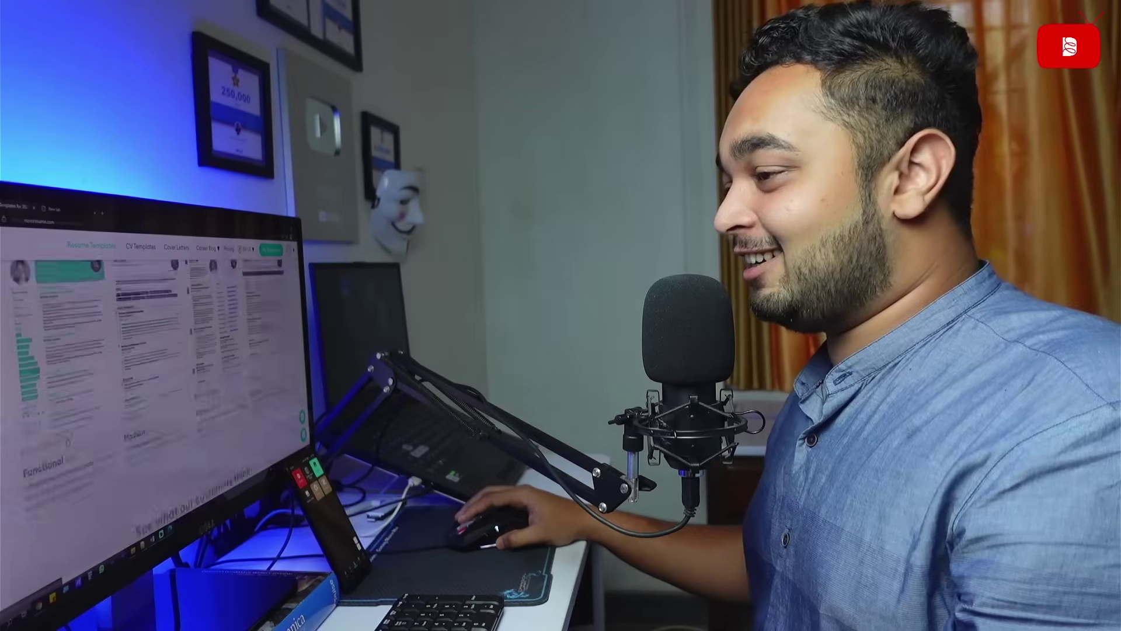
scroll(152, 351, up, 3)
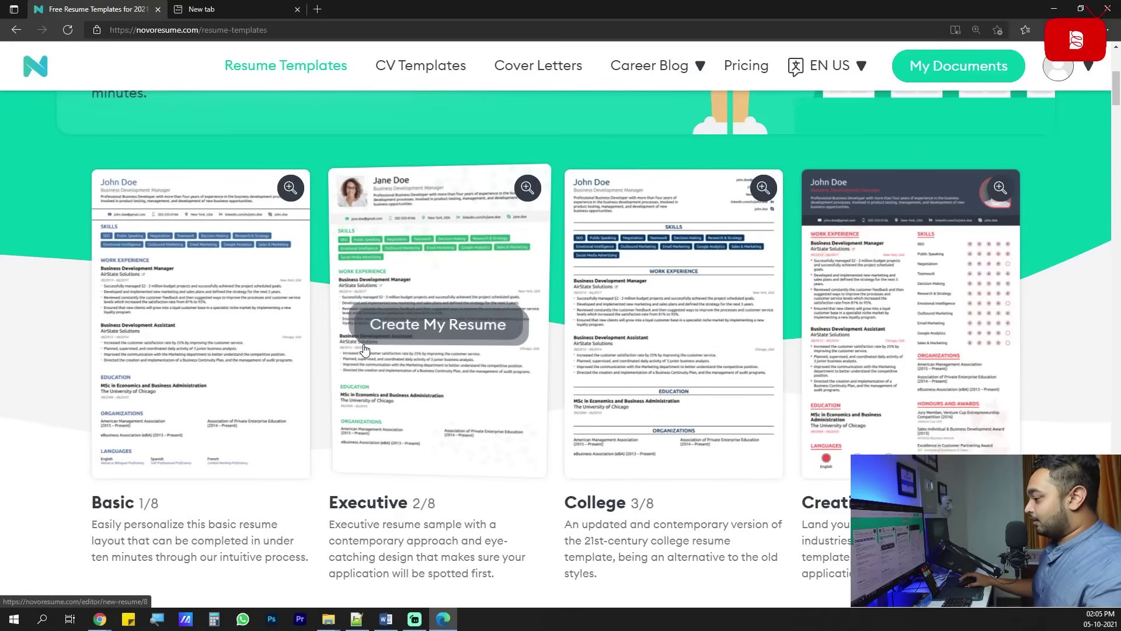
scroll(364, 349, down, 3)
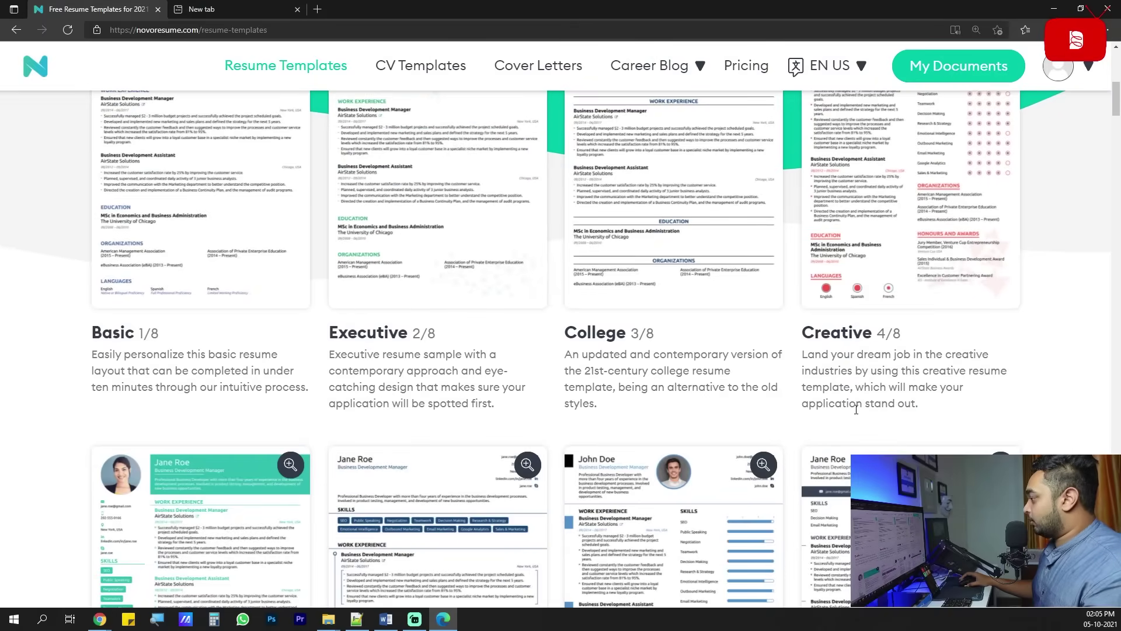
scroll(768, 408, down, 6)
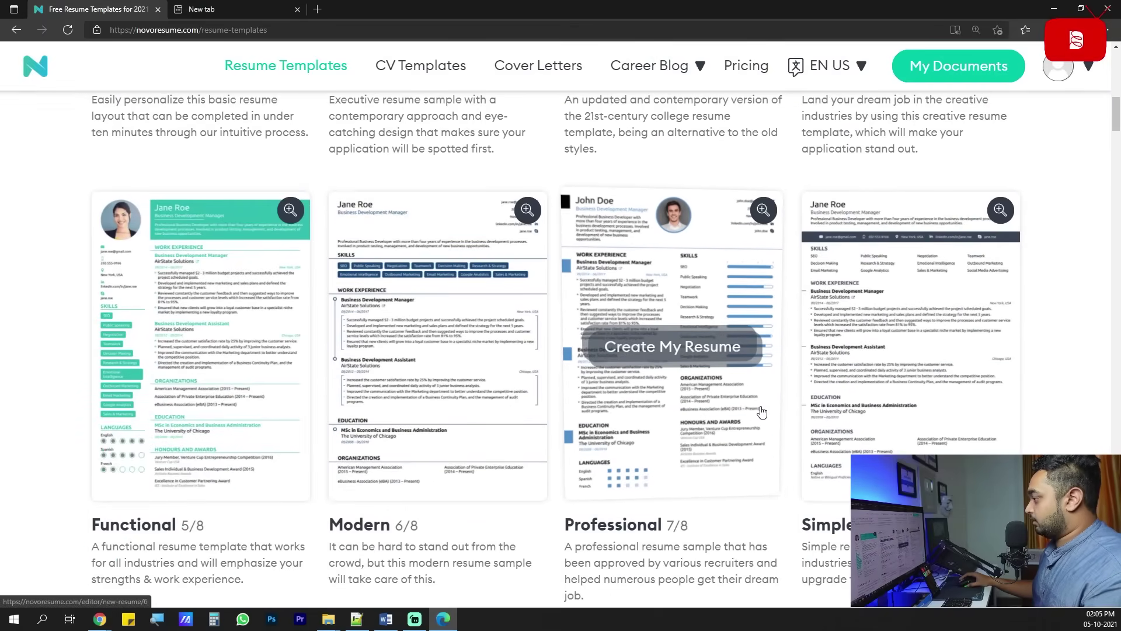
scroll(762, 412, up, 3)
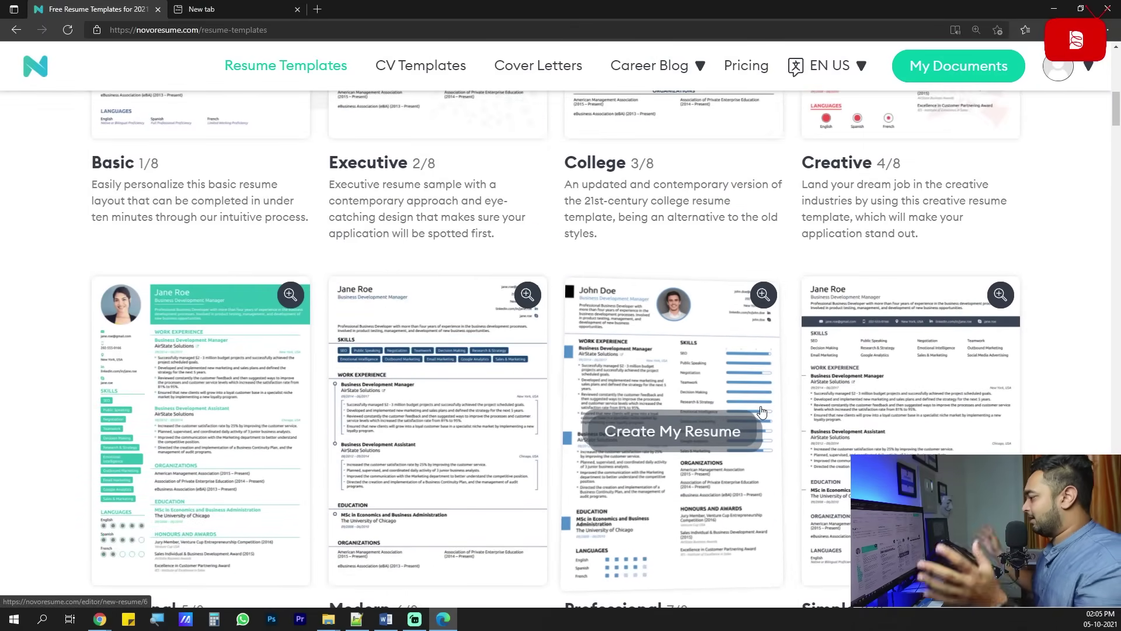
scroll(561, 412, up, 8)
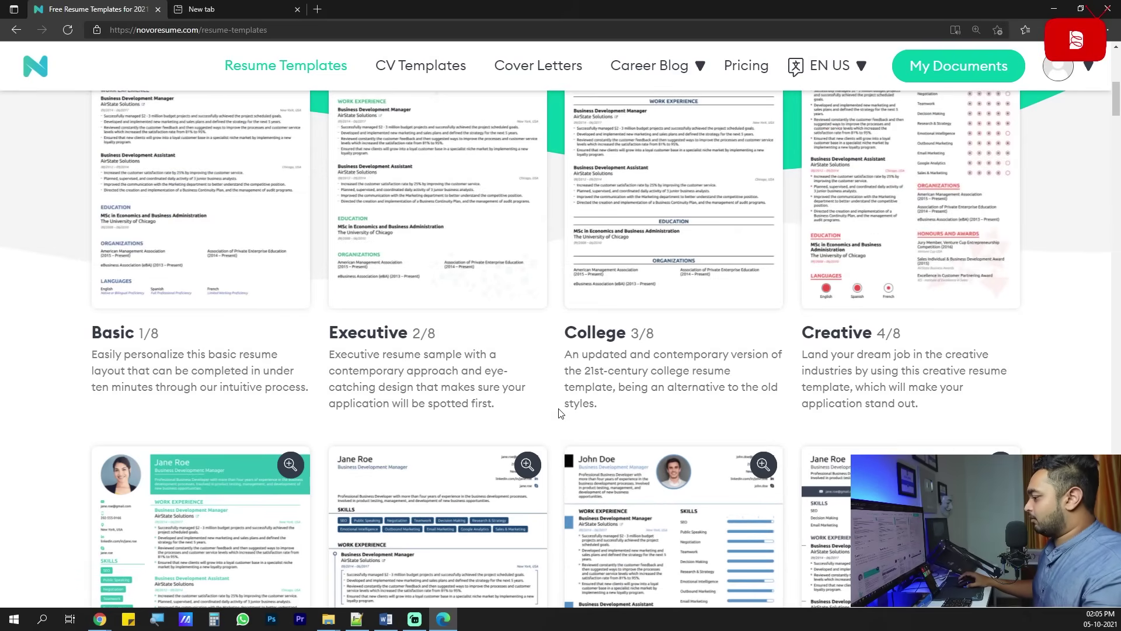
scroll(559, 412, down, 3)
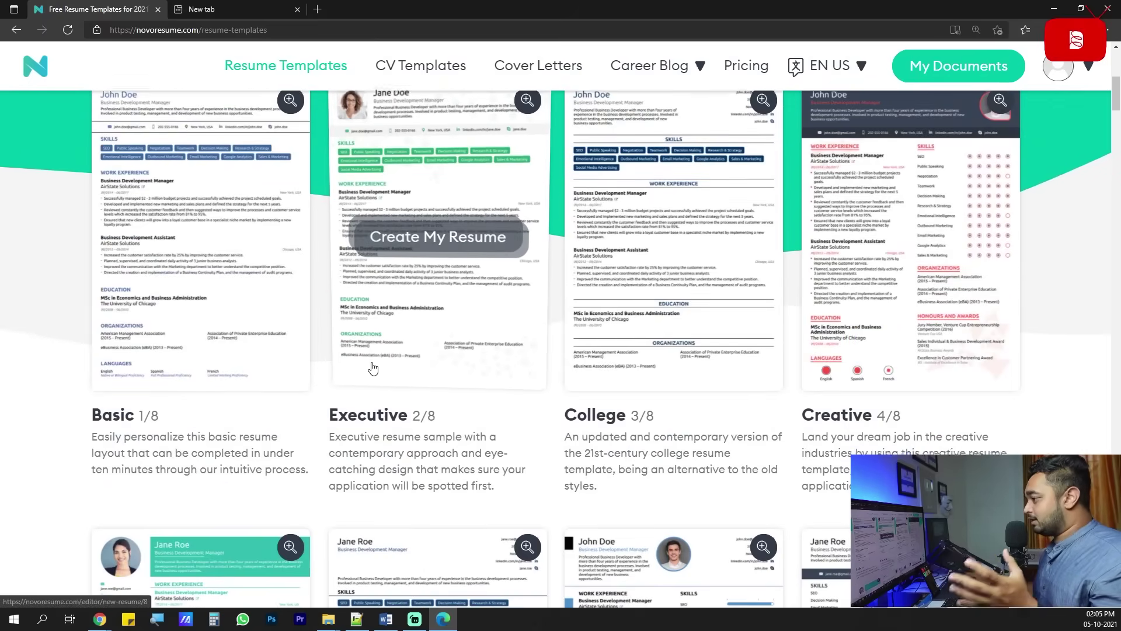
scroll(374, 365, down, 5)
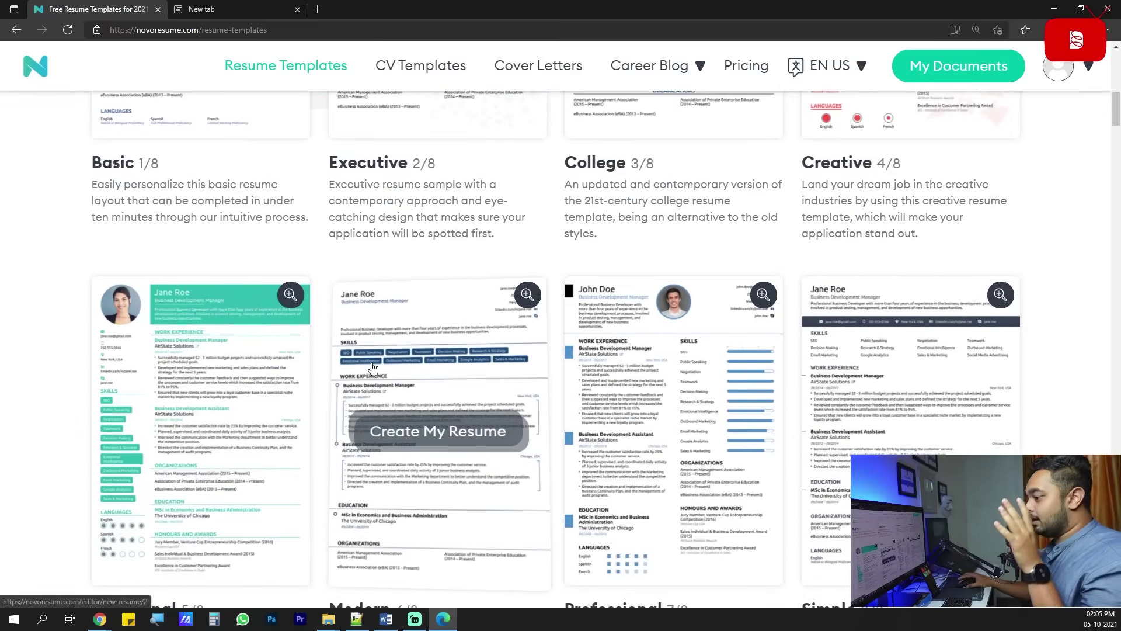
scroll(374, 366, down, 3)
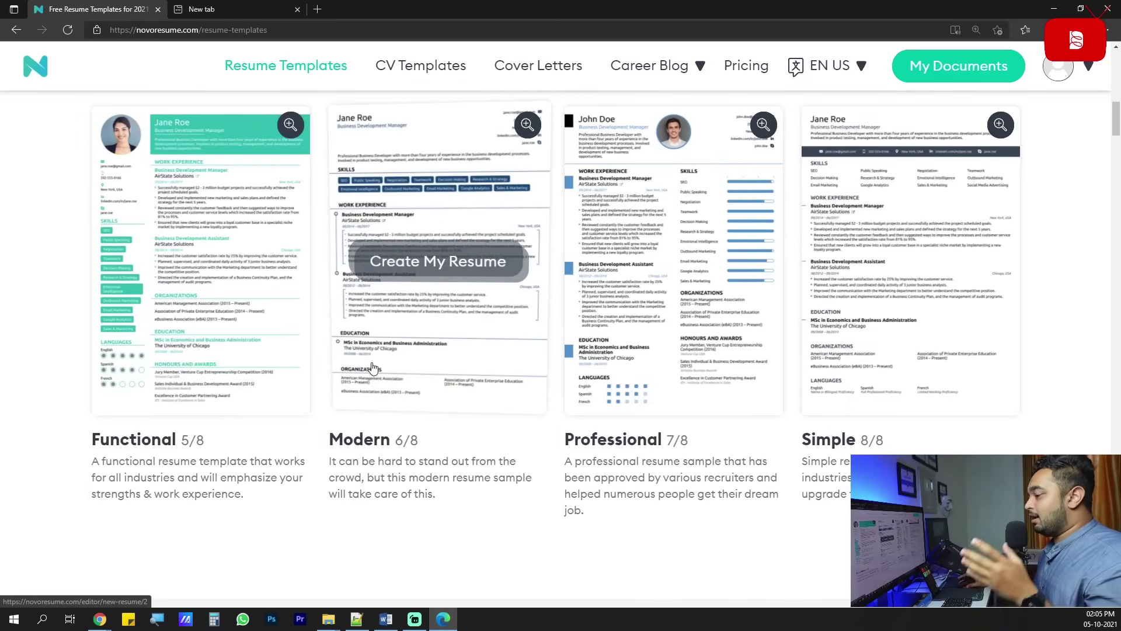
scroll(510, 403, up, 3)
scroll(510, 408, down, 2)
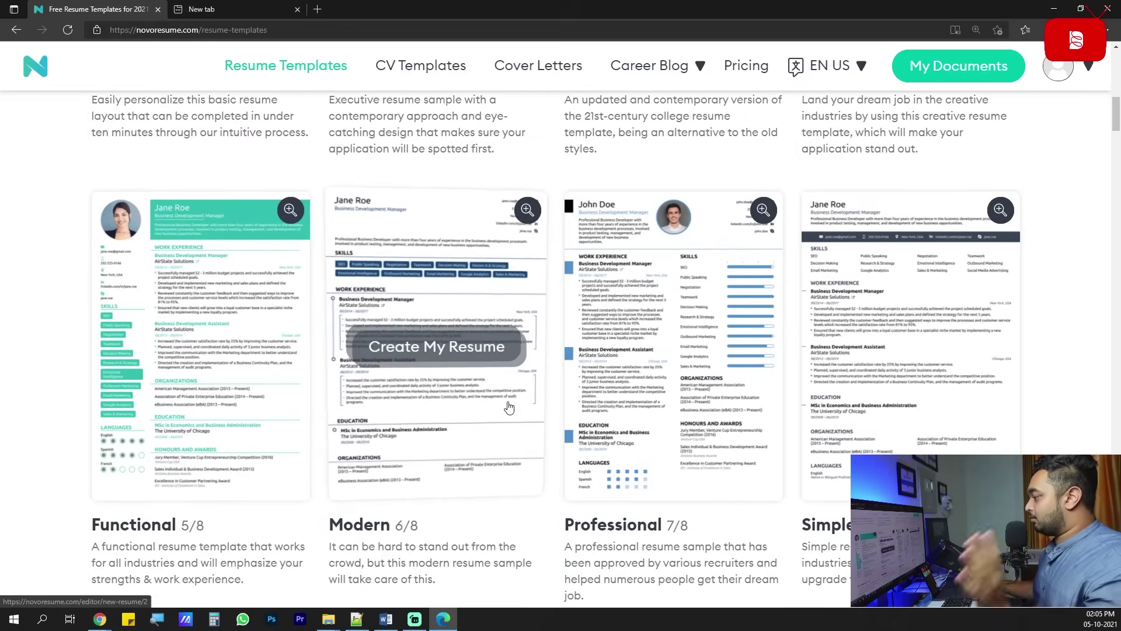
scroll(509, 408, down, 3)
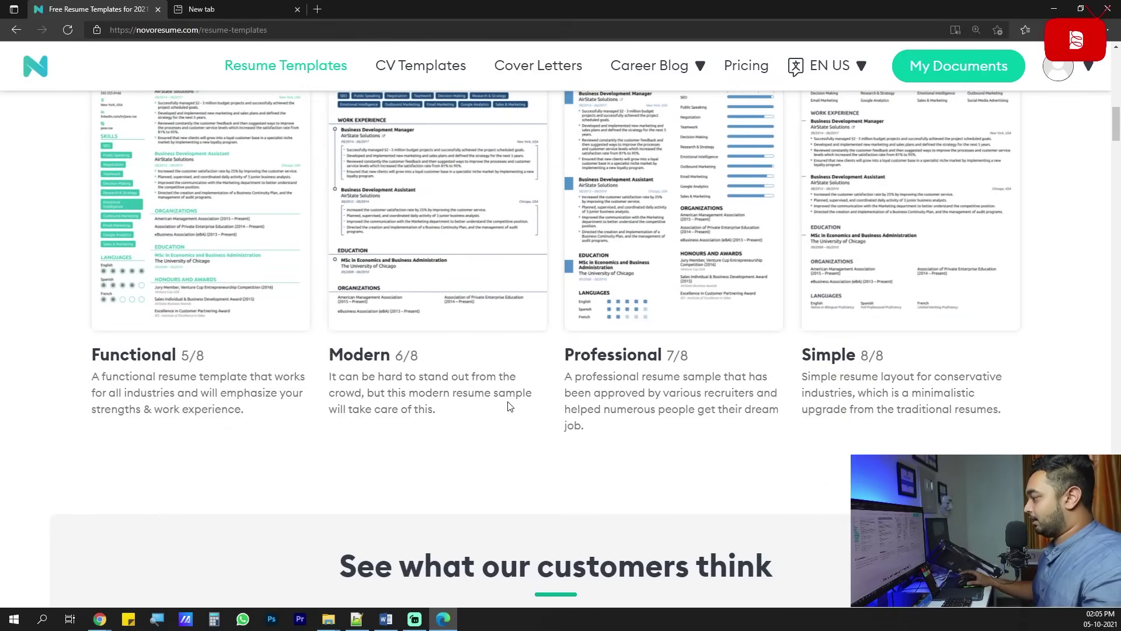
scroll(510, 406, up, 3)
scroll(507, 406, up, 3)
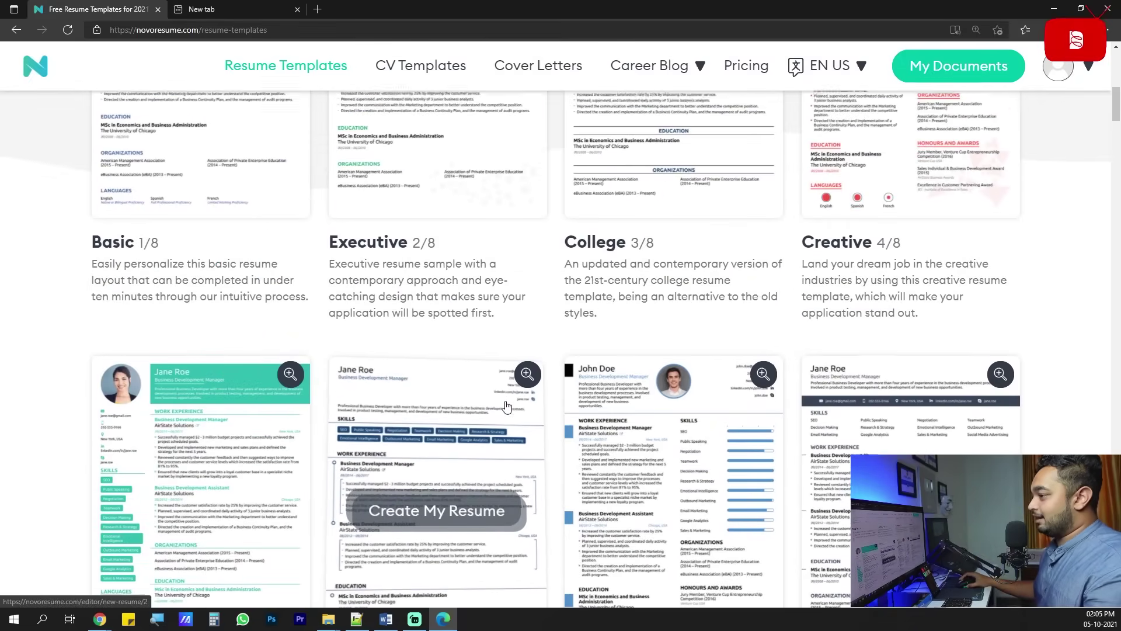
scroll(870, 442, up, 2)
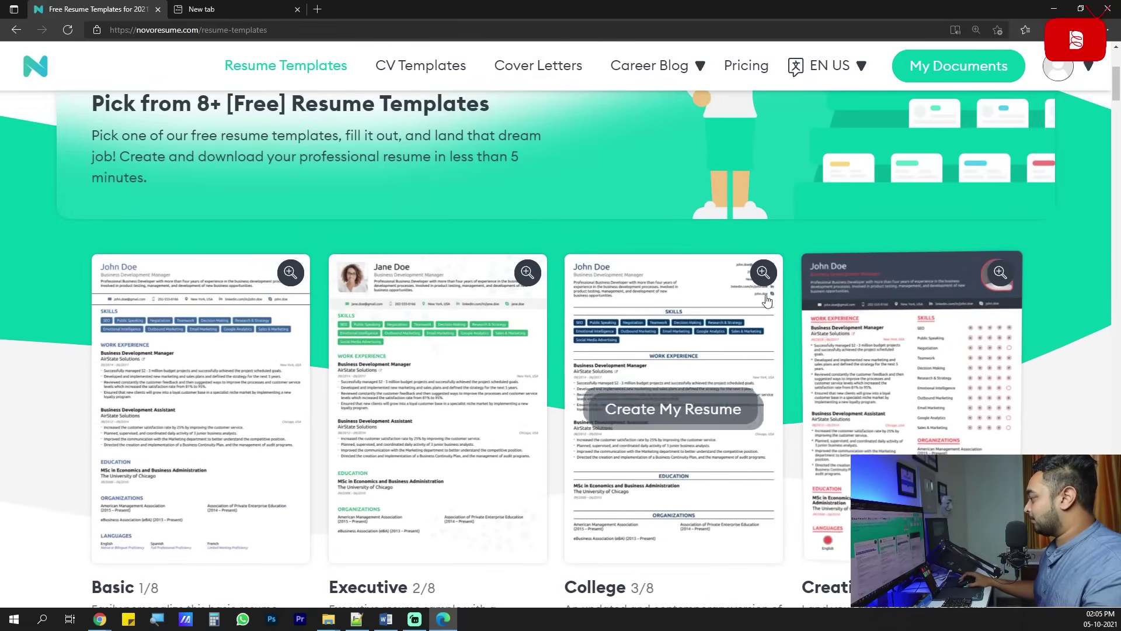
scroll(444, 293, down, 1)
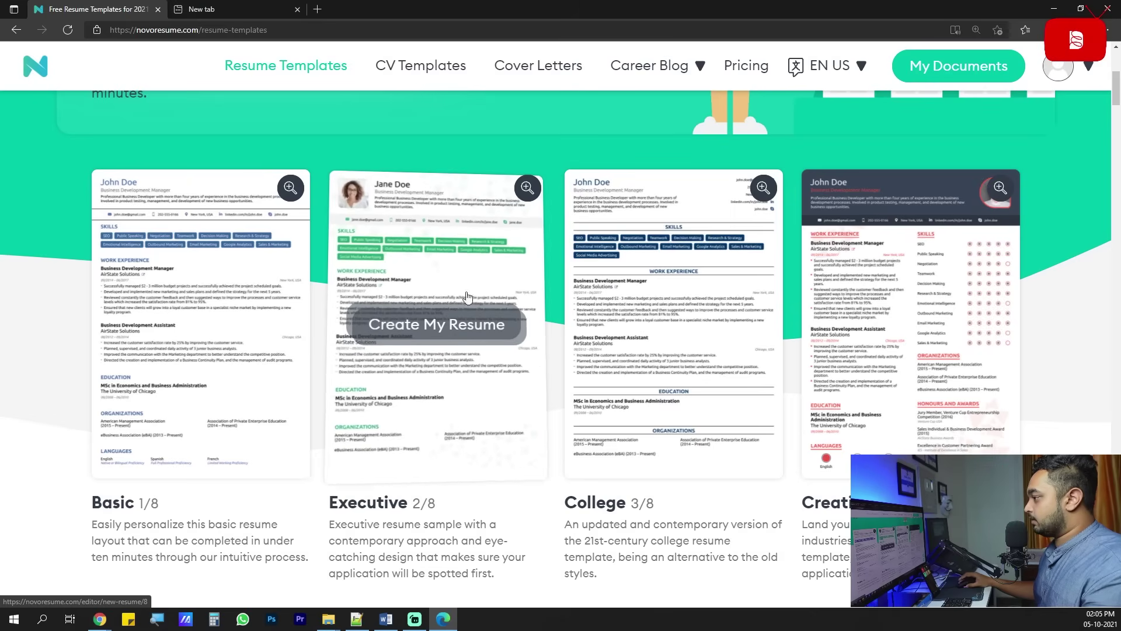
scroll(465, 373, down, 1)
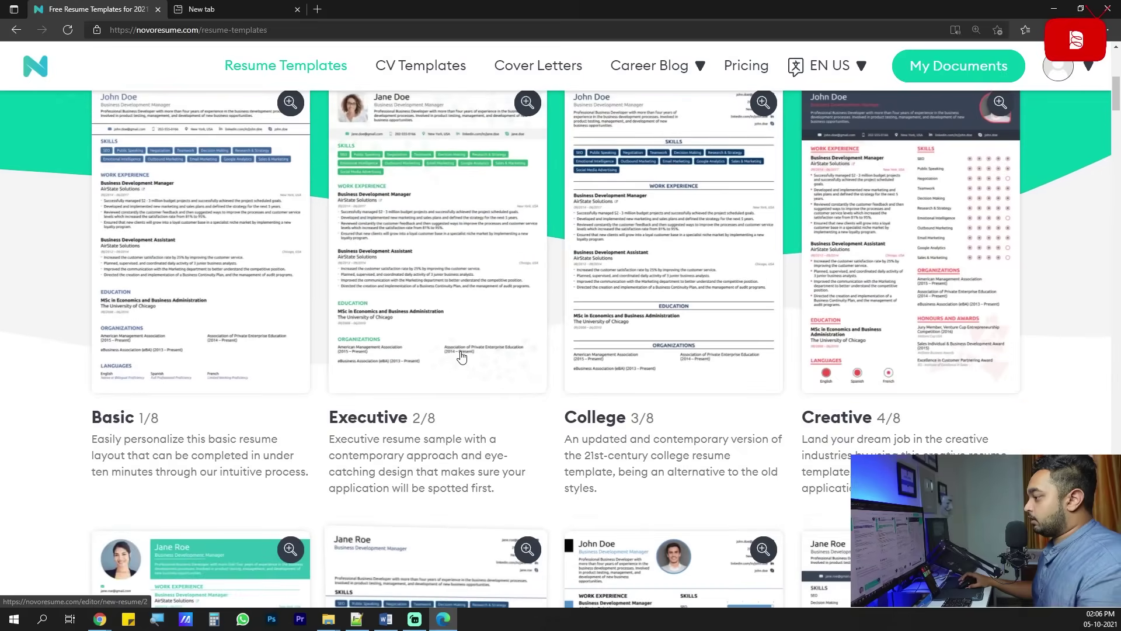
scroll(461, 359, up, 3)
scroll(450, 349, down, 2)
click(435, 336)
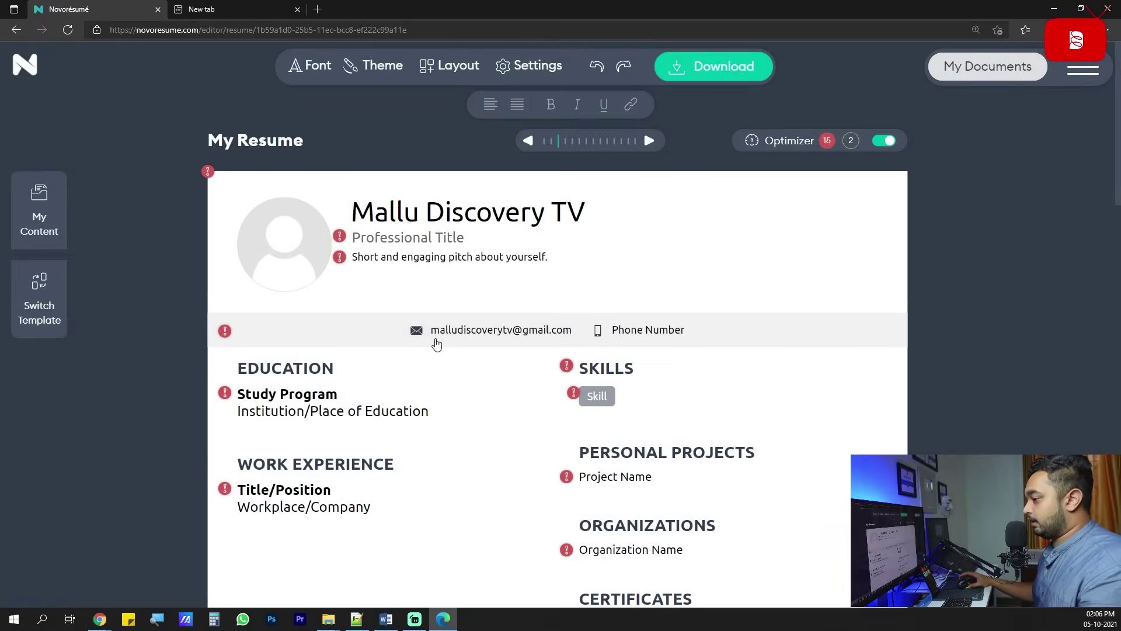
Enter the phone number, country India and city Banglore in the main contact details.
click(529, 199)
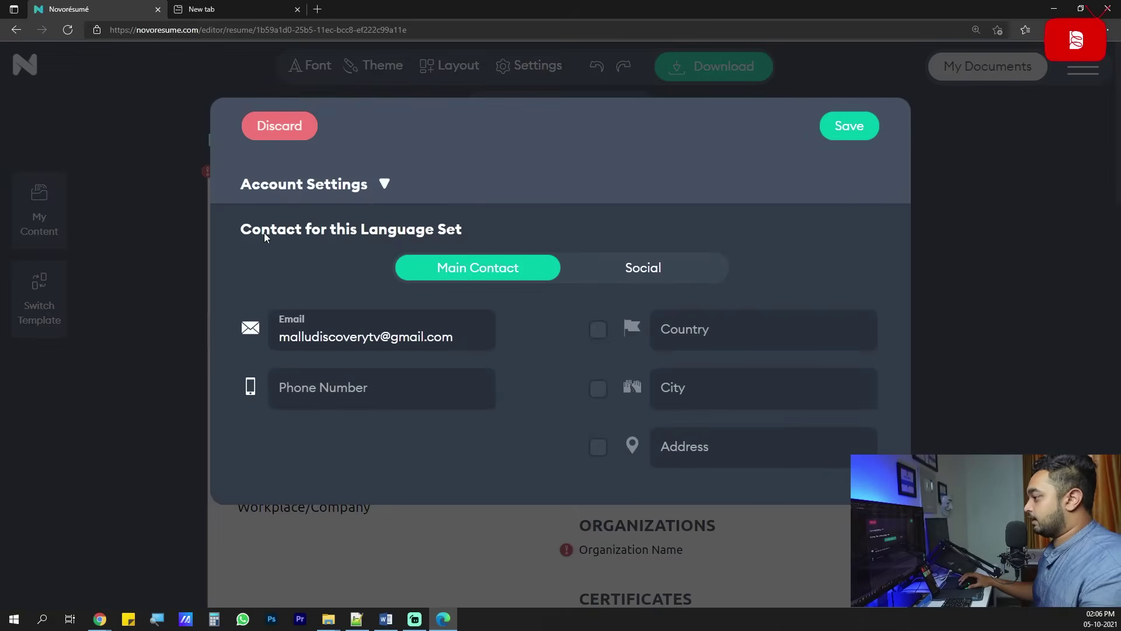
click(281, 131)
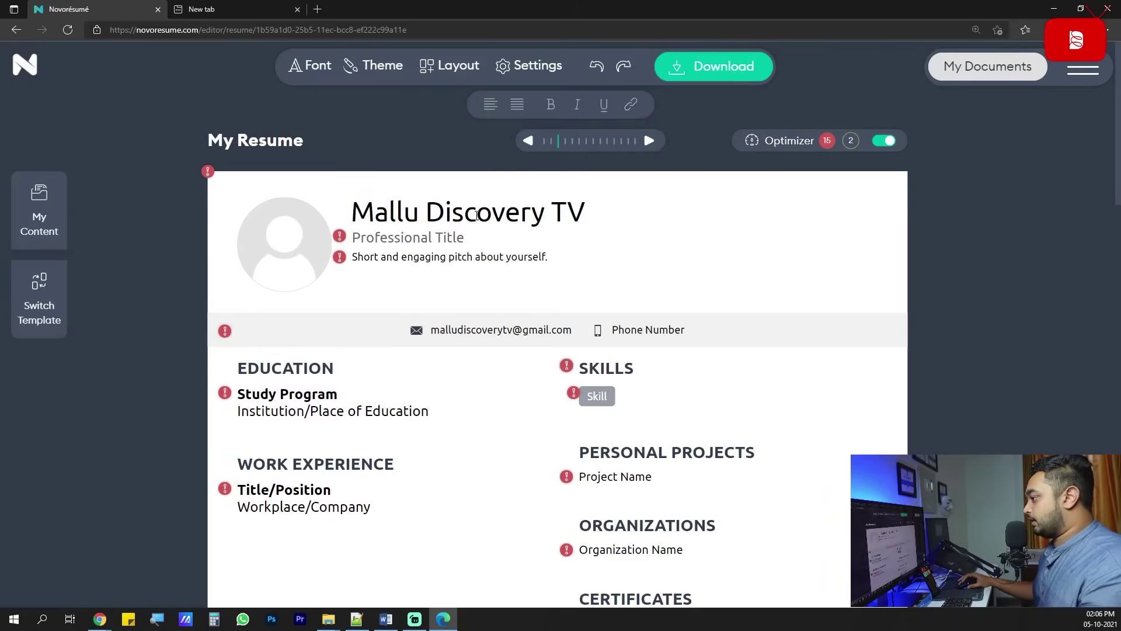
click(453, 221)
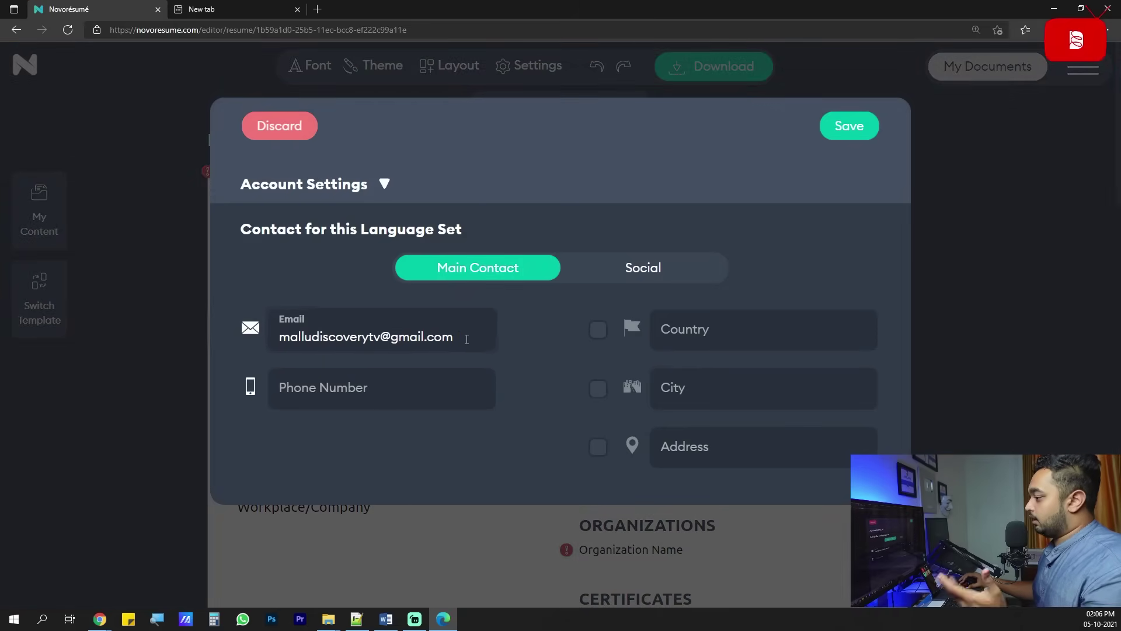
click(367, 385)
click(742, 326)
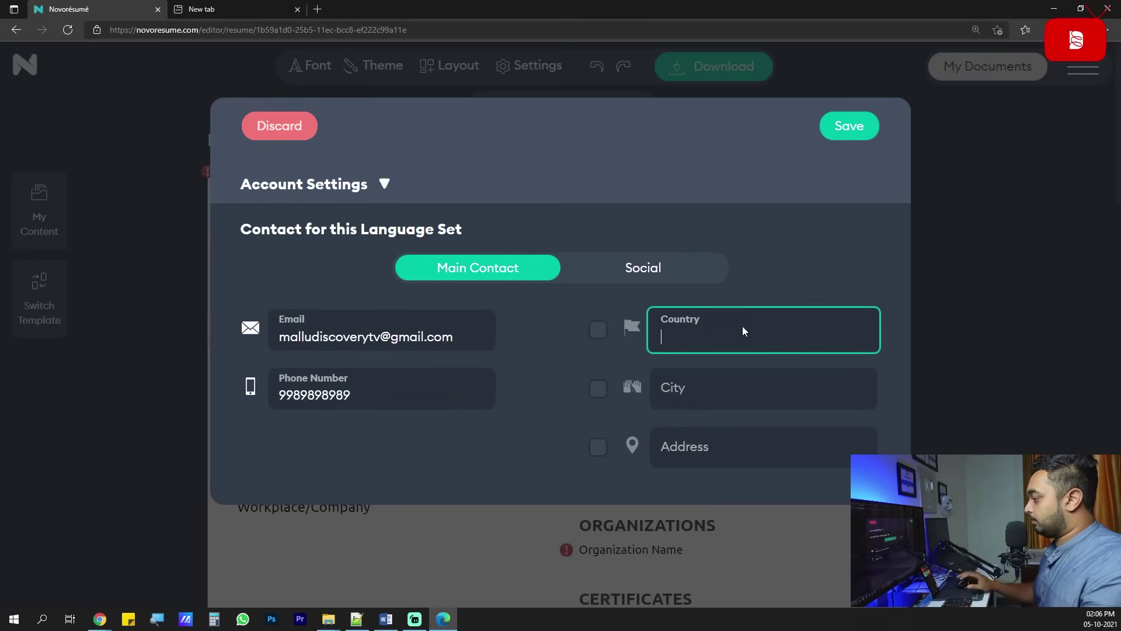
text(India)
click(725, 383)
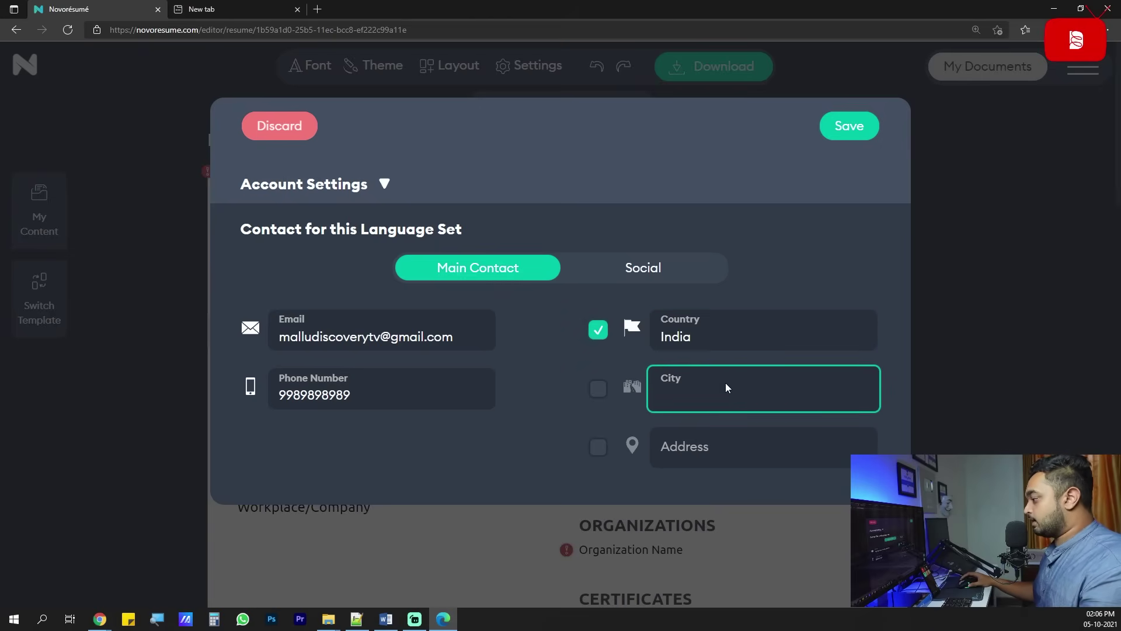
text(Banglore)
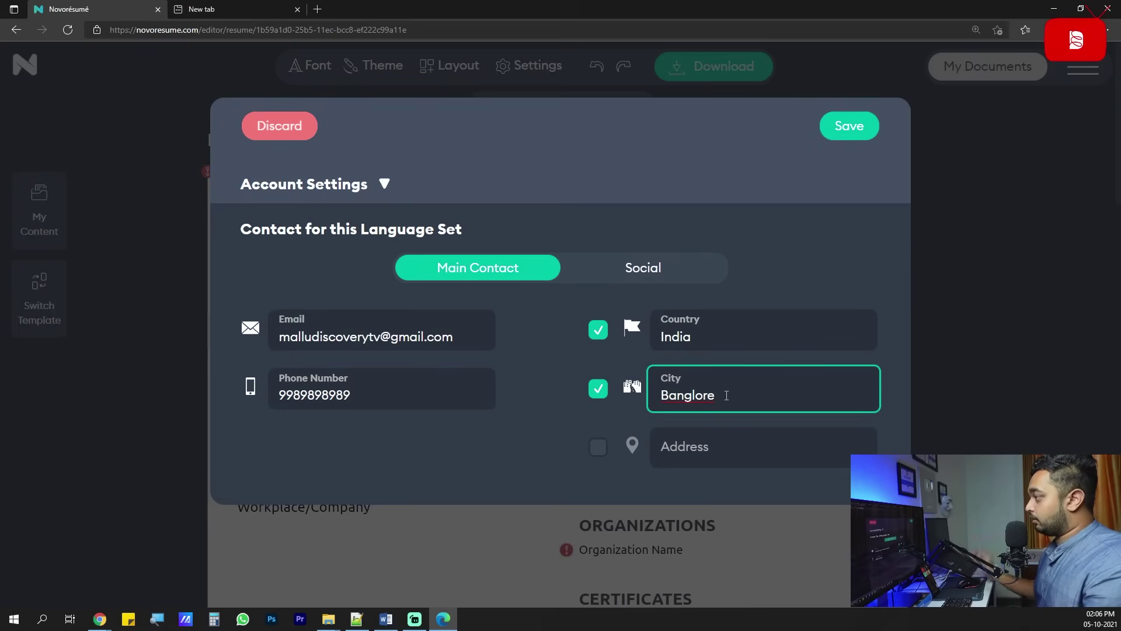
click(673, 273)
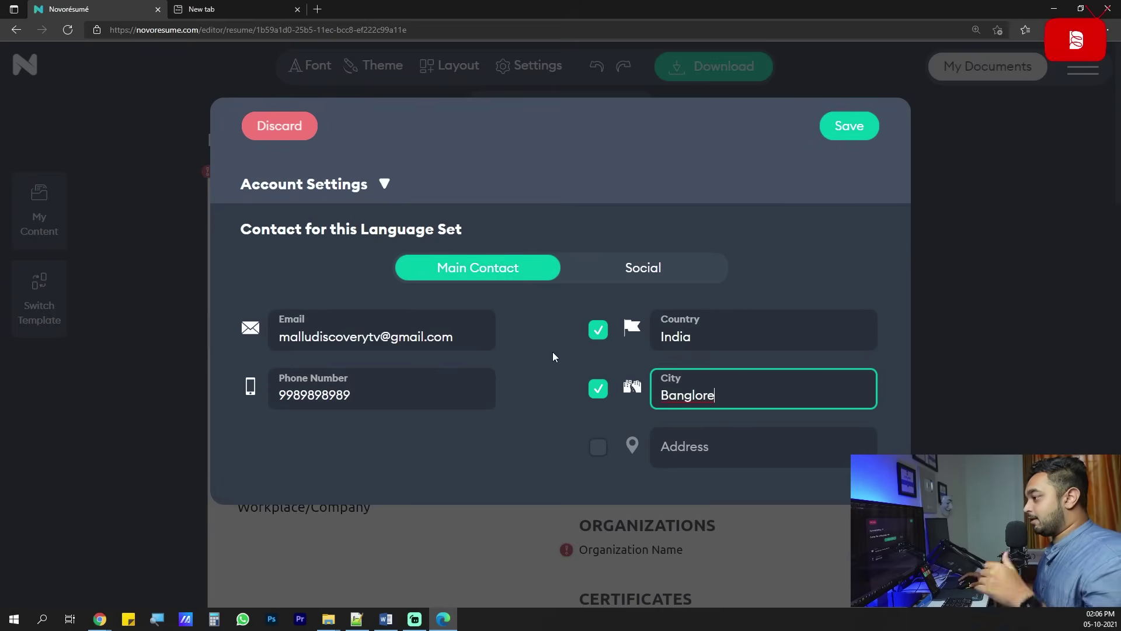
click(643, 269)
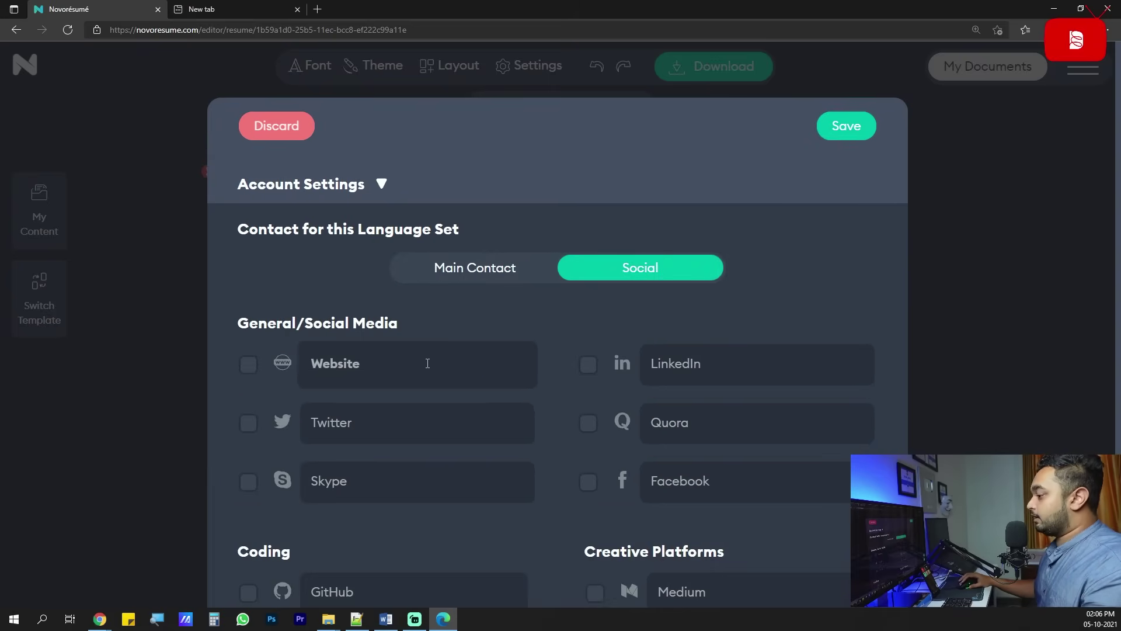
Enter the LinkedIn username in the Social links and save the contact details.
scroll(427, 363, down, 2)
click(652, 280)
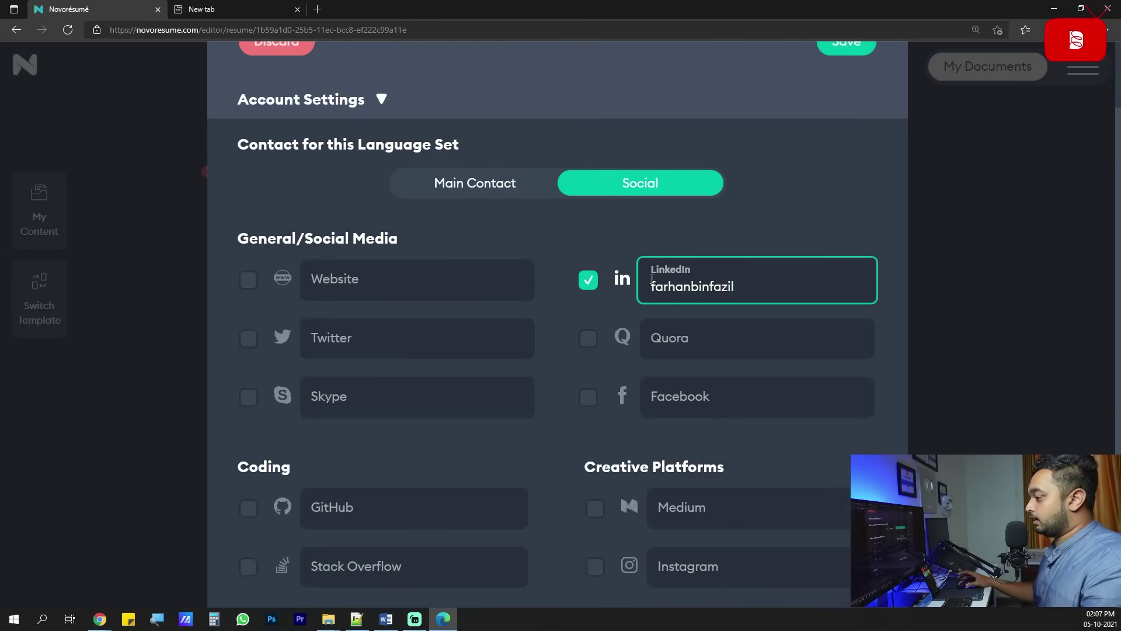
scroll(711, 331, down, 2)
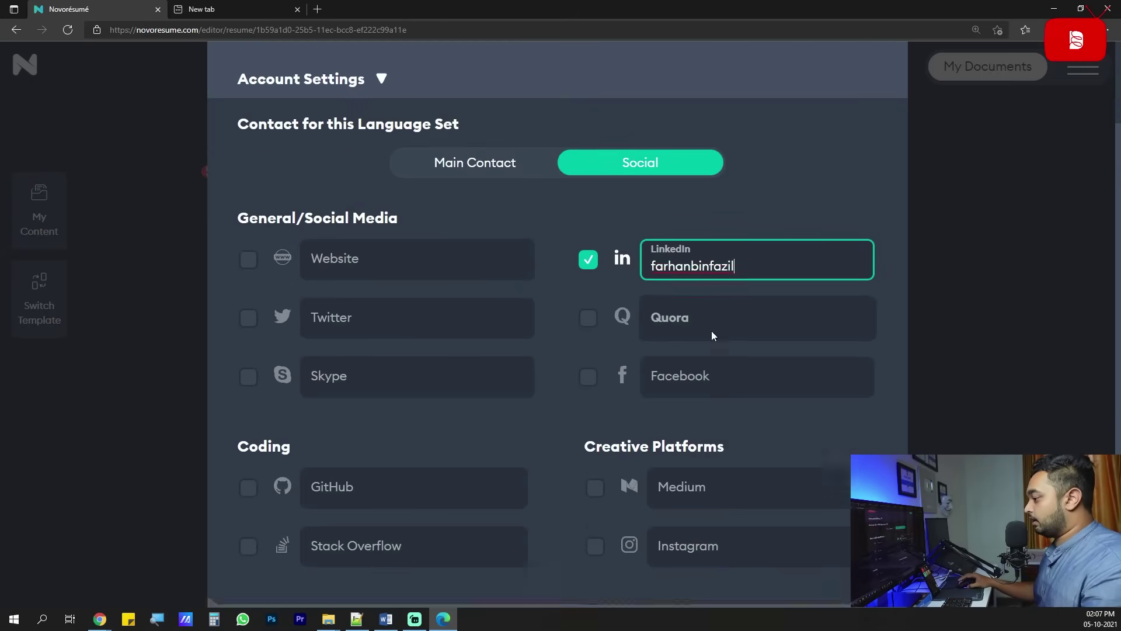
scroll(453, 318, up, 2)
scroll(453, 317, down, 2)
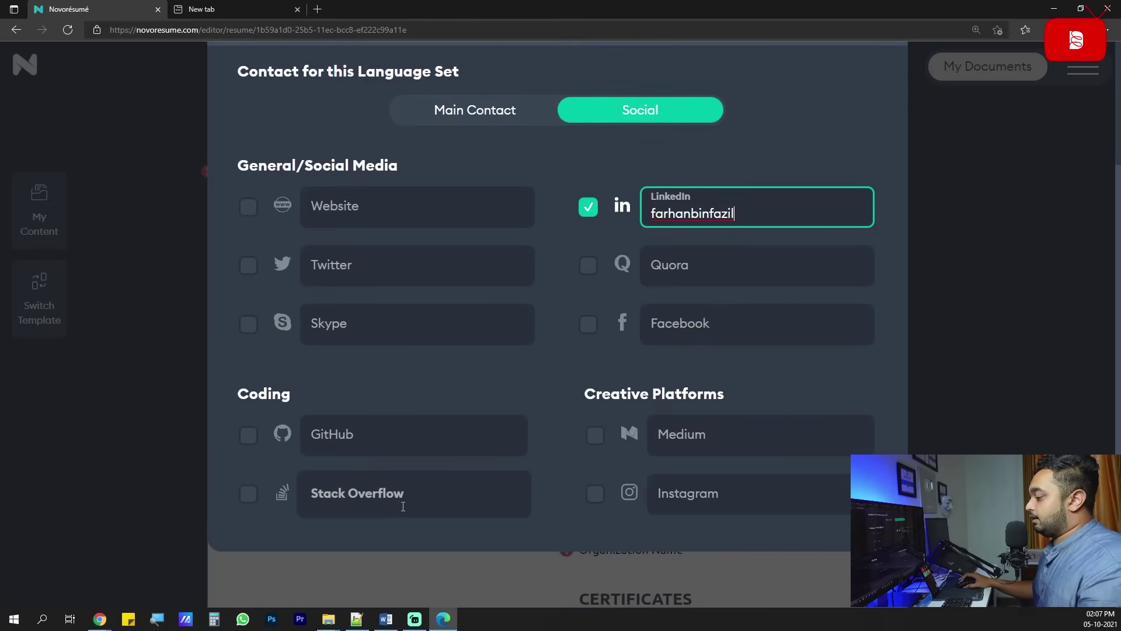
scroll(717, 358, up, 4)
click(847, 132)
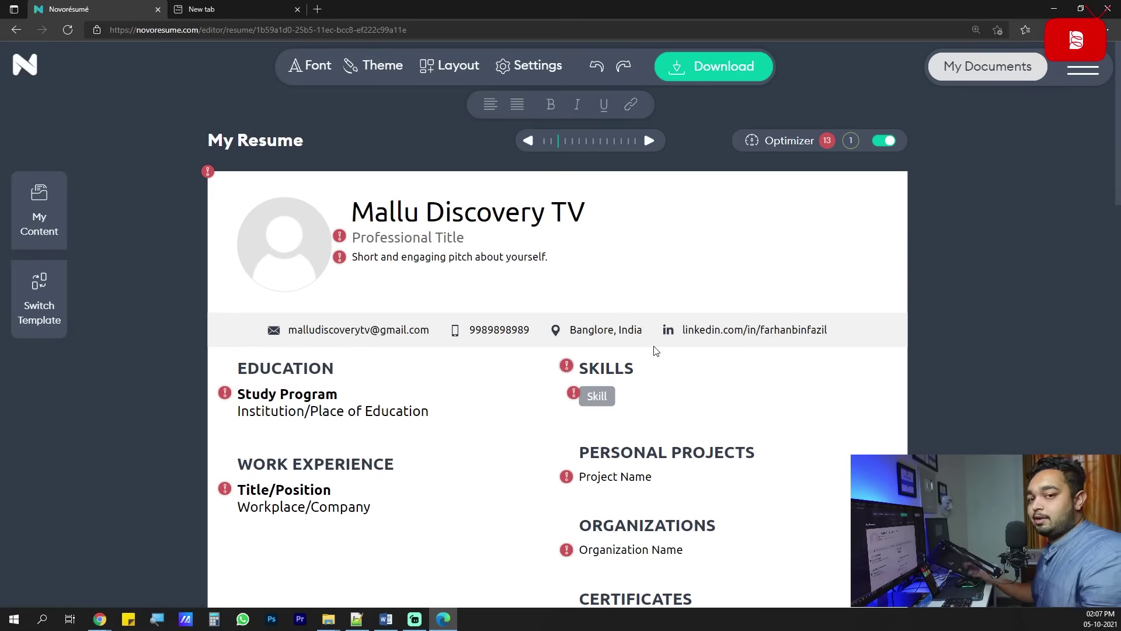
Replace the given name with the full name and clear the old family name.
click(551, 209)
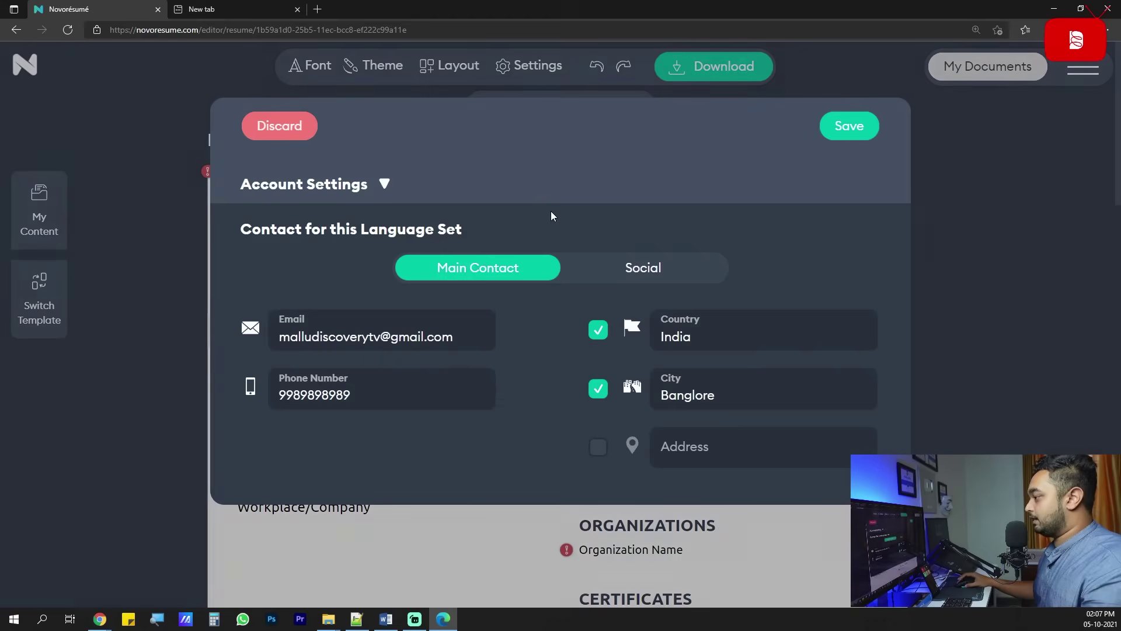
click(370, 188)
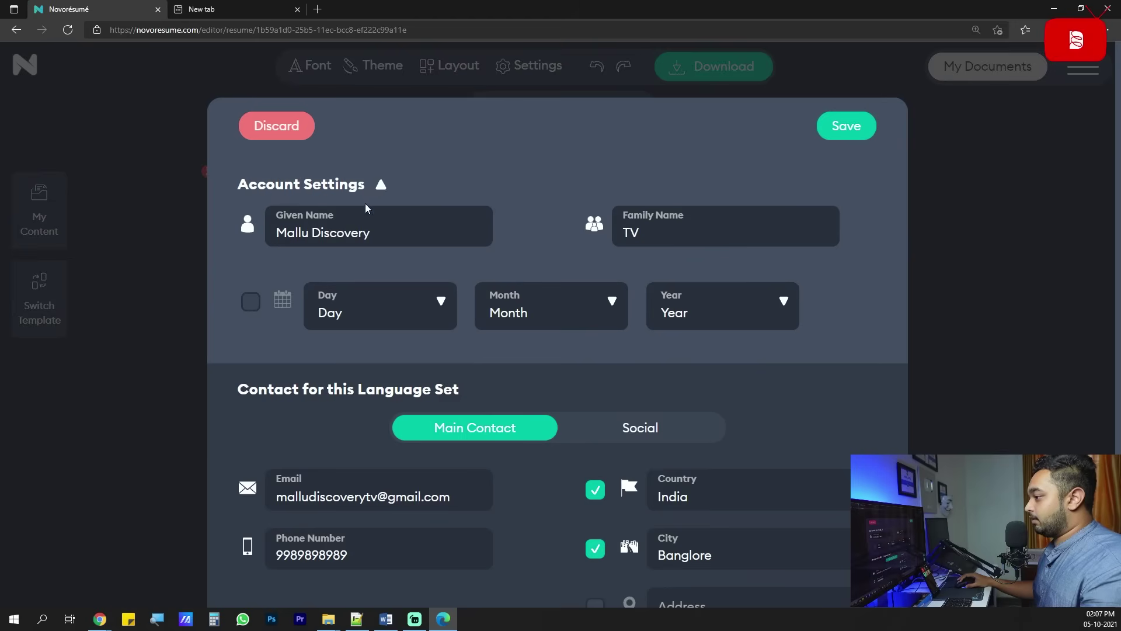
click(369, 188)
click(379, 186)
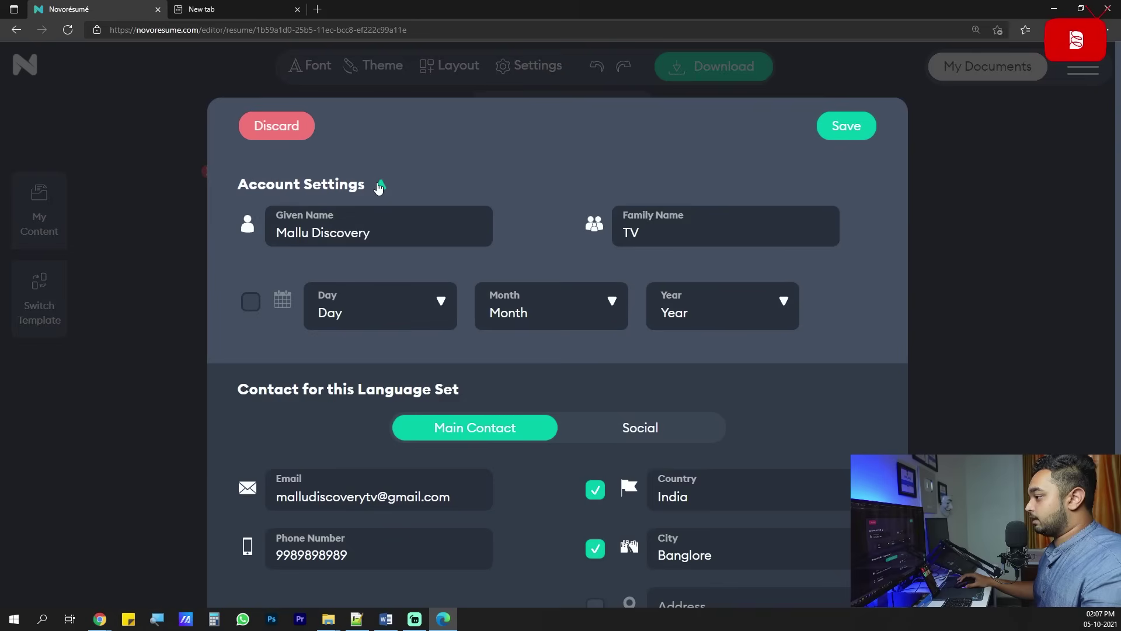
click(382, 223)
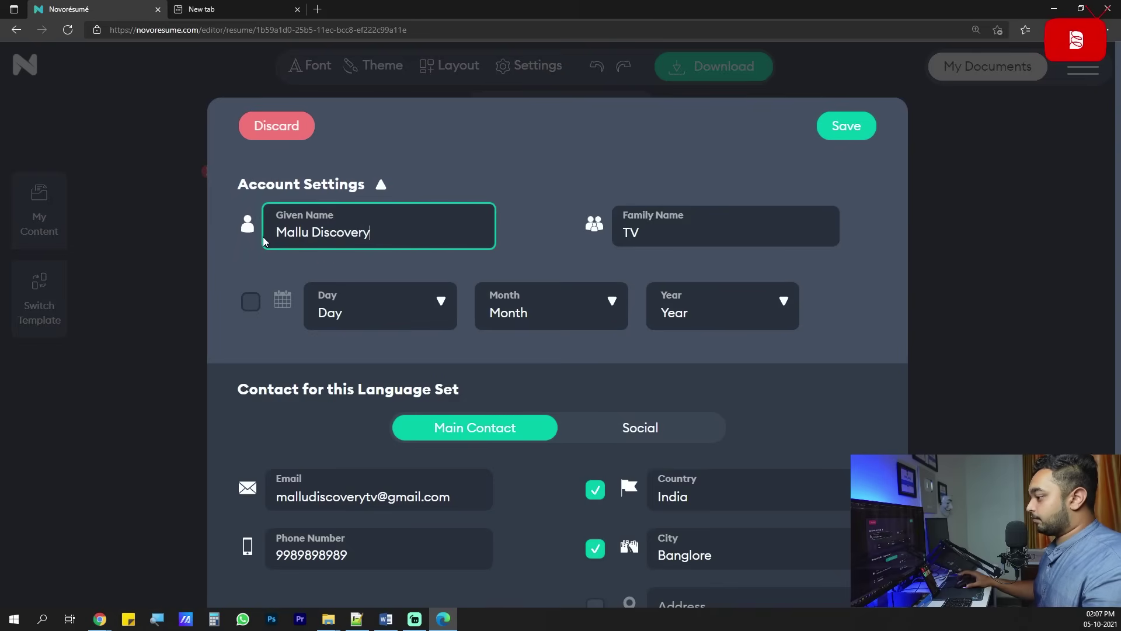
key(ctrl+a)
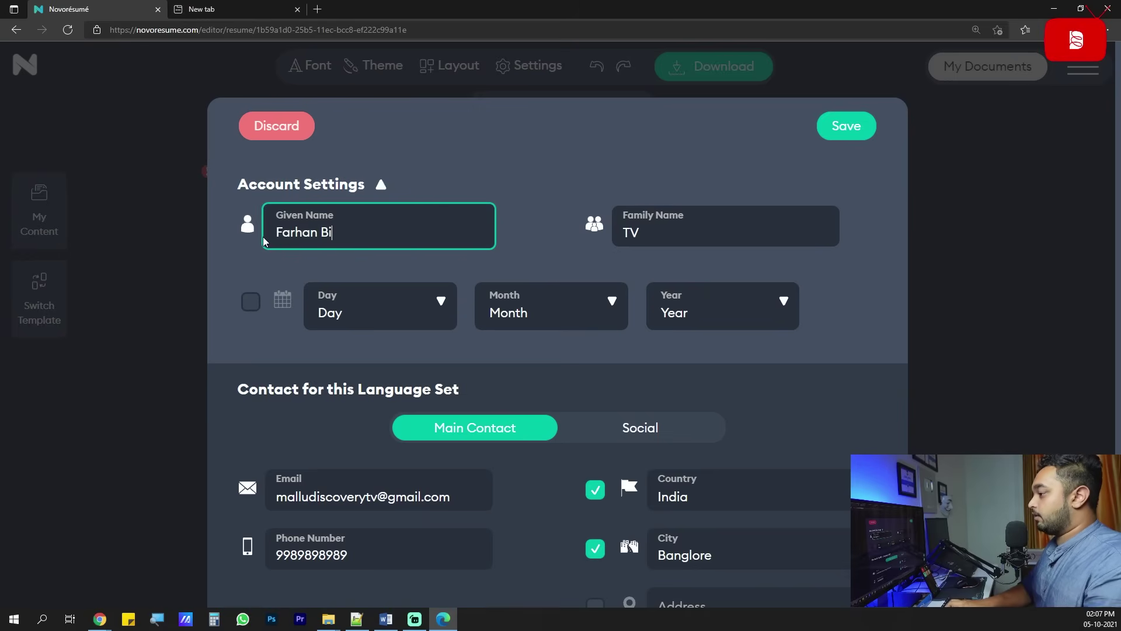
key(Tab)
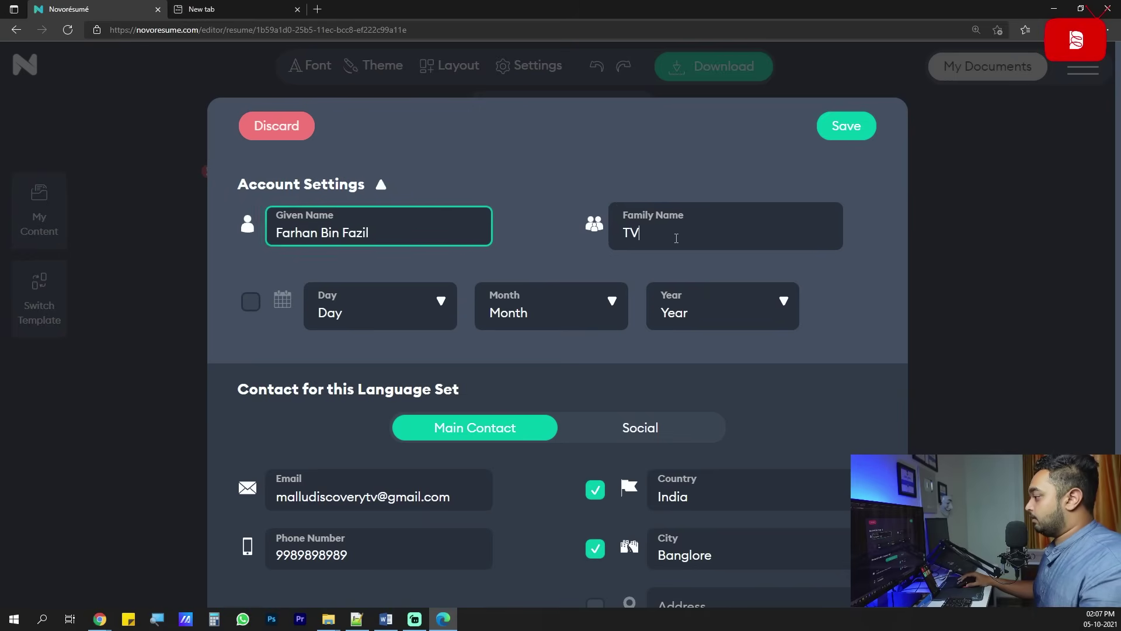
key(BackSpace)
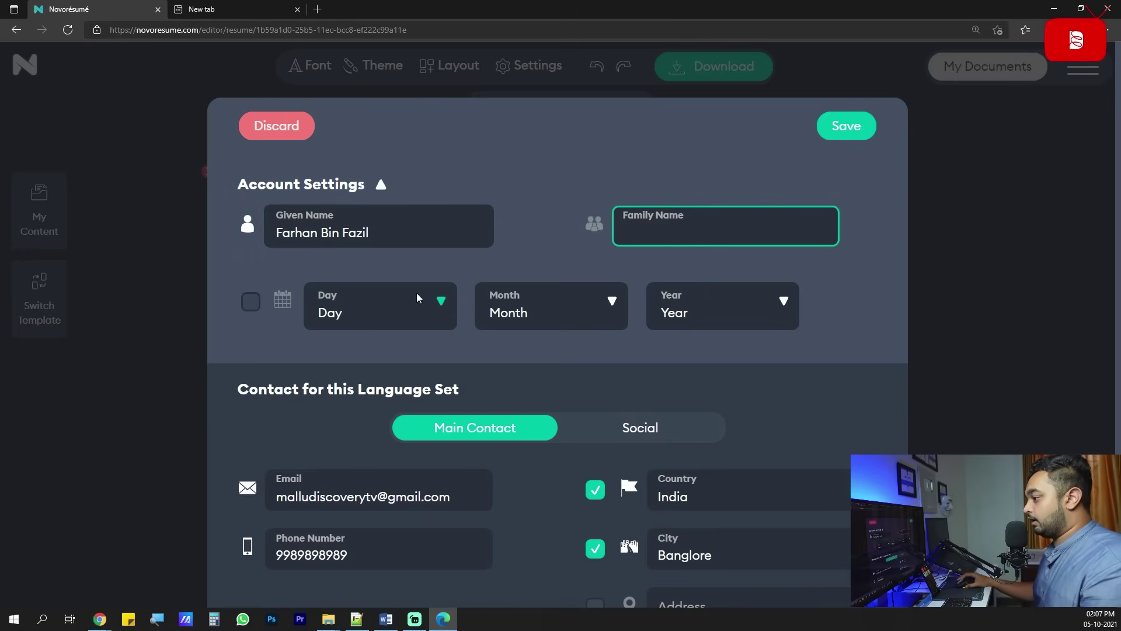
click(248, 311)
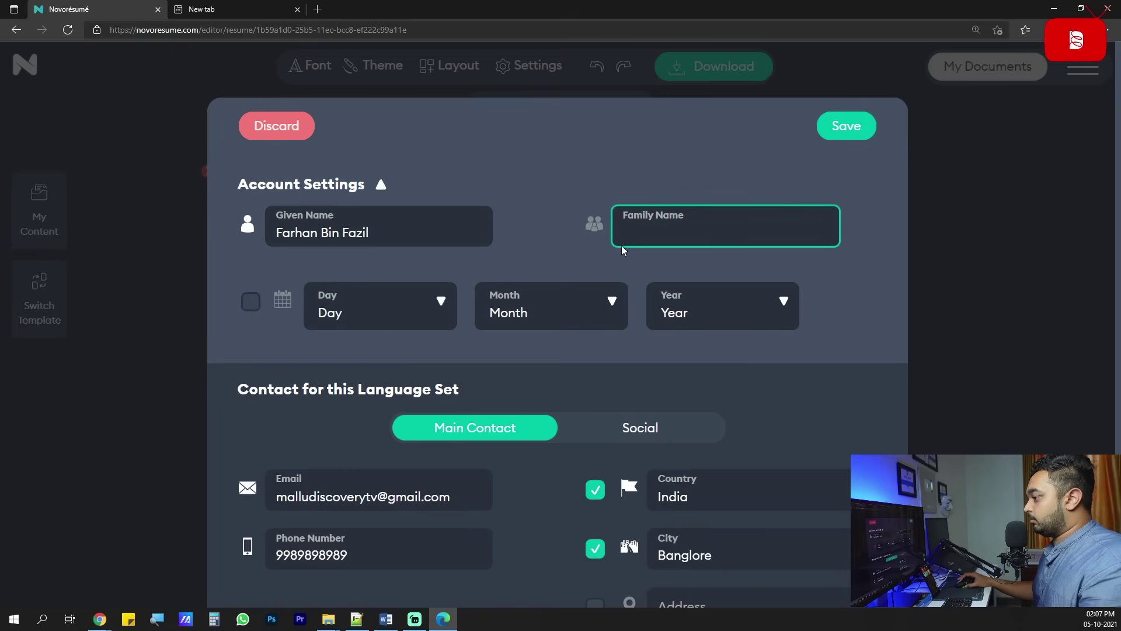
click(857, 134)
Move the surname from Given Name into Family Name and save the name details.
drag(393, 222, 322, 233)
key(ctrl+x)
key(Tab)
key(ctrl+v)
click(345, 233)
key(Return)
click(299, 176)
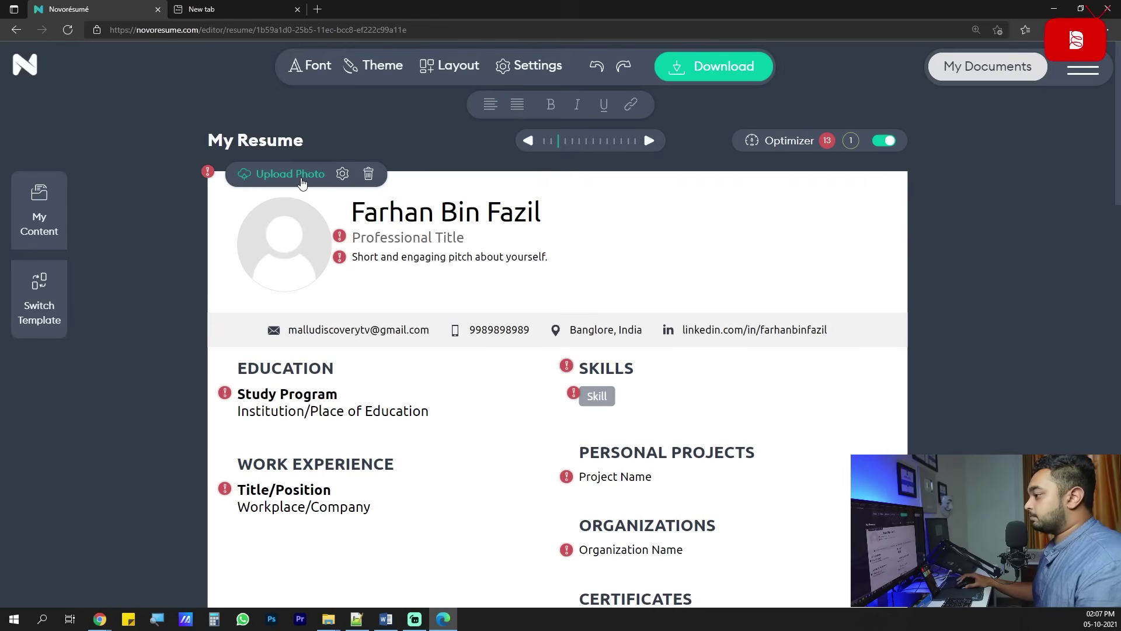
Upload the portrait JPG from Downloads as the profile photo and save the crop.
click(64, 82)
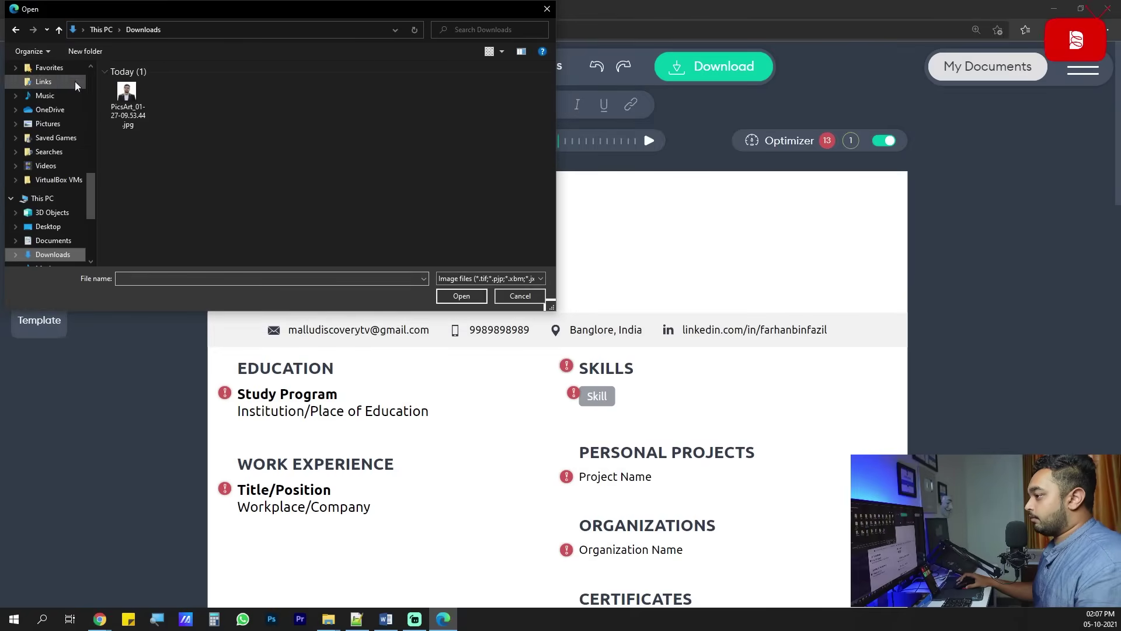
double_click(135, 93)
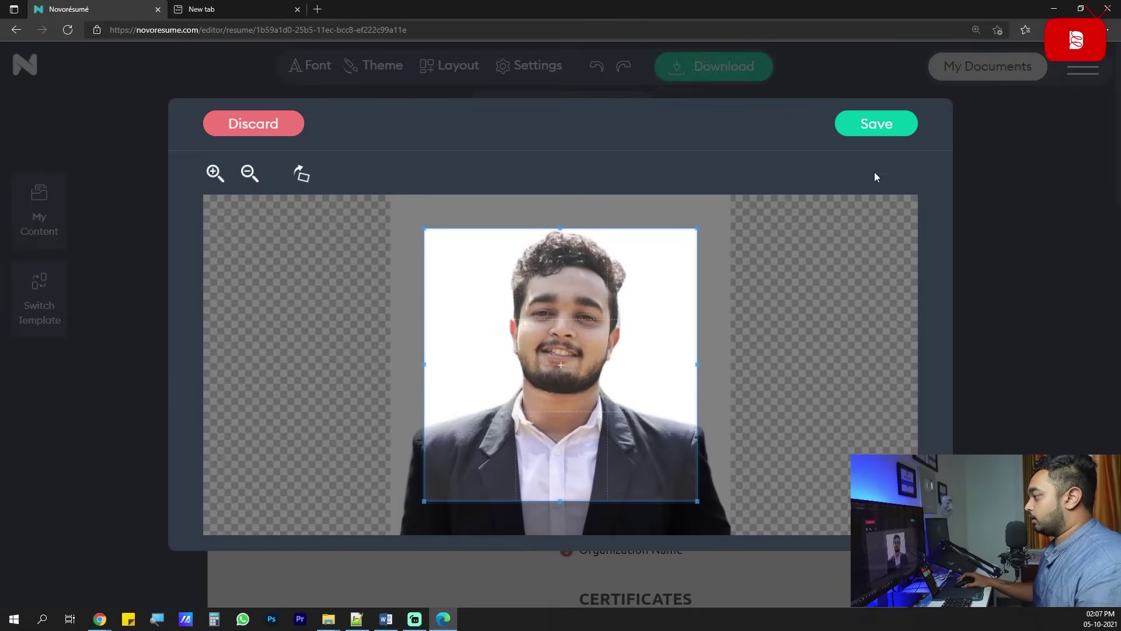
click(874, 123)
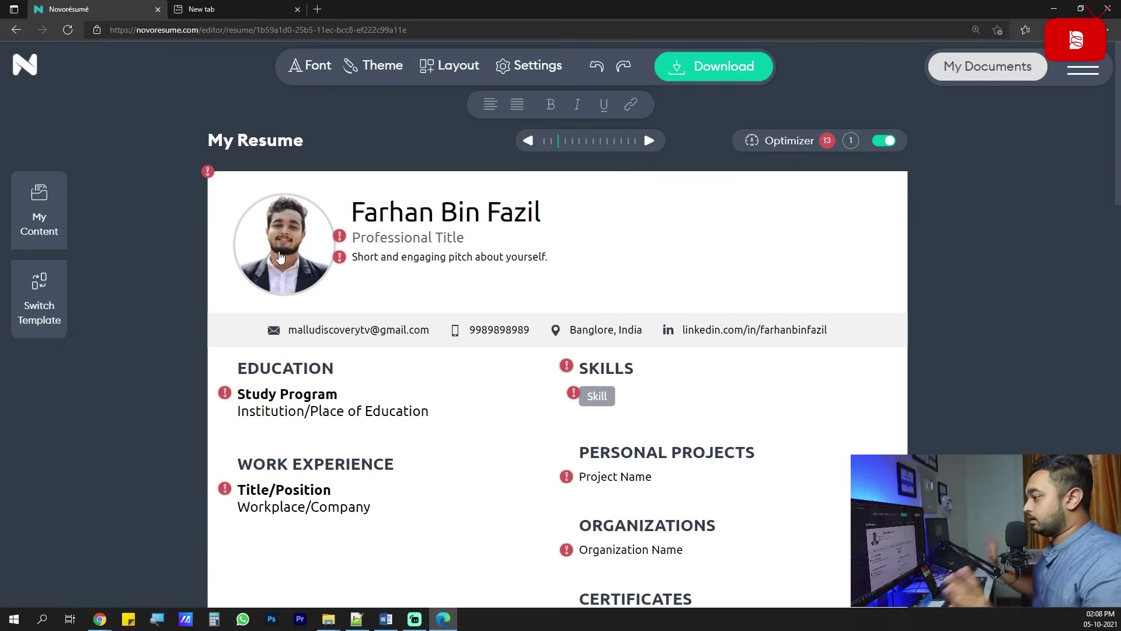
Edit the professional title placeholder, trying out Web Developer-style wording.
click(446, 238)
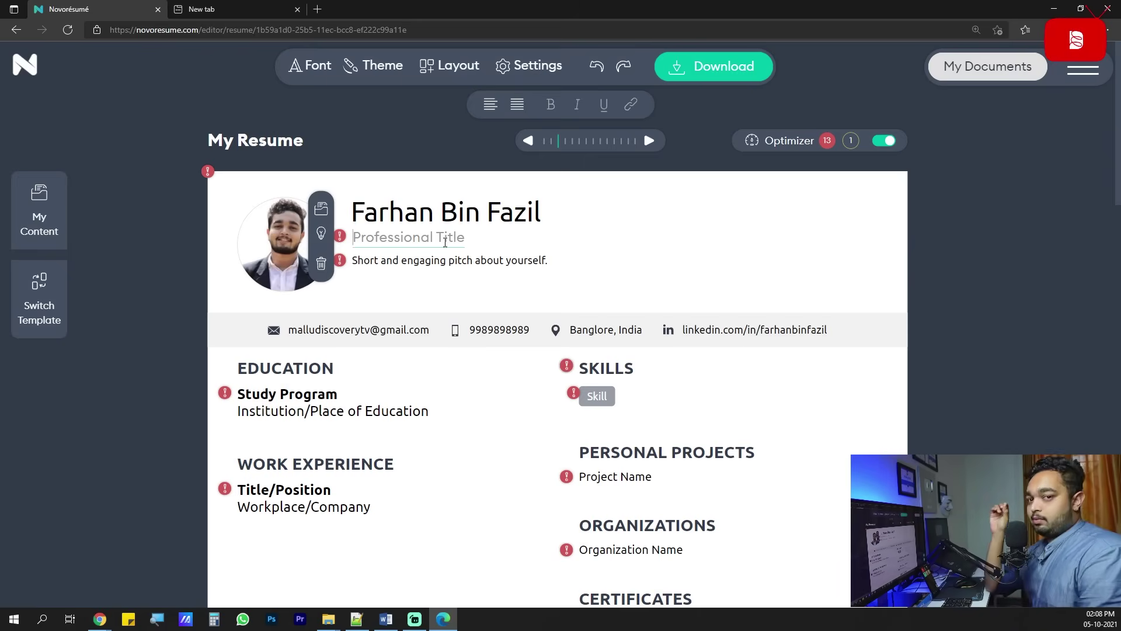
text(Certified Ethic)
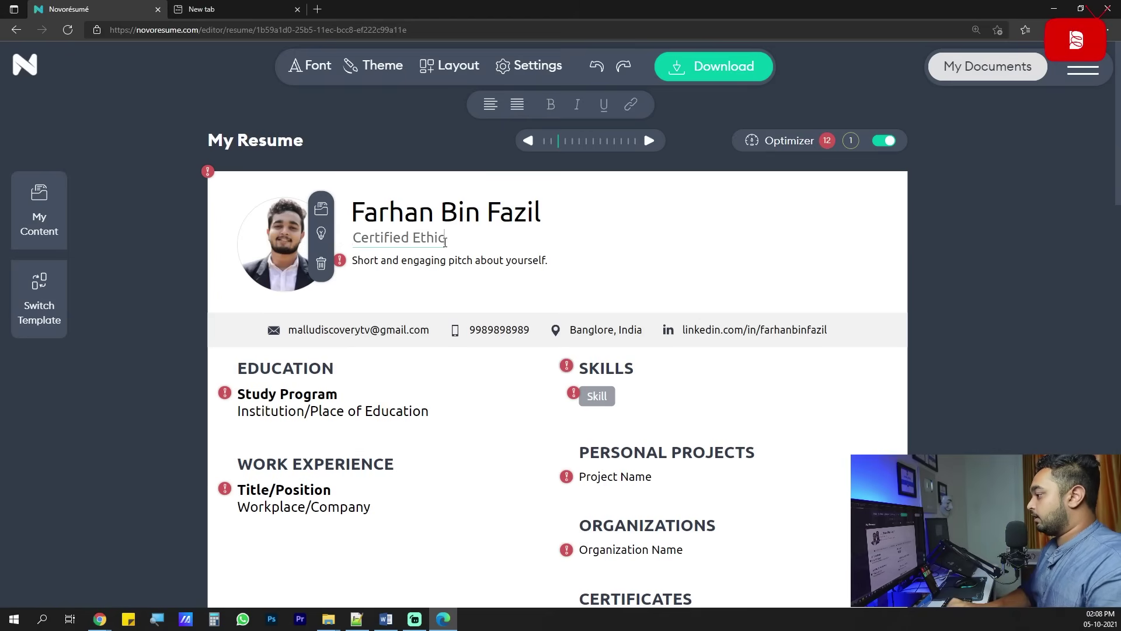
click(476, 297)
drag(504, 238, 362, 241)
text(Web Developer)
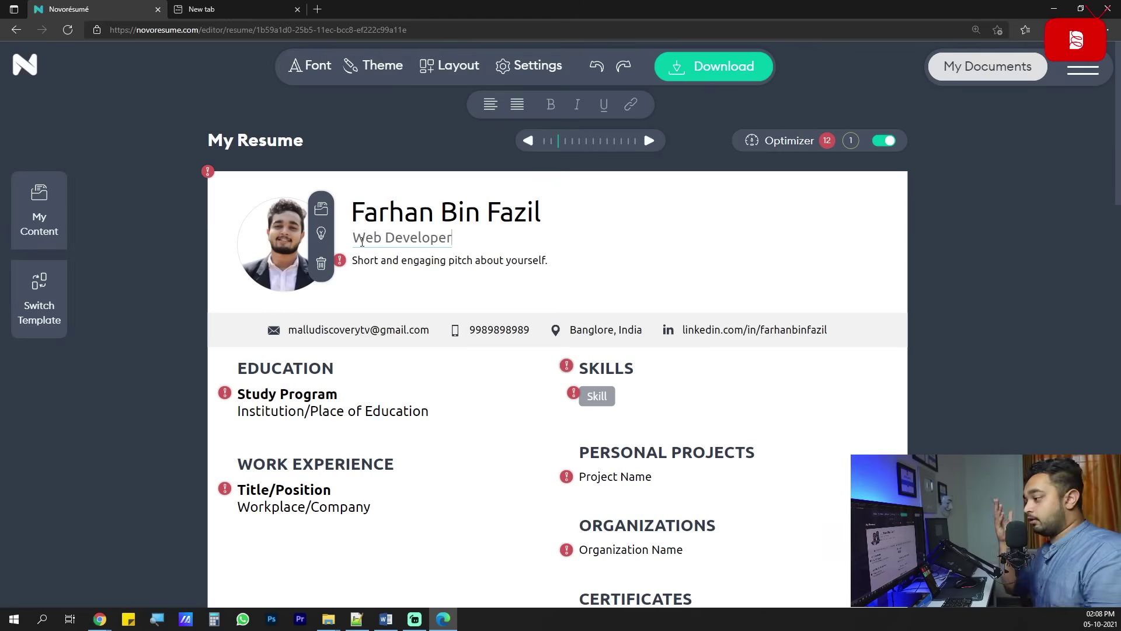
triple_click(361, 241)
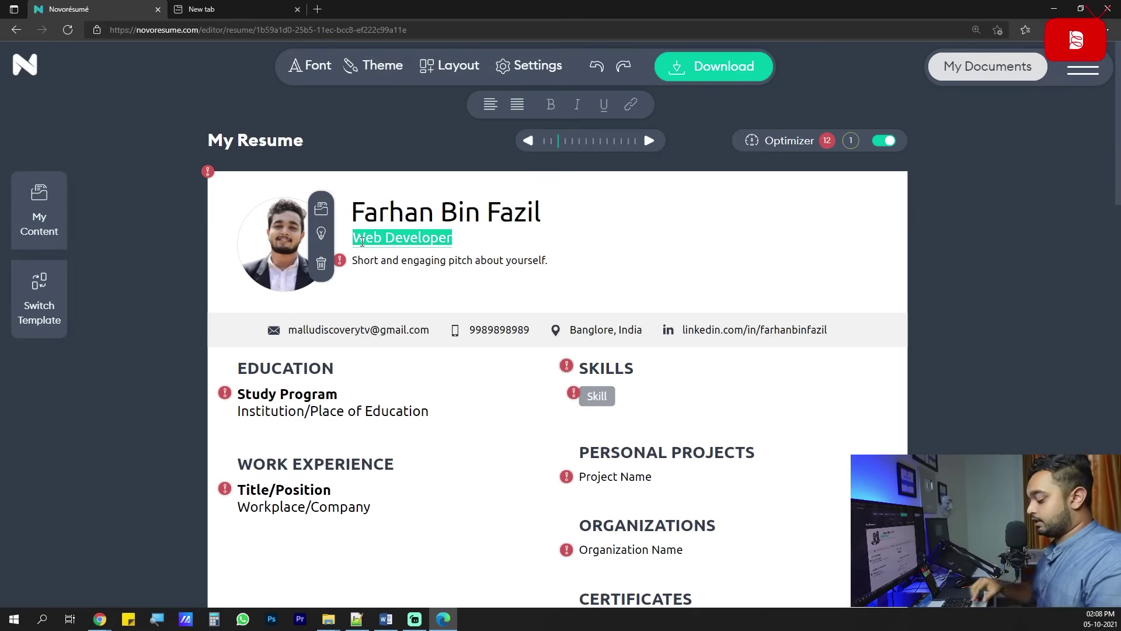
text(Full stack)
Clear the title and enter 'Certiefied Ethical Hacker' under the name.
text(Dev)
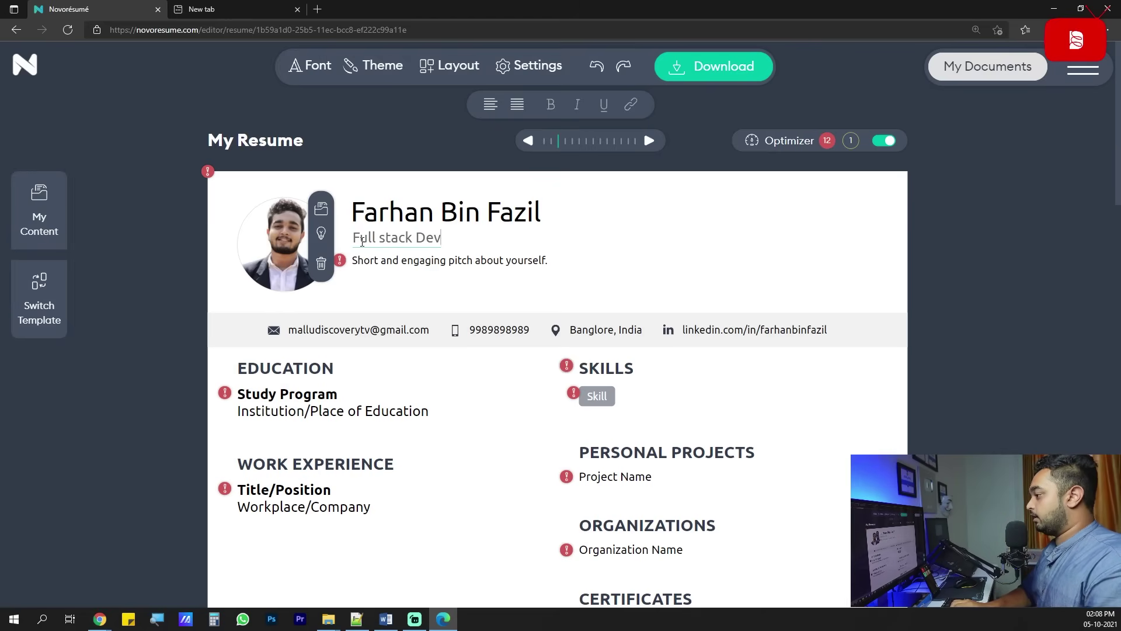
key(ctrl+a)
key(BackSpace)
text(Java De)
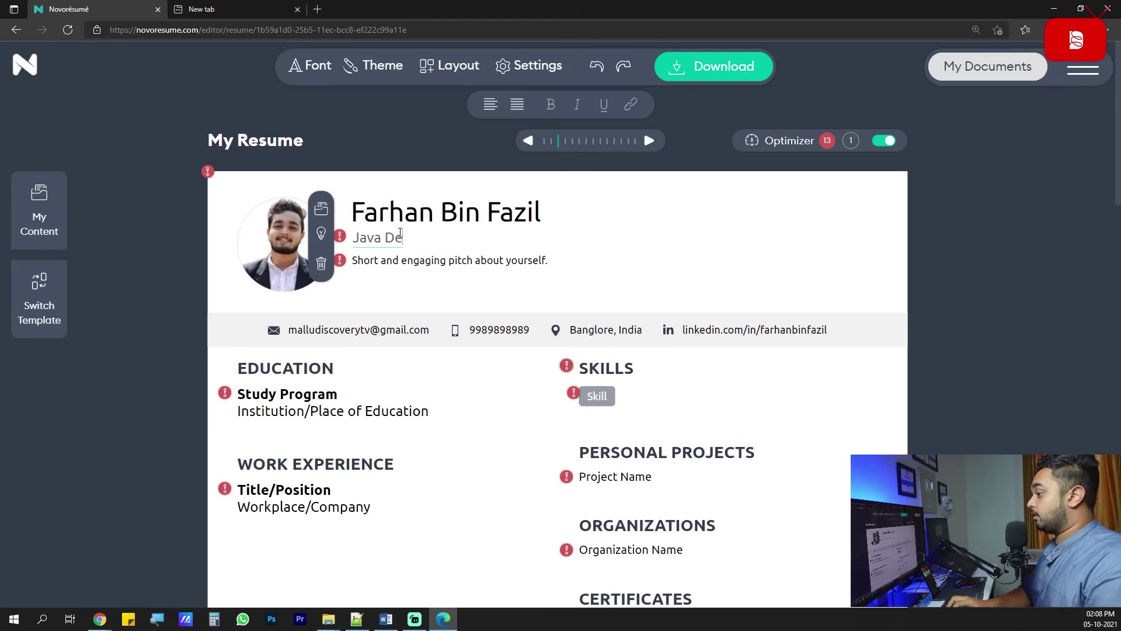
key(ctrl+a)
text(Certiefied Ethical Hacker)
click(422, 281)
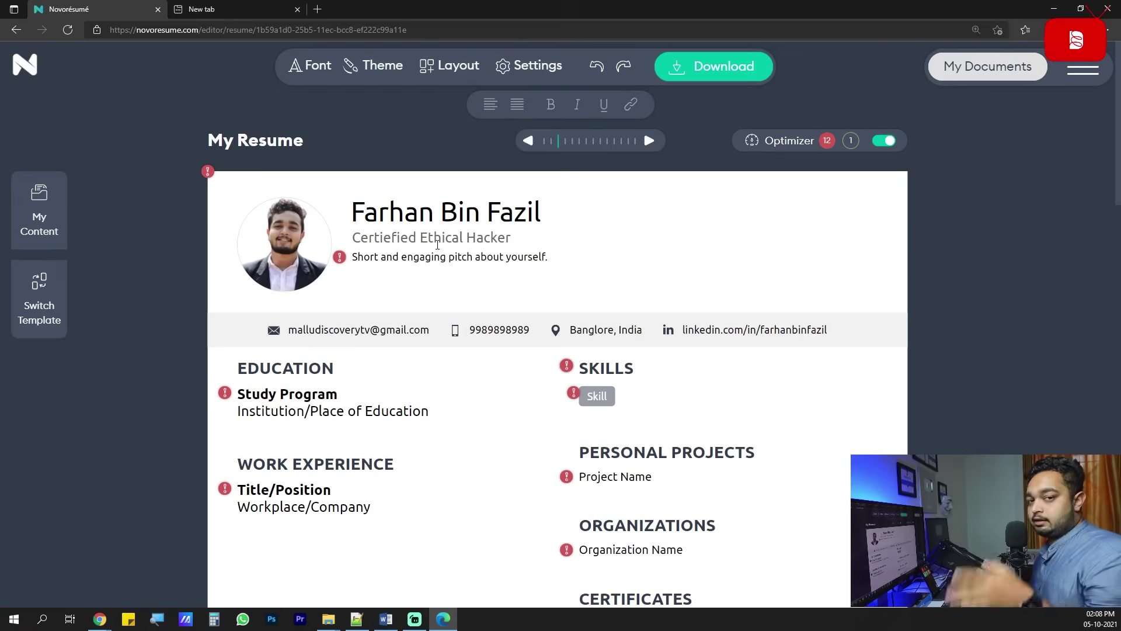
Open the account contact settings and discard them without changes.
click(438, 245)
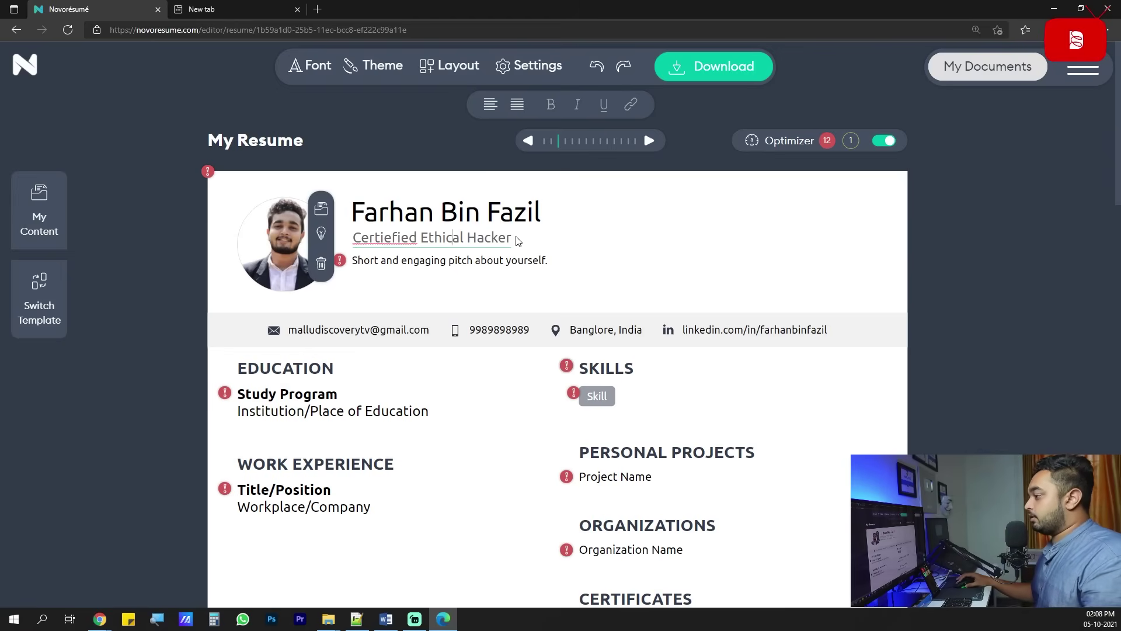
click(473, 275)
click(453, 229)
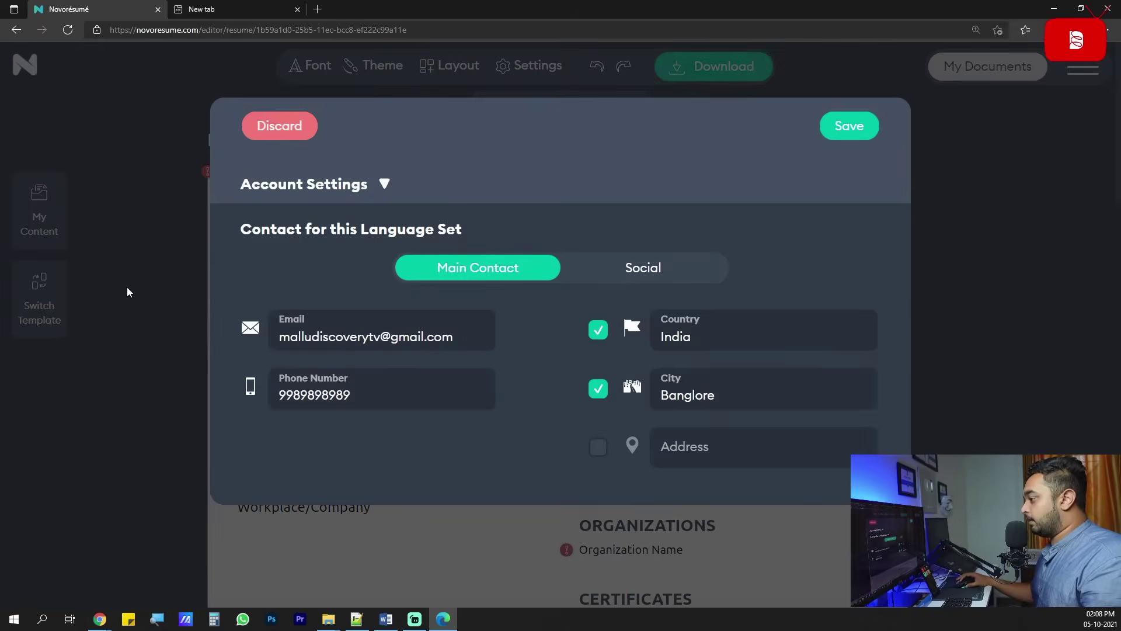
click(261, 124)
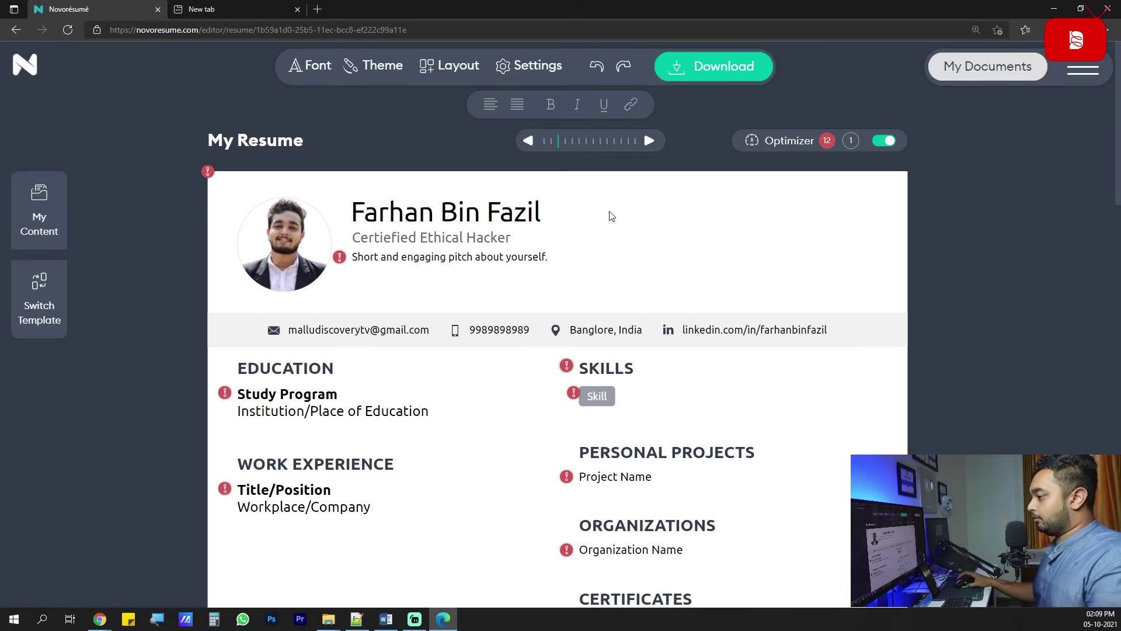
Correct 'Certiefied' to 'Certified' using the spelling suggestion.
scroll(476, 380, down, 5)
scroll(475, 380, up, 5)
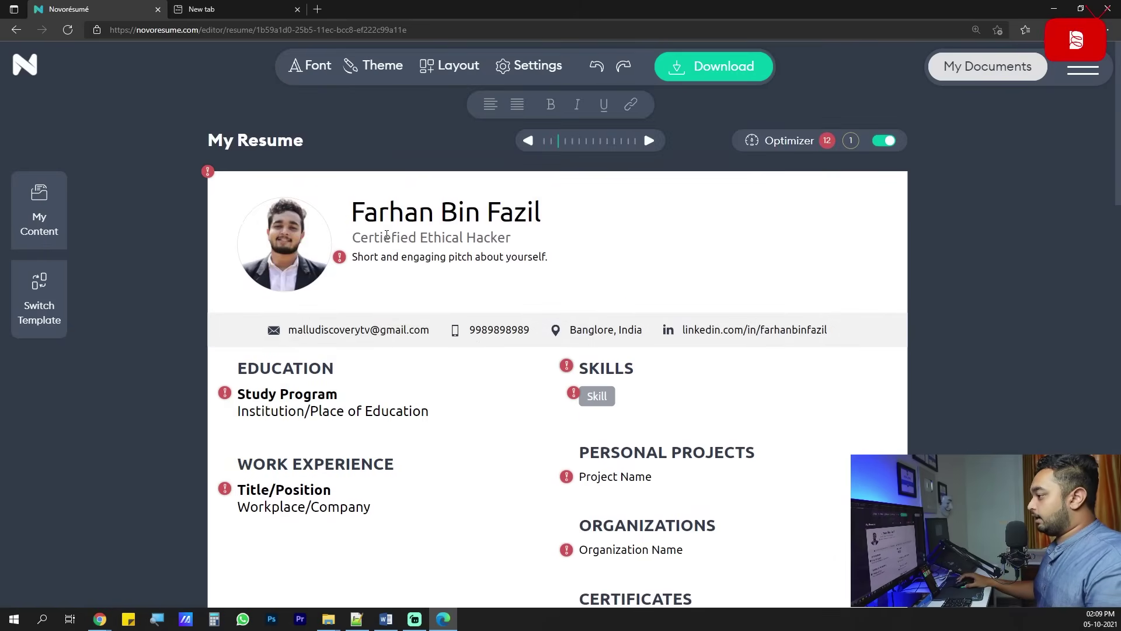
click(386, 236)
drag(394, 239, 445, 238)
click(374, 239)
right_click(374, 238)
click(393, 253)
Click into the short personal pitch line, leaving its sample text as is.
scroll(458, 363, down, 6)
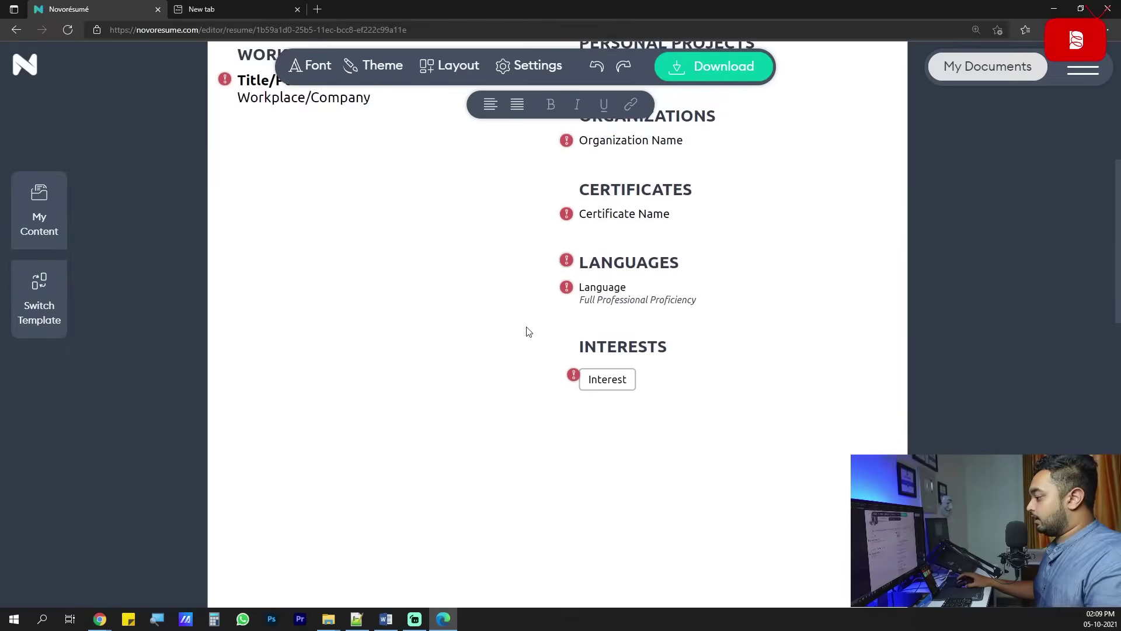
scroll(522, 453, up, 6)
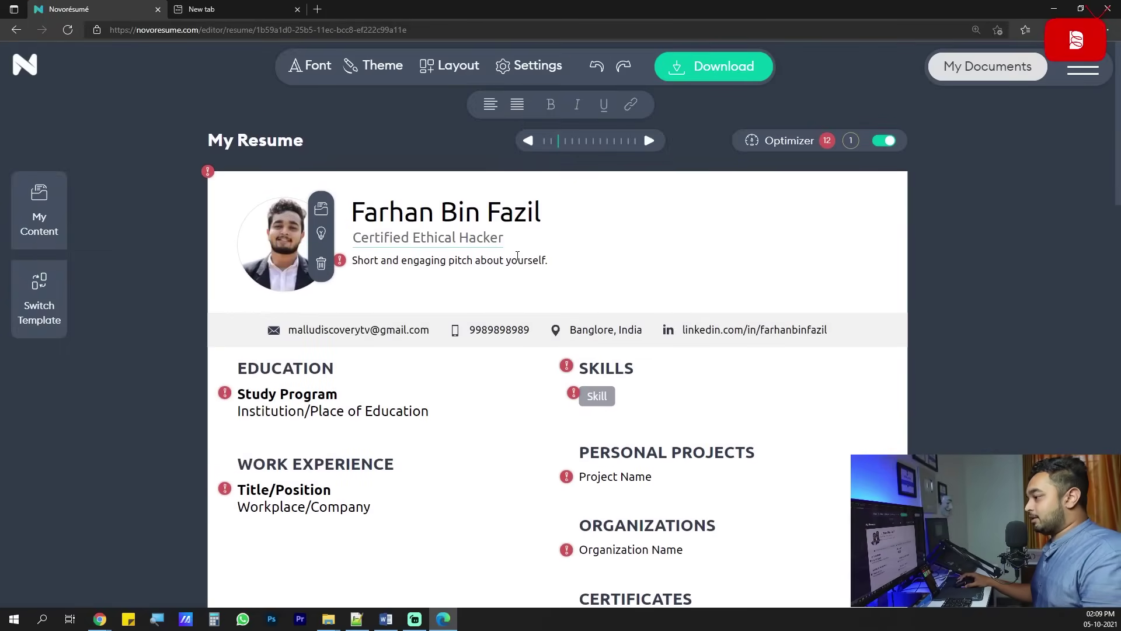
click(658, 257)
click(474, 281)
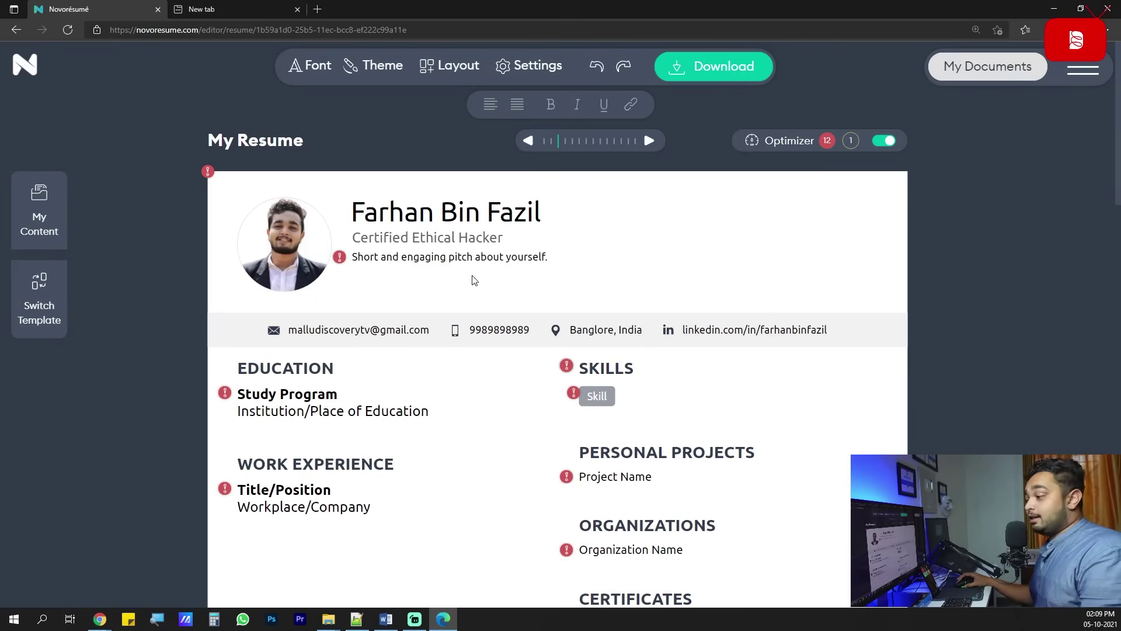
click(474, 256)
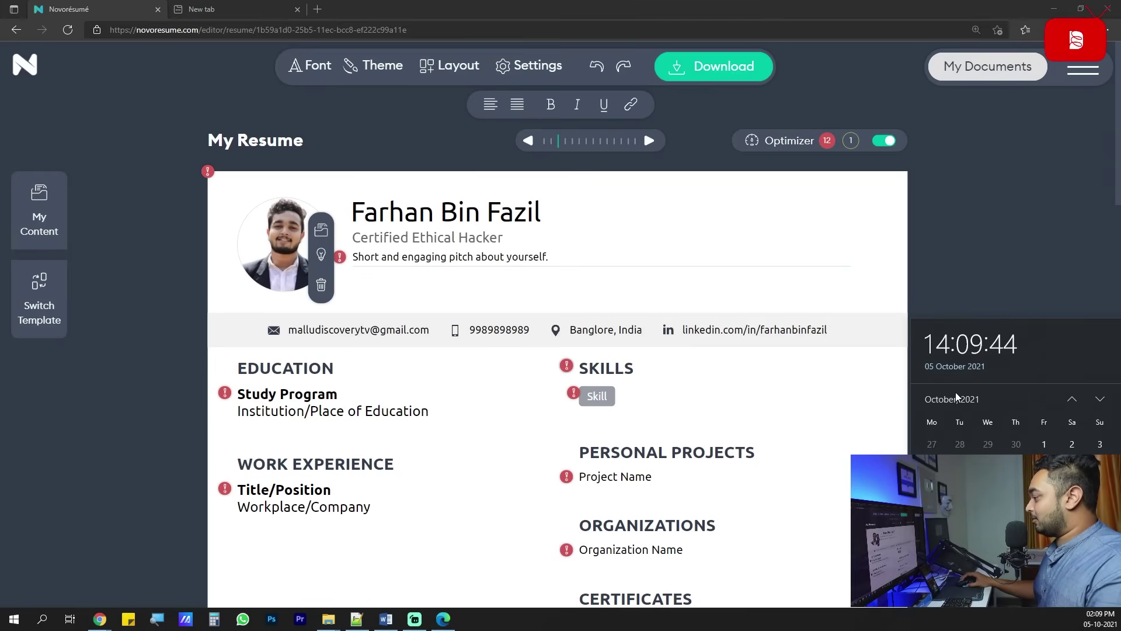
key(Escape)
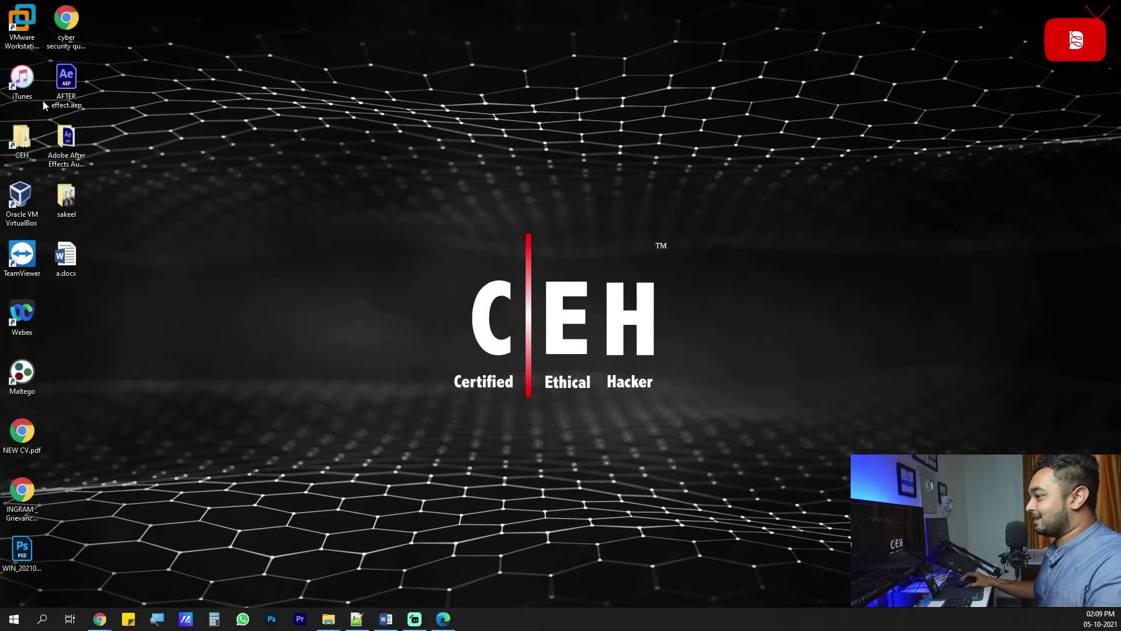
Open the older PDF resume from the Downloads folder.
double_click(13, 133)
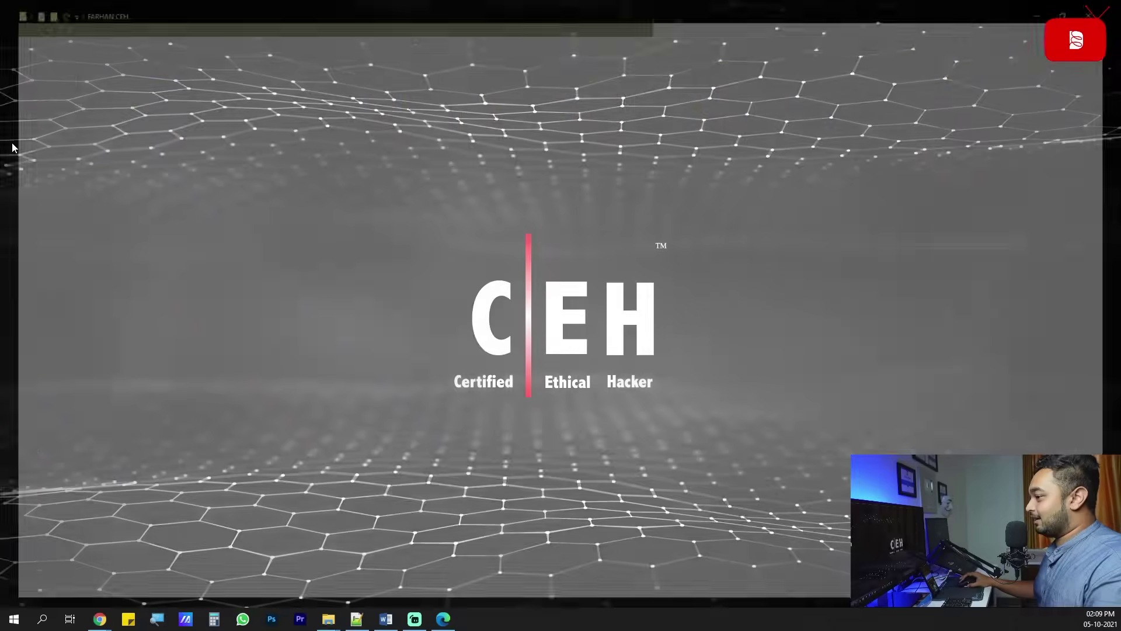
click(46, 96)
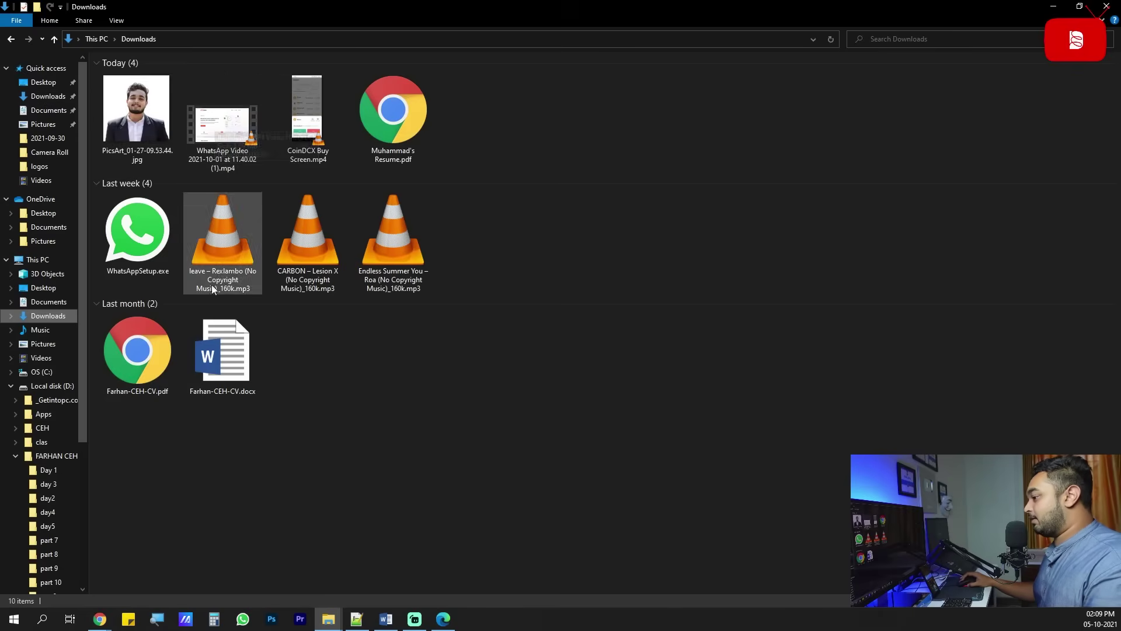
click(138, 354)
double_click(394, 103)
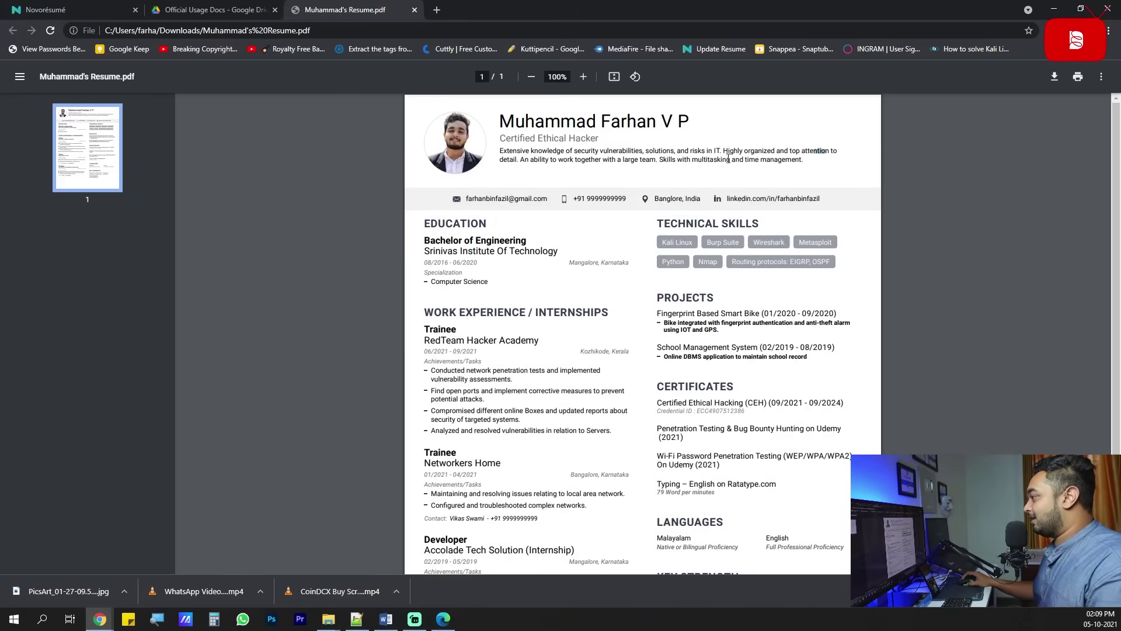
Select the PDF's summary paragraph, then go back to the resume editor.
drag(815, 151, 589, 151)
mouse_move(809, 153)
mouse_down()
mouse_move(497, 152)
mouse_move(807, 165)
mouse_up()
key(ctrl+c)
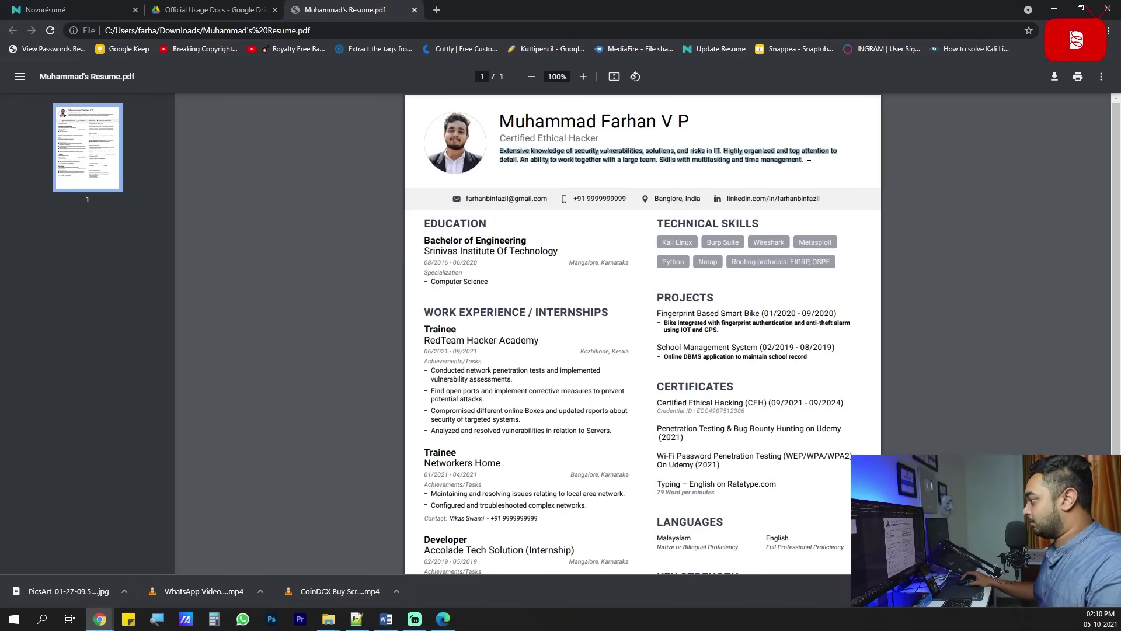
click(1054, 9)
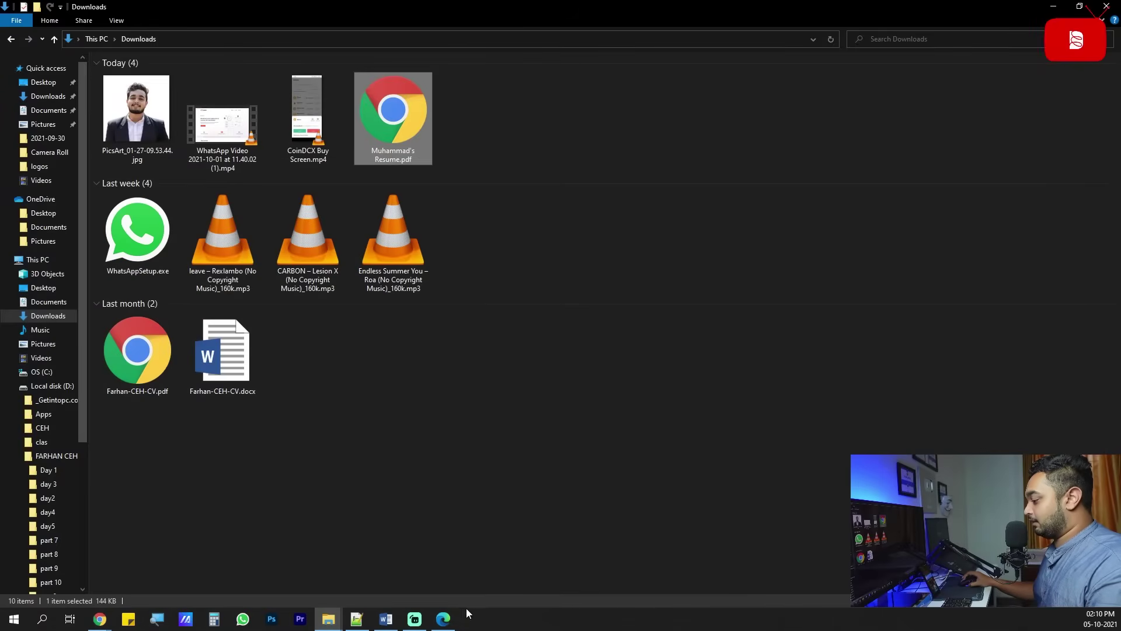
click(443, 619)
click(404, 257)
key(ctrl+v)
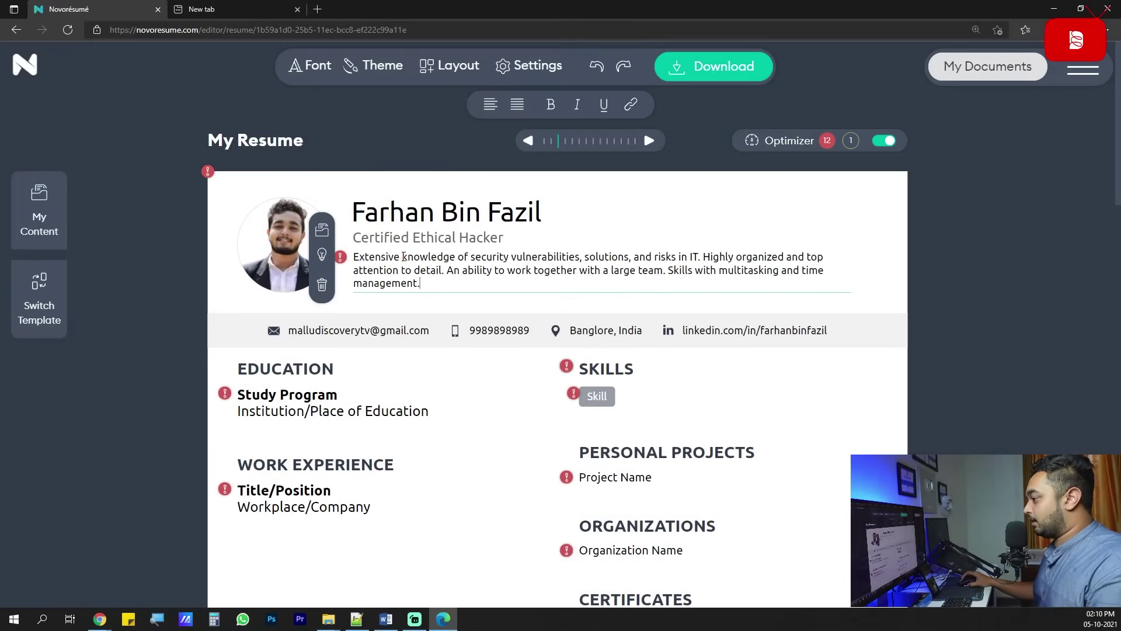
click(464, 399)
click(424, 263)
drag(468, 257, 694, 257)
click(620, 257)
drag(741, 257, 772, 257)
click(457, 272)
drag(486, 270, 587, 270)
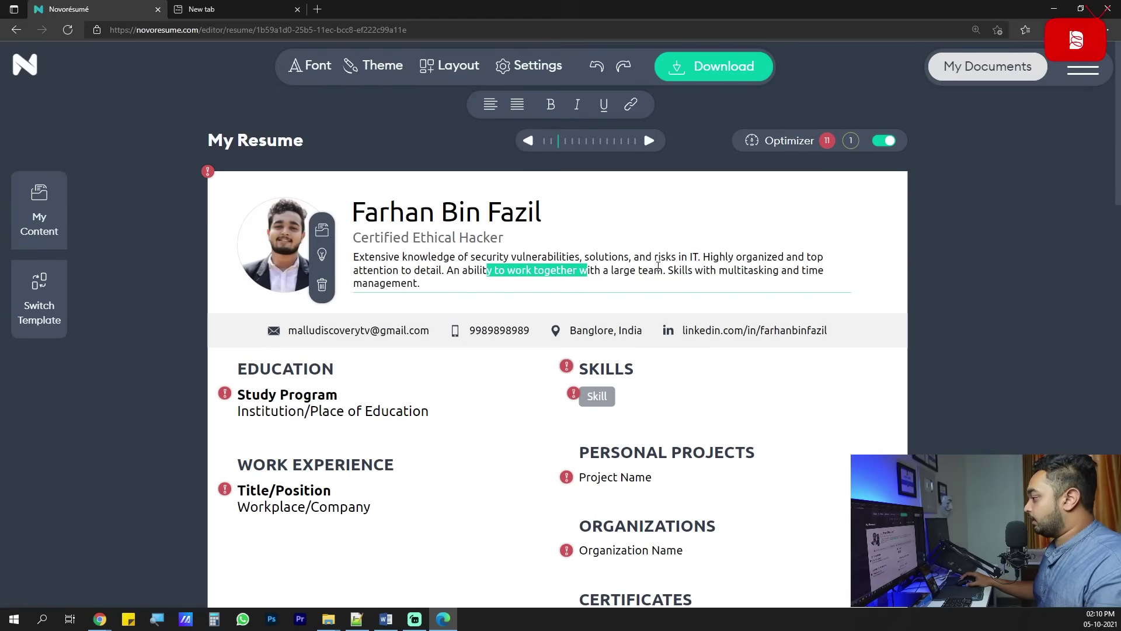
drag(668, 270, 737, 271)
drag(420, 284, 349, 253)
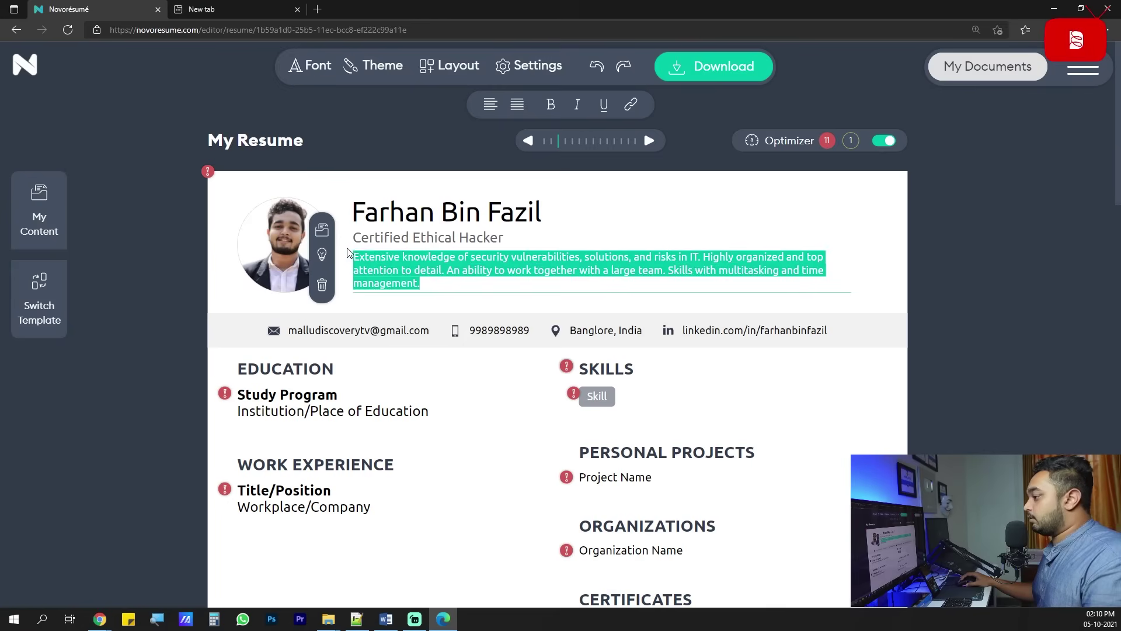
click(476, 280)
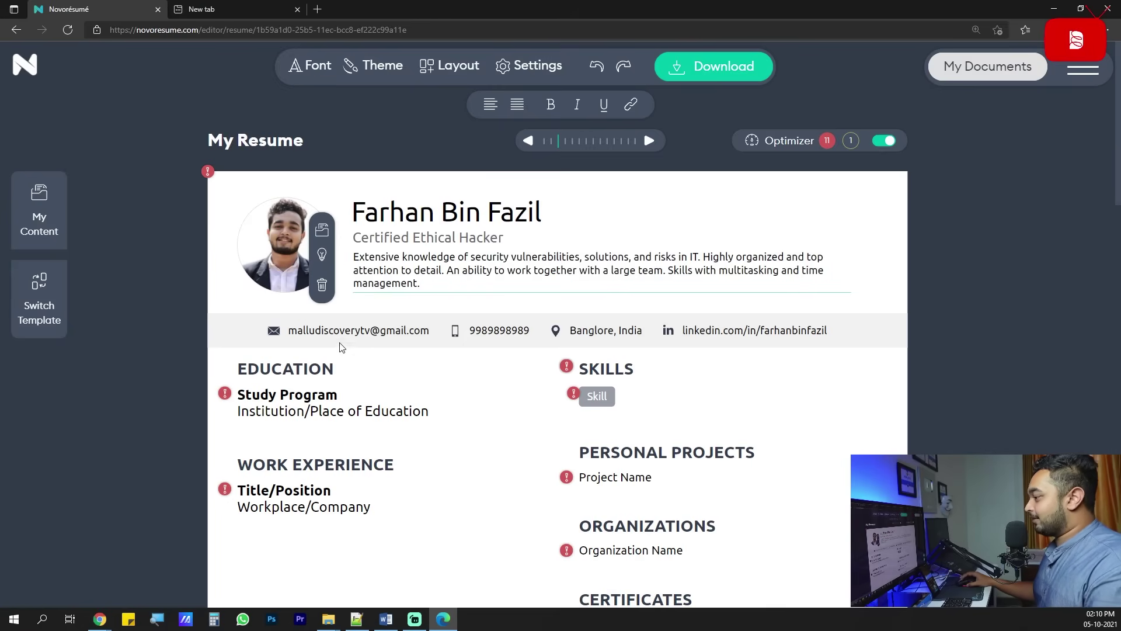
drag(416, 262, 356, 257)
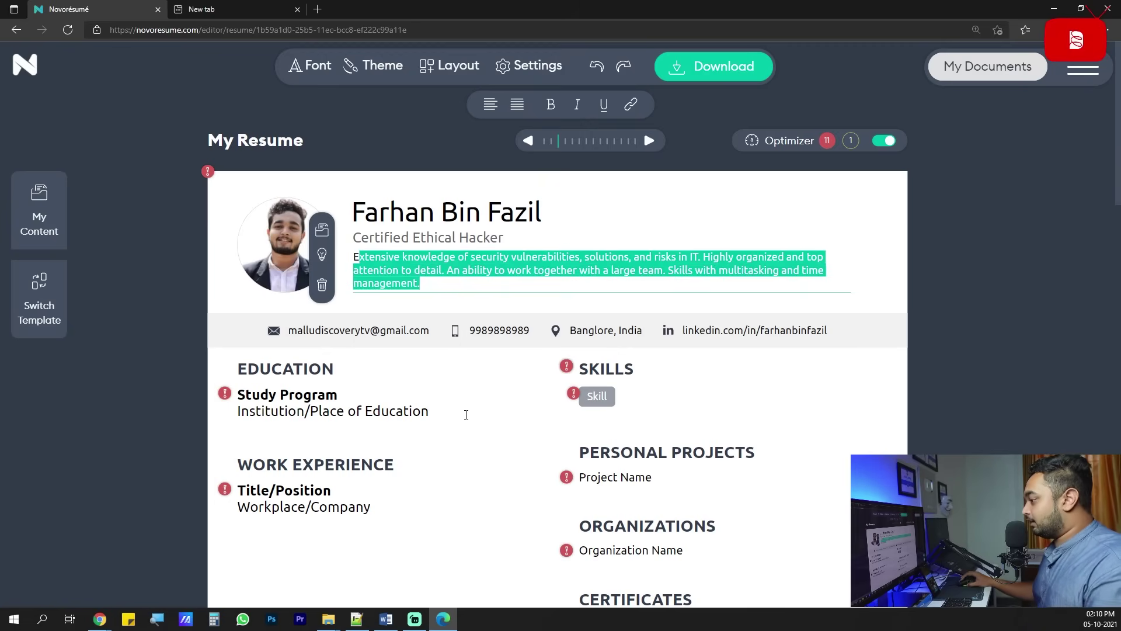
click(534, 271)
drag(448, 272, 545, 275)
click(547, 281)
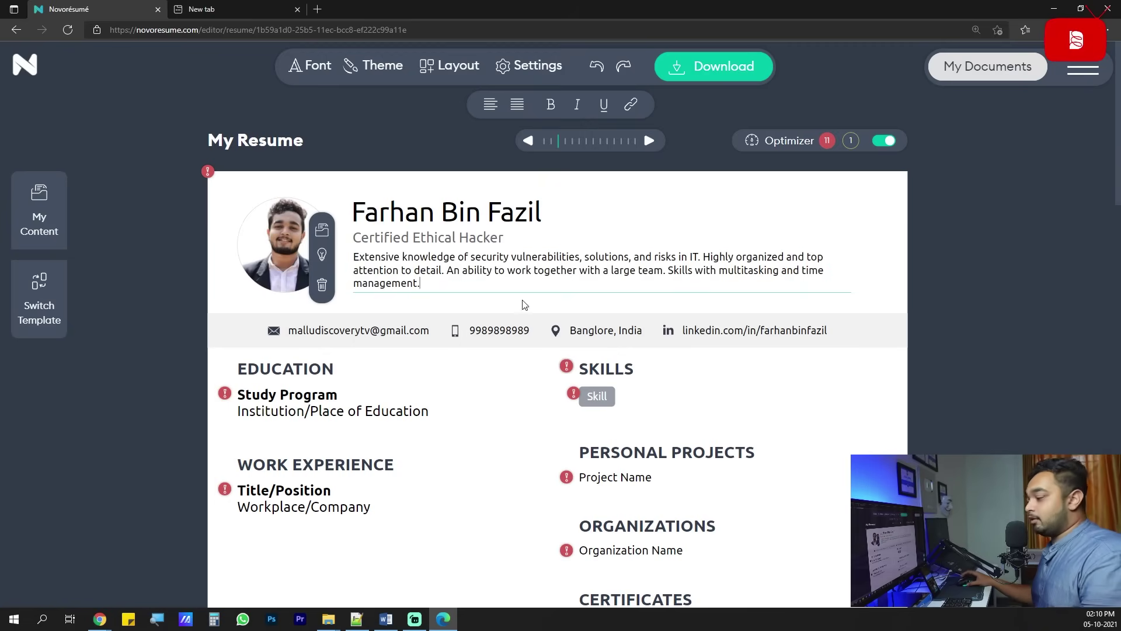
click(432, 393)
click(706, 397)
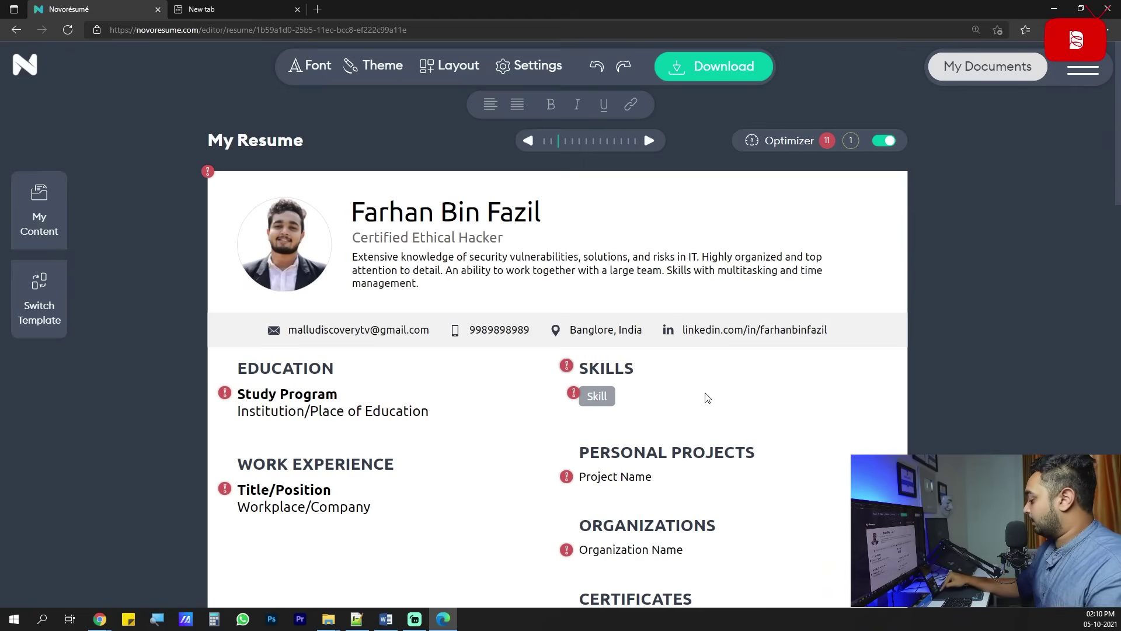
scroll(425, 352, down, 3)
scroll(425, 352, up, 3)
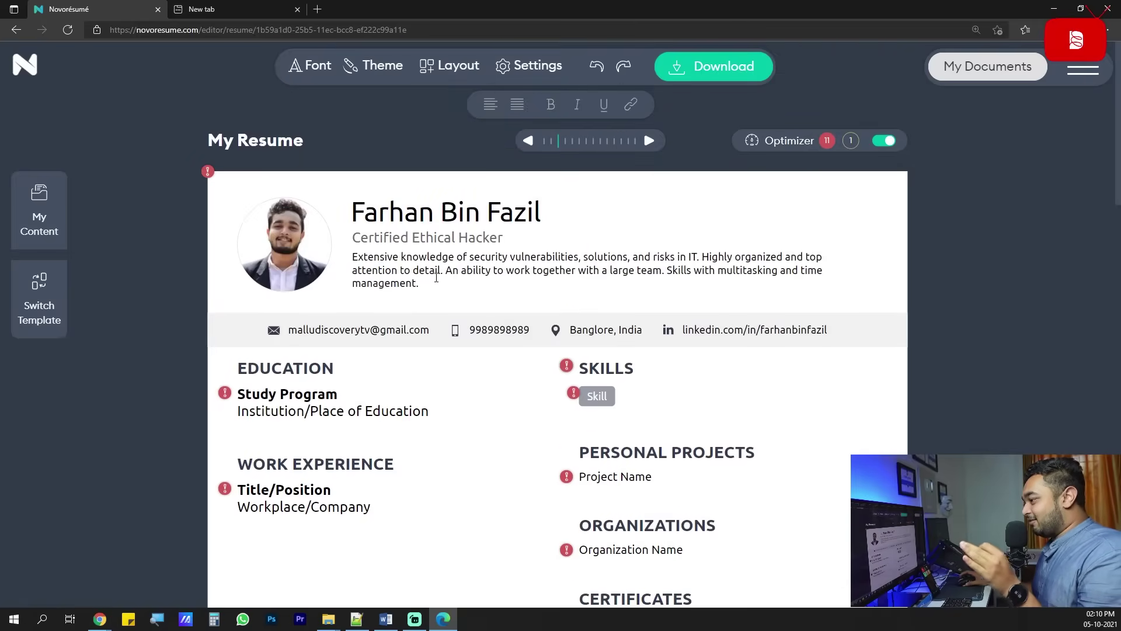
scroll(439, 318, down, 1)
scroll(439, 318, down, 1)
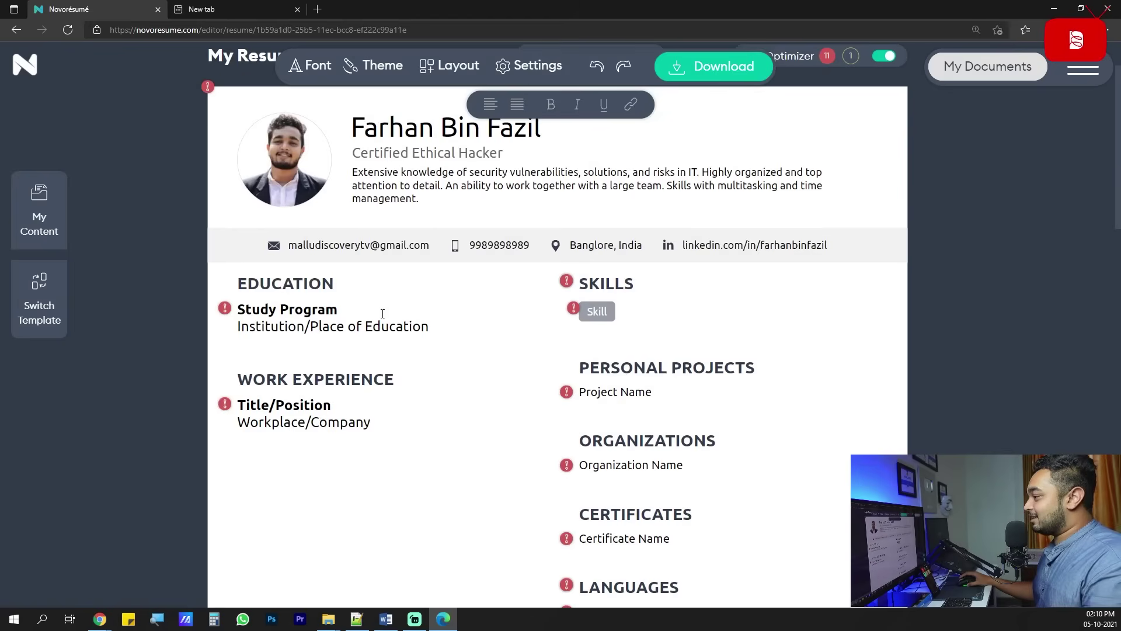
scroll(526, 357, down, 3)
scroll(518, 355, up, 5)
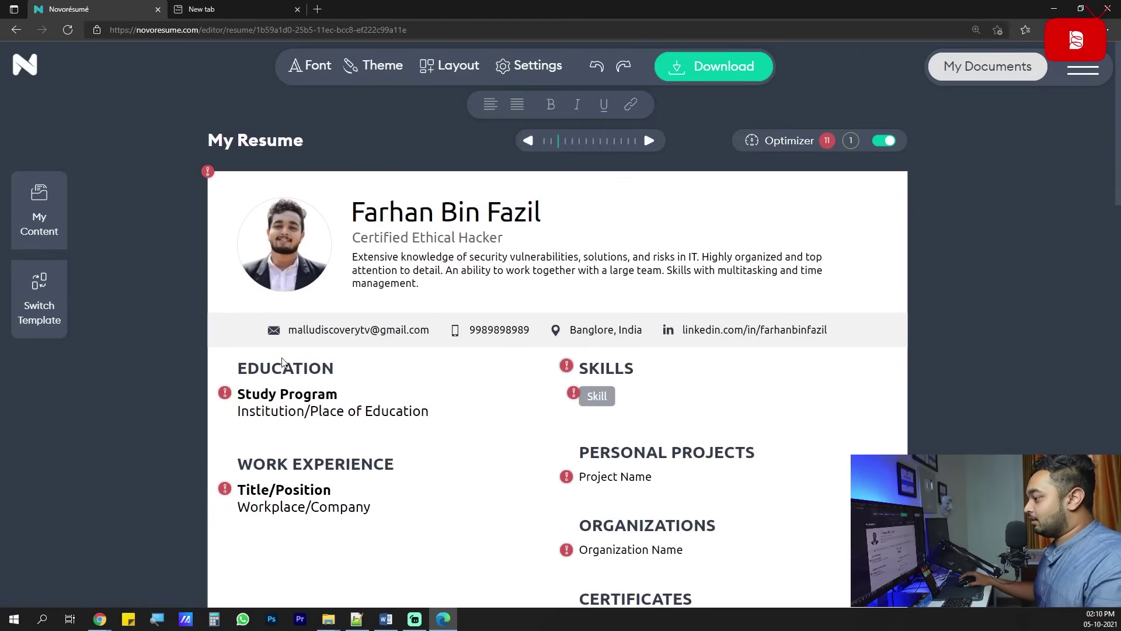
scroll(350, 362, down, 2)
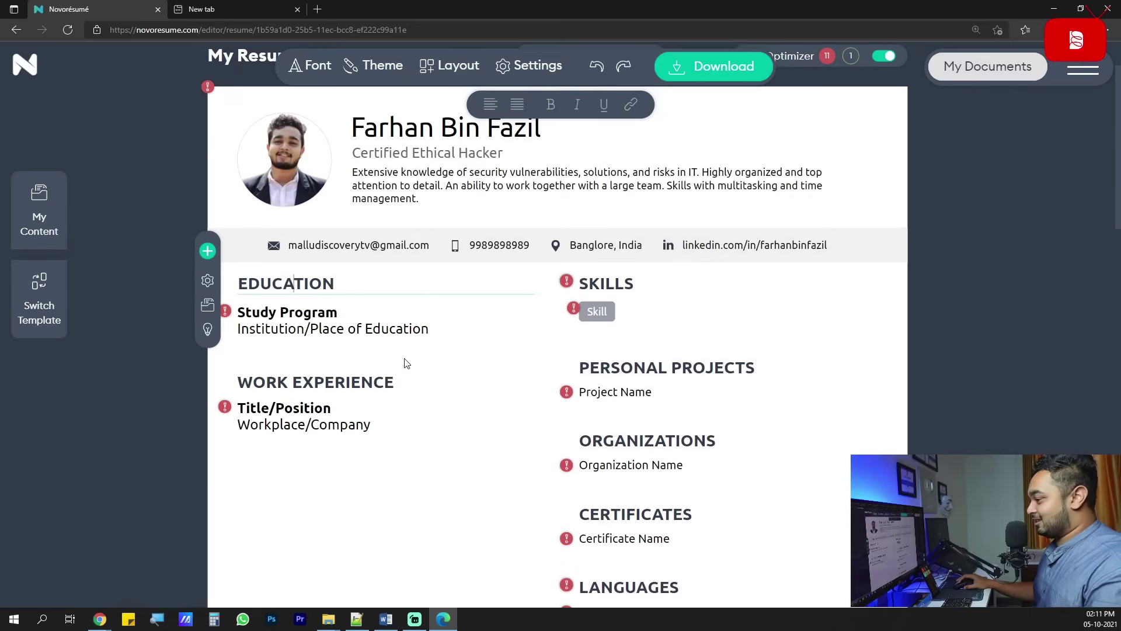
scroll(419, 475, down, 3)
scroll(419, 475, up, 3)
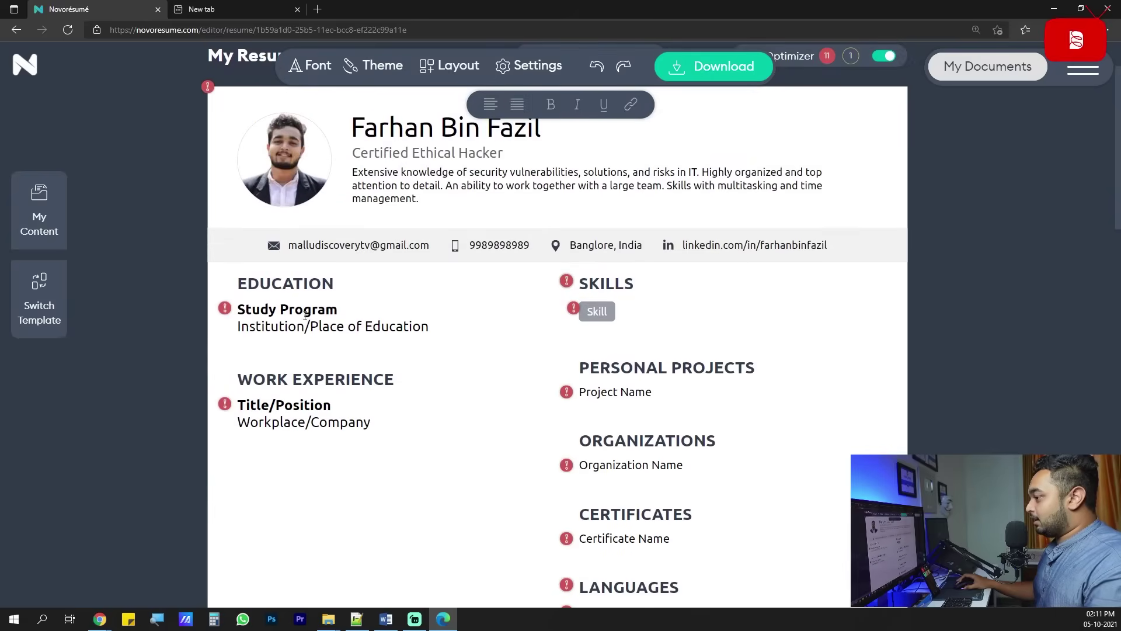
click(327, 381)
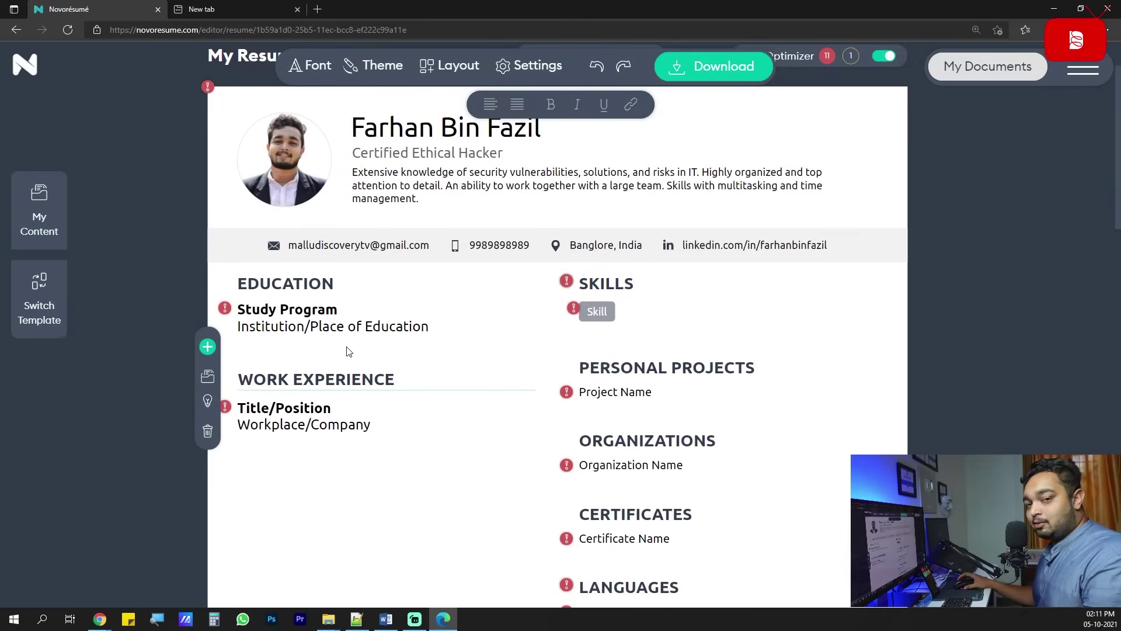
click(321, 284)
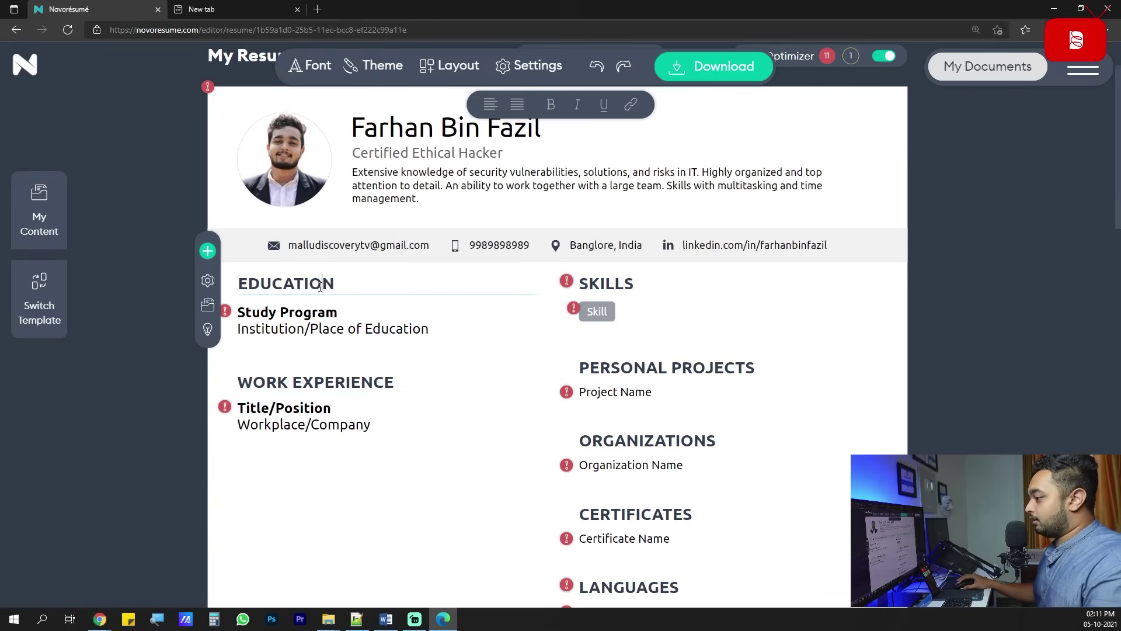
click(333, 381)
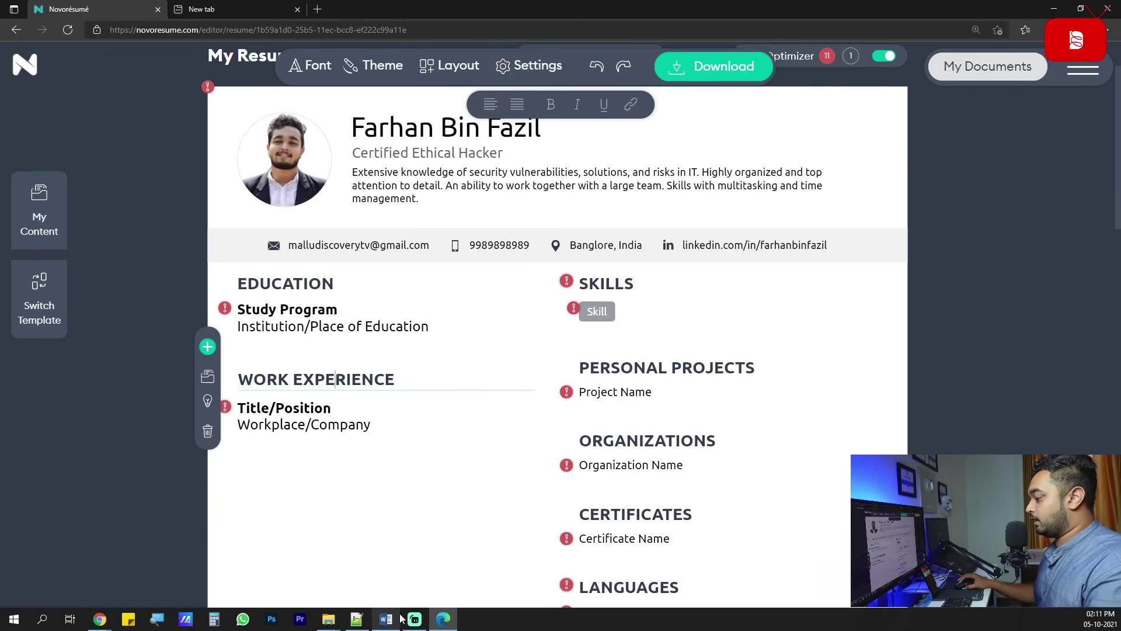
mouse_move(386, 619)
mouse_move(409, 580)
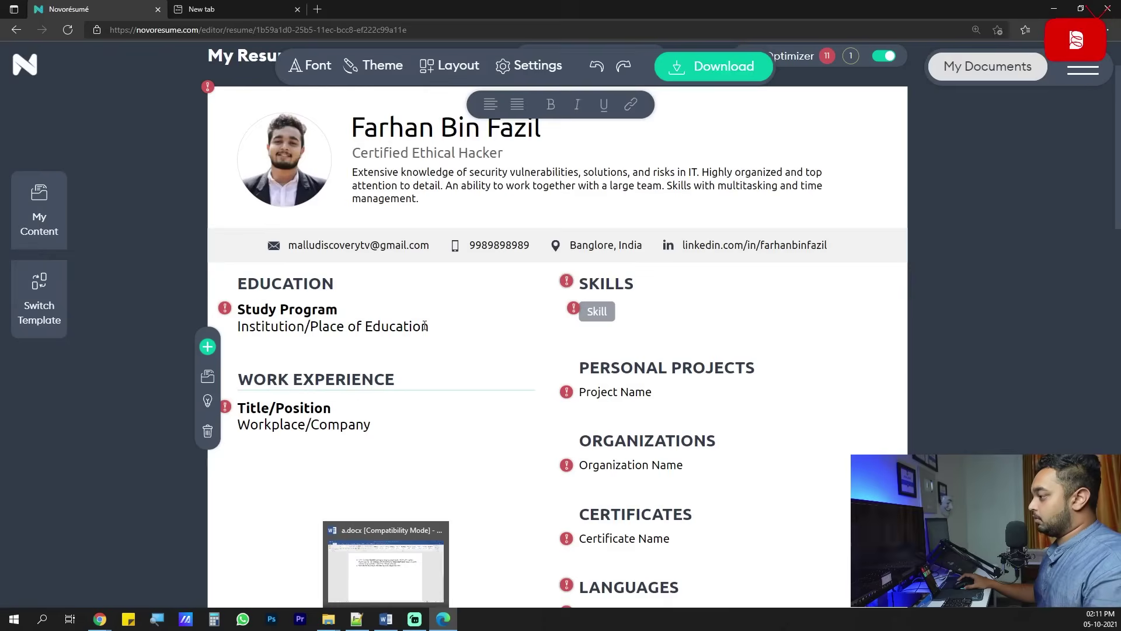
click(369, 309)
click(369, 514)
scroll(356, 409, down, 3)
scroll(351, 400, up, 3)
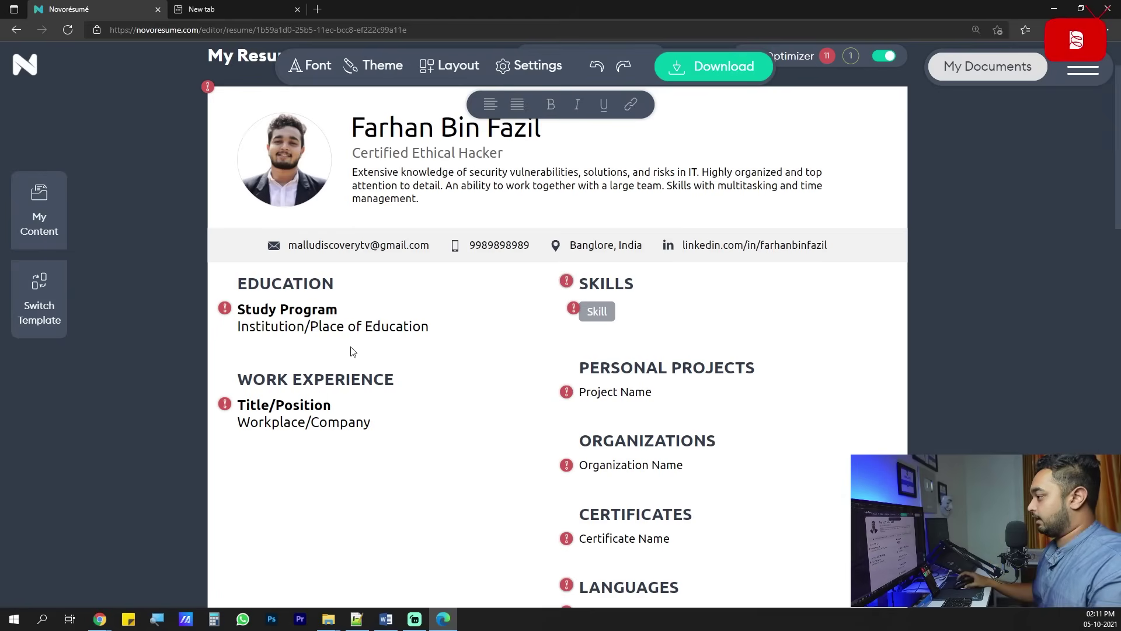
scroll(345, 350, up, 2)
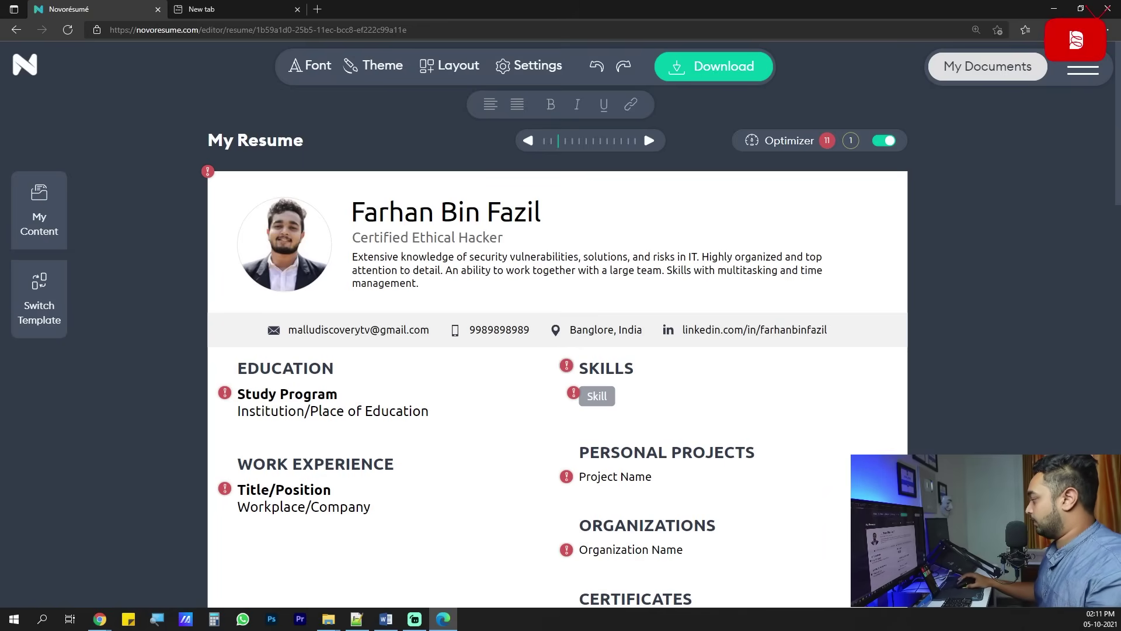
scroll(551, 352, down, 2)
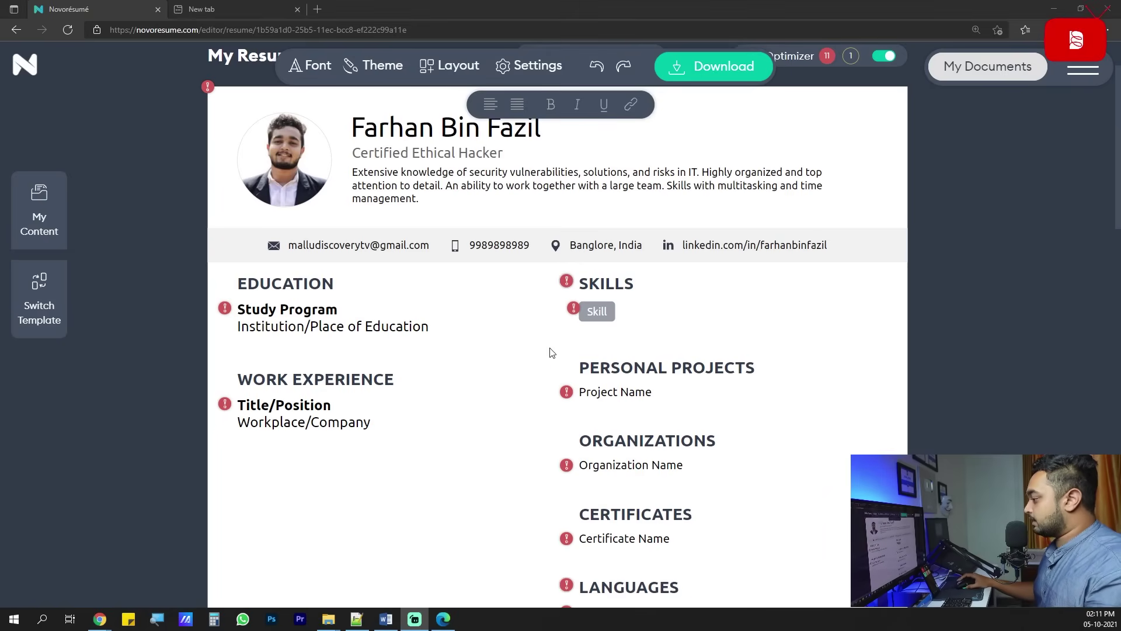
Replace the Skill placeholder with Metasploit and add Kali Linux.
click(604, 313)
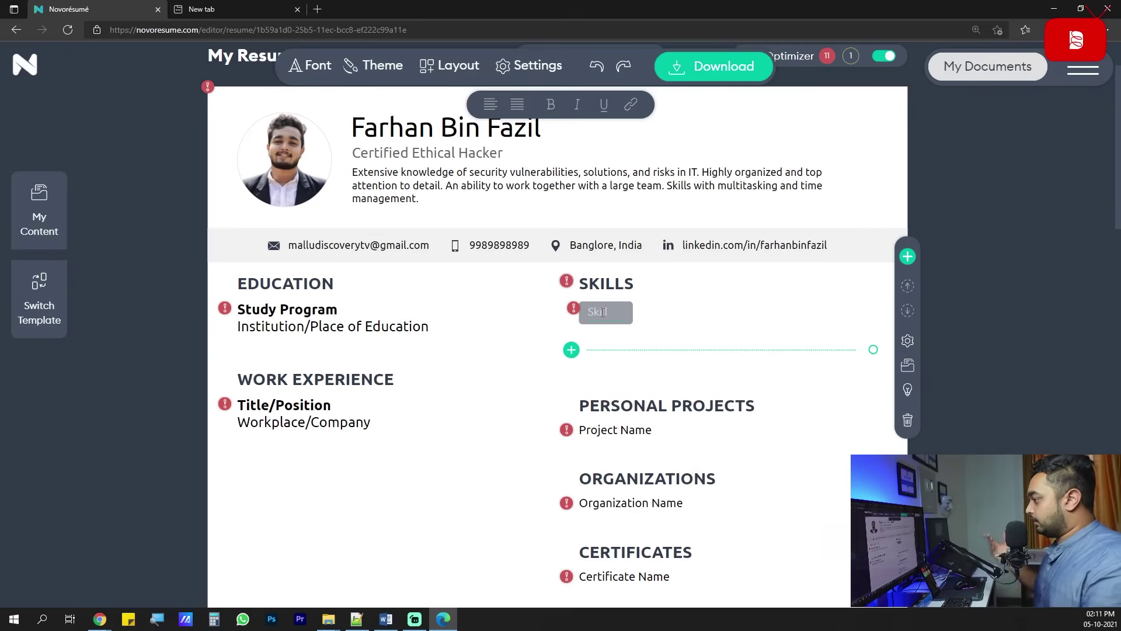
text(Metasp)
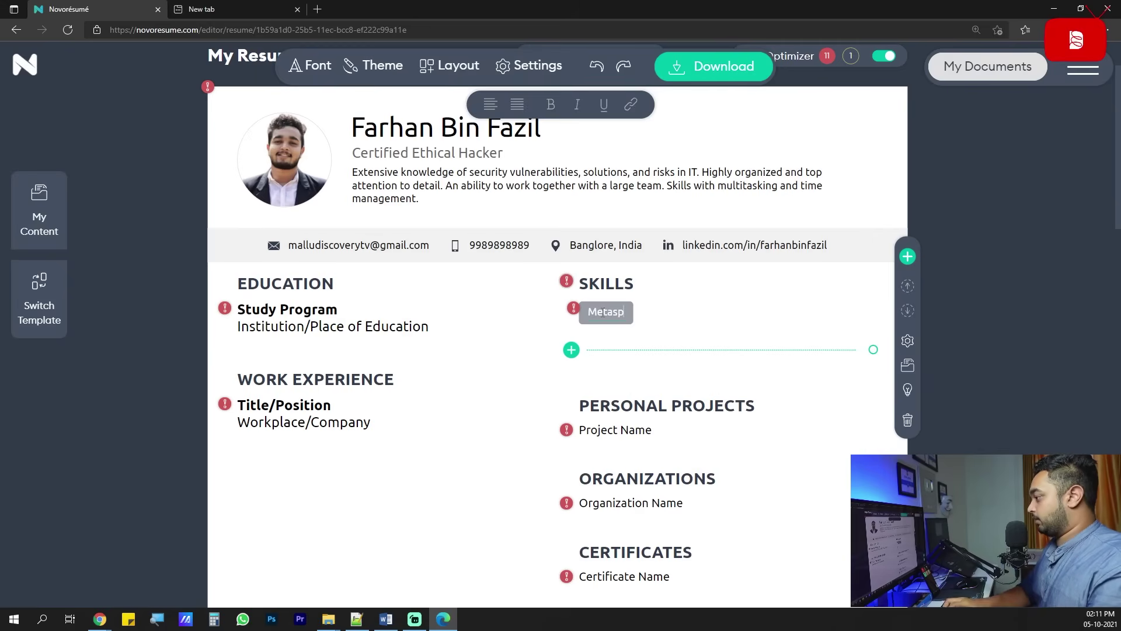
text(loit)
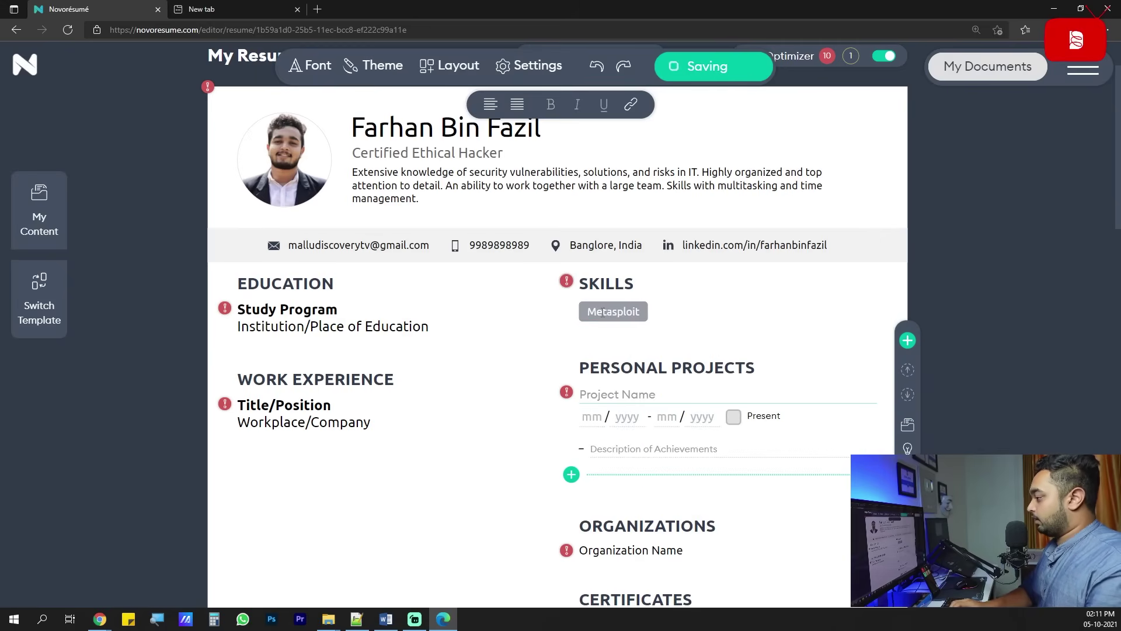
click(561, 353)
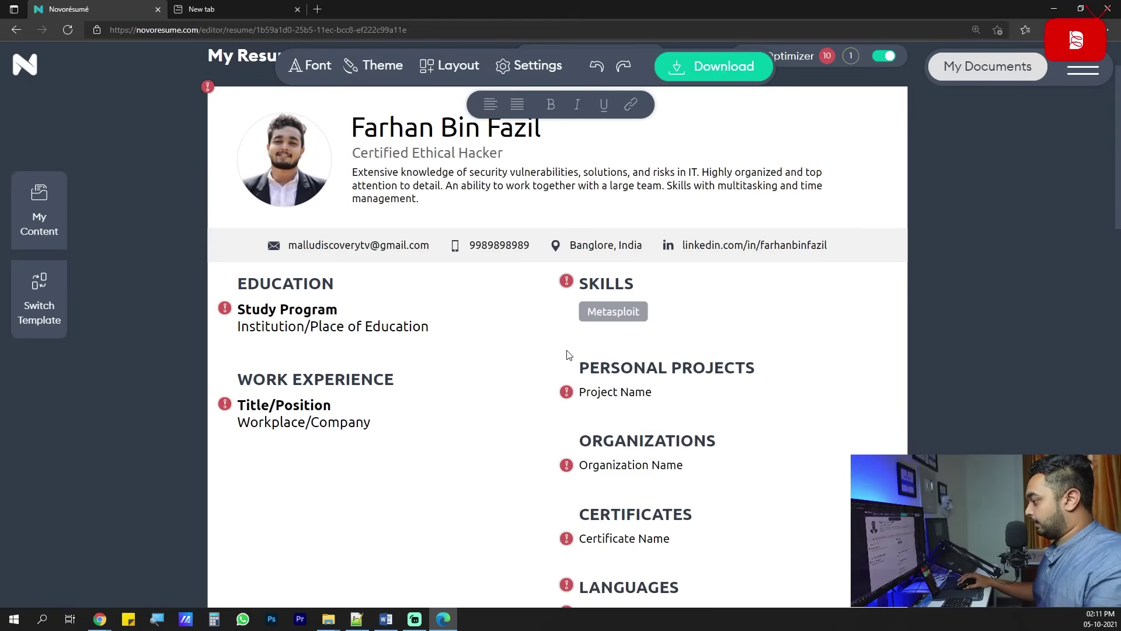
click(628, 290)
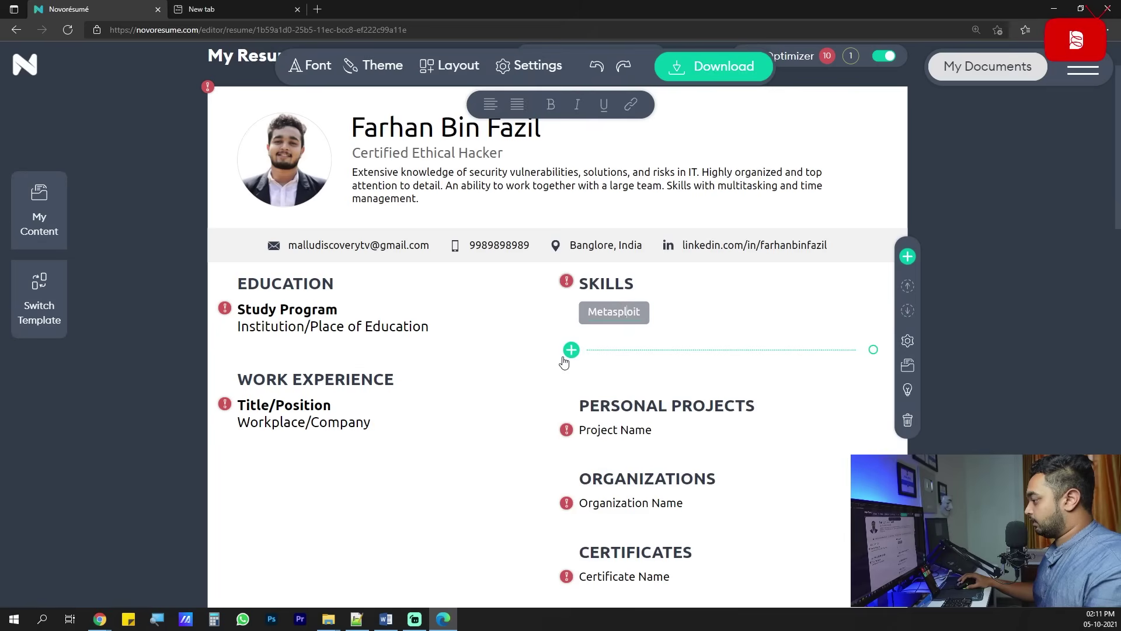
click(571, 350)
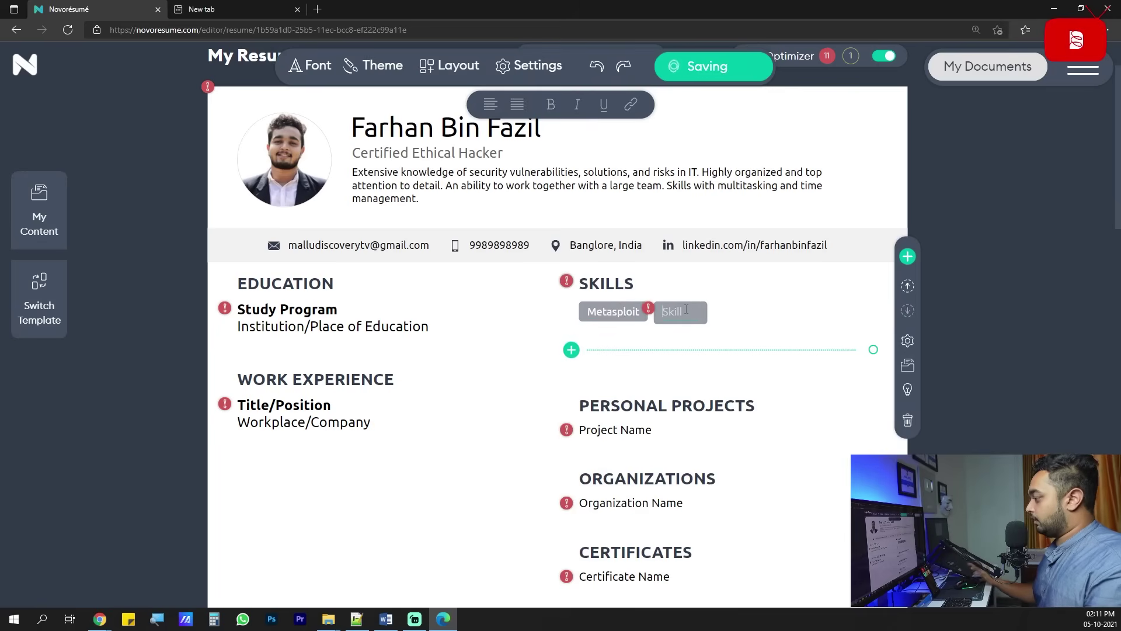
text(Kali Linux)
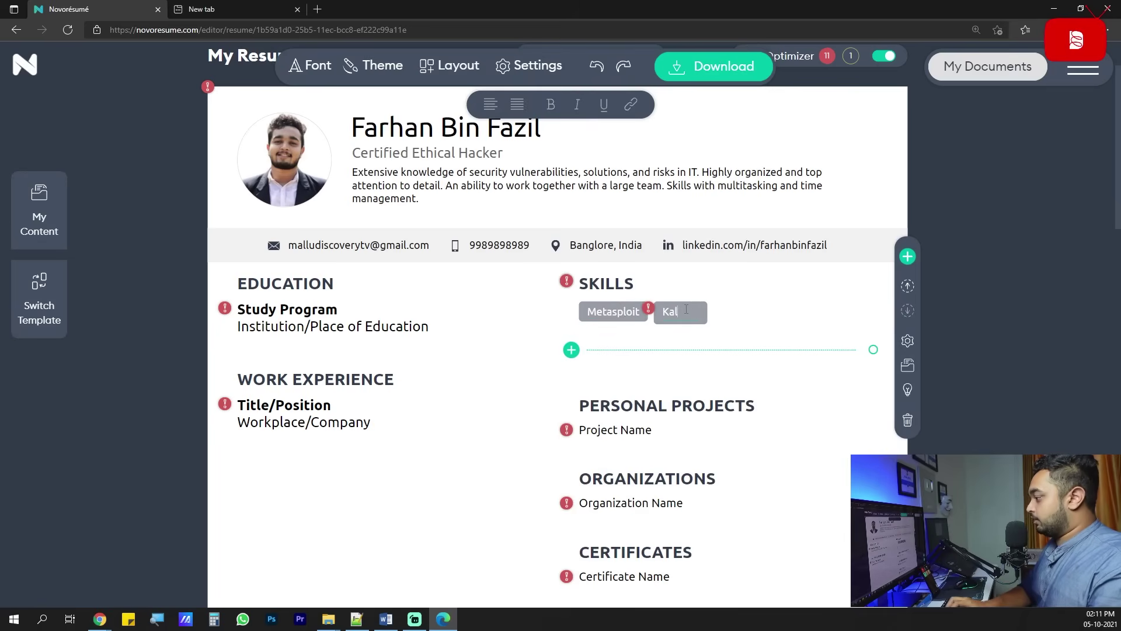
Add another skill, Nmap, after checking the reference PDF's skills.
click(571, 350)
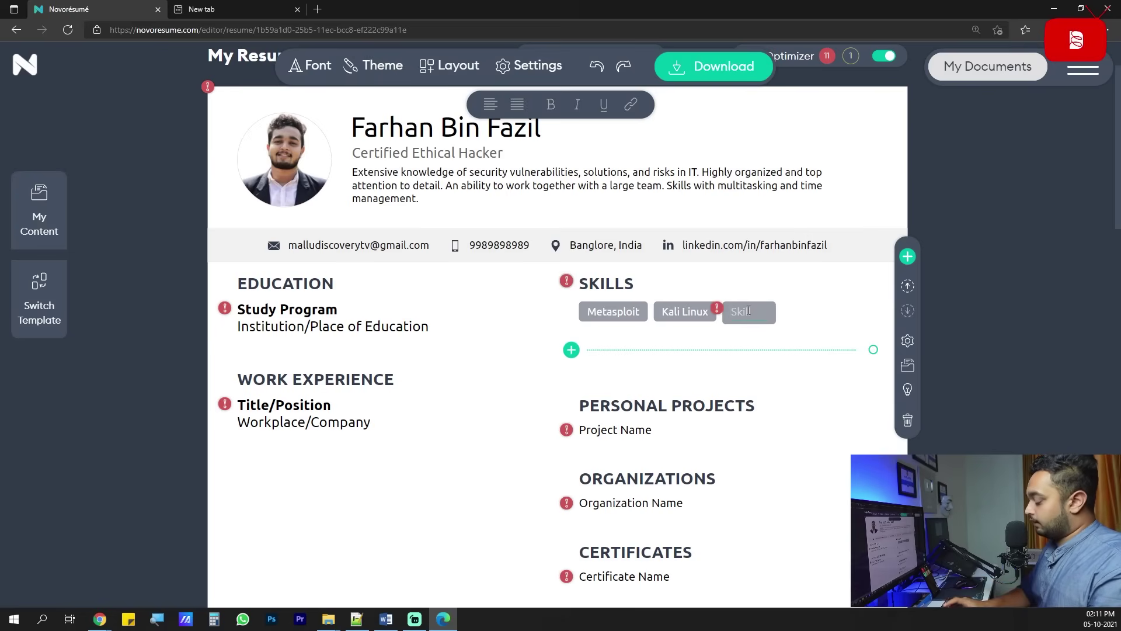
click(99, 619)
click(56, 566)
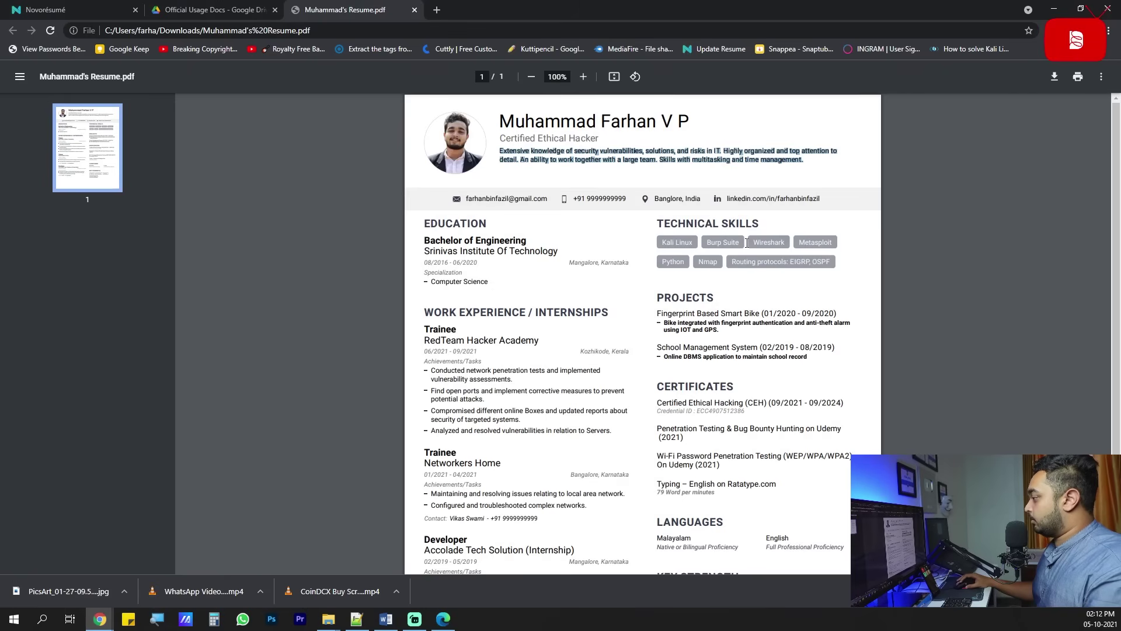
click(1054, 9)
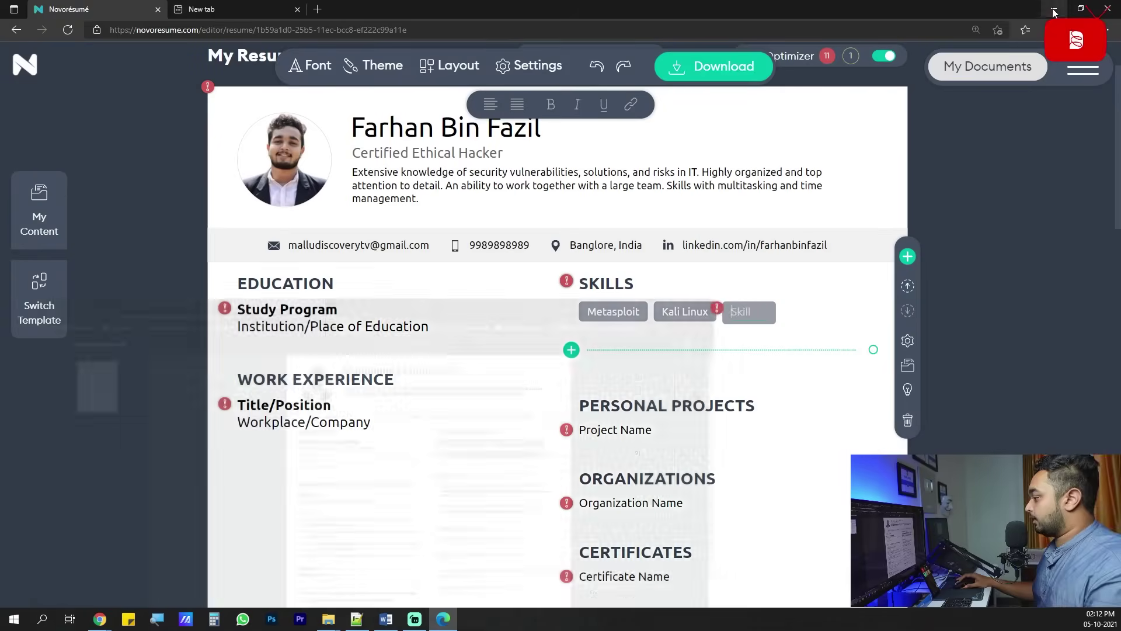
text(Nmap)
click(517, 327)
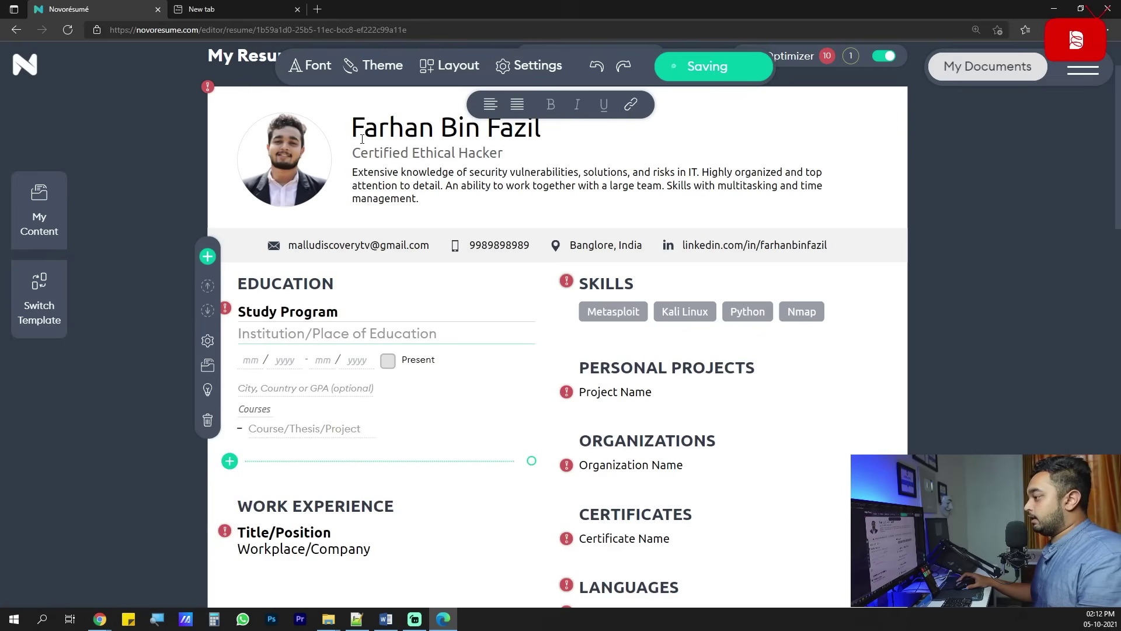
Change the fourth skill from Nmap to Drawing, then to C++.
click(687, 353)
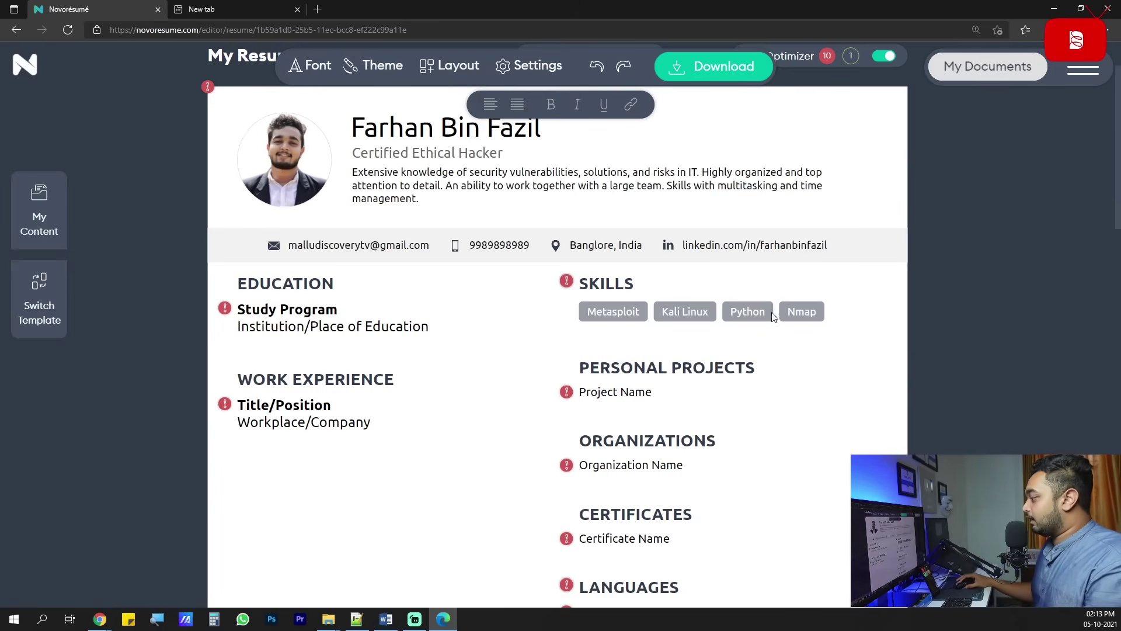
click(811, 312)
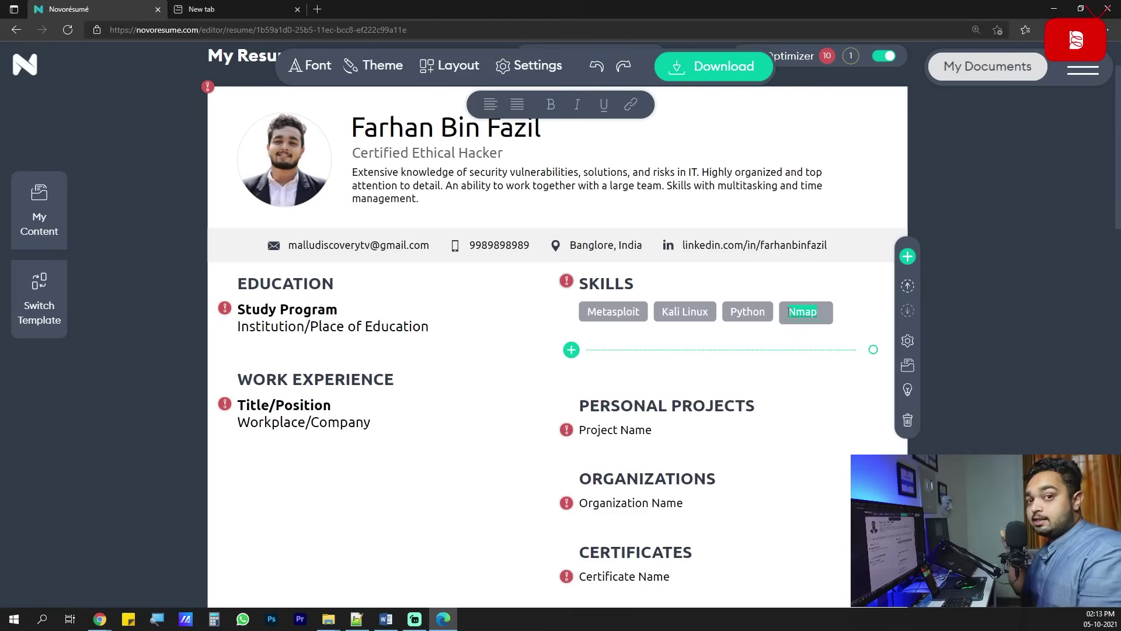
text(Drawing)
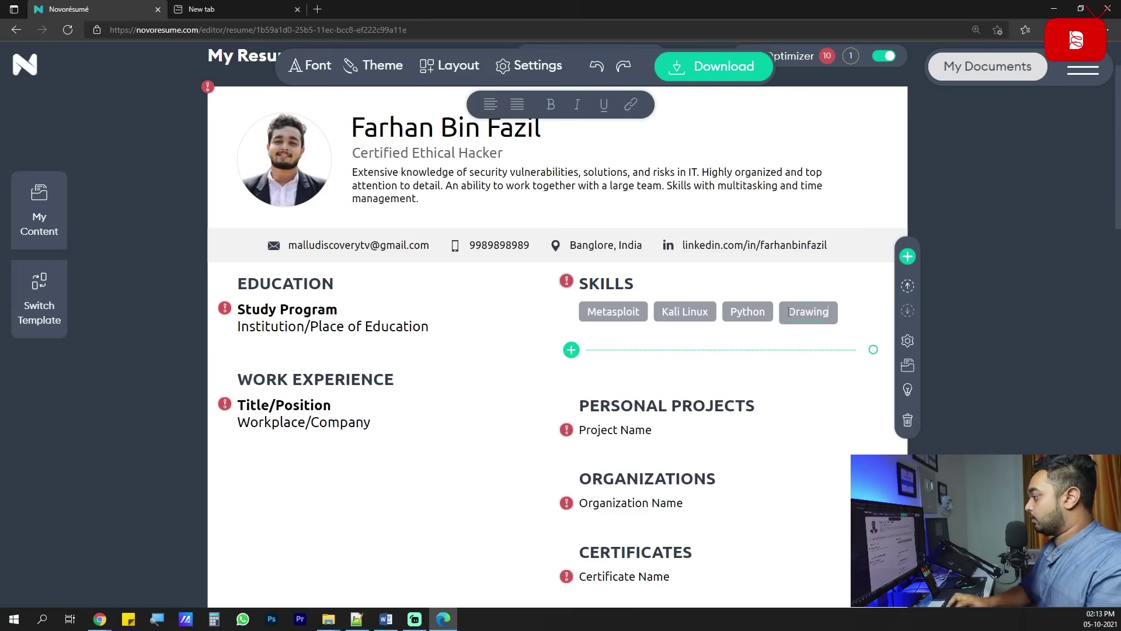
click(803, 353)
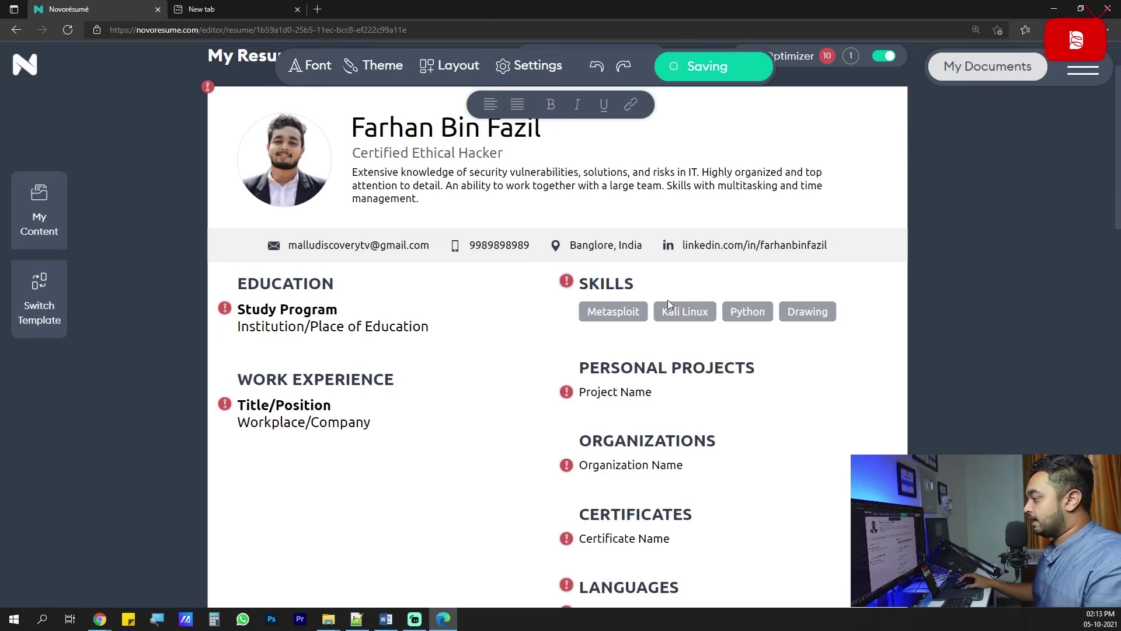
click(796, 310)
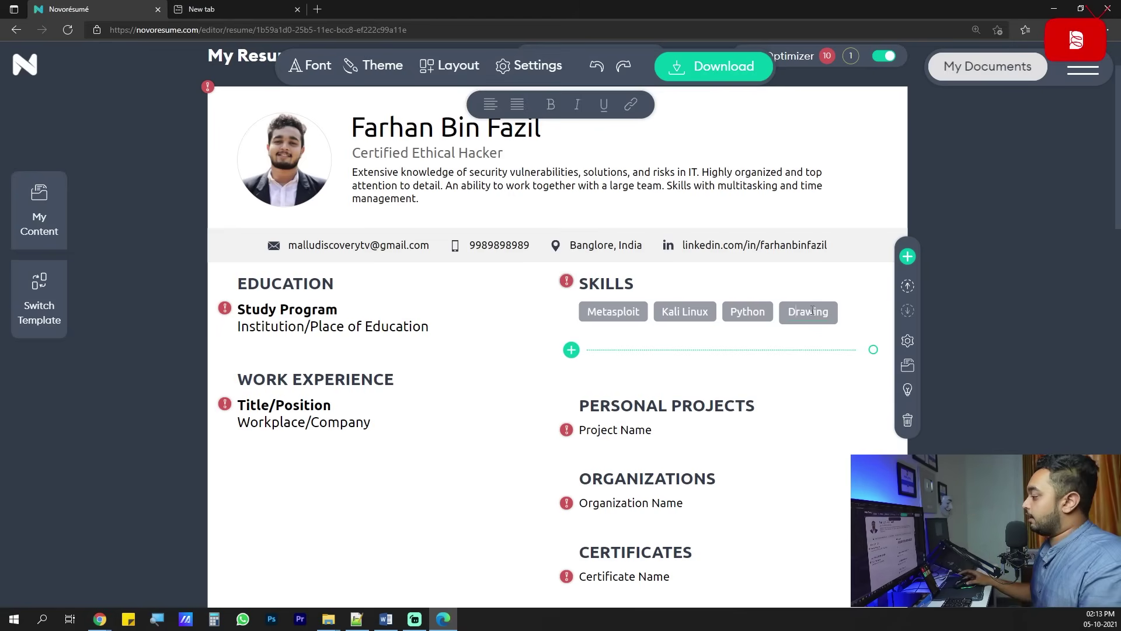
double_click(817, 311)
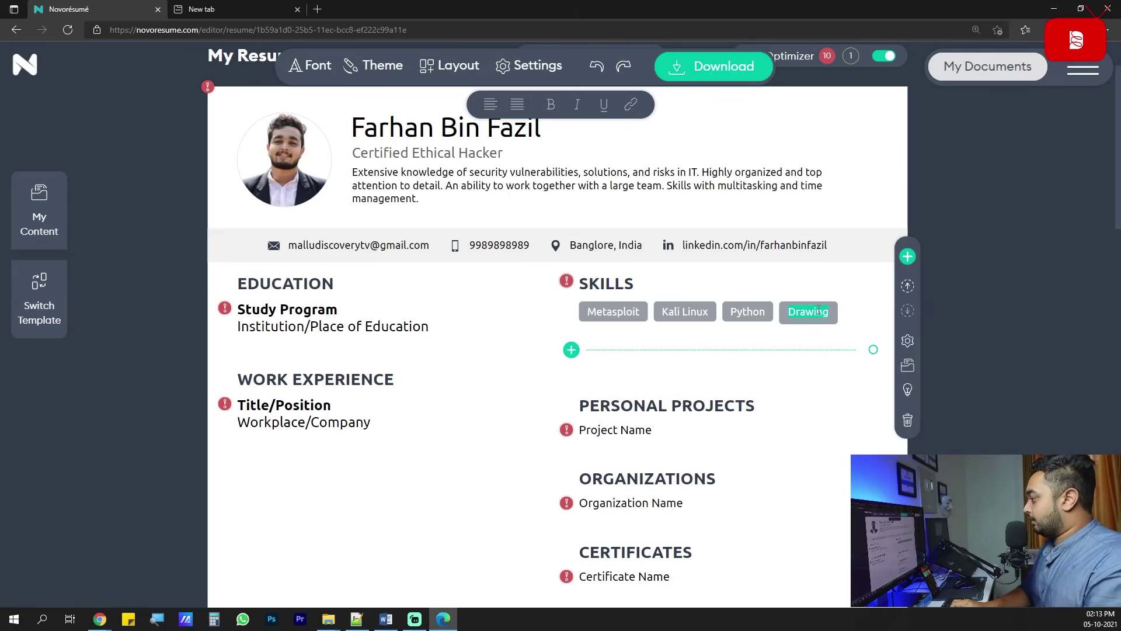
text(C++)
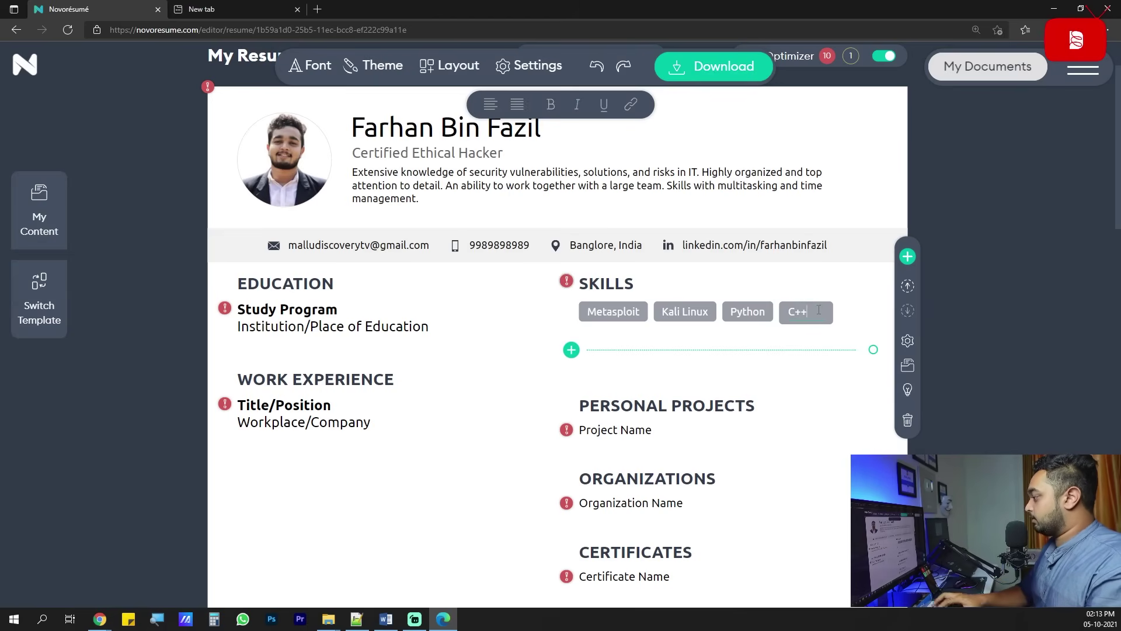
click(497, 380)
Paste 'Fingerprint Based Smart Bike' from the PDF as the project name, removing its dates.
scroll(584, 330, down, 2)
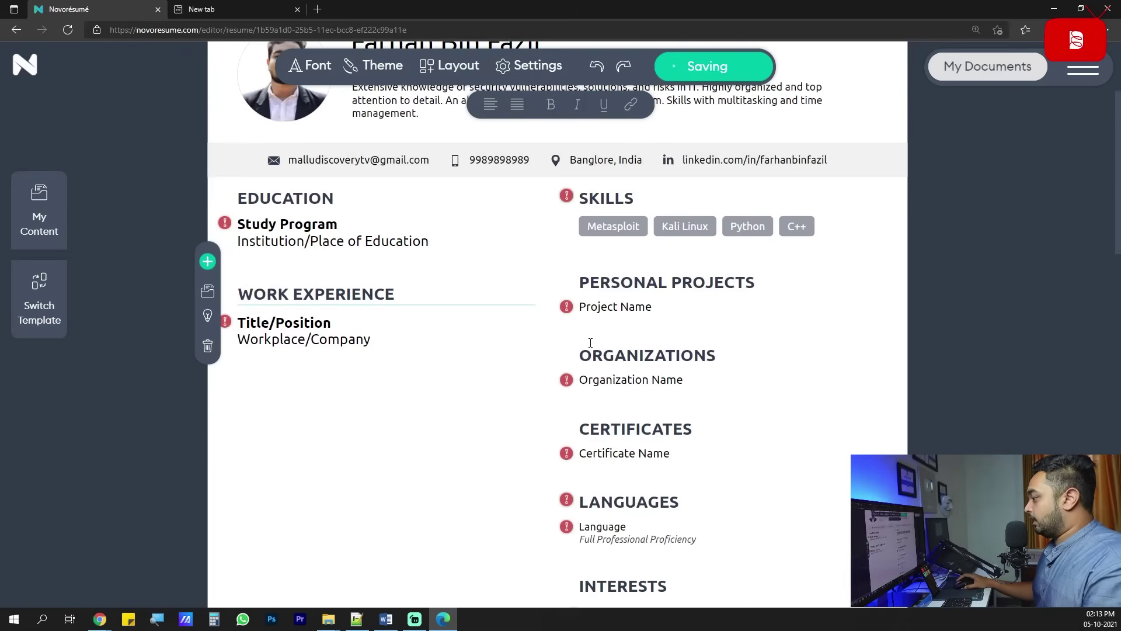
click(631, 298)
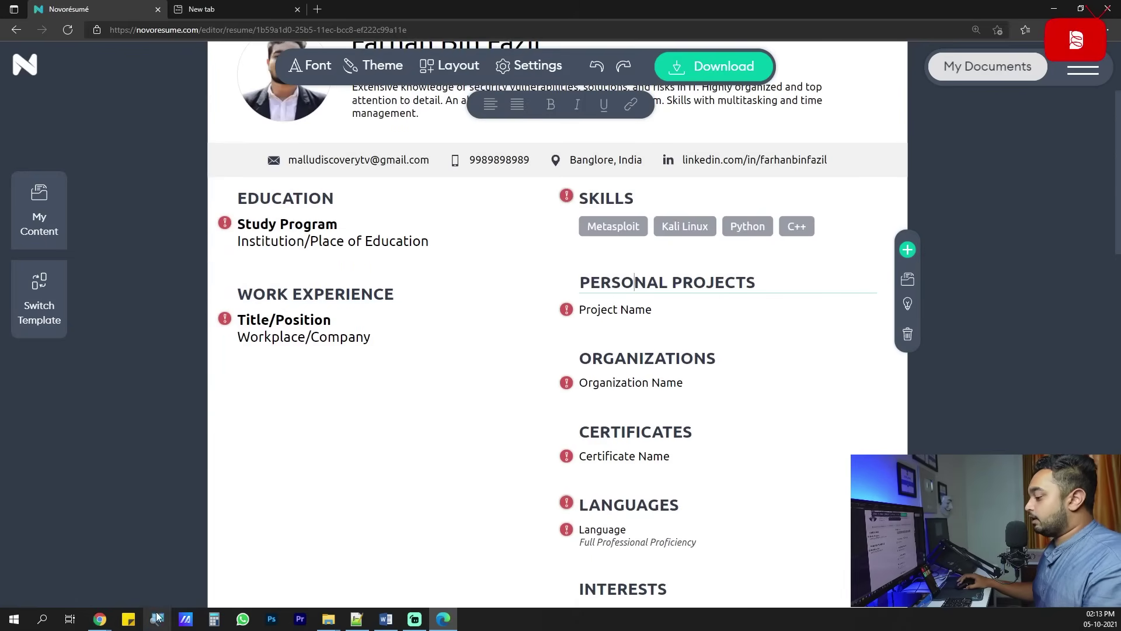
mouse_move(112, 618)
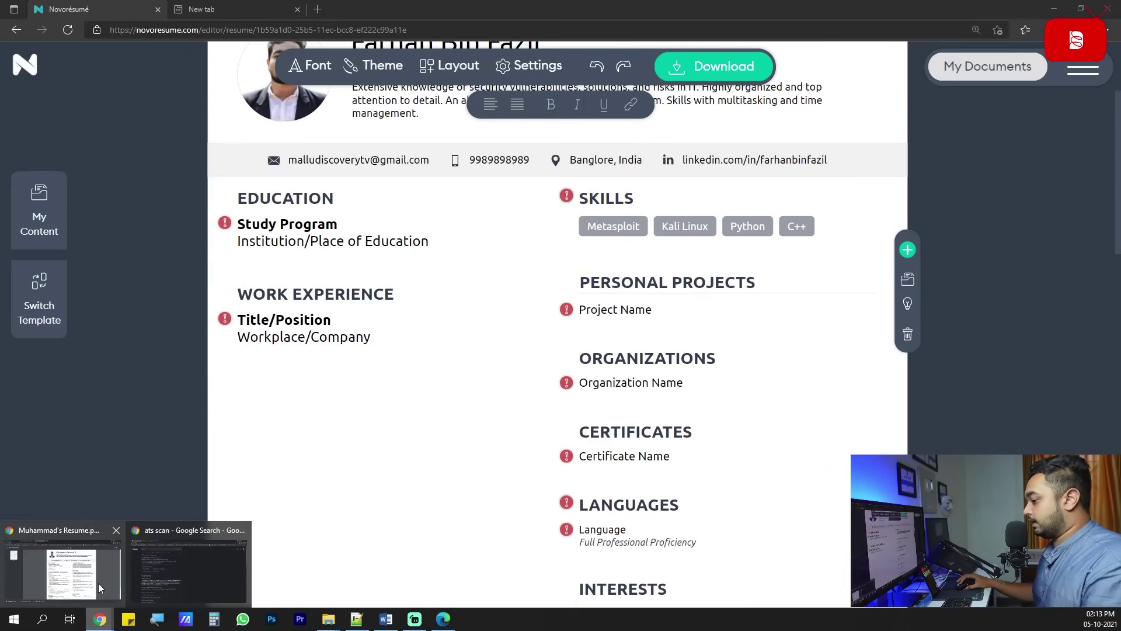
click(90, 573)
drag(657, 313, 837, 314)
key(ctrl+c)
key(alt+Tab)
click(670, 309)
key(ctrl+v)
drag(843, 308, 580, 308)
key(BackSpace)
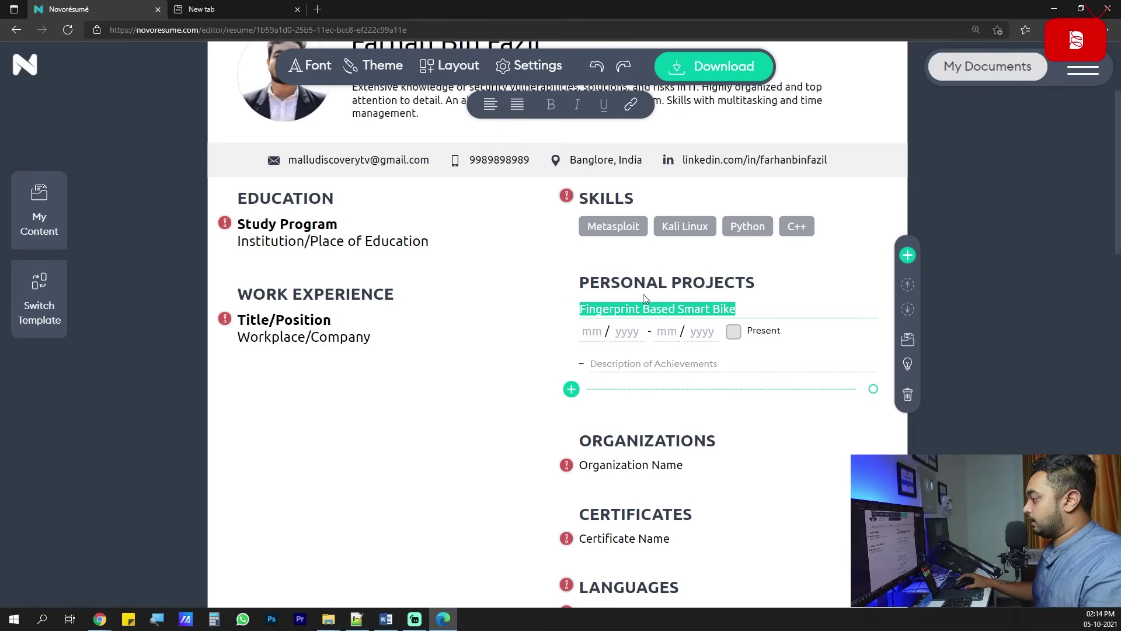
click(713, 308)
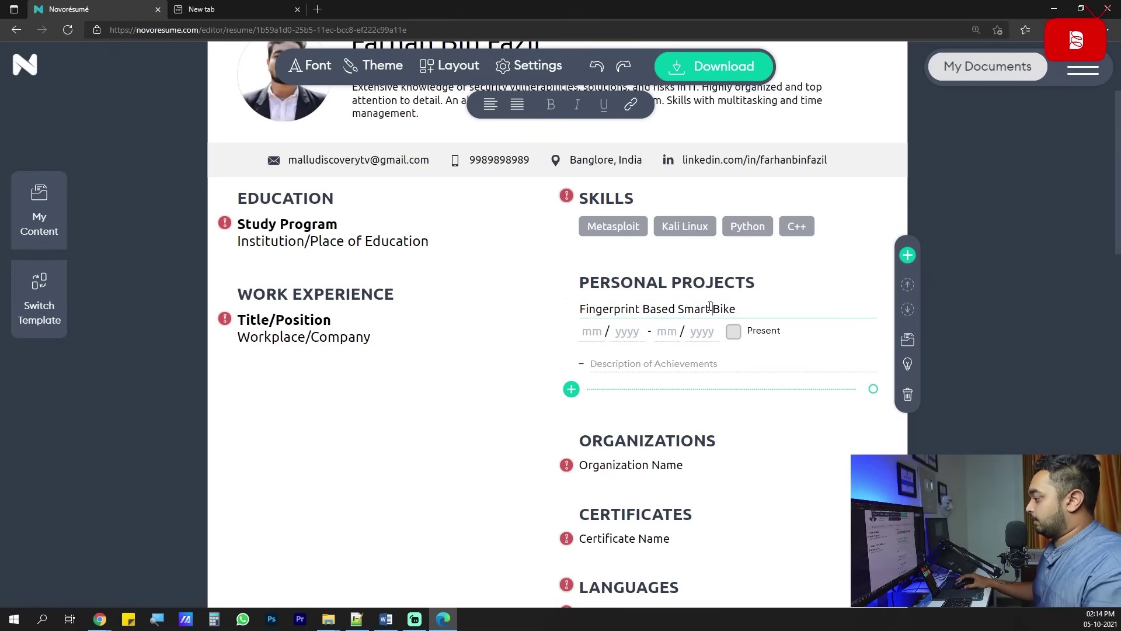
Date the project 08/2019 – 09/2020 and describe it as 'Integrated fingerprint on a bike'.
click(599, 331)
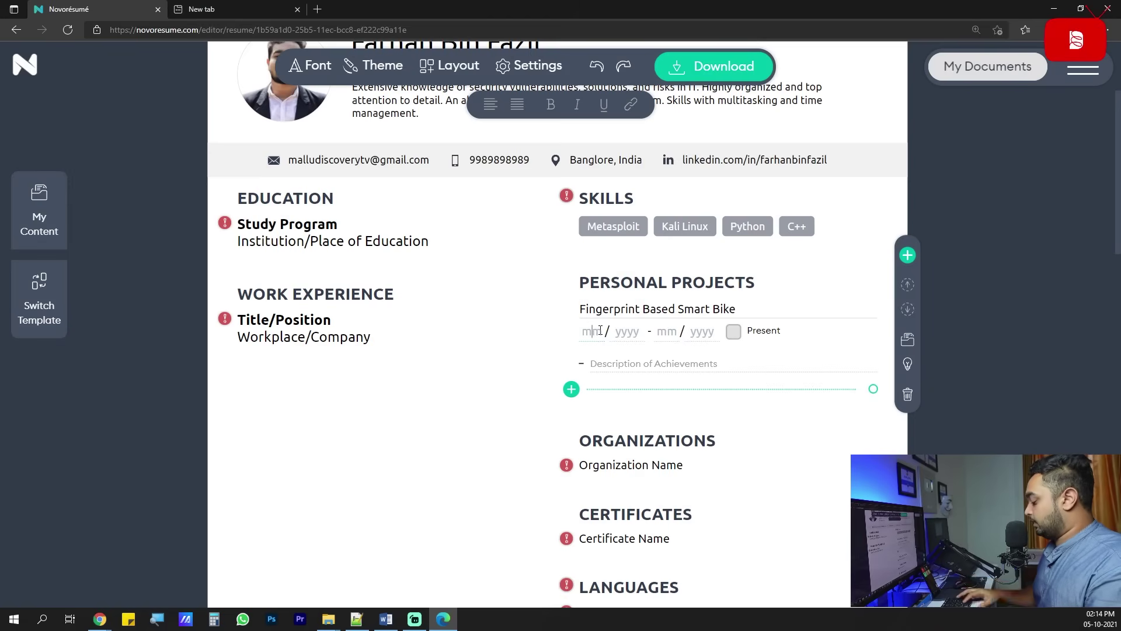
text(08 / )
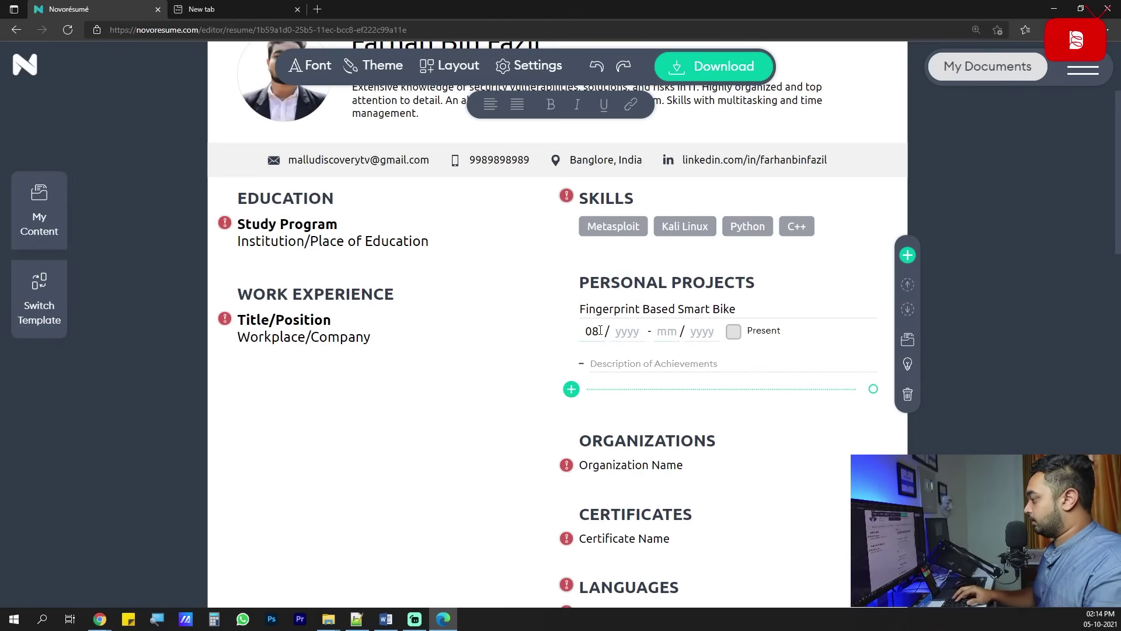
text(201)
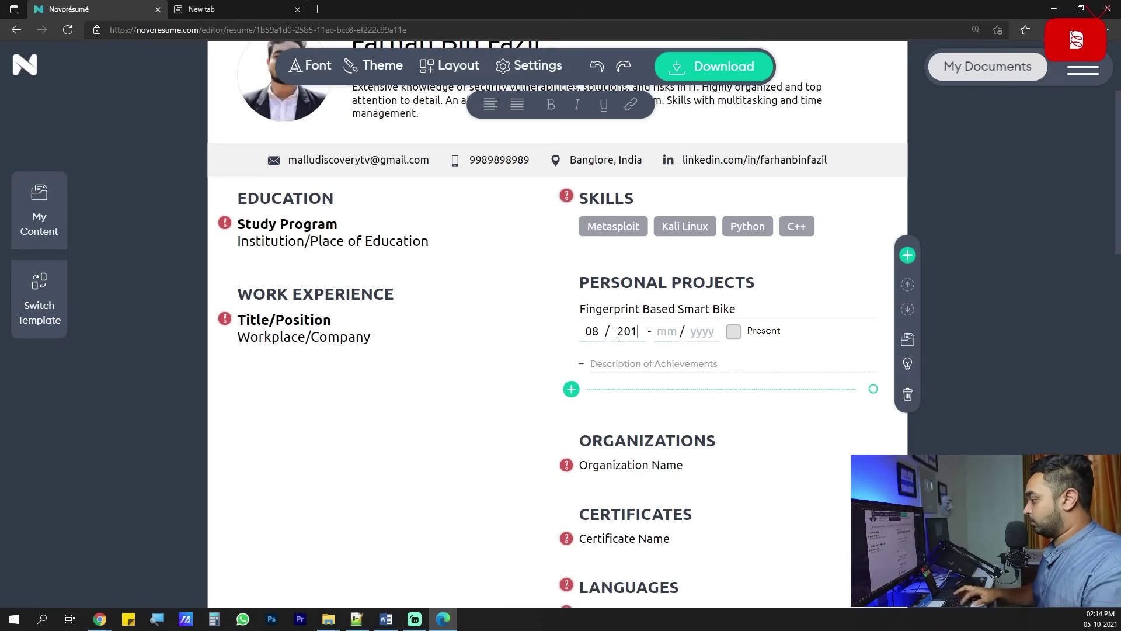
text(9 - 09 / )
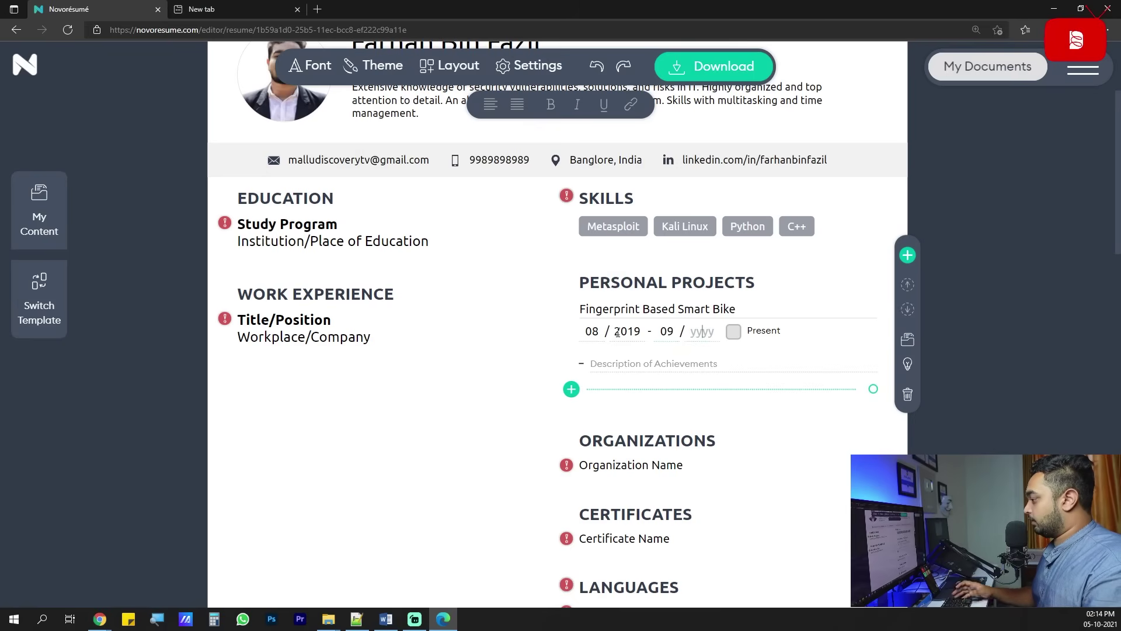
text(2020)
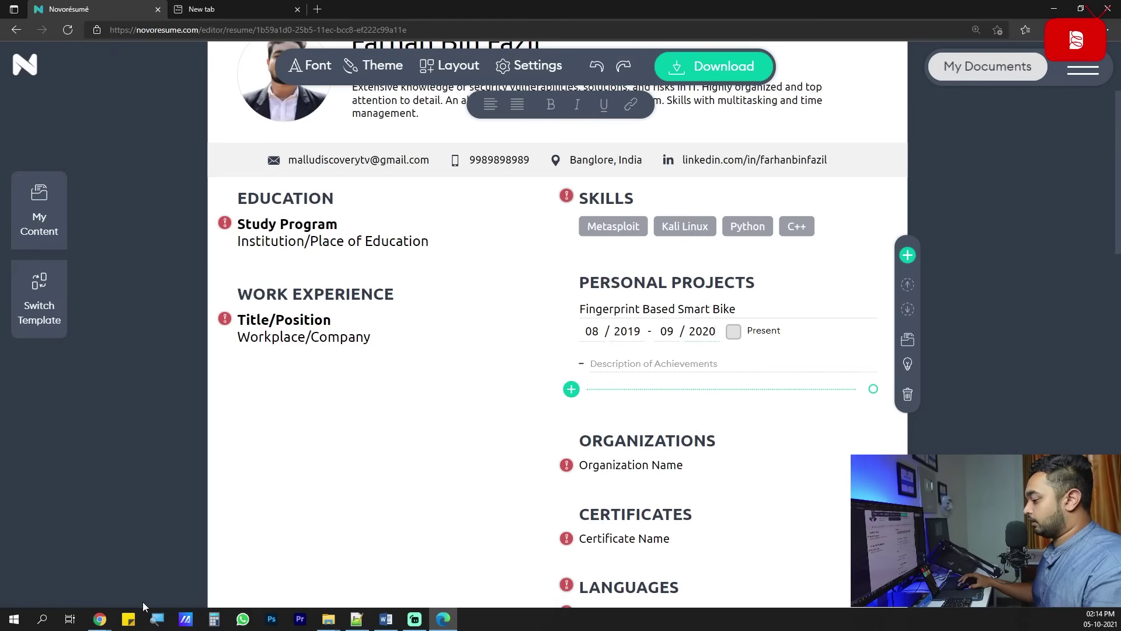
mouse_move(100, 619)
click(62, 564)
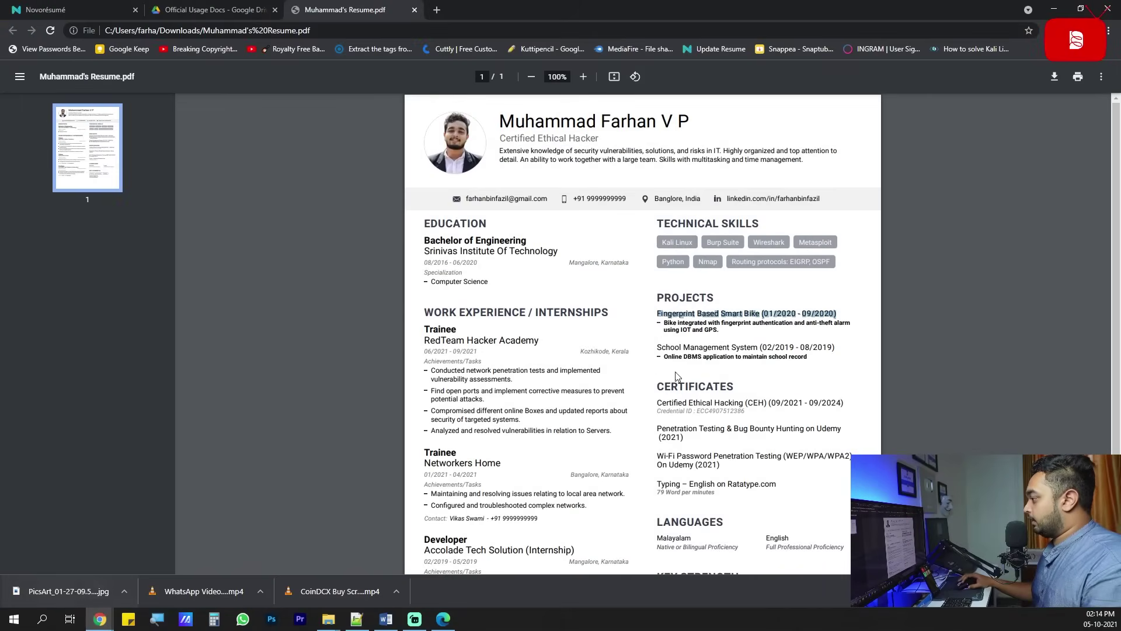
drag(659, 348, 759, 347)
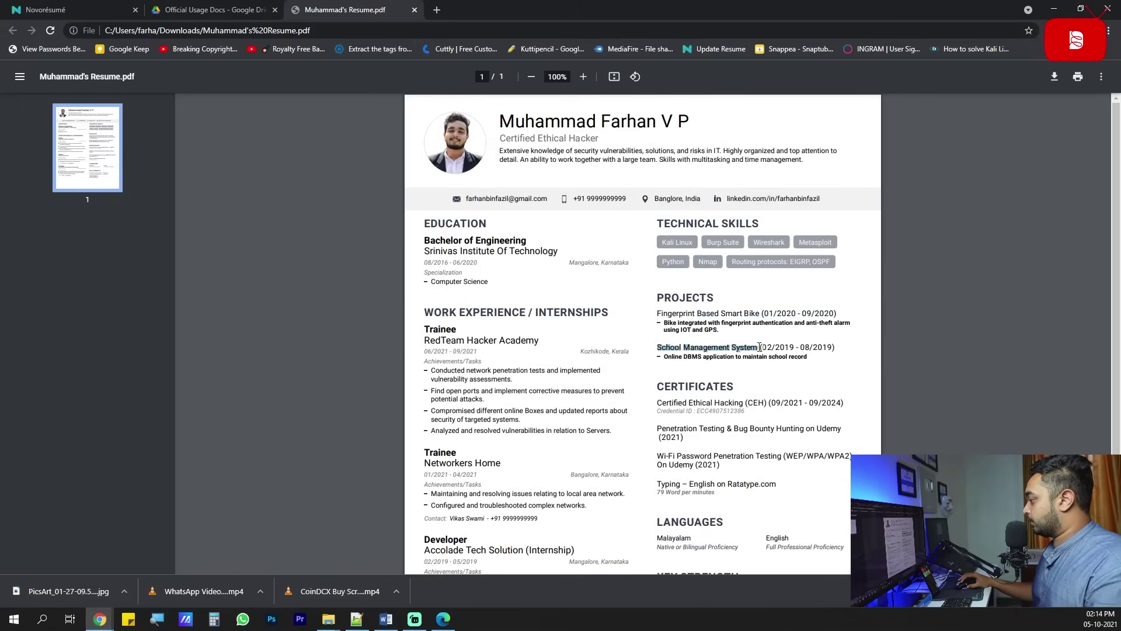
key(alt+Tab)
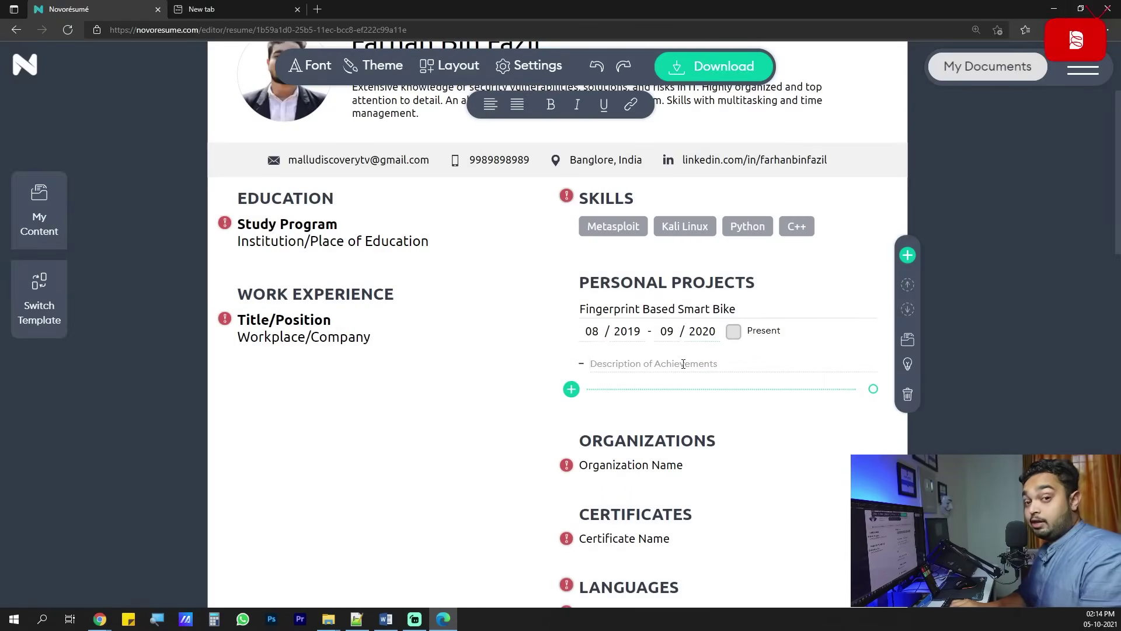
text(Integr)
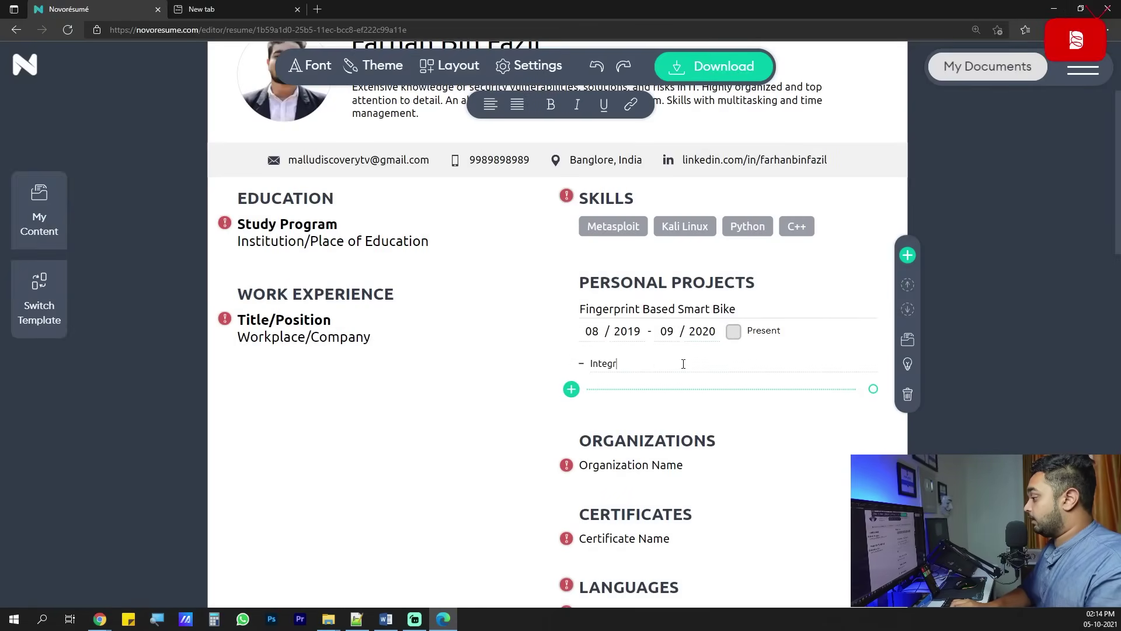
text(ated fingerprint)
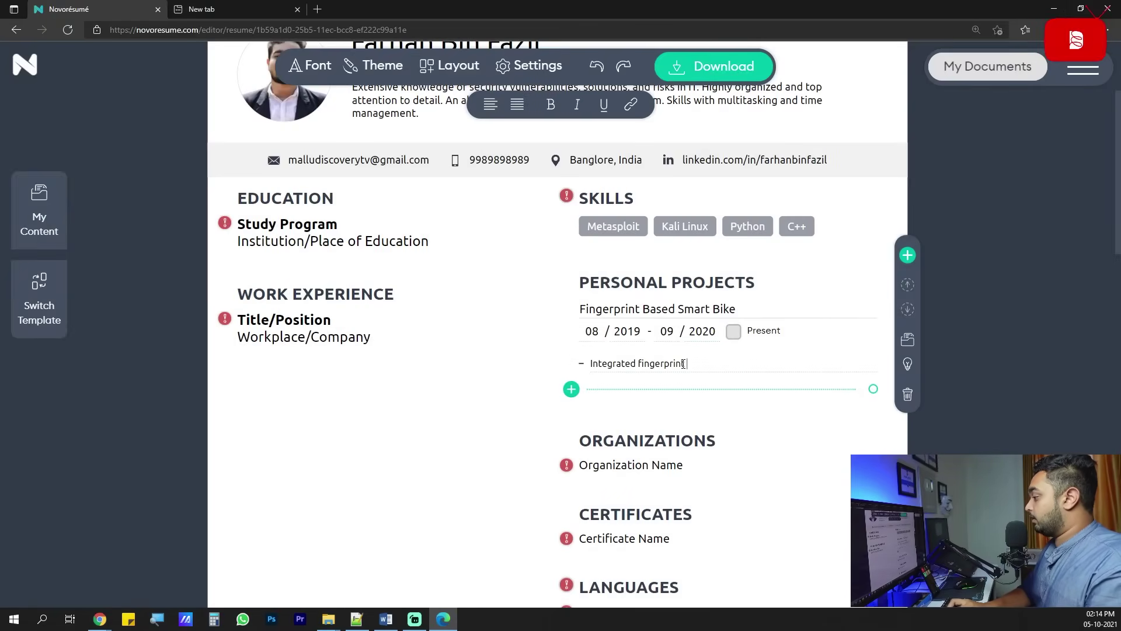
text( on a bike)
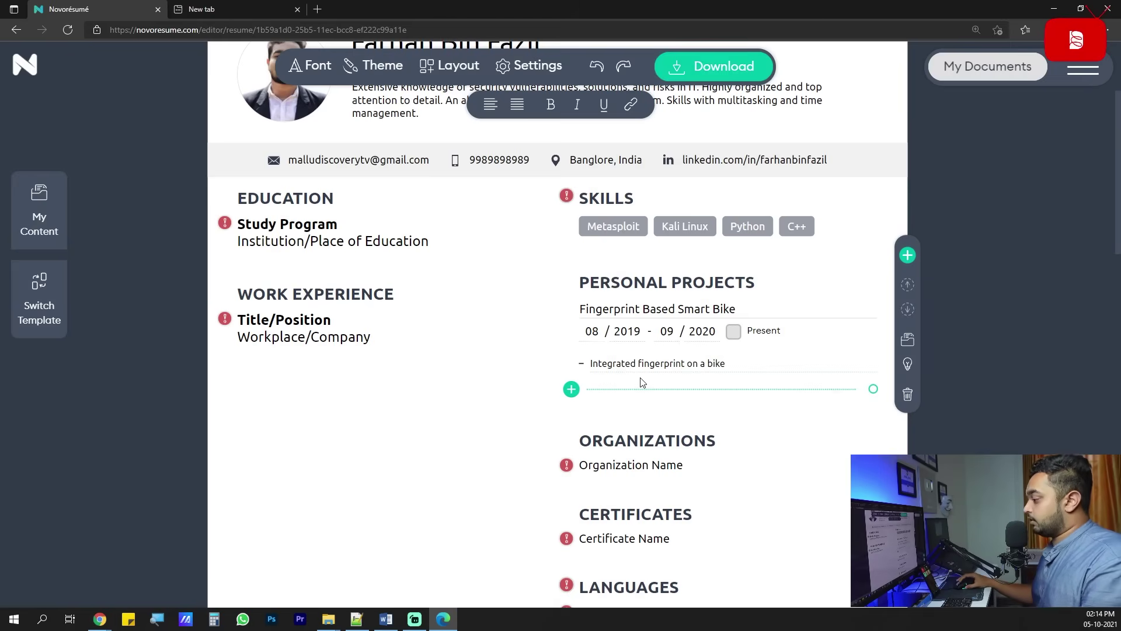
Add project School Management System, 12/1123 – 12/3123, 'School manage Database for Maintaining school students'.
click(571, 389)
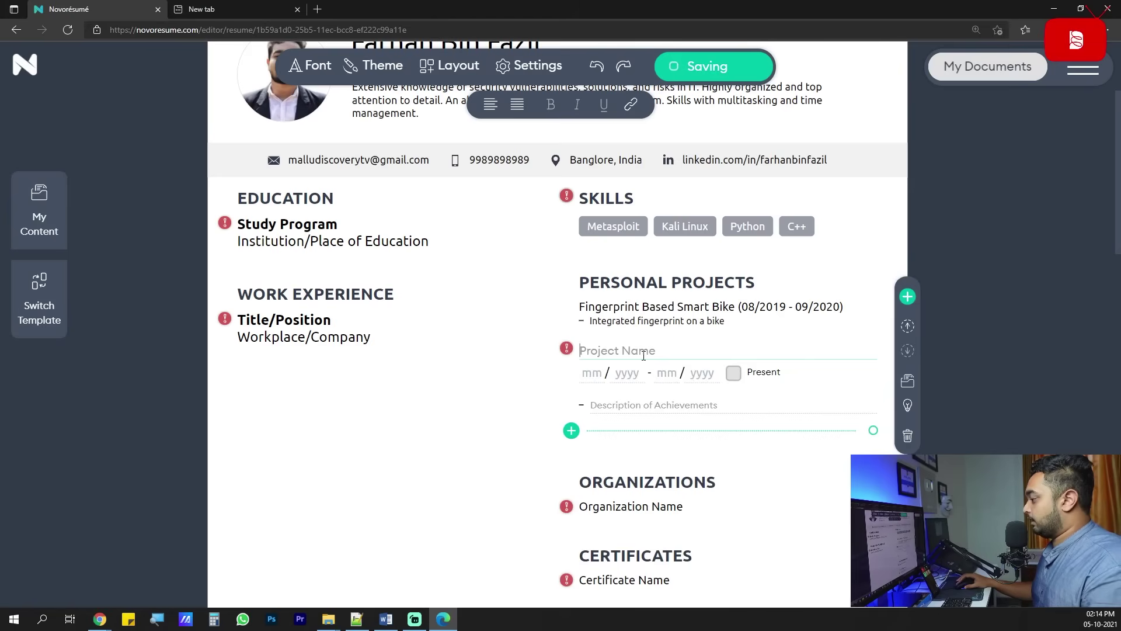
key(ctrl+v)
click(600, 374)
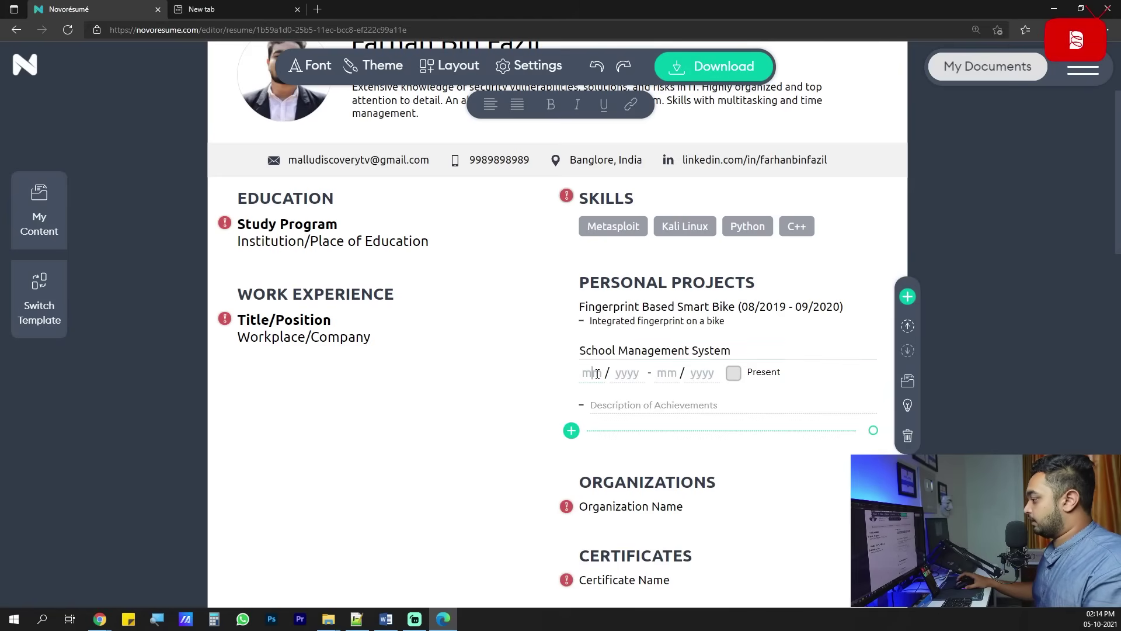
text(12 / 1123 - 12 / 3123)
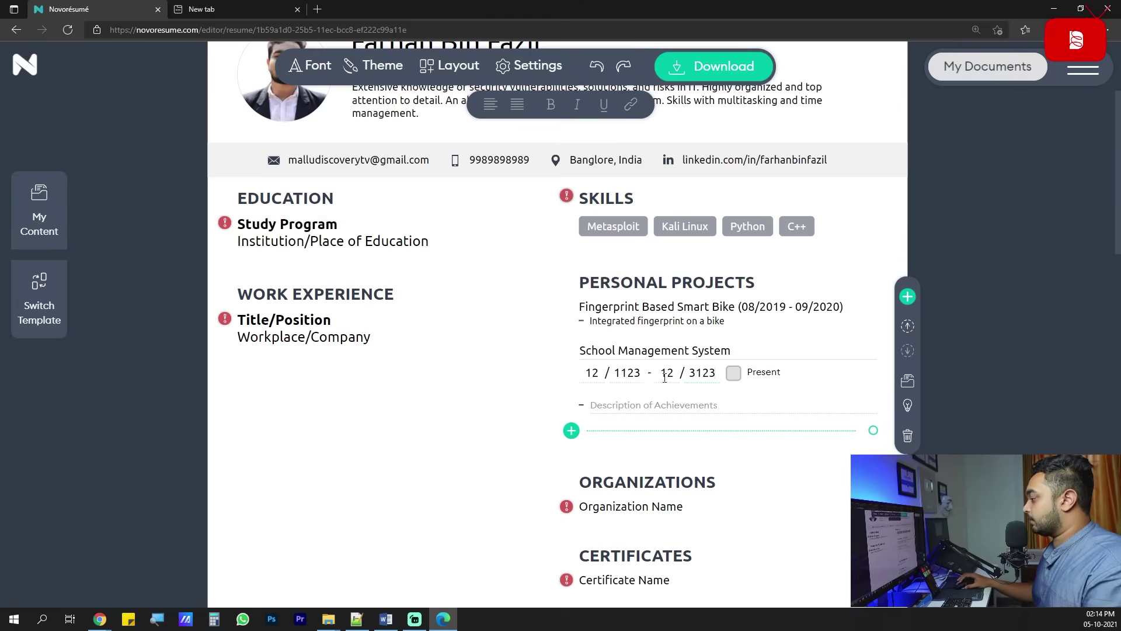
click(683, 404)
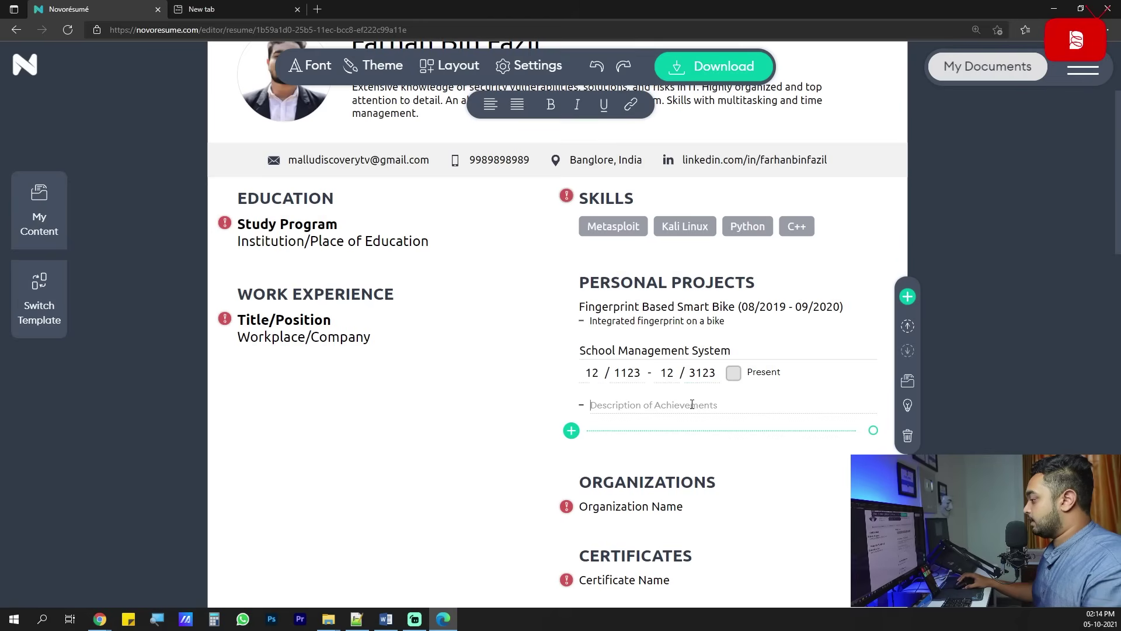
text(S)
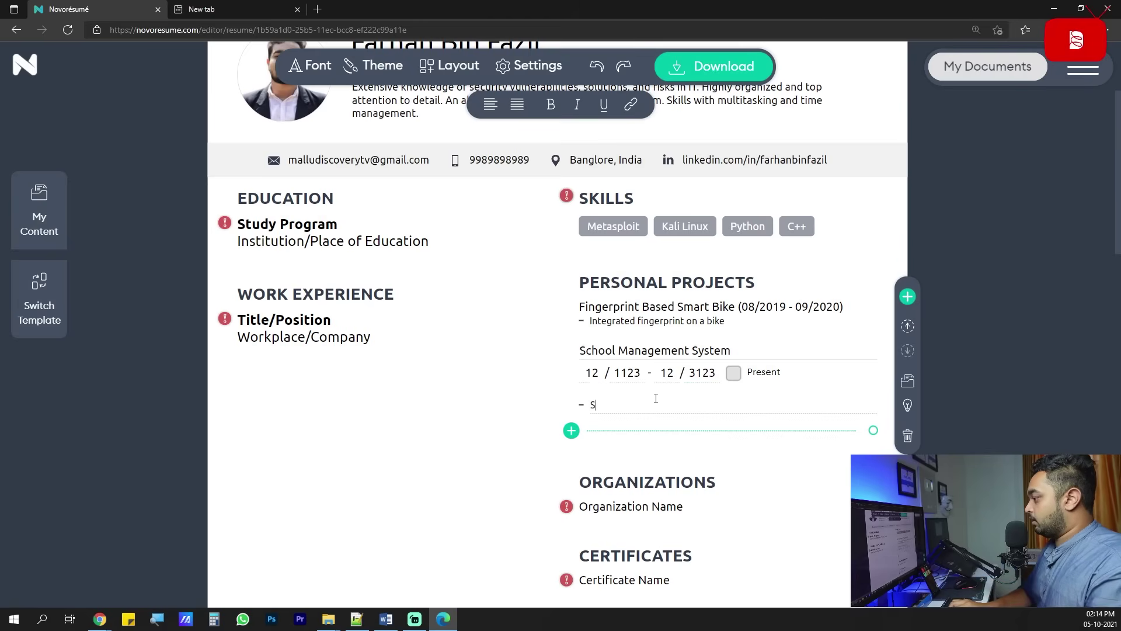
text(chool manage un)
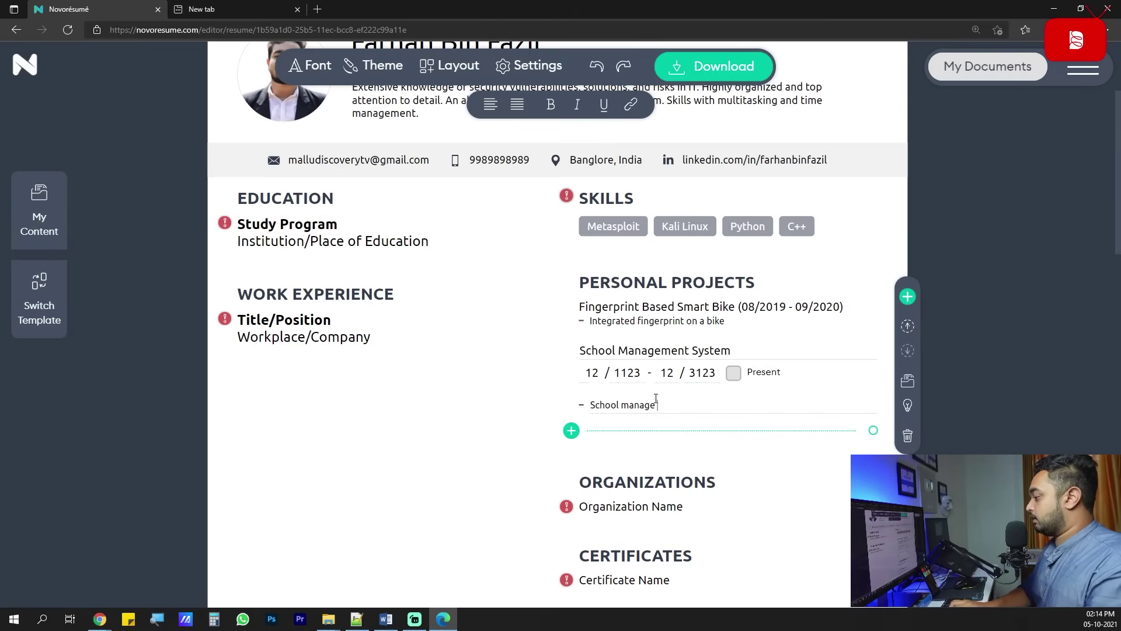
key(BackSpace)
key(BackSpace)
text(Database for Maintaining school students)
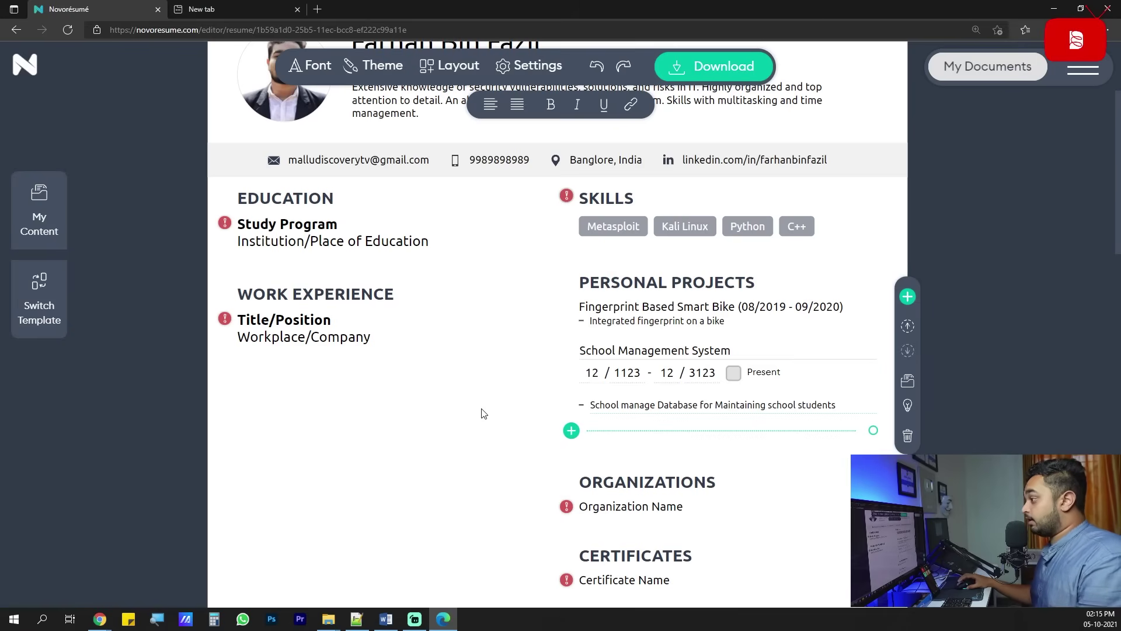
click(477, 416)
scroll(477, 417, down, 3)
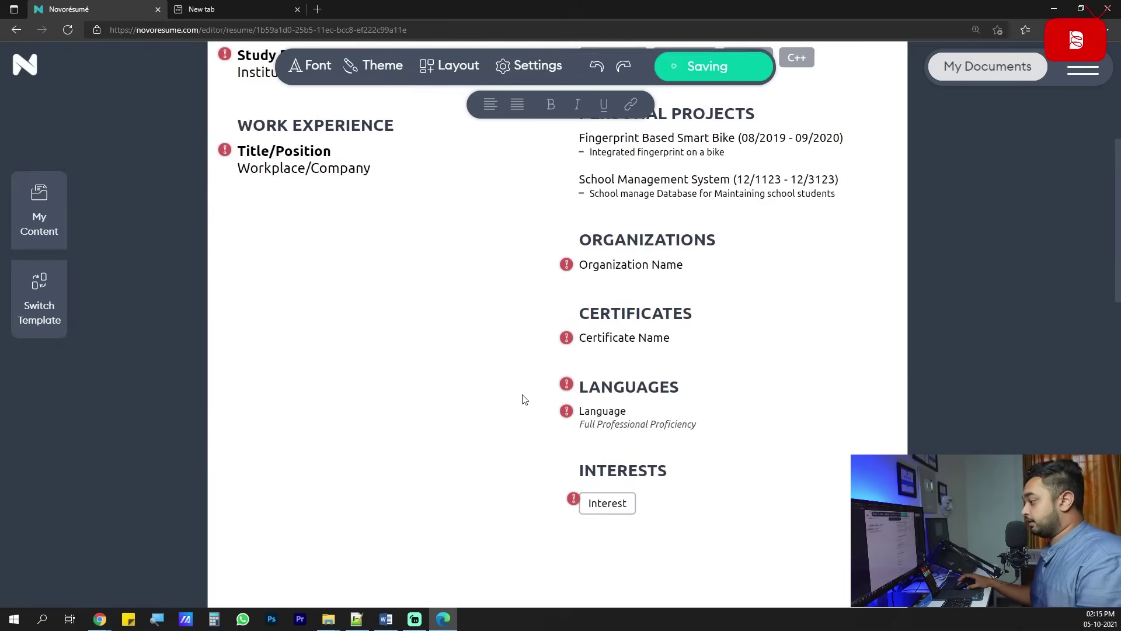
Compare with the old PDF resume, then delete the Certificates section.
click(387, 620)
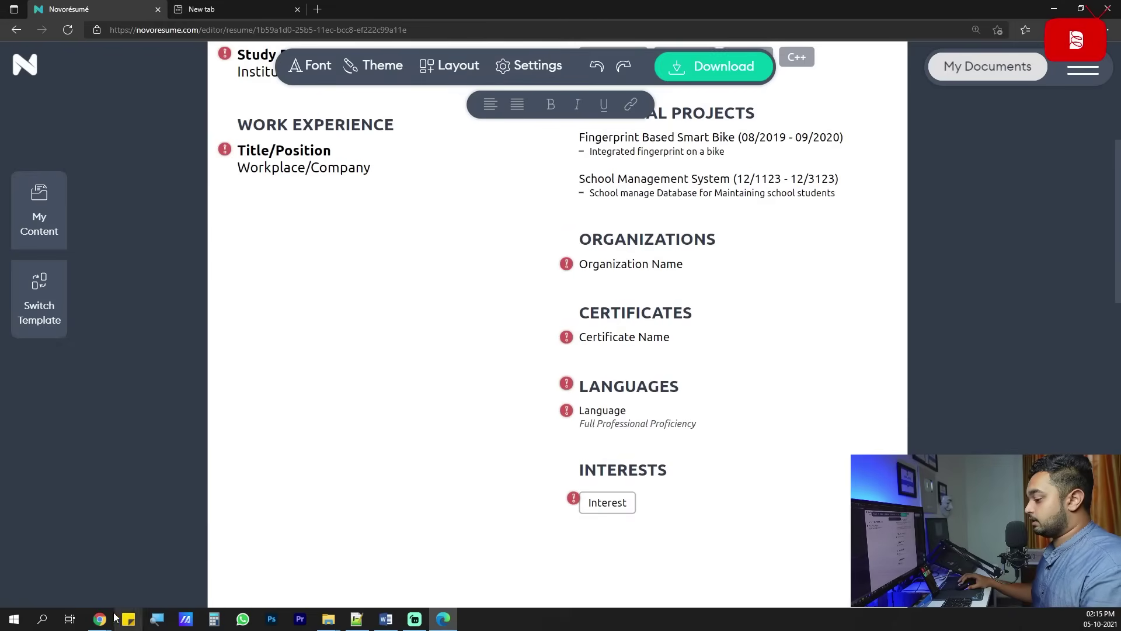
mouse_move(108, 623)
click(108, 570)
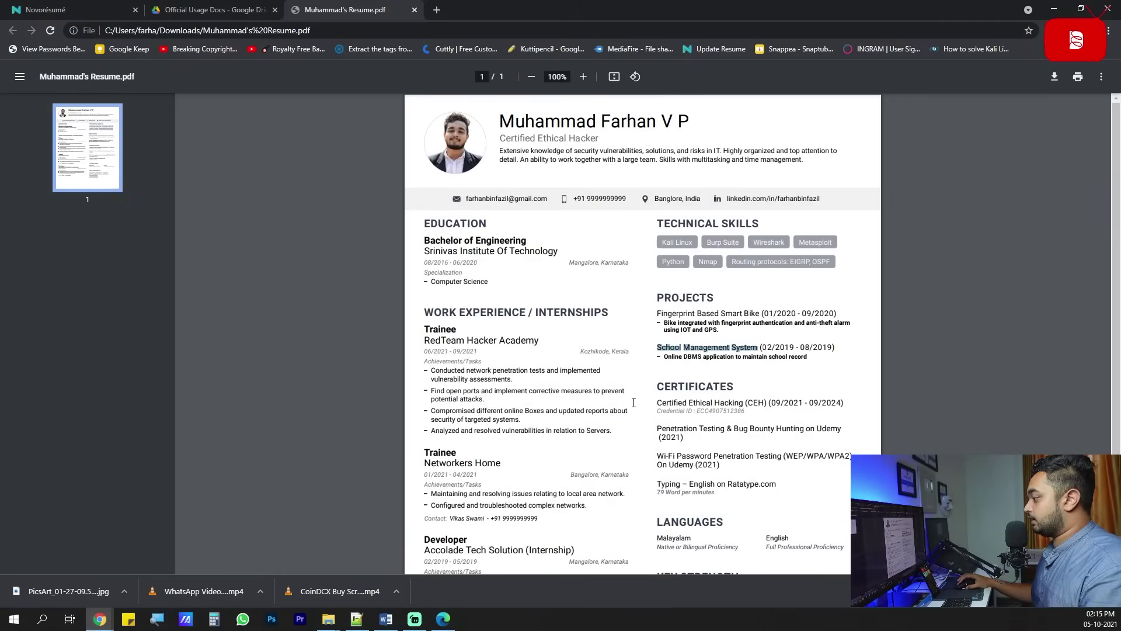
click(1054, 9)
mouse_move(649, 333)
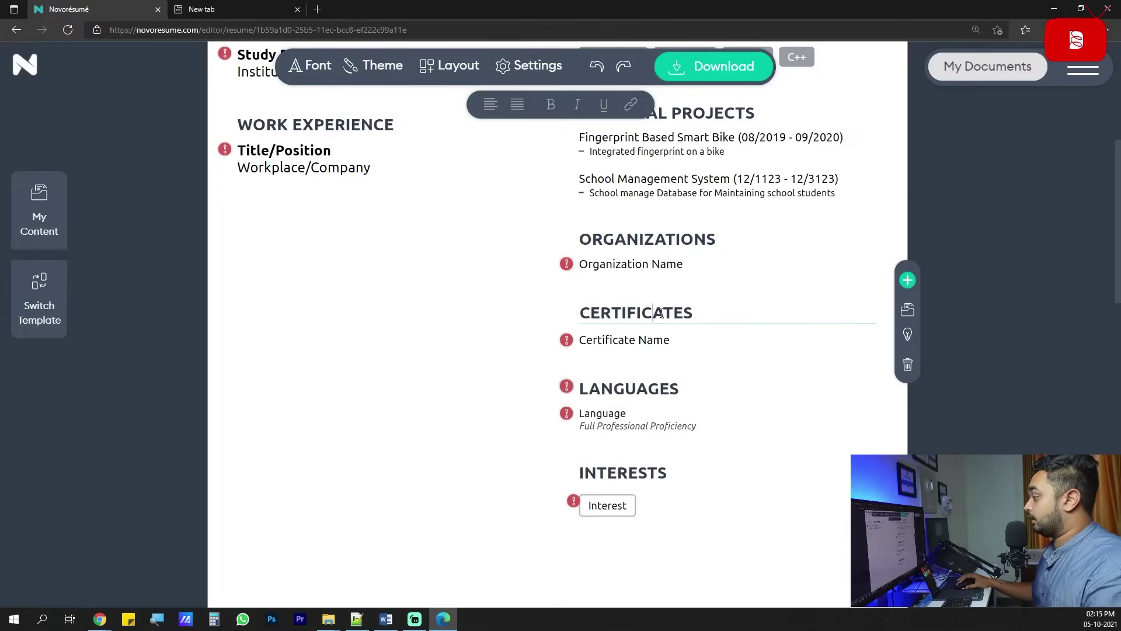
click(908, 363)
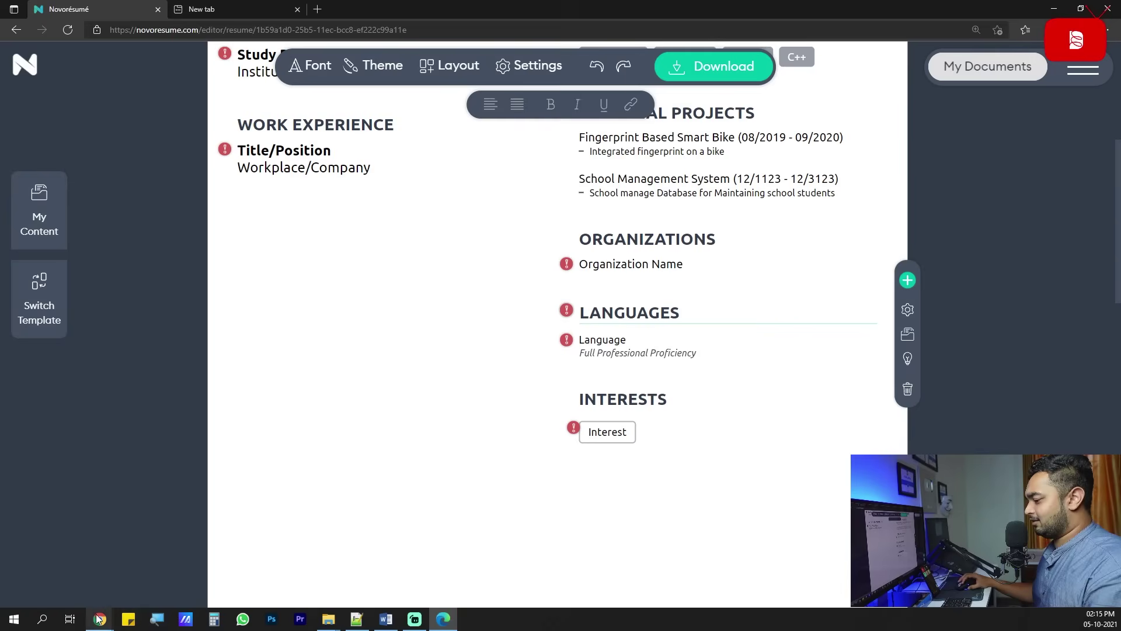
Recheck the old PDF resume against the updated section list.
mouse_move(99, 619)
click(93, 570)
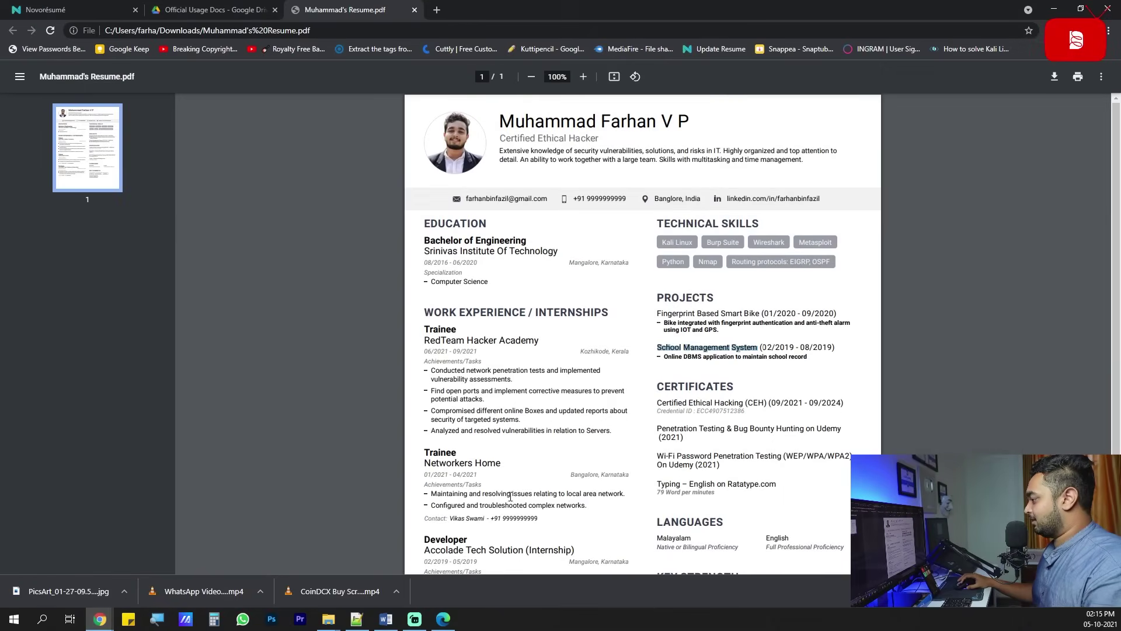
click(1054, 9)
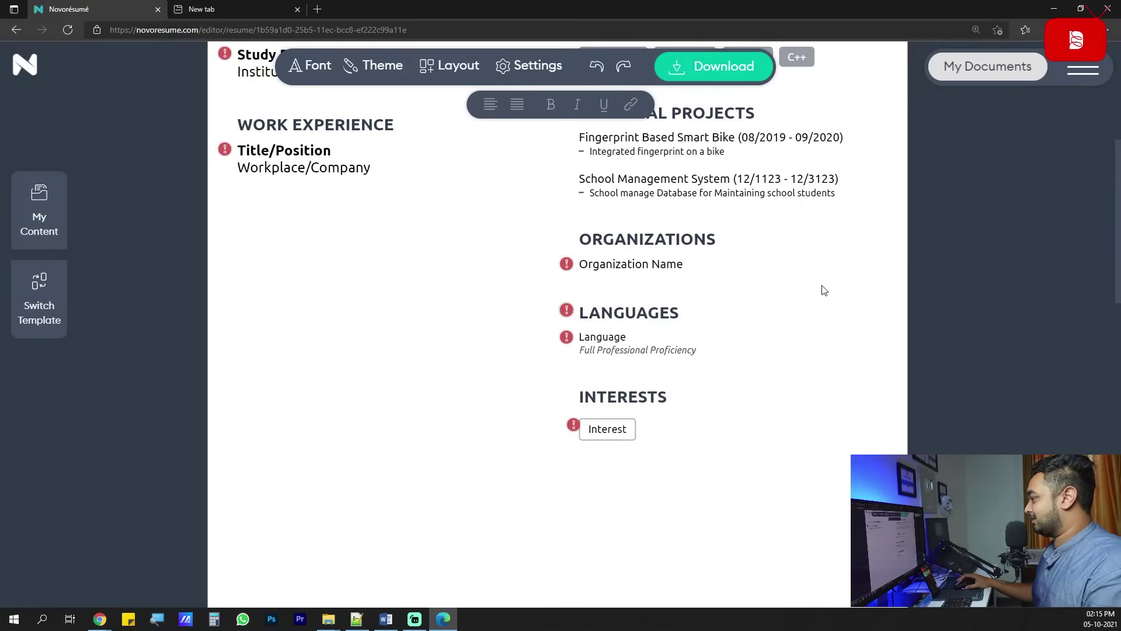
scroll(826, 287, up, 3)
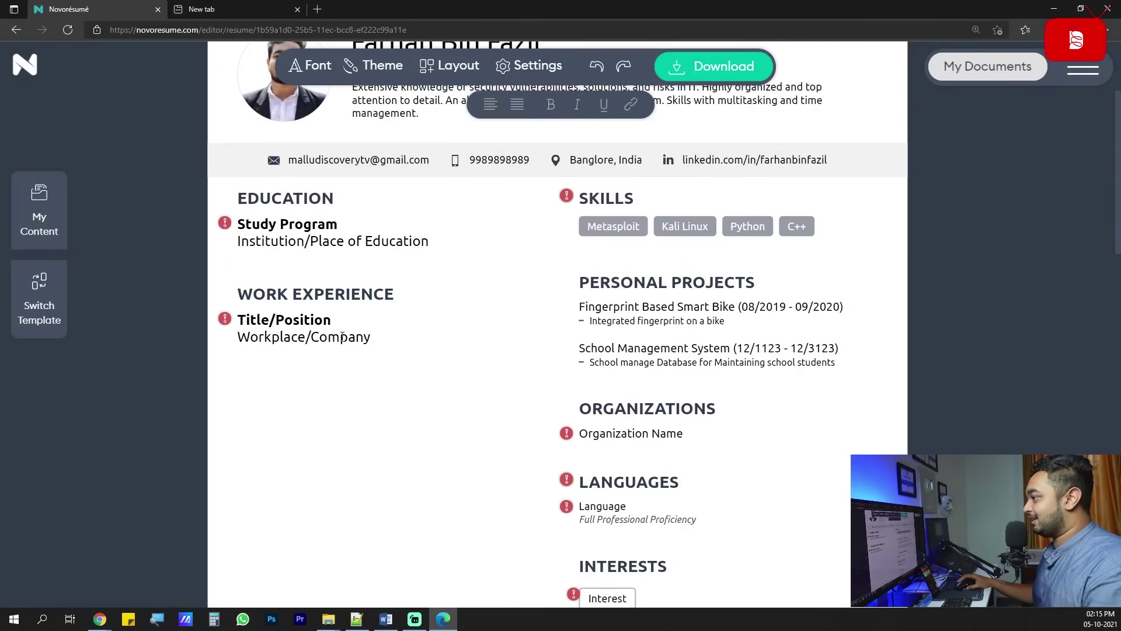
scroll(363, 396, down, 1)
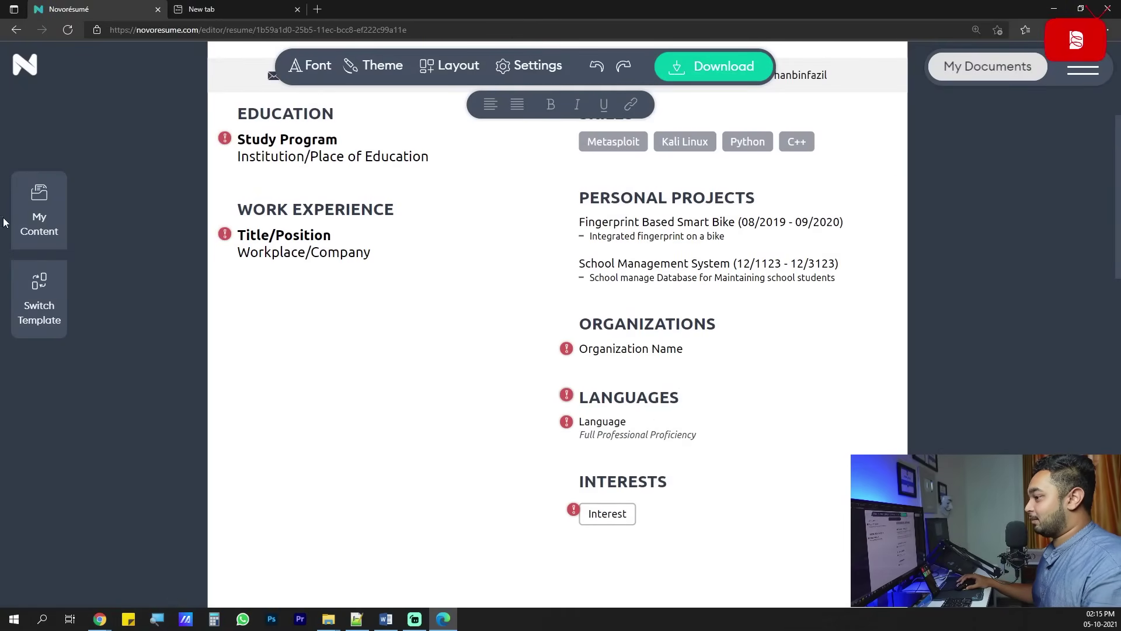
Browse My Content categories to the saved Theoretical > Certificates entries.
click(38, 229)
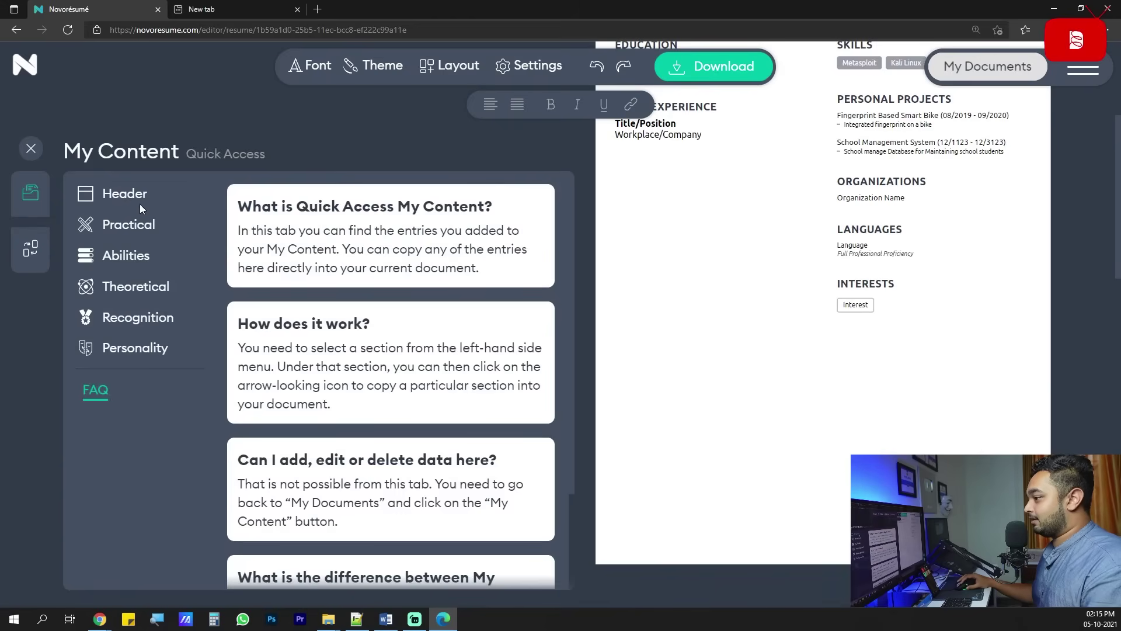
click(133, 225)
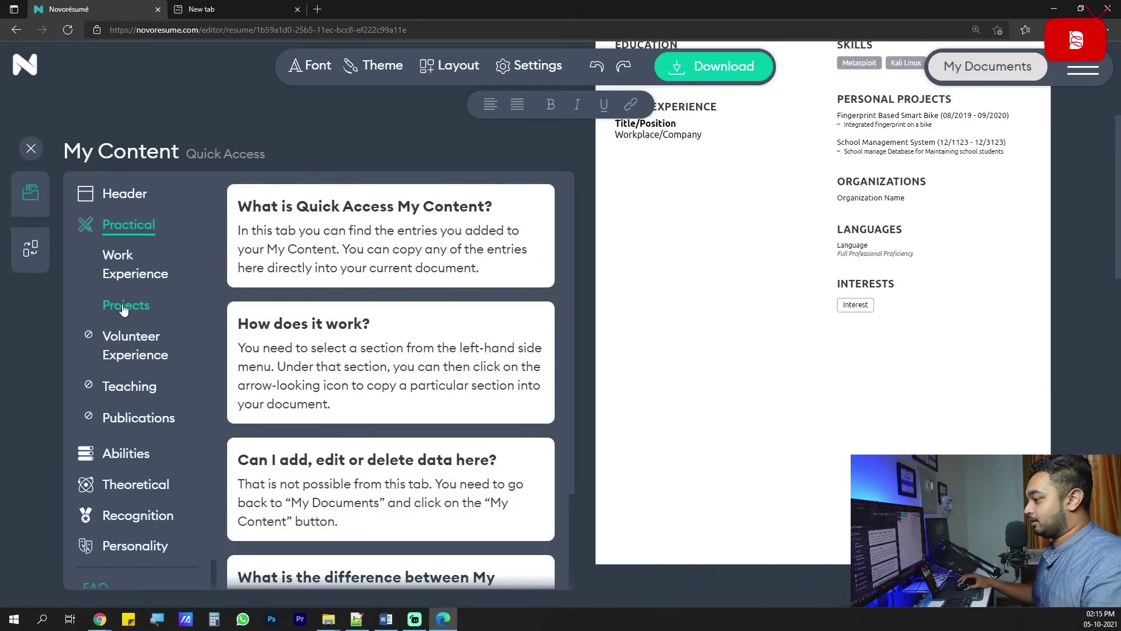
click(123, 448)
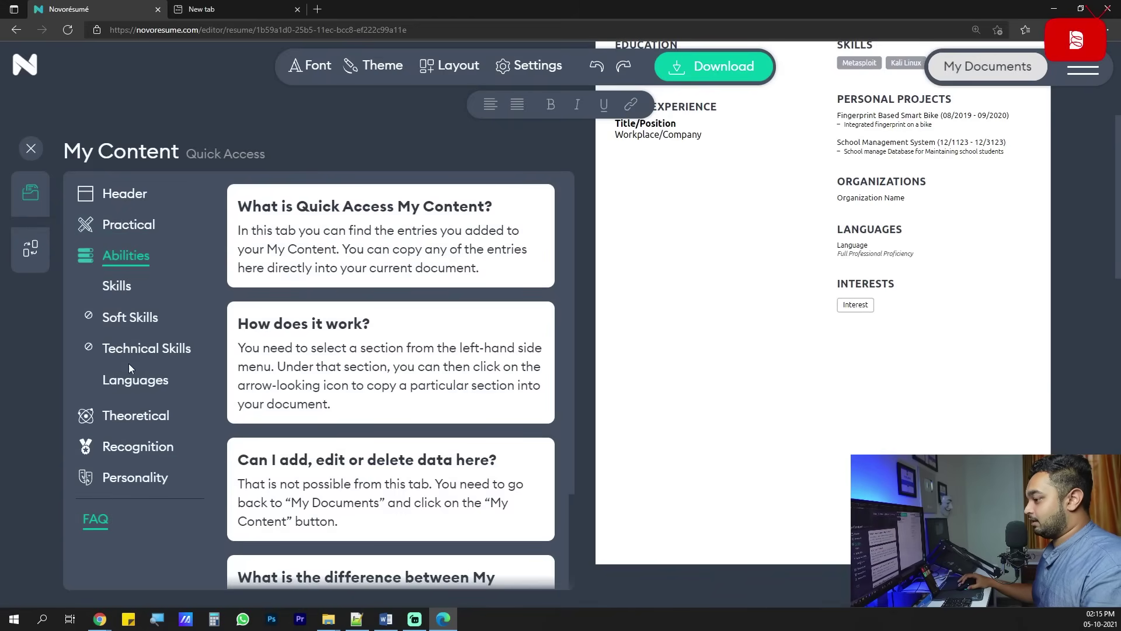
click(137, 415)
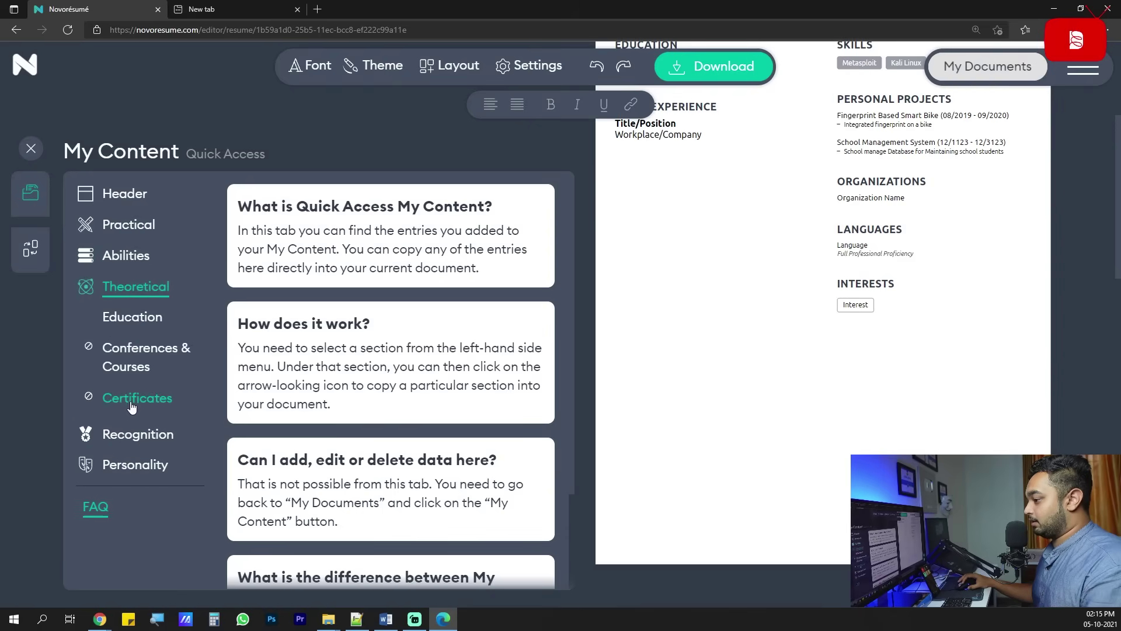
click(139, 431)
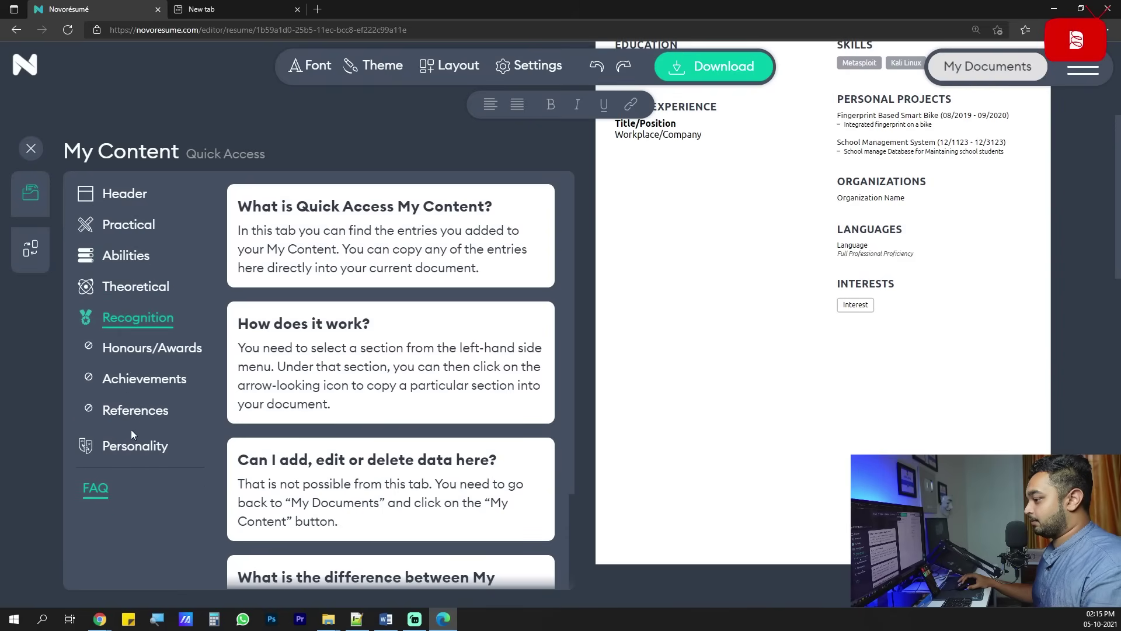
click(133, 444)
click(134, 287)
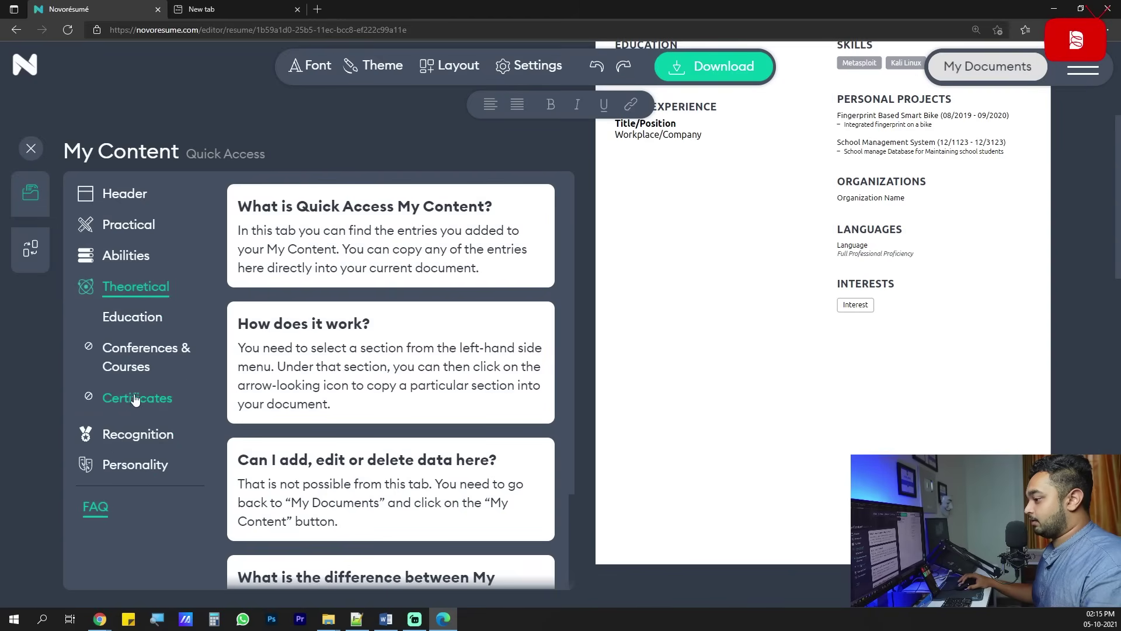
click(135, 399)
Restore Certificates through Layout and delete the Organizations section.
click(394, 261)
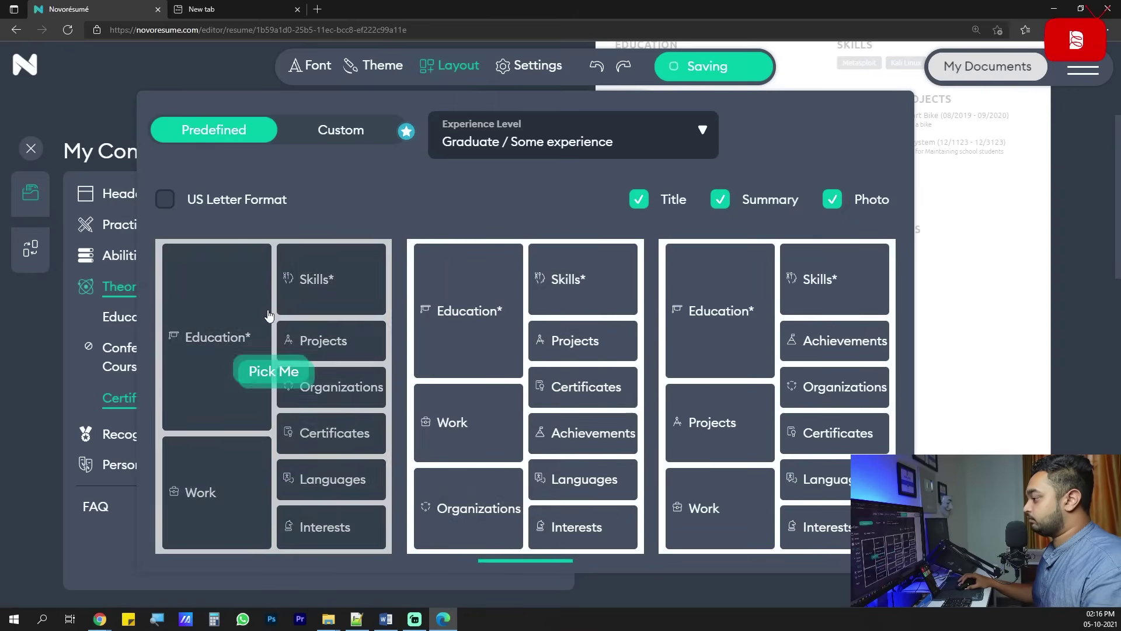
click(977, 236)
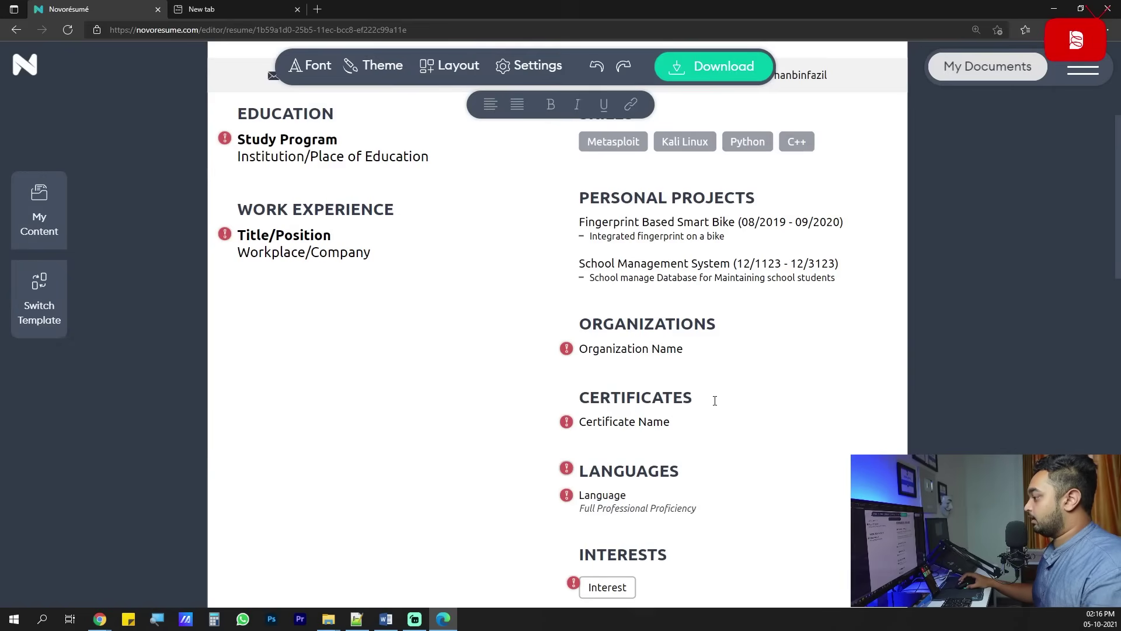
click(696, 323)
click(907, 375)
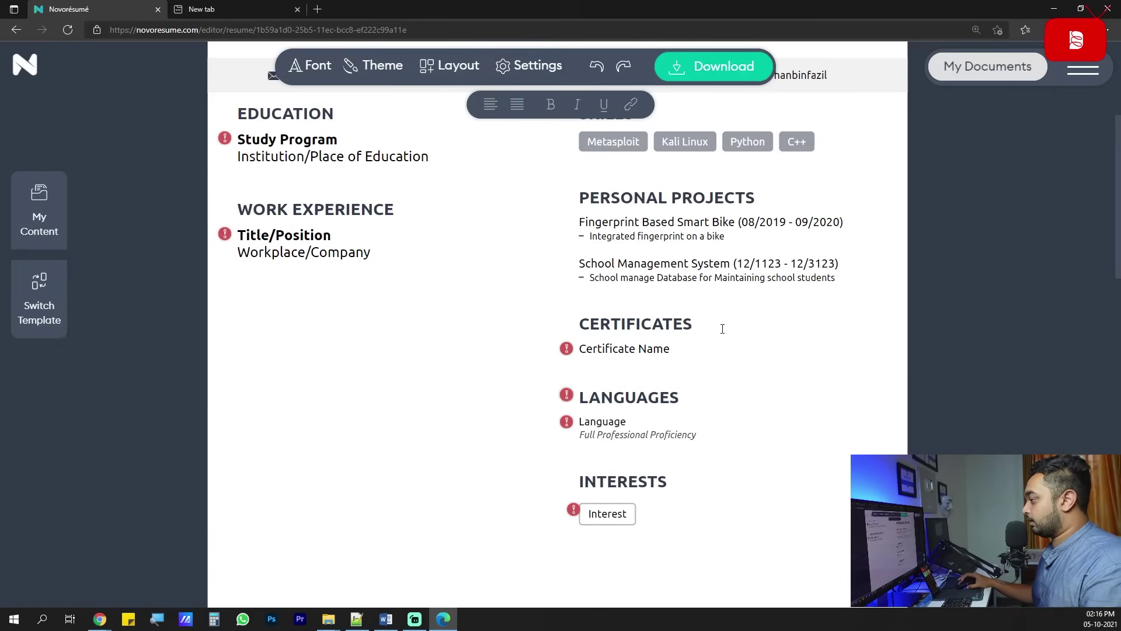
Name the first certificate 'Certified Ethical Hacking', copied from the PDF resume.
click(670, 349)
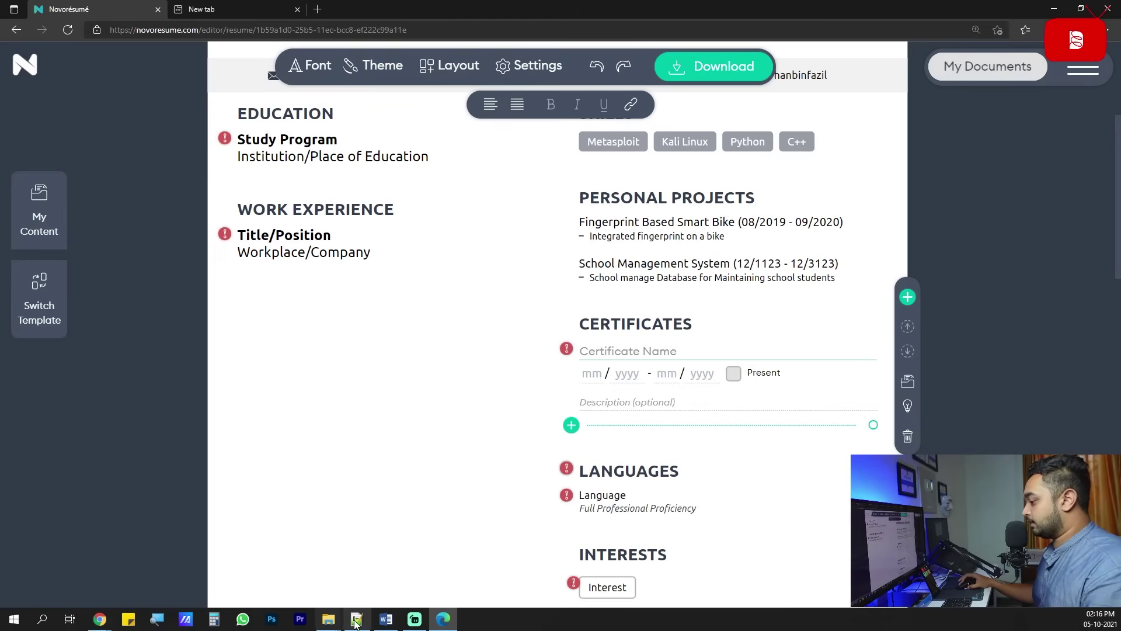
click(101, 620)
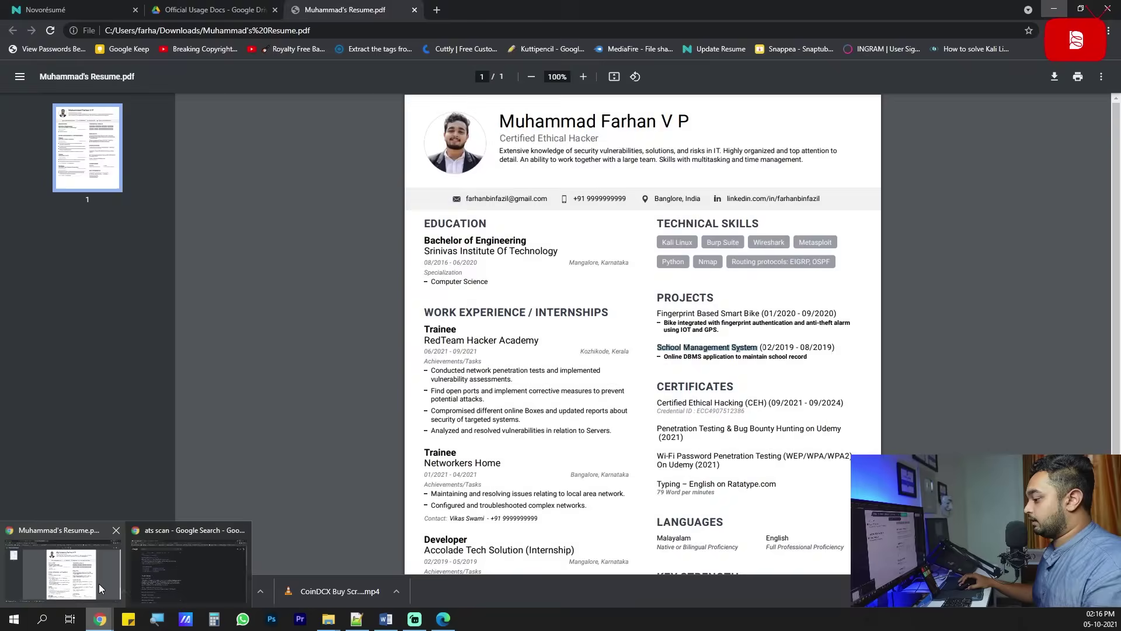
mouse_move(247, 542)
click(243, 531)
click(106, 556)
scroll(728, 349, up, 2)
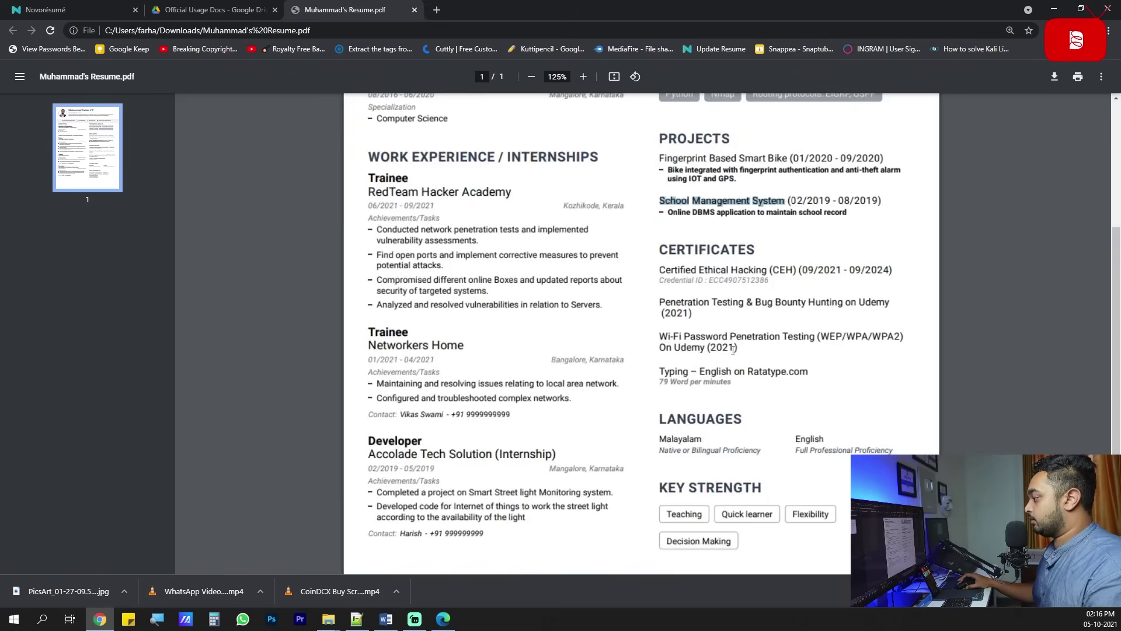
drag(657, 270, 762, 270)
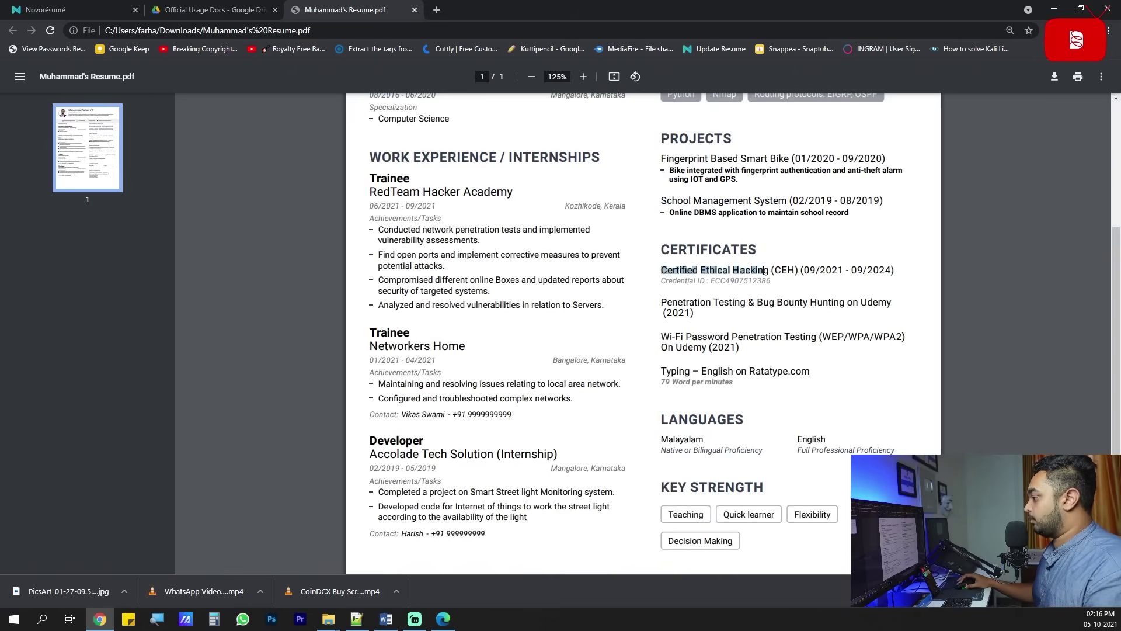
click(1054, 9)
click(672, 351)
text(Certified Ethical Hacking)
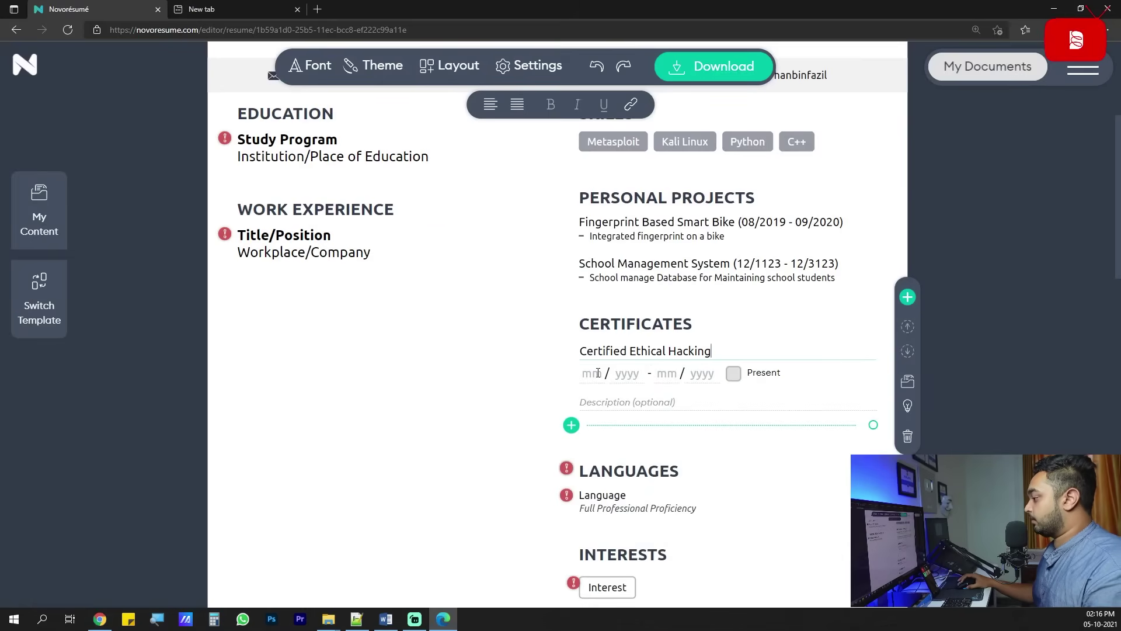
Date the certificate 09/2021 – 09/2024, then select its credential ID in the PDF.
click(100, 619)
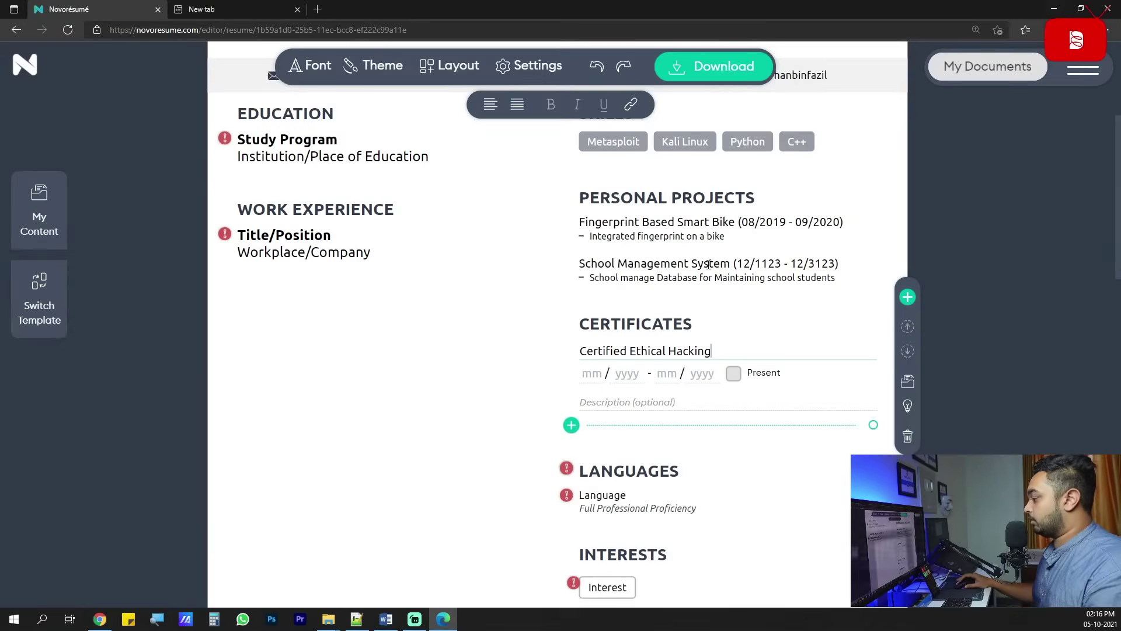
click(1054, 9)
text(09 / 2021 - )
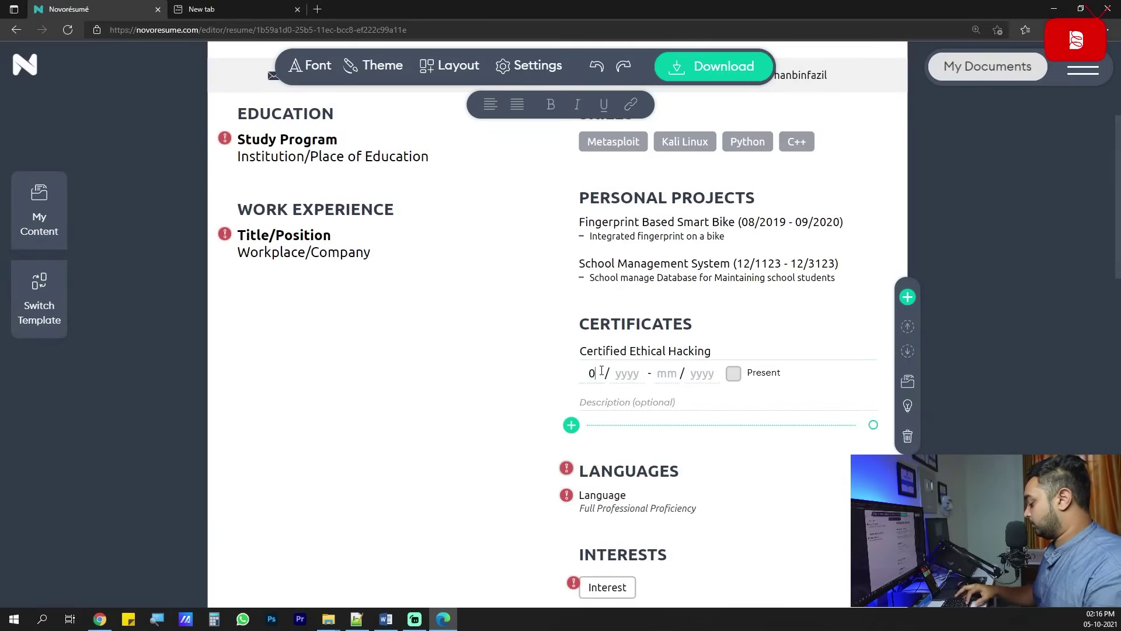
text(09 / 2021 - )
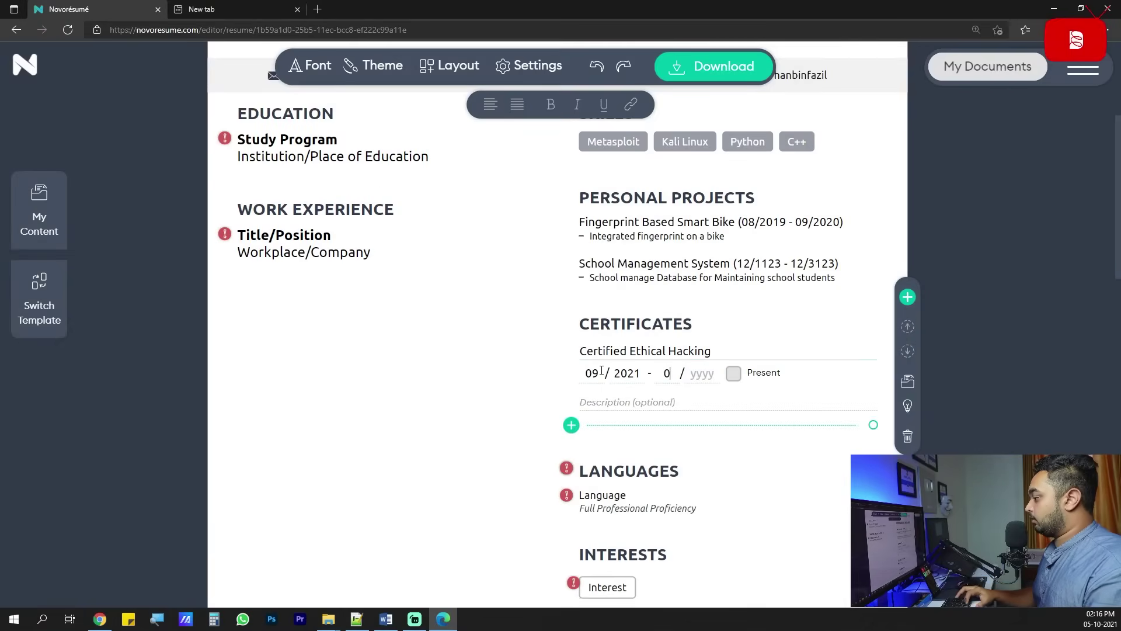
text(4)
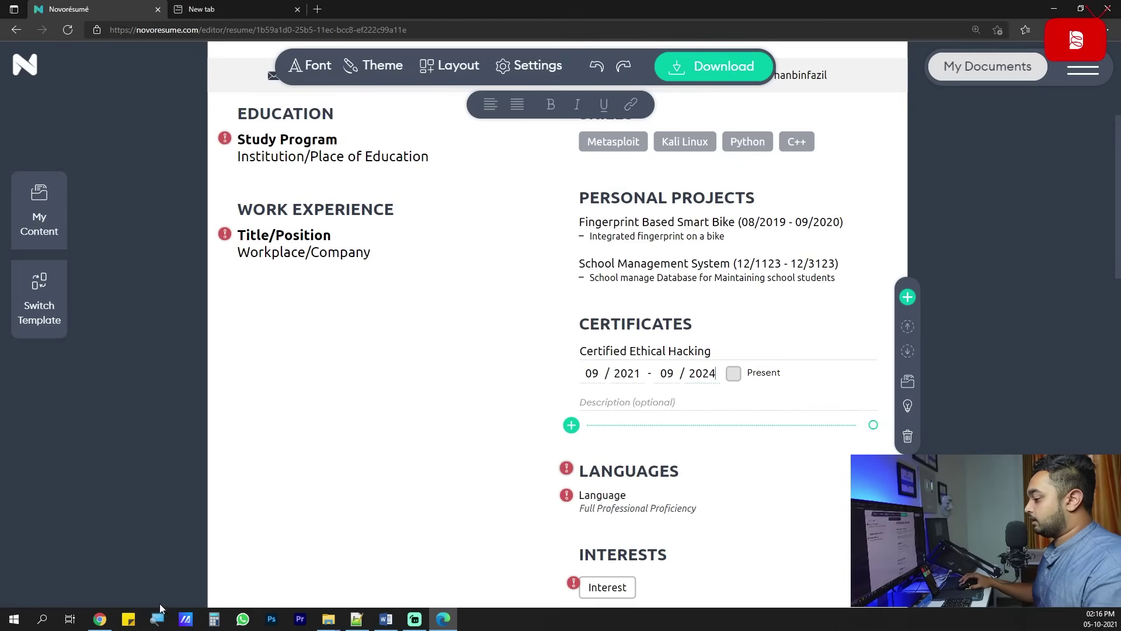
click(100, 618)
drag(771, 281, 664, 284)
key(ctrl+c)
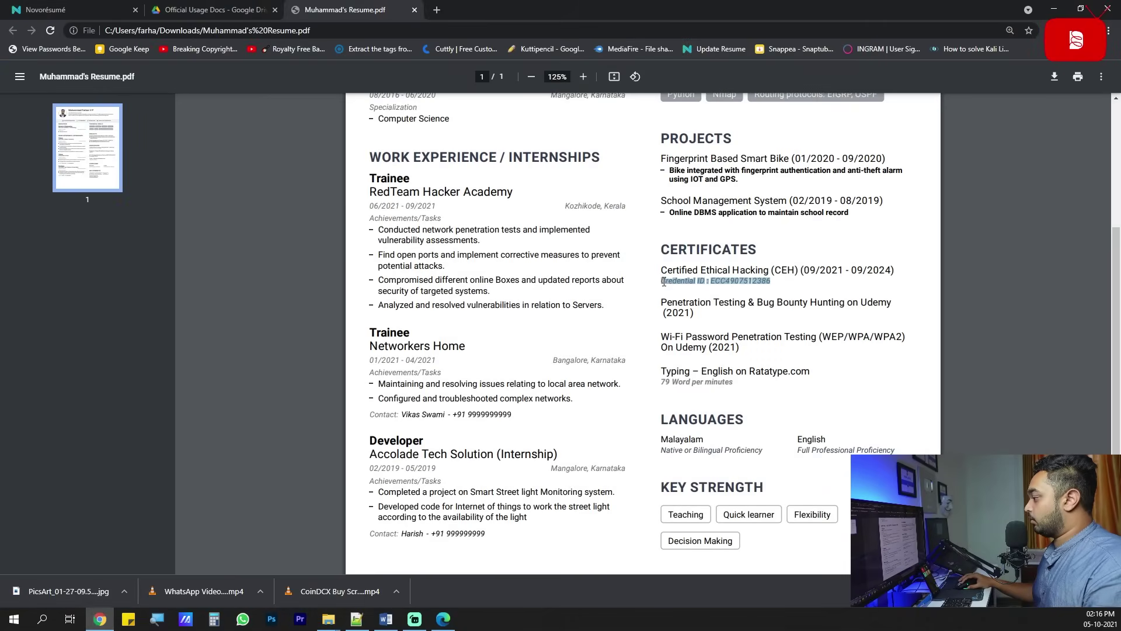
Preview ECC-CEH-Certificate.pdf in Drive, then paste its credential ID as the Certified Ethical Hacking description.
click(207, 11)
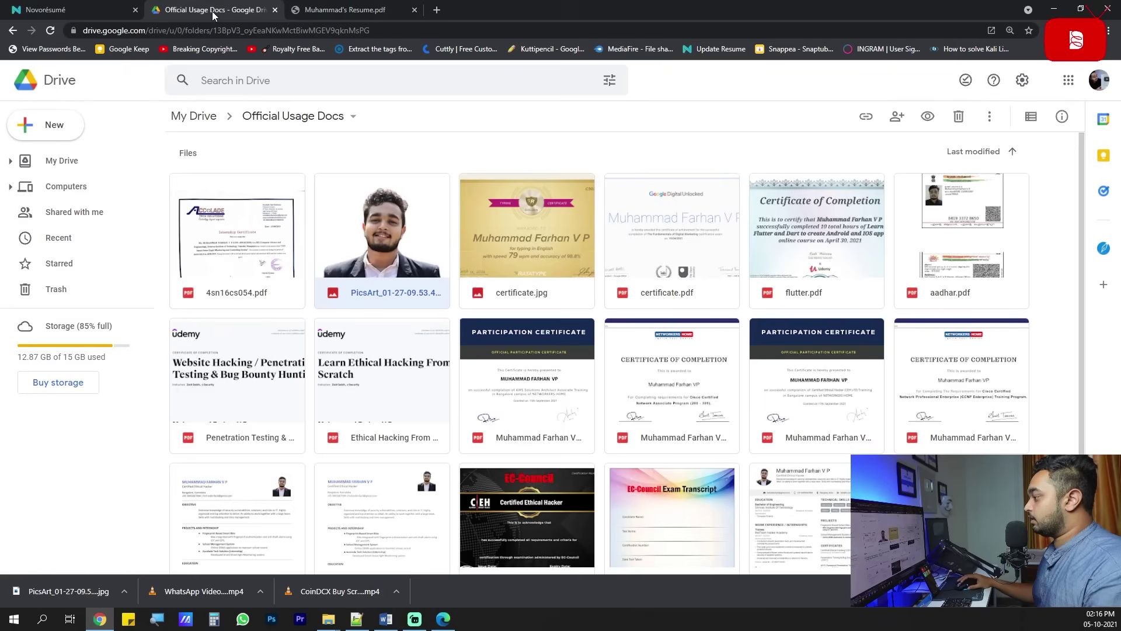
scroll(591, 451, down, 1)
double_click(541, 492)
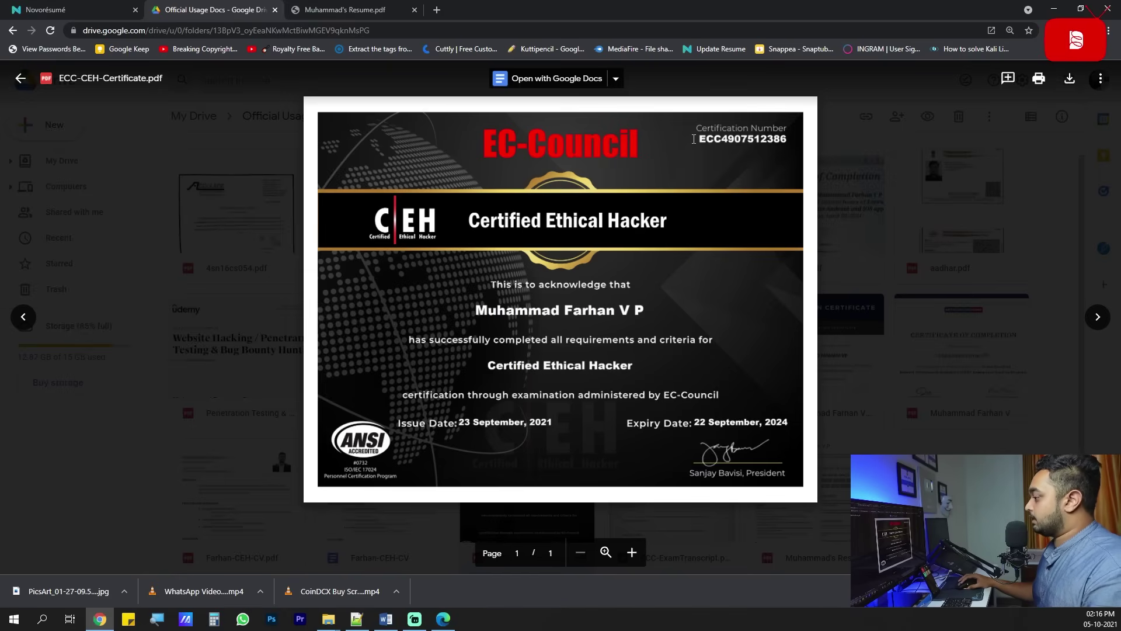
click(1054, 9)
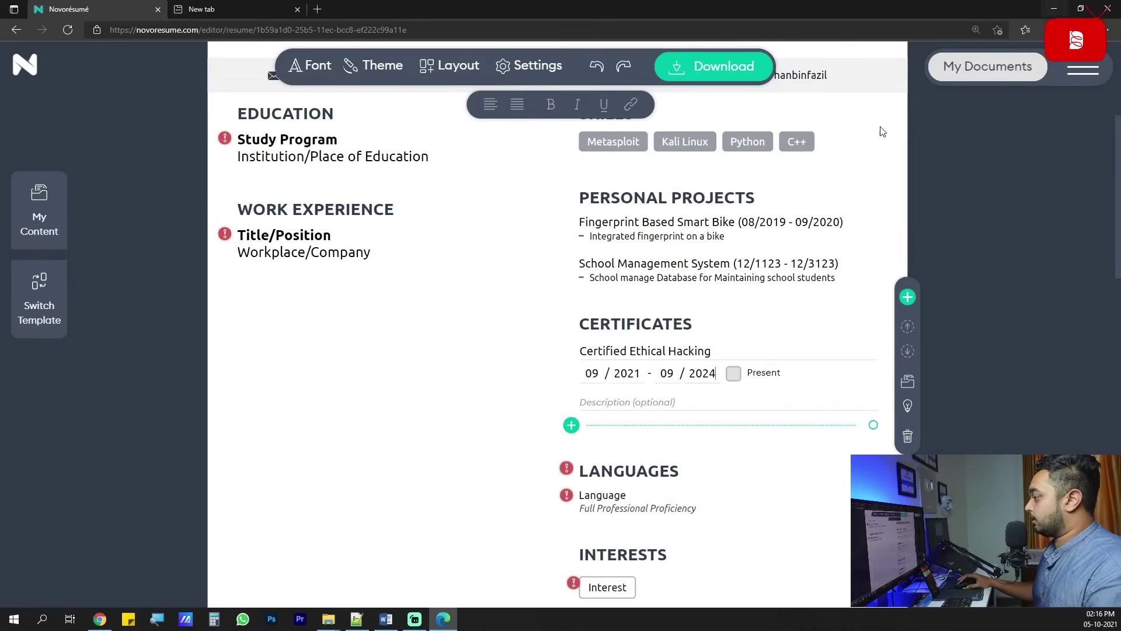
key(ctrl+v)
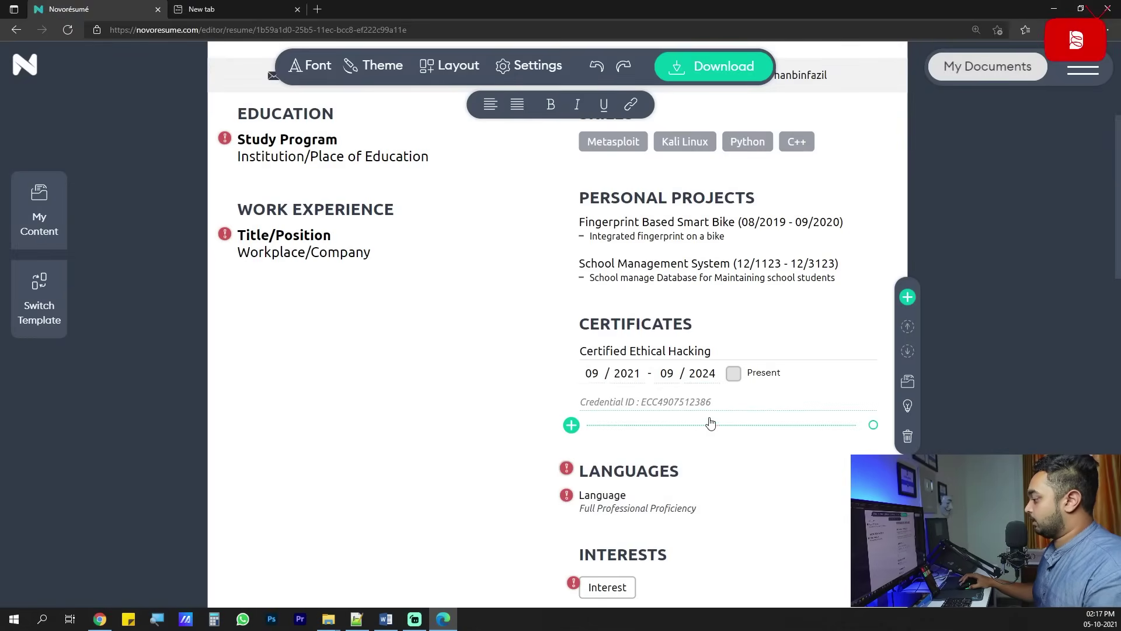
Select the pasted credential ID, then copy the Udemy certificate title from the reference resume PDF.
drag(711, 403, 643, 406)
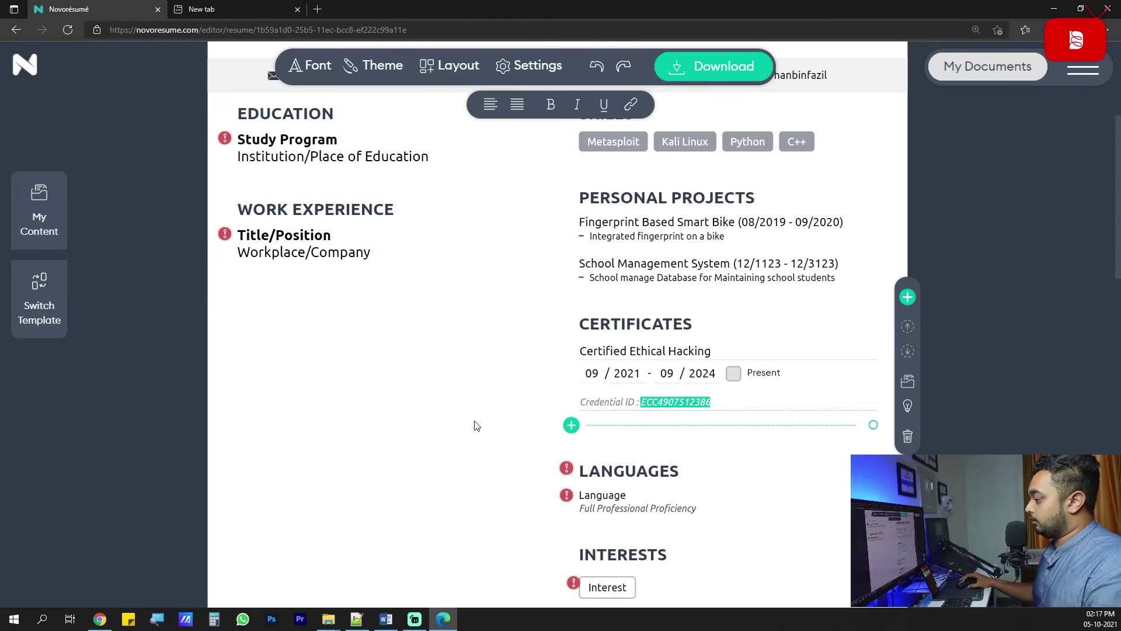
key(alt+Tab)
scroll(720, 353, down, 1)
drag(748, 313, 876, 313)
scroll(718, 285, down, 2)
drag(661, 235, 930, 230)
key(ctrl+c)
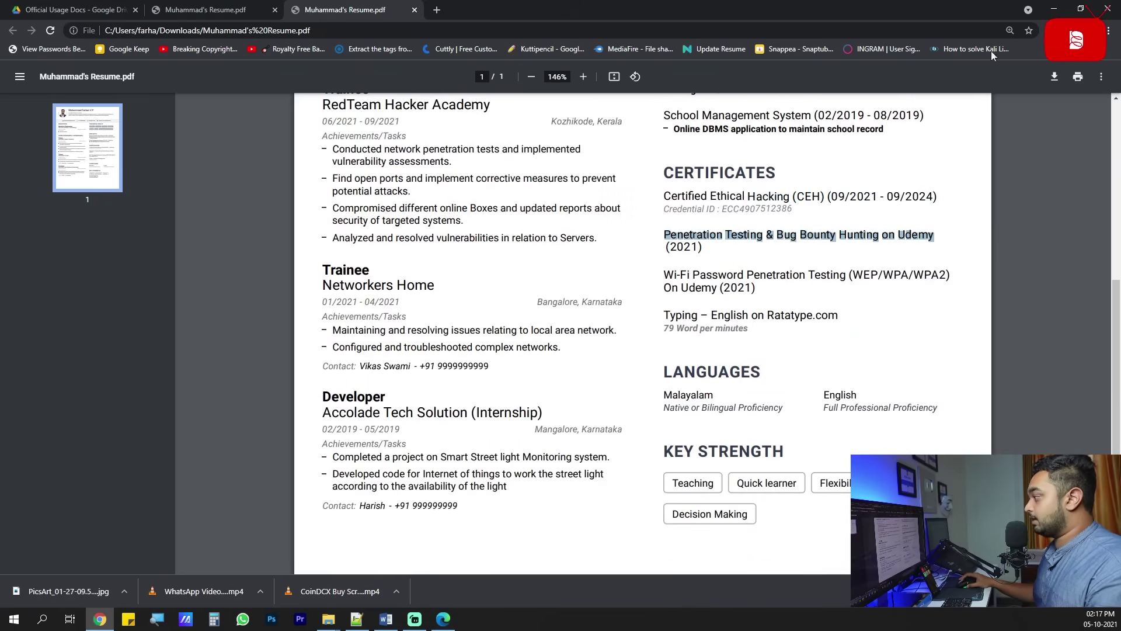
key(alt+Tab)
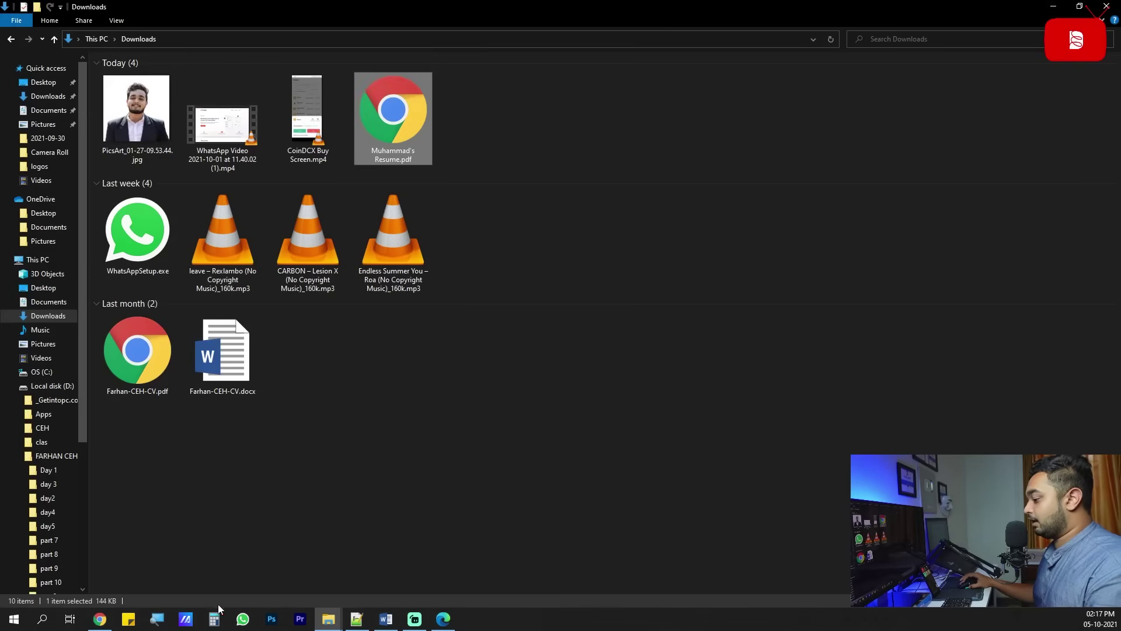
click(444, 619)
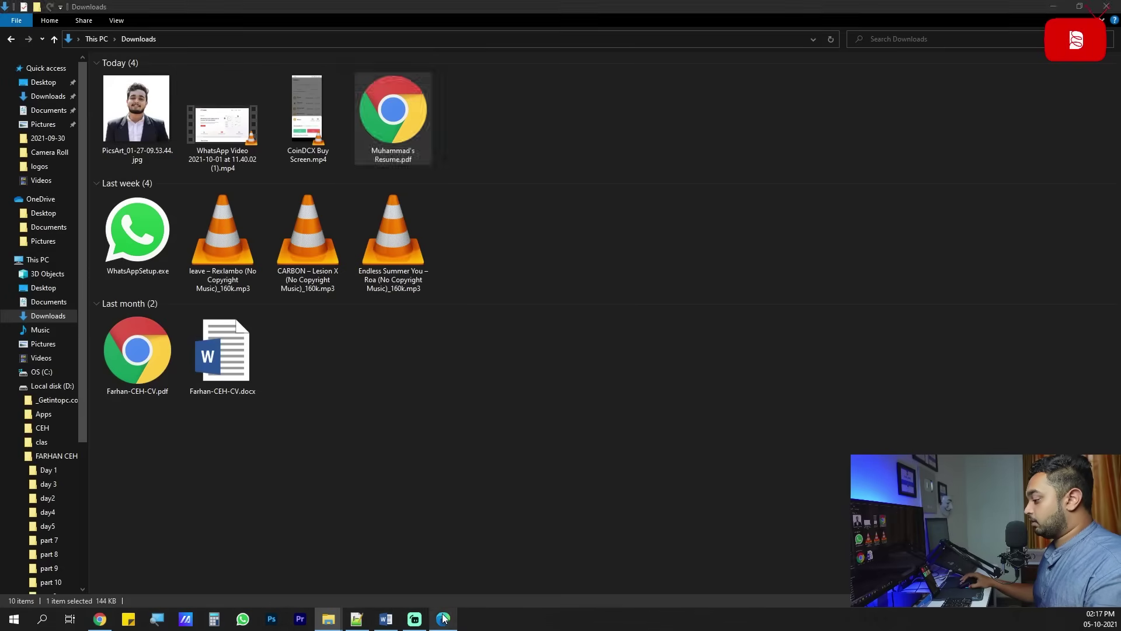
Add a certificate with the pasted Udemy title and dates 09/2102 – 12/1545.
key(Return)
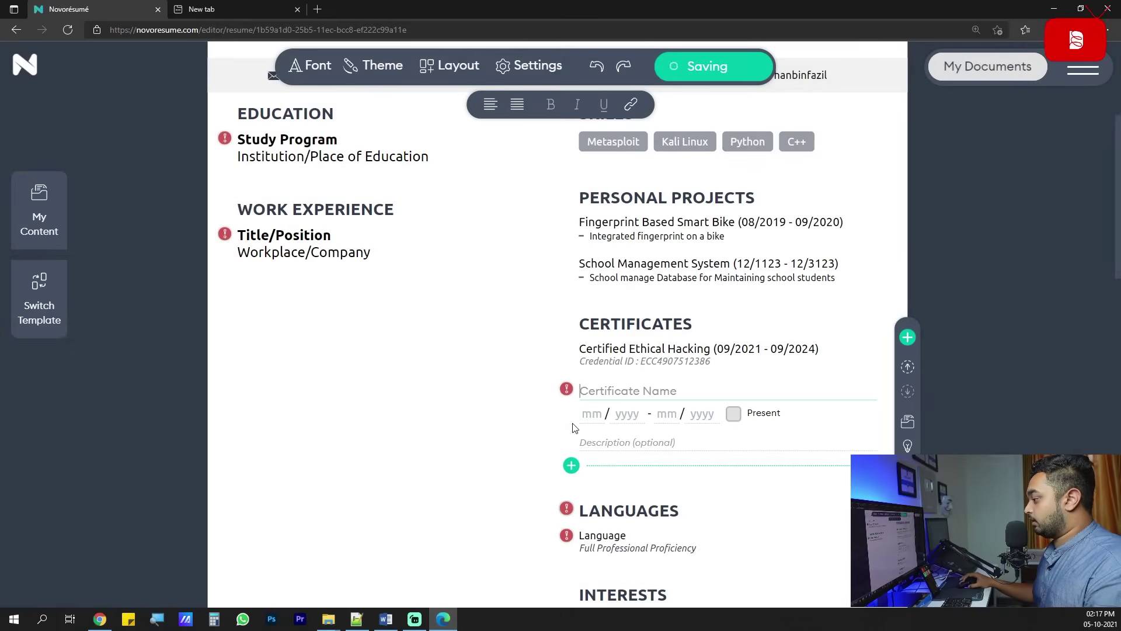
key(ctrl+v)
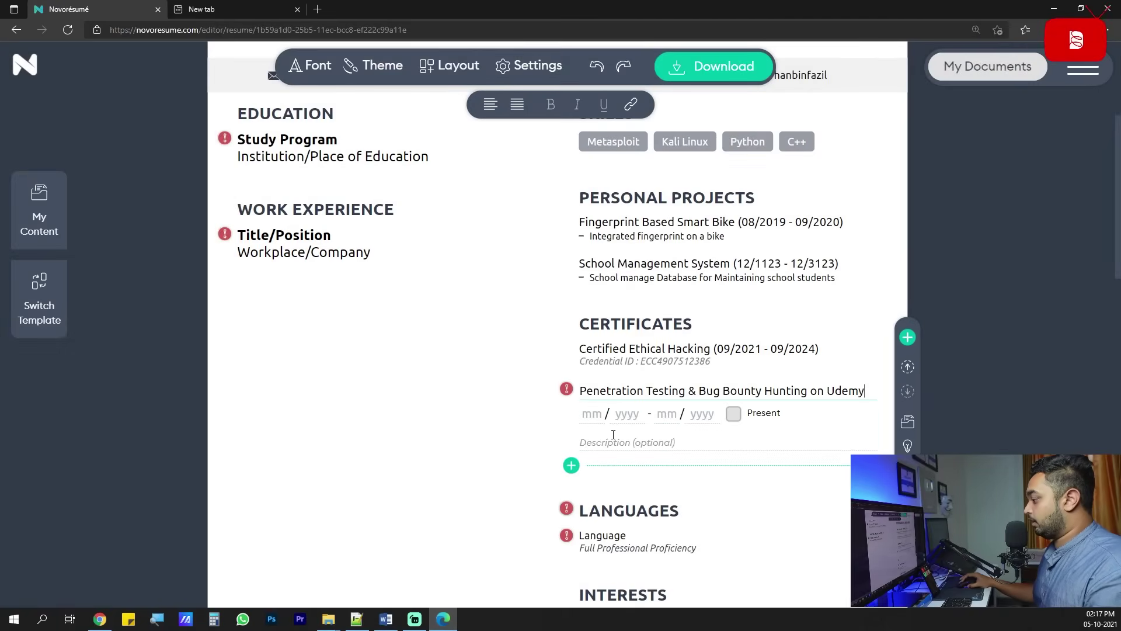
click(596, 416)
text(09 / 2102 - 12 / 1)
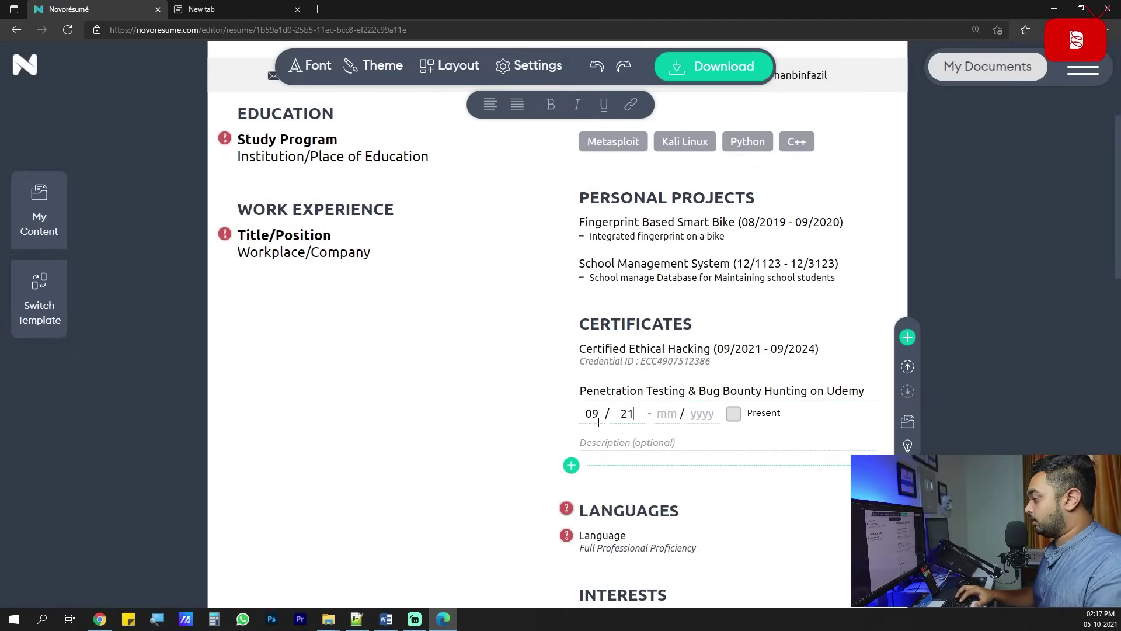
text(545)
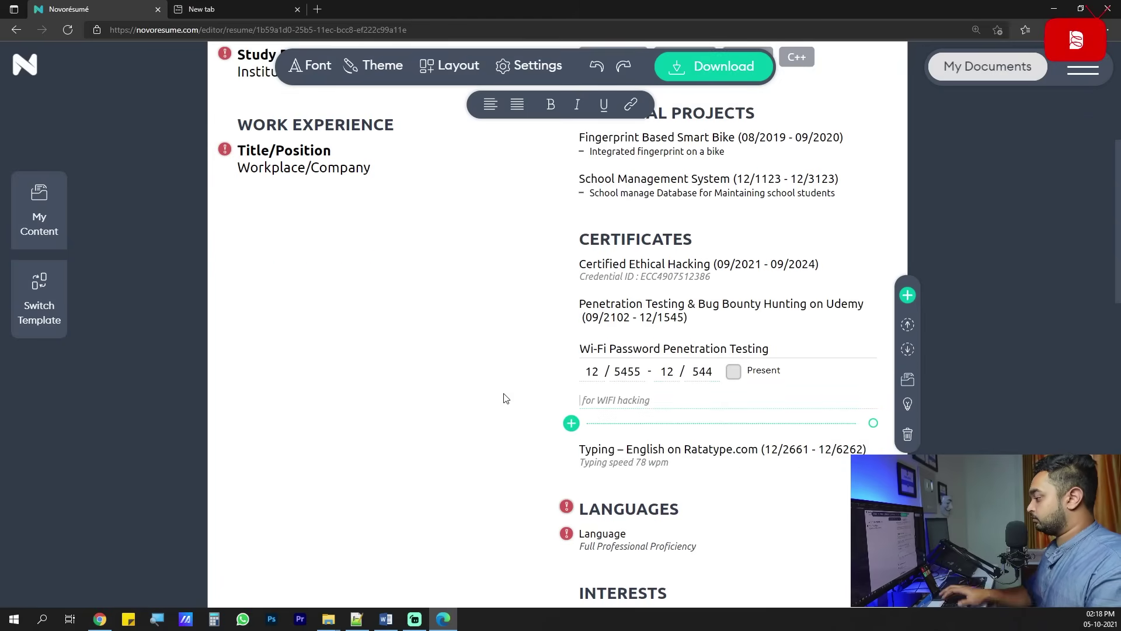
click(432, 391)
scroll(434, 392, down, 2)
scroll(434, 392, up, 3)
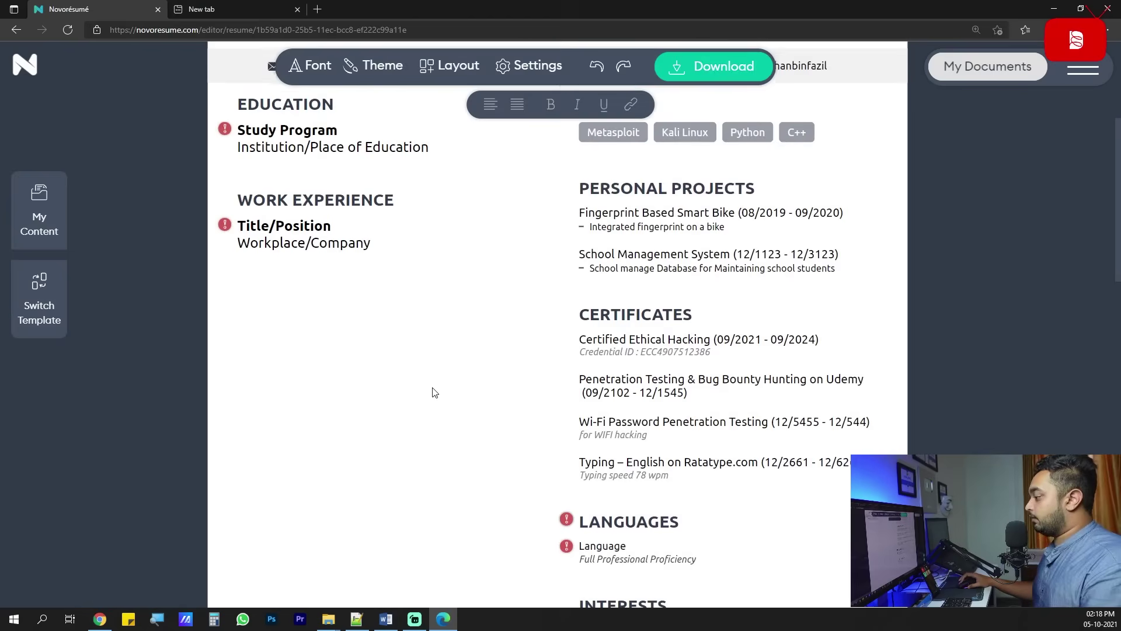
scroll(539, 375, down, 3)
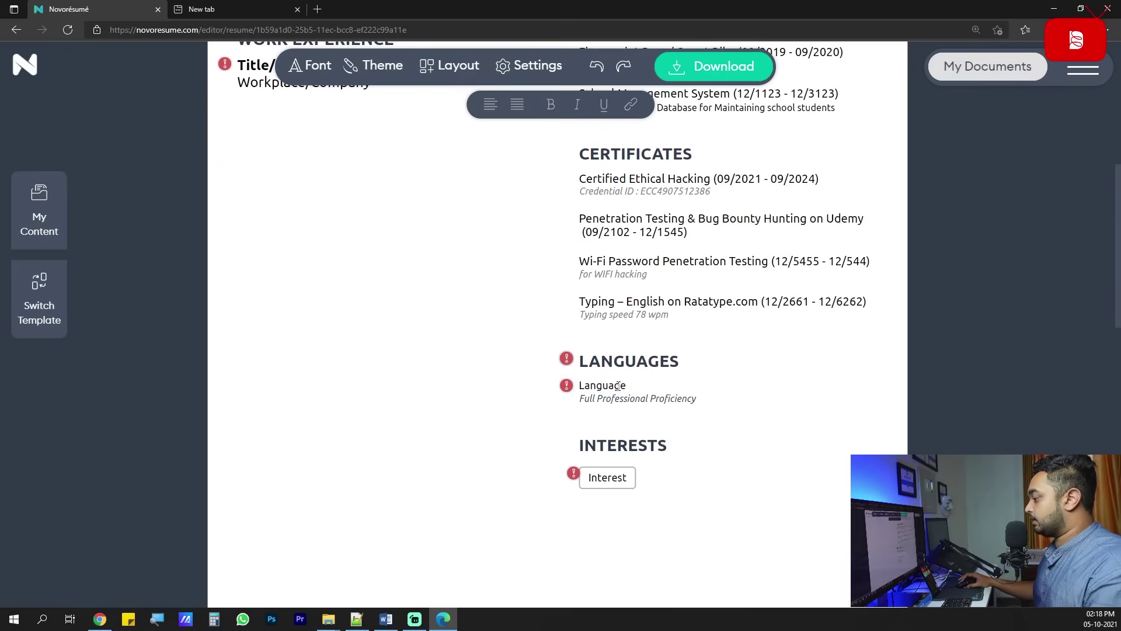
Rename the placeholder language to Malayalam with Native or Bilingual Proficiency.
click(594, 388)
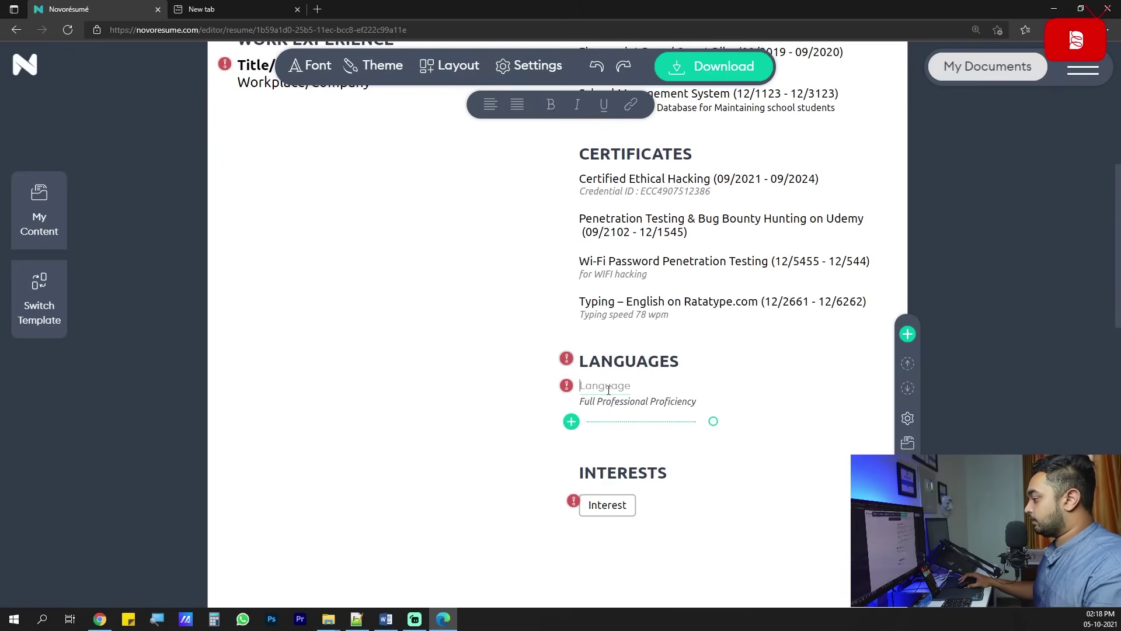
text(Malayalam)
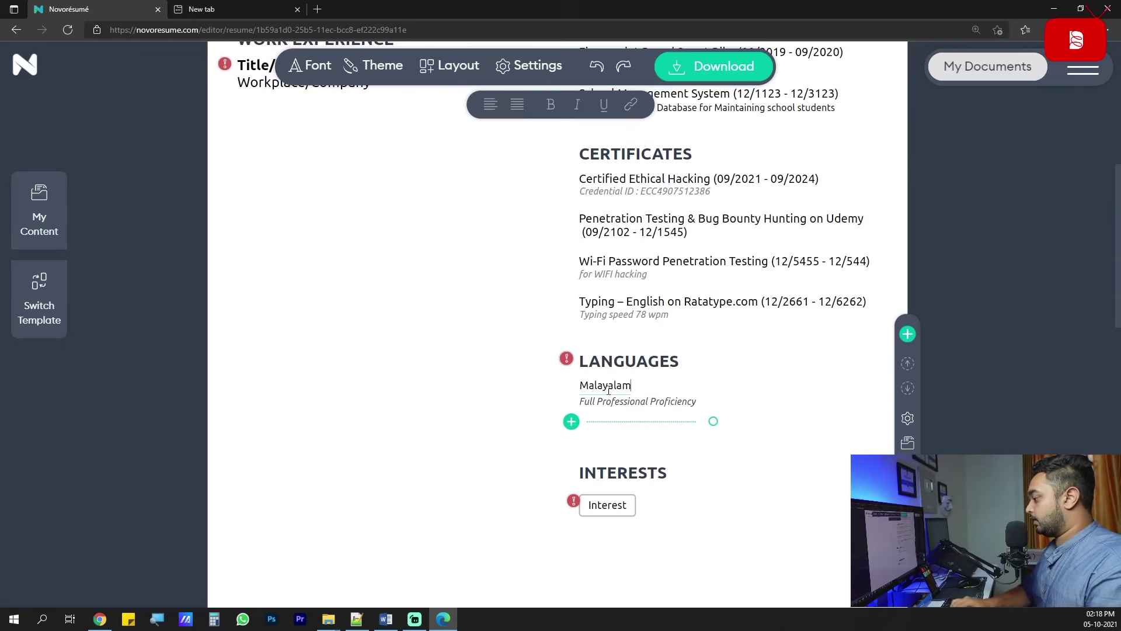
click(628, 403)
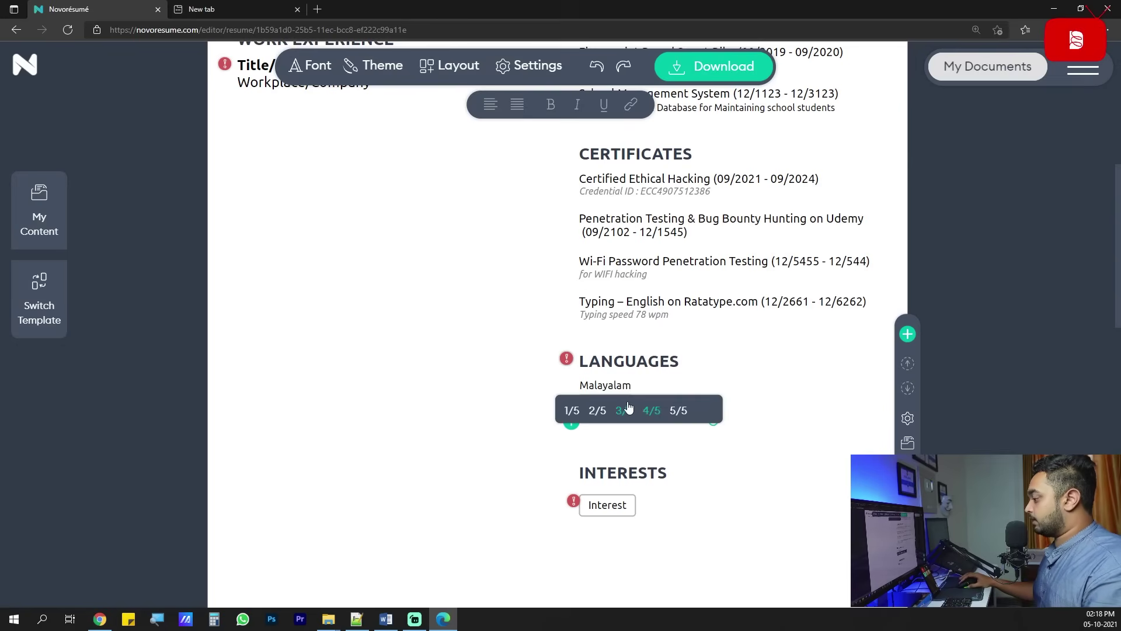
click(681, 415)
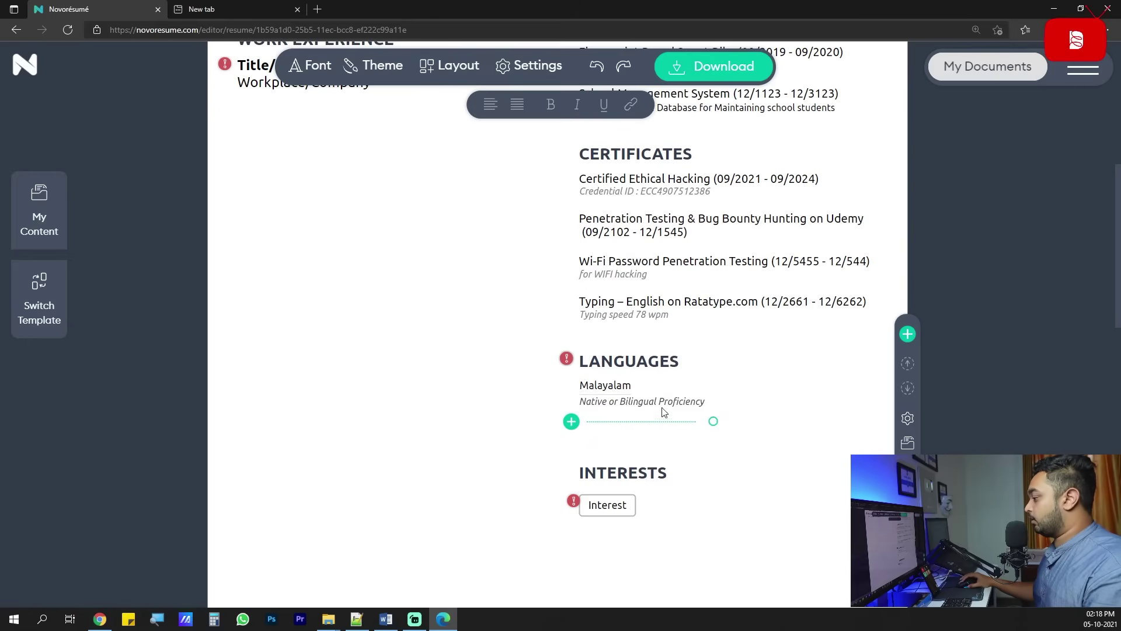
Add English as a second language at Full Professional Proficiency.
click(571, 421)
text(Engliksh)
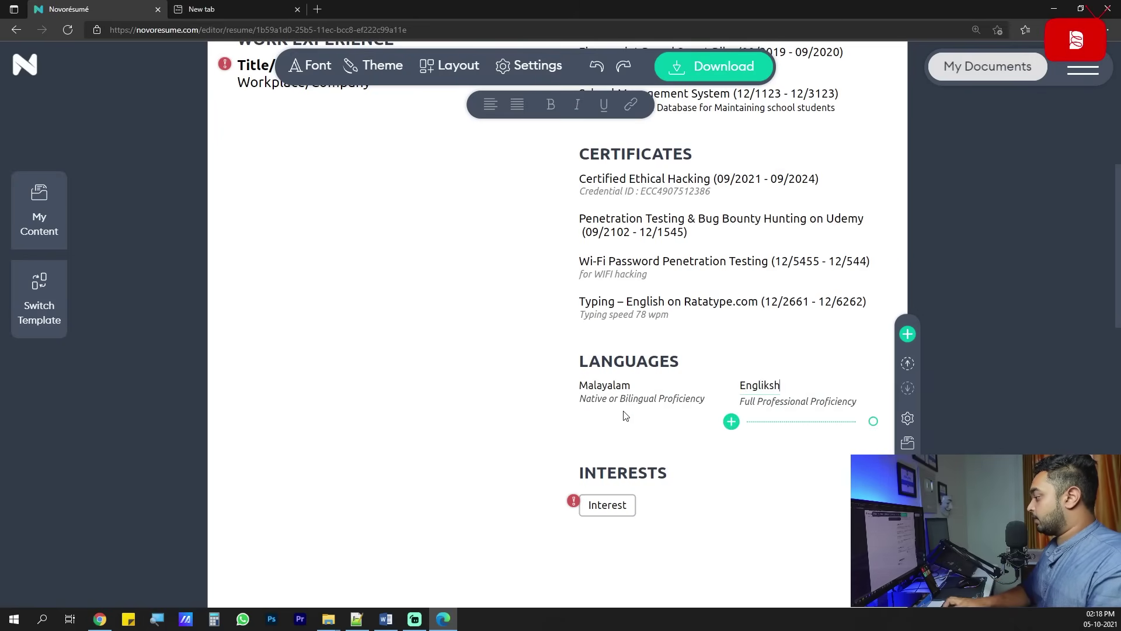
key(BackSpace)
key(BackSpace)
key(BackSpace)
text(sh)
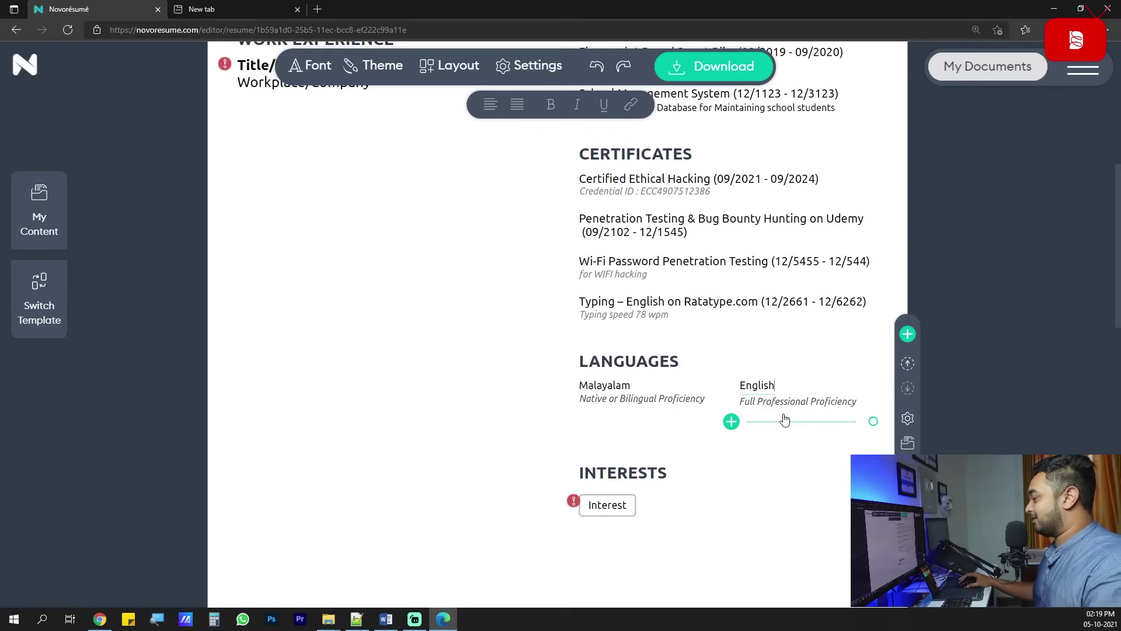
click(799, 403)
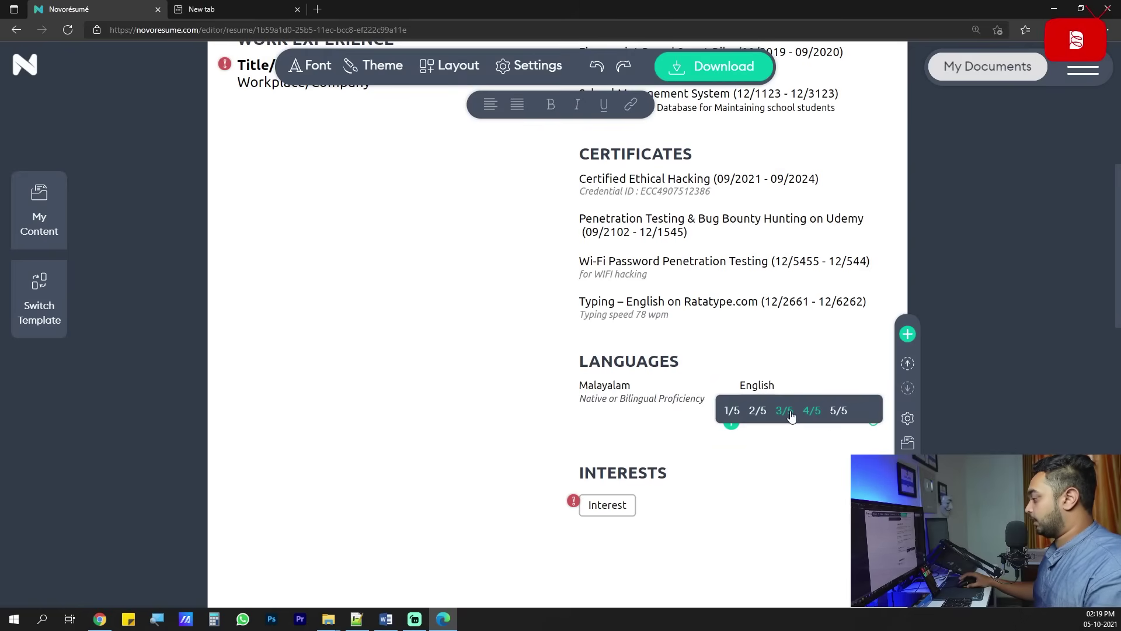
click(810, 412)
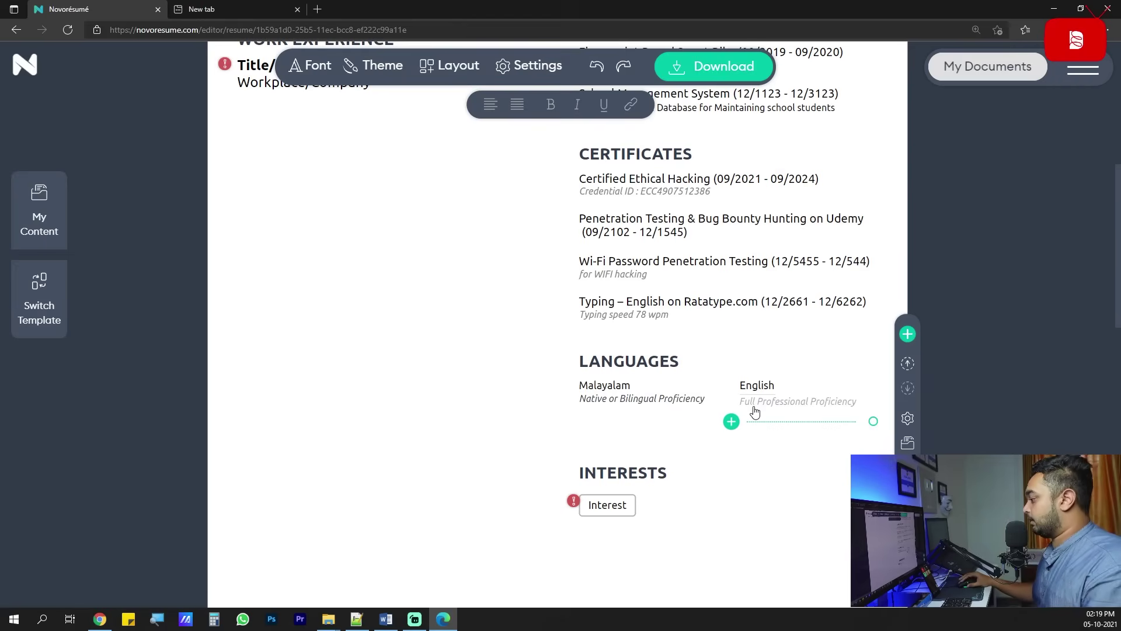
Add Hindi as a third language at Professional Working Proficiency.
click(731, 421)
click(613, 426)
text(Hindi)
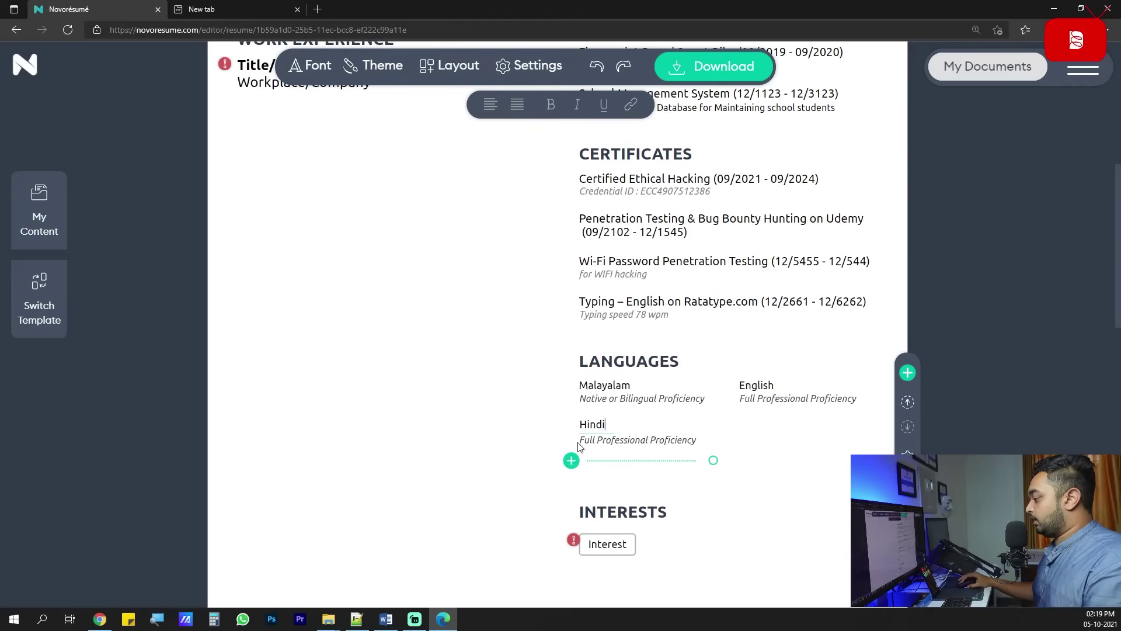
click(571, 460)
click(627, 440)
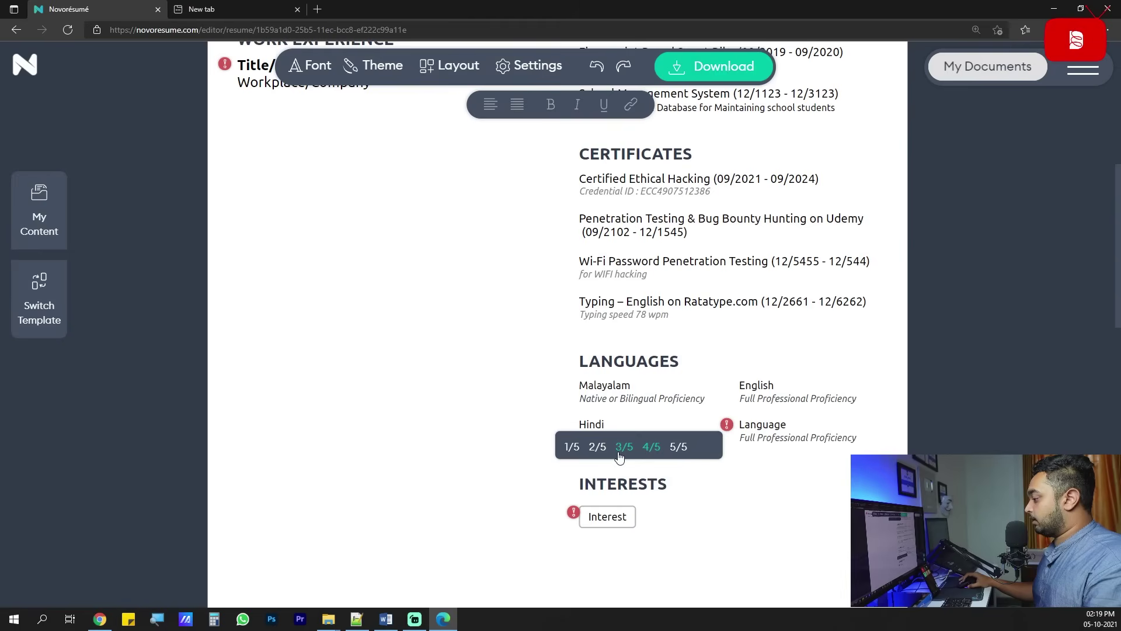
click(625, 446)
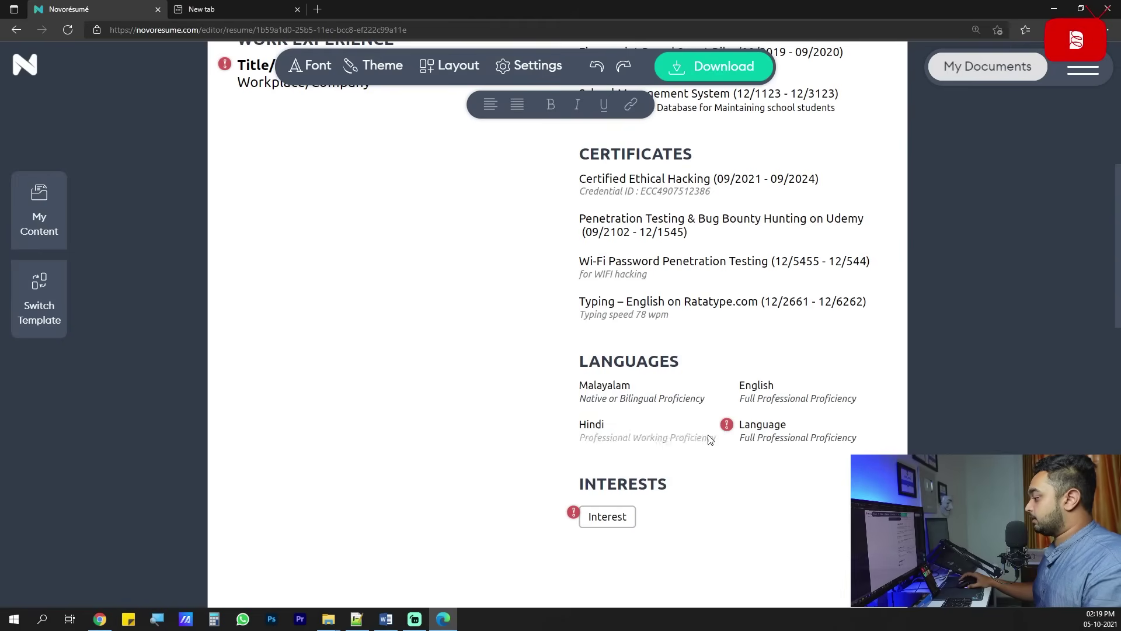
Delete the leftover empty language entry flagged as incomplete.
click(766, 438)
click(727, 424)
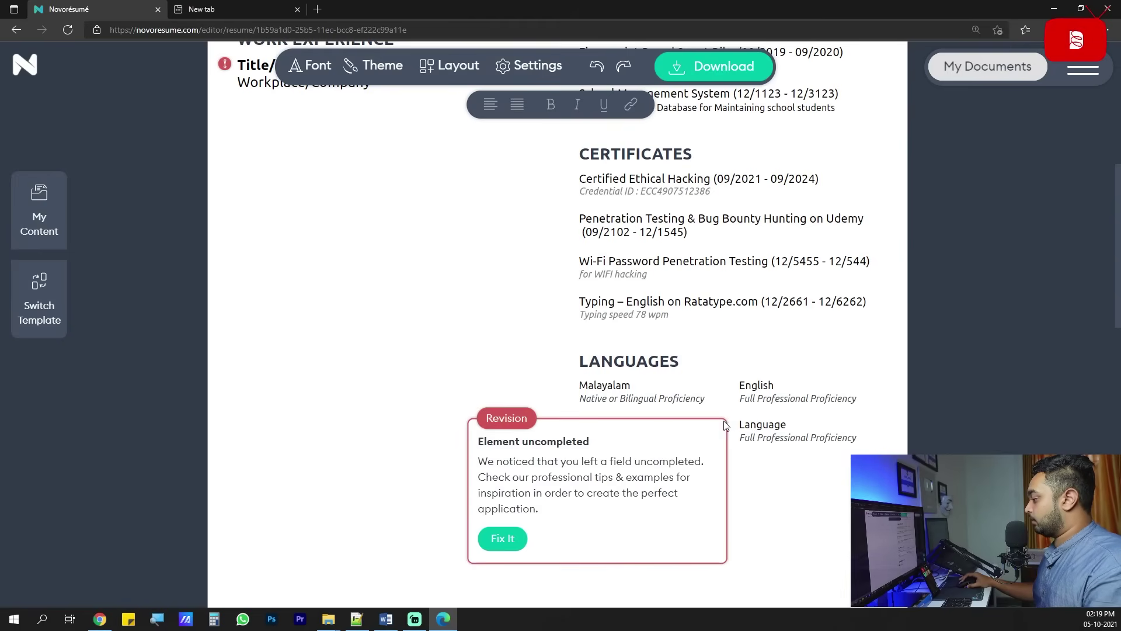
click(506, 540)
scroll(642, 456, down, 3)
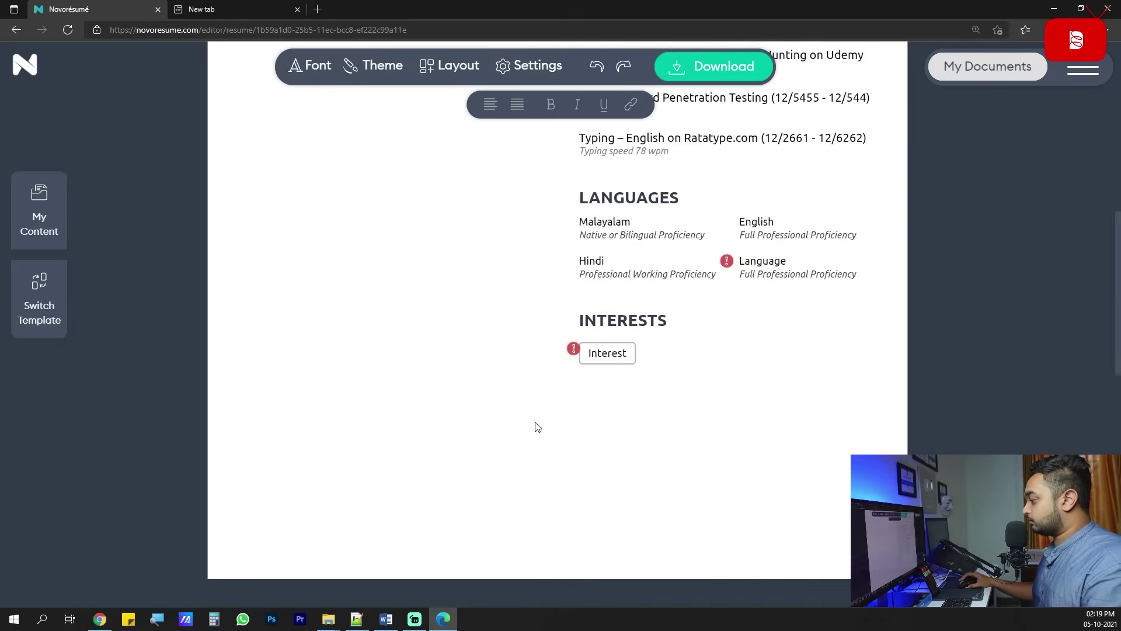
click(839, 264)
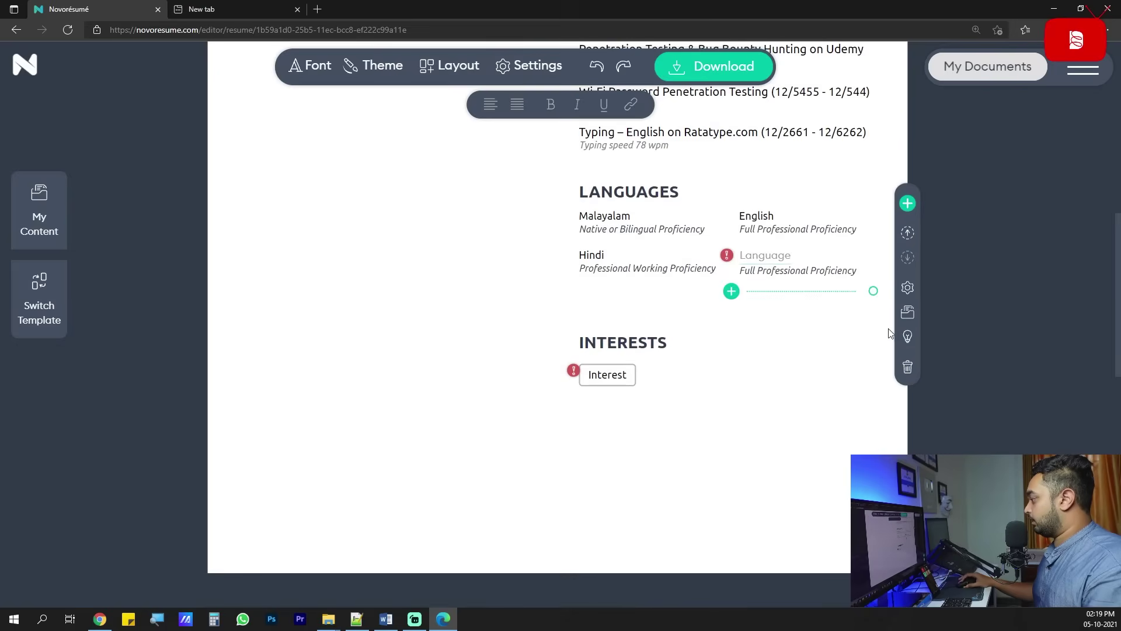
click(907, 367)
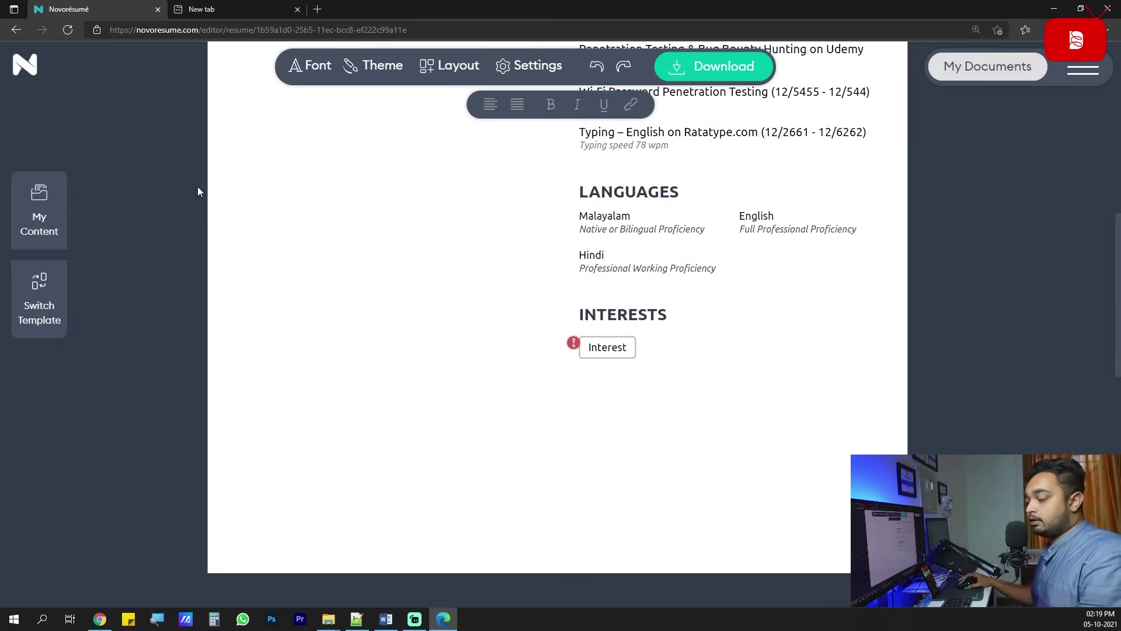
click(600, 347)
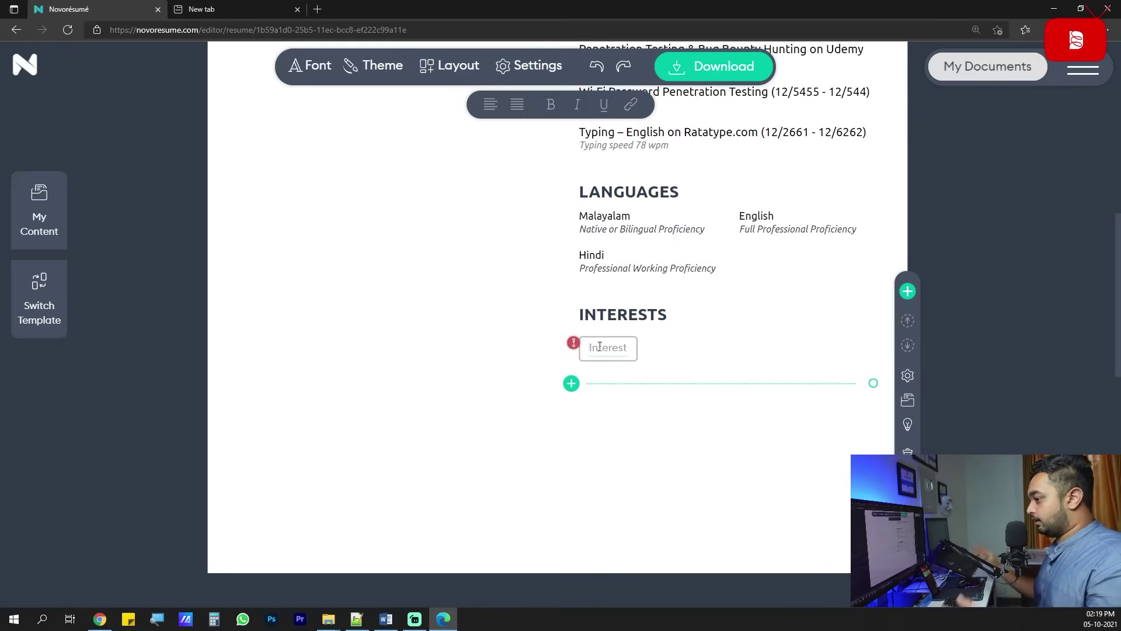
scroll(510, 354, up, 3)
scroll(509, 353, up, 7)
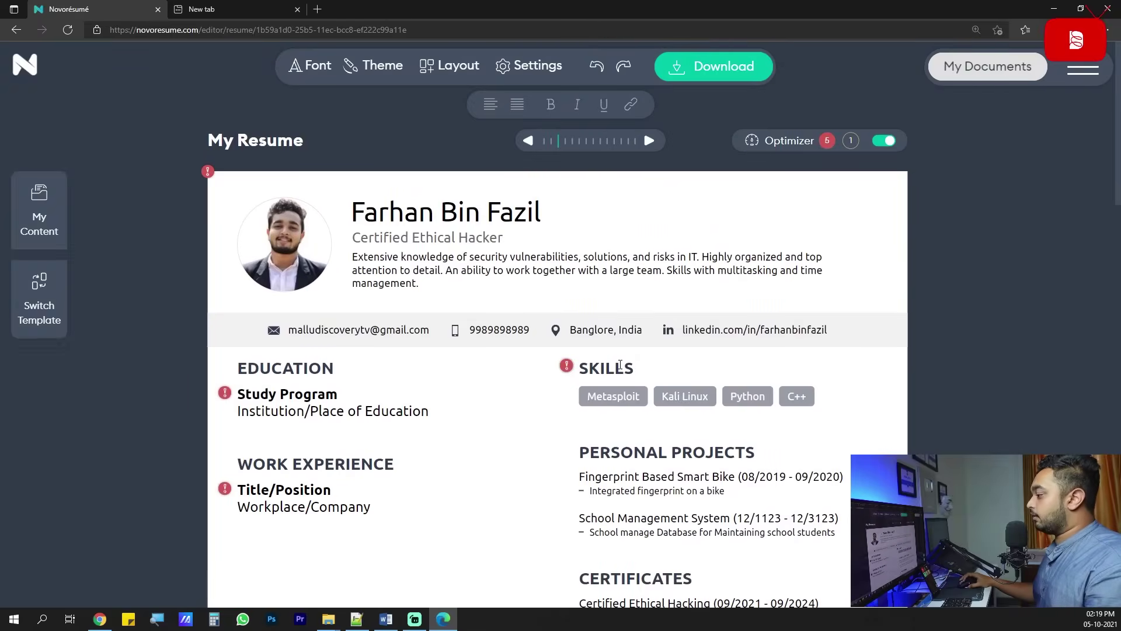
scroll(619, 375, down, 2)
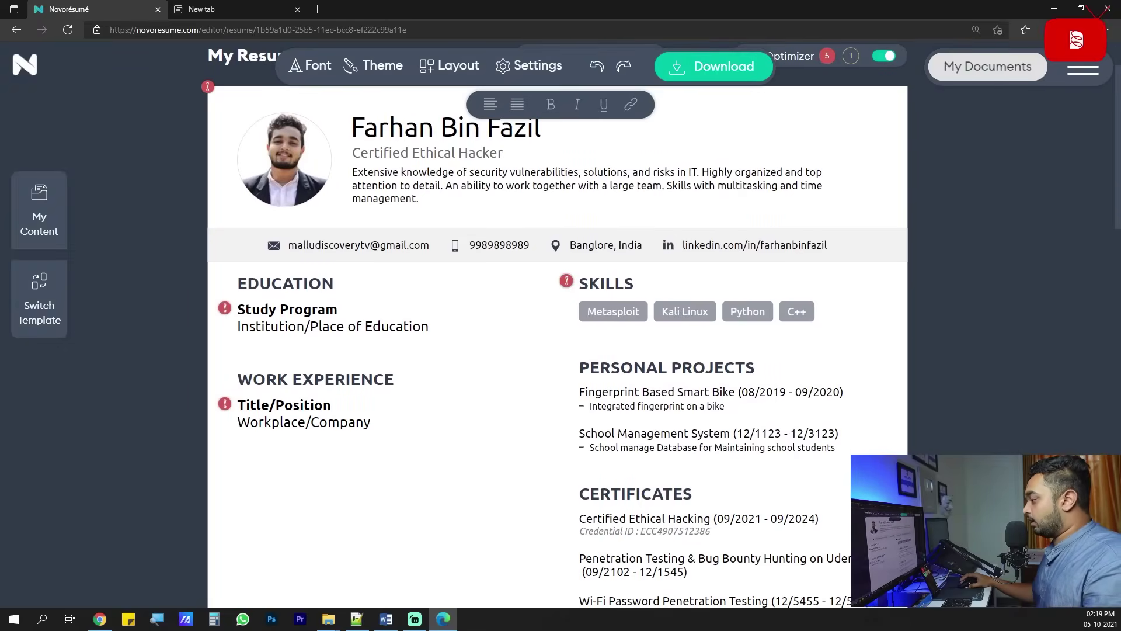
scroll(628, 361, down, 2)
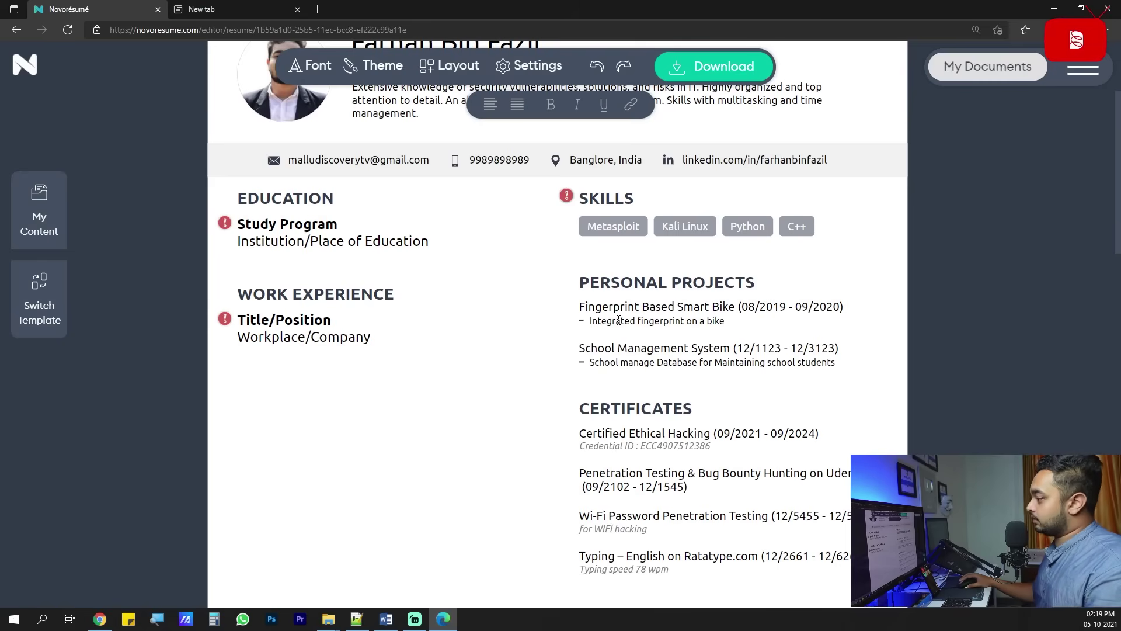
scroll(618, 320, down, 3)
scroll(618, 325, up, 5)
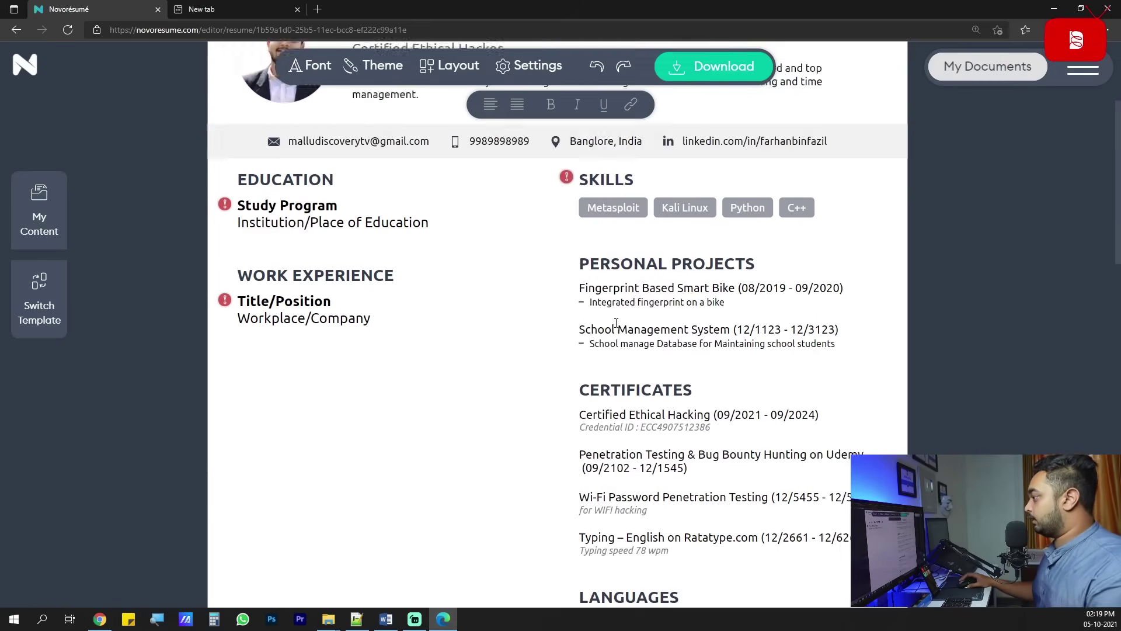
scroll(618, 327, down, 10)
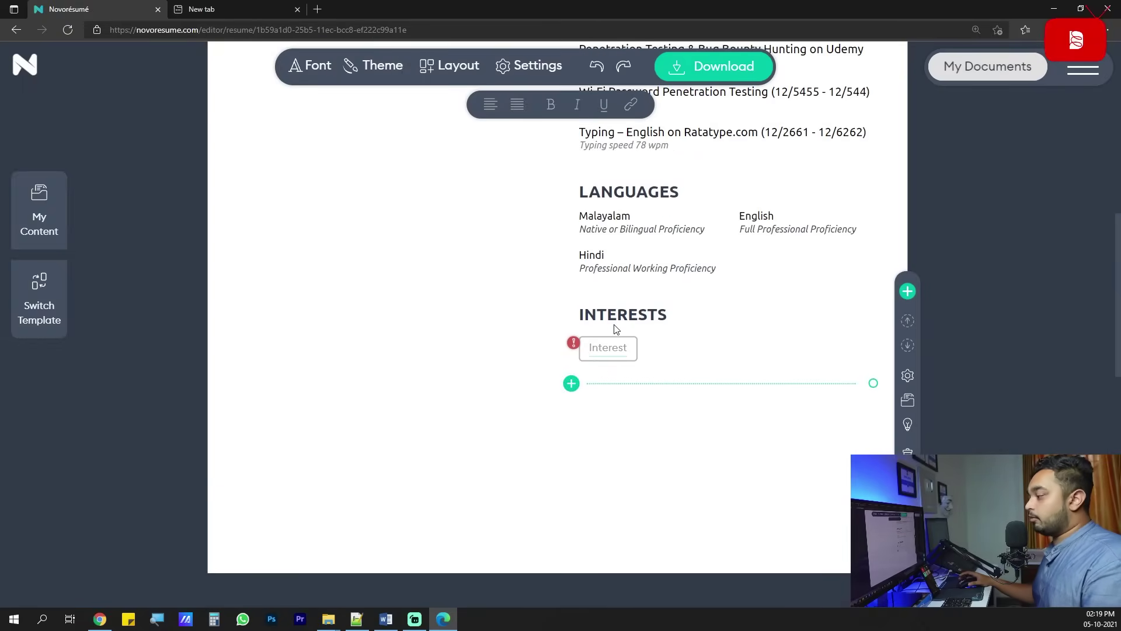
scroll(614, 329, up, 10)
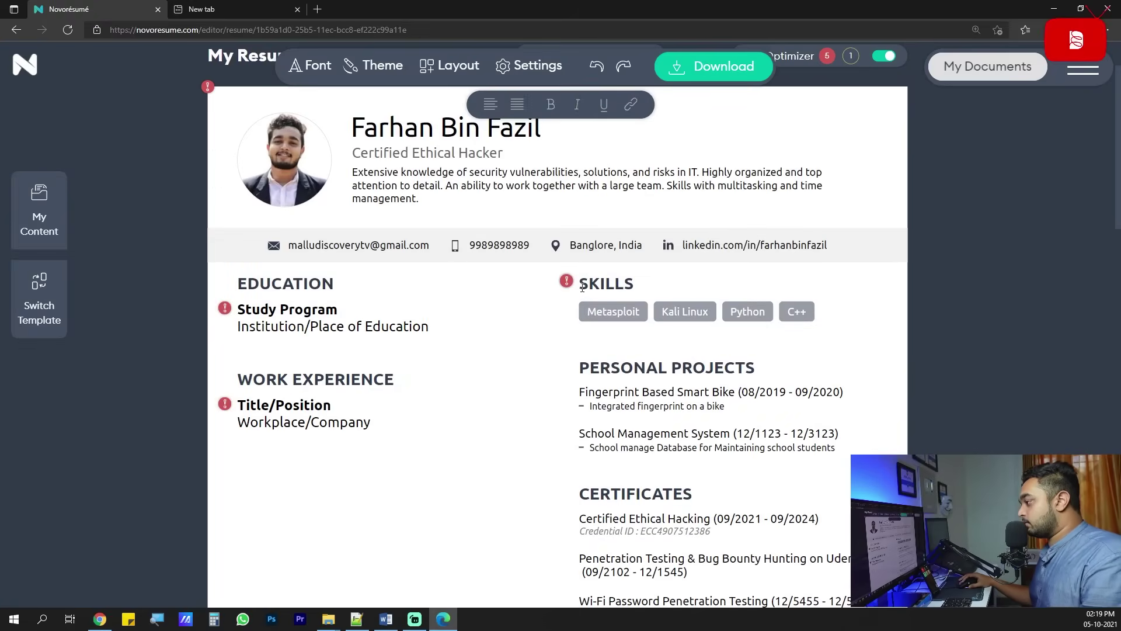
click(583, 286)
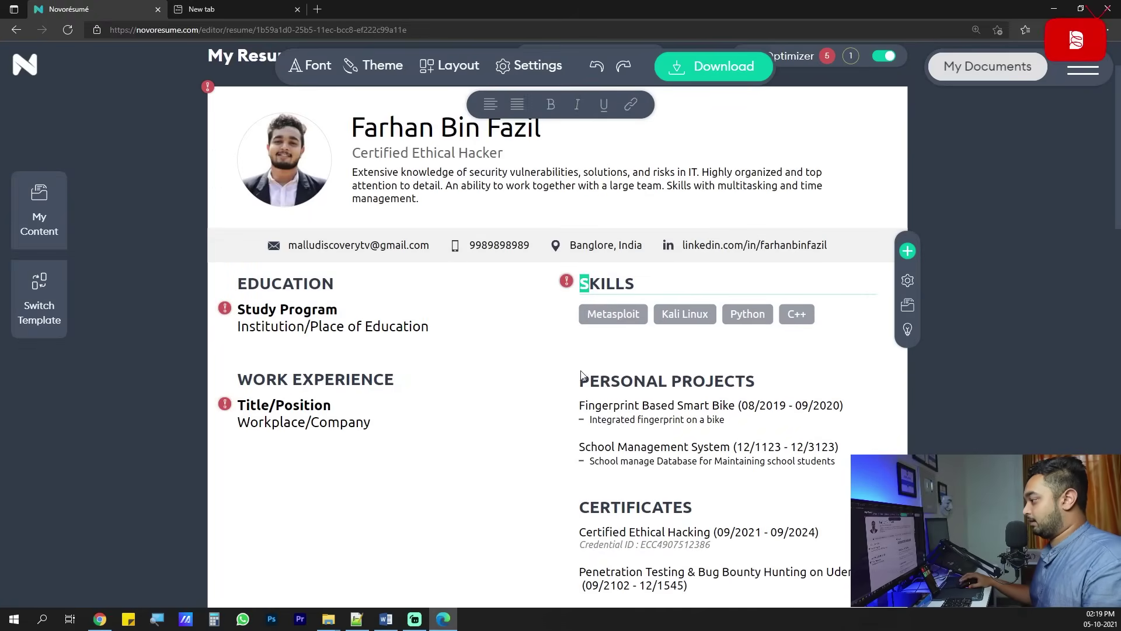
click(498, 358)
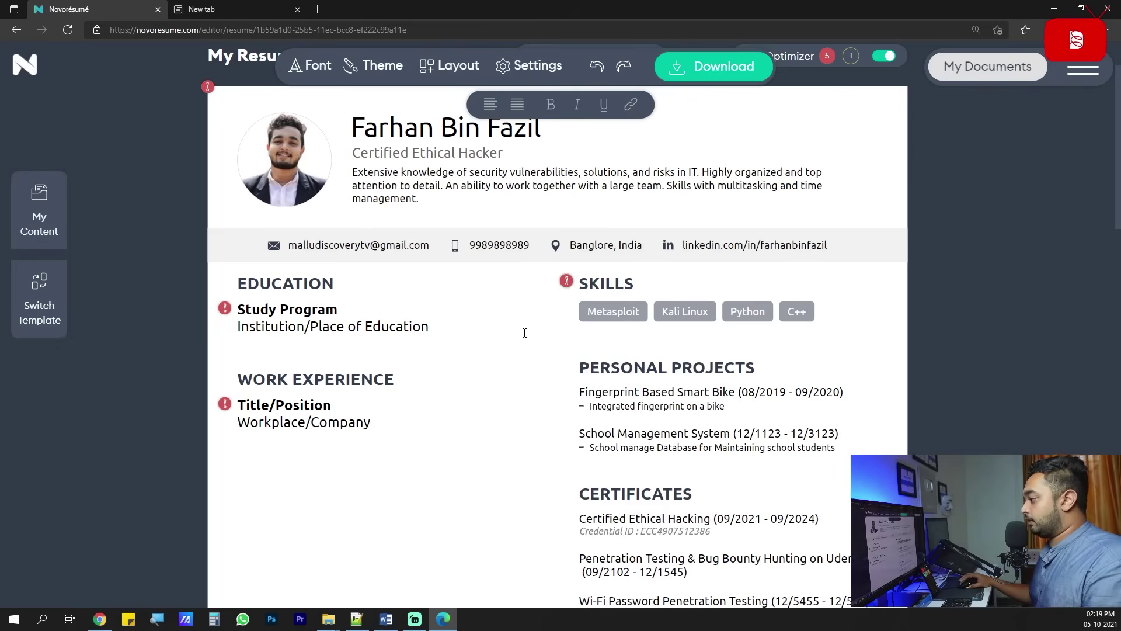
click(591, 310)
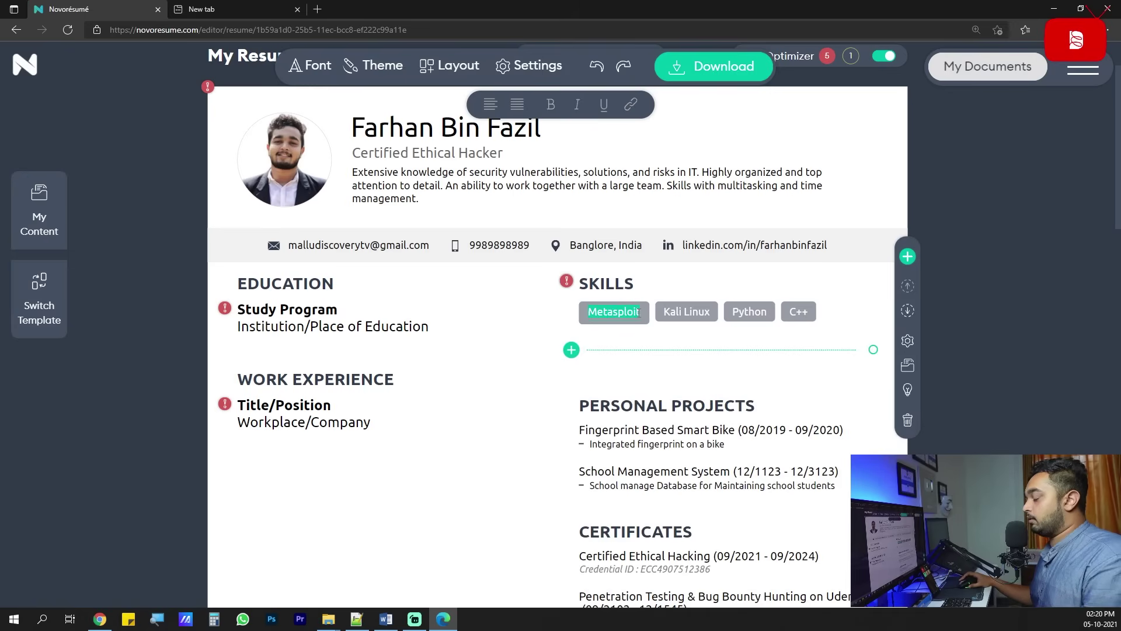
click(541, 358)
scroll(507, 384, down, 8)
scroll(587, 372, down, 1)
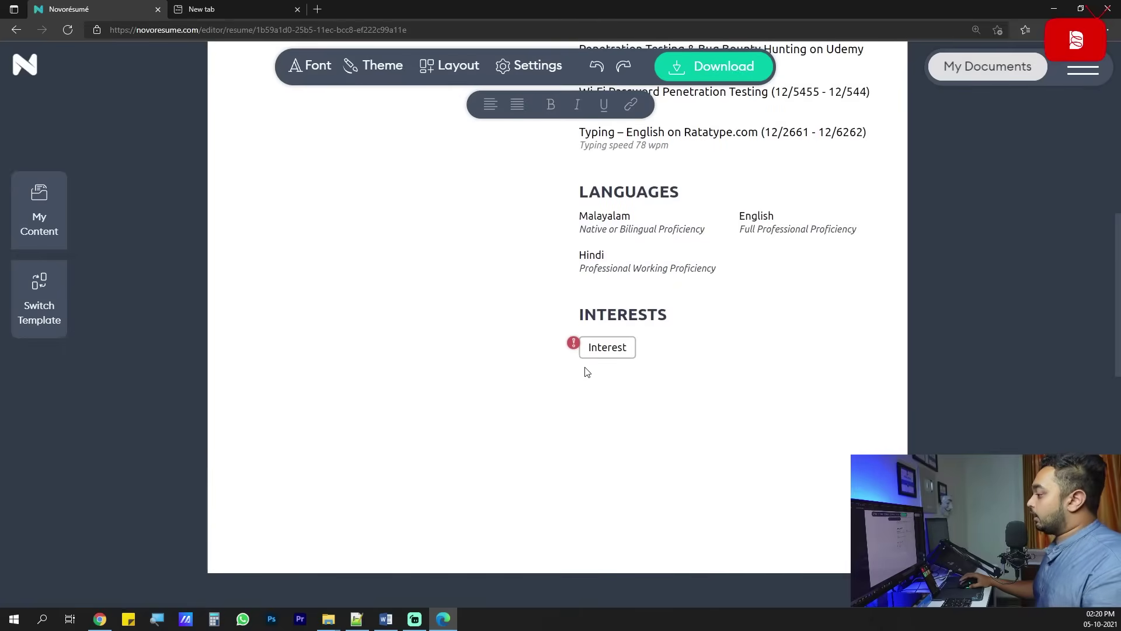
click(624, 348)
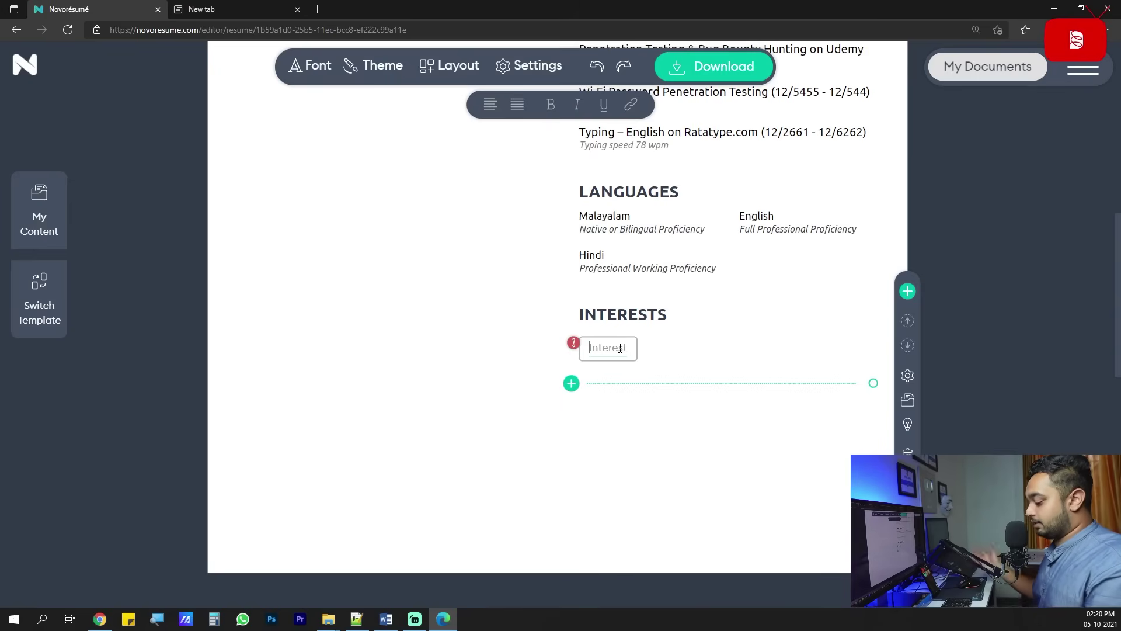
Enter Gaming, Video editing, Content creation and Youtube as the four interest tags.
text(Gaming)
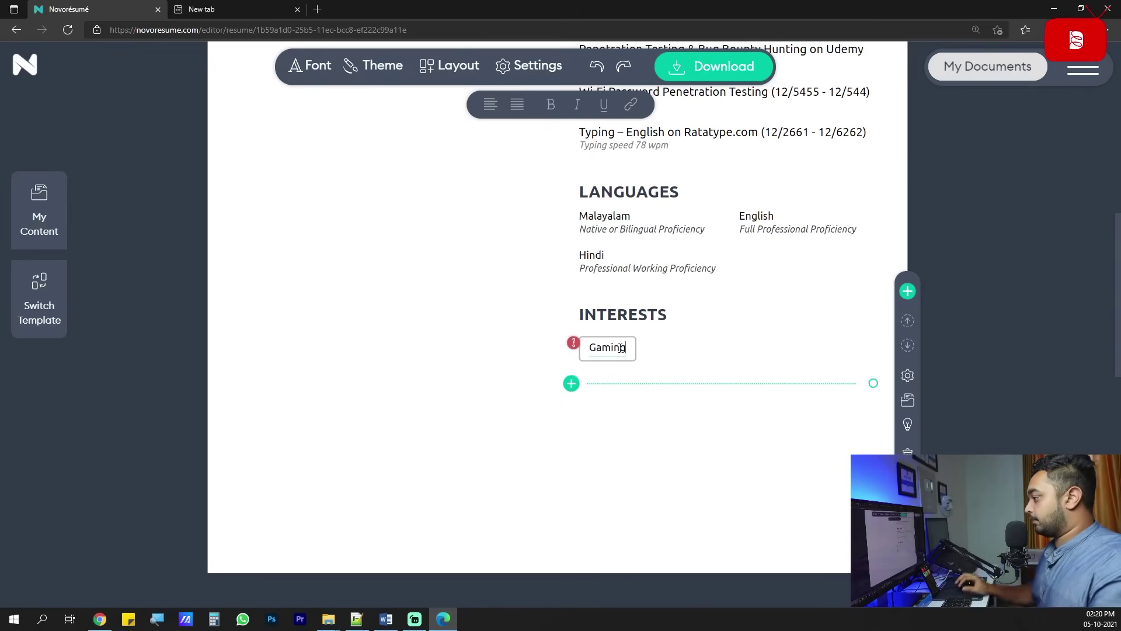
click(571, 383)
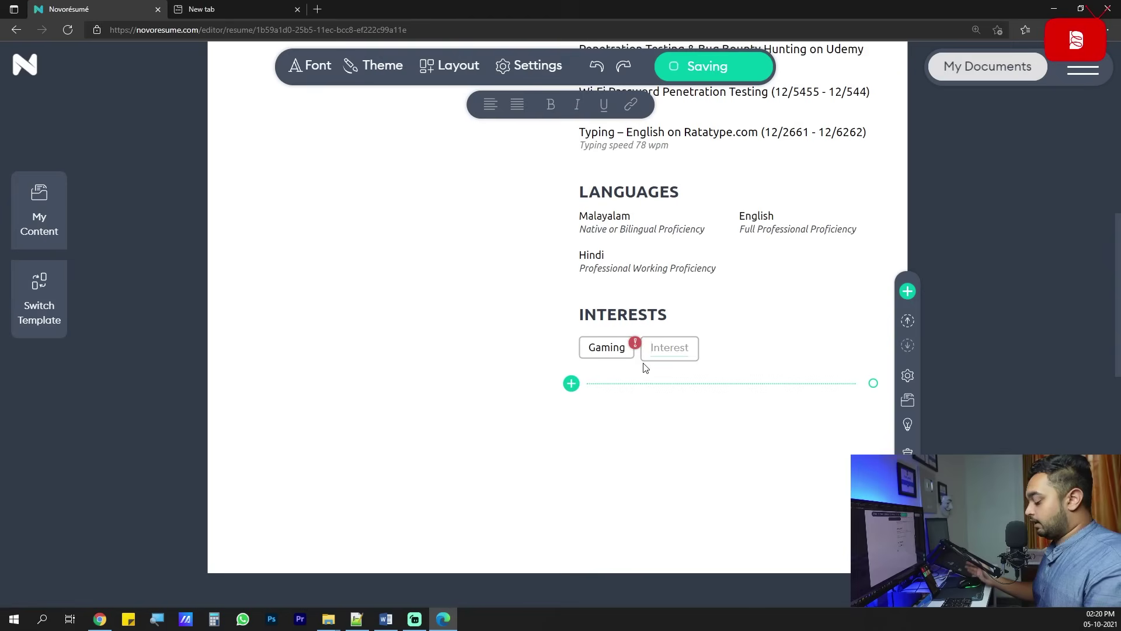
text(Vid)
key(BackSpace)
key(BackSpace)
key(BackSpace)
text(Video editing)
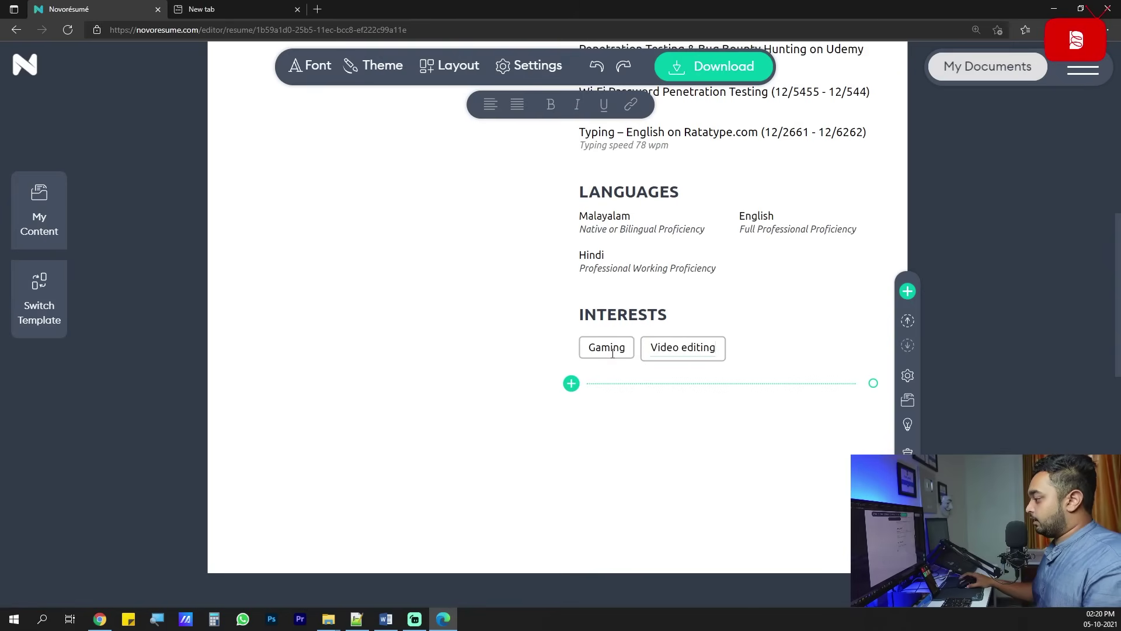
click(568, 386)
text(Conte)
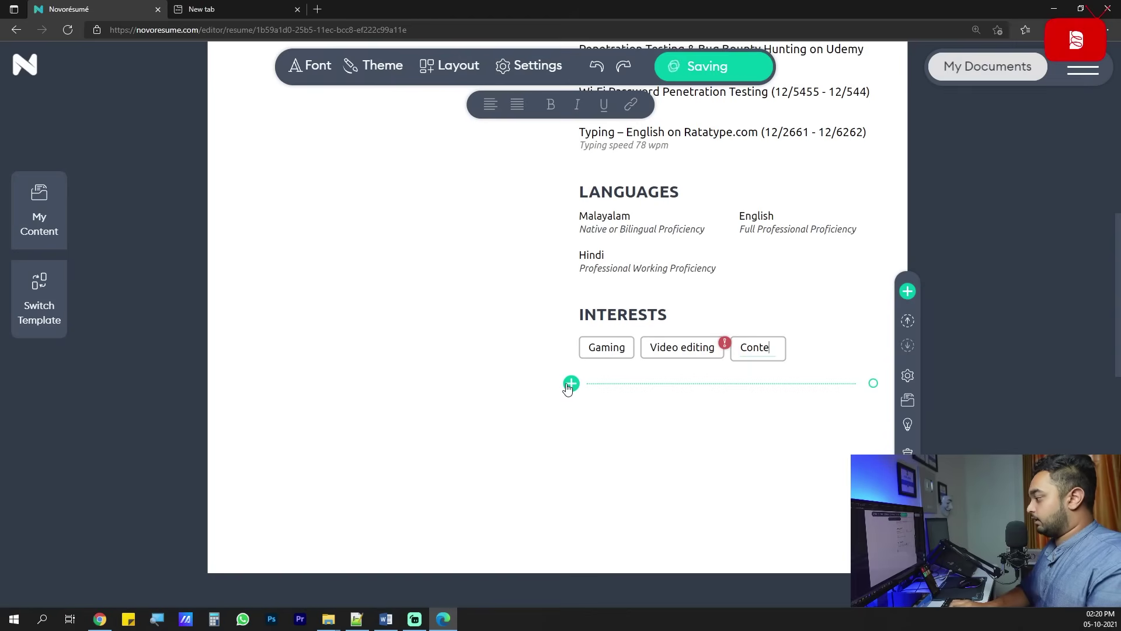
text(nt creation)
click(568, 387)
text(Youtube)
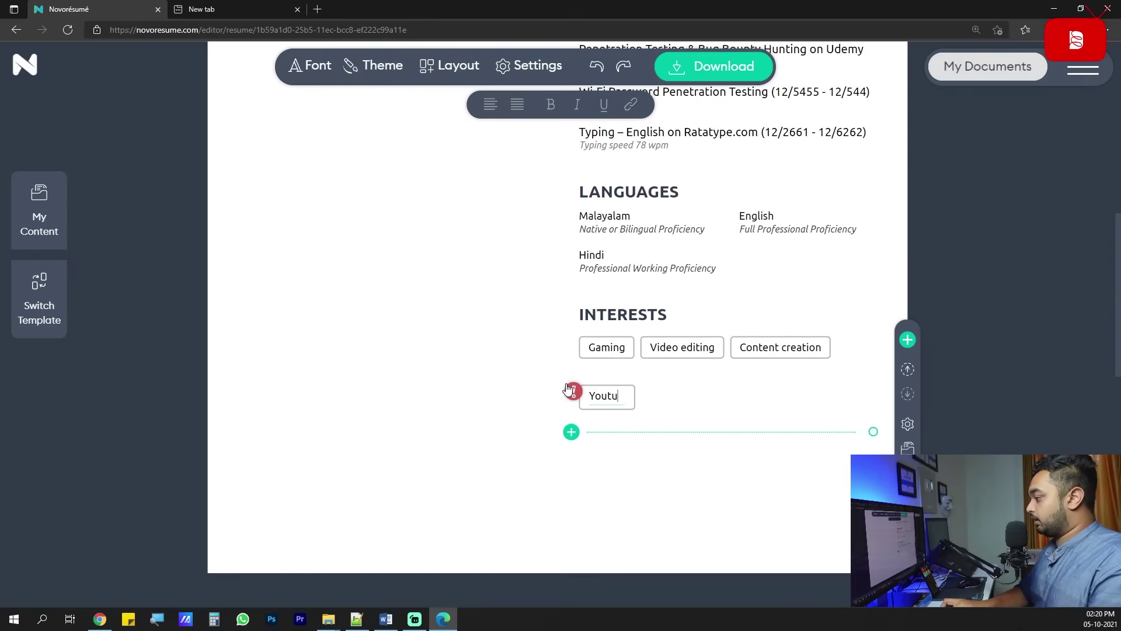
click(570, 454)
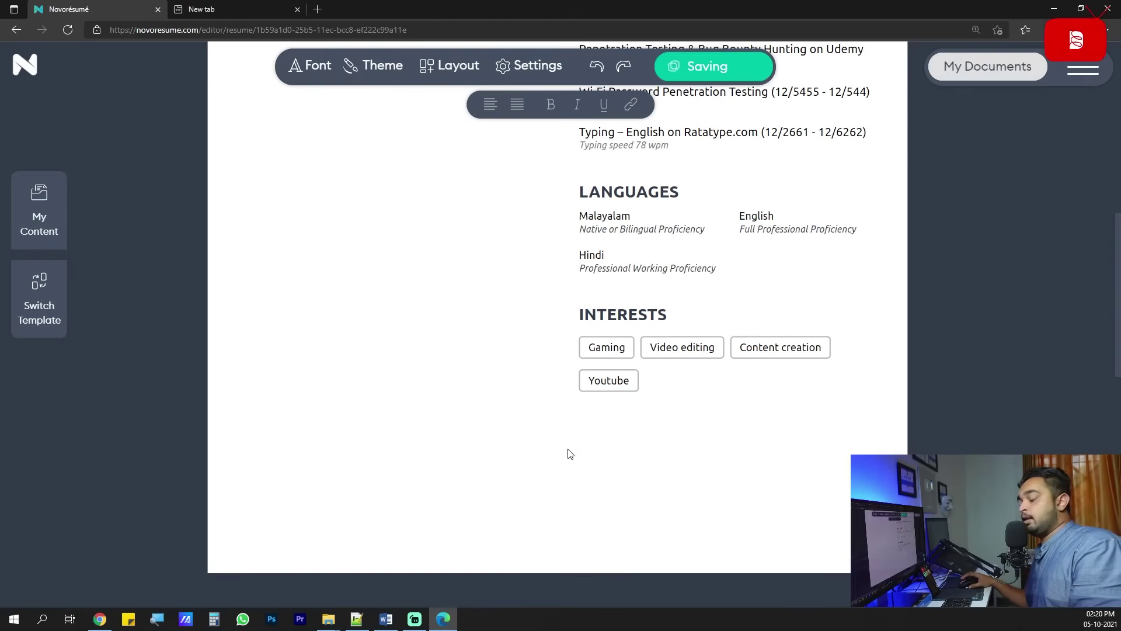
scroll(520, 395, up, 7)
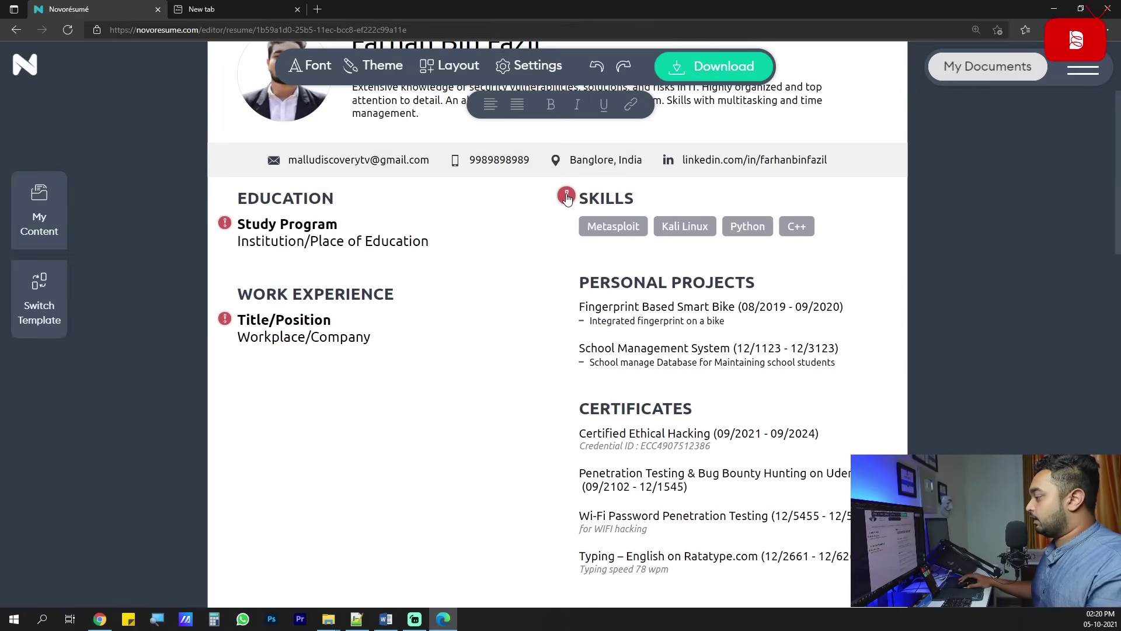
scroll(551, 260, up, 3)
click(569, 369)
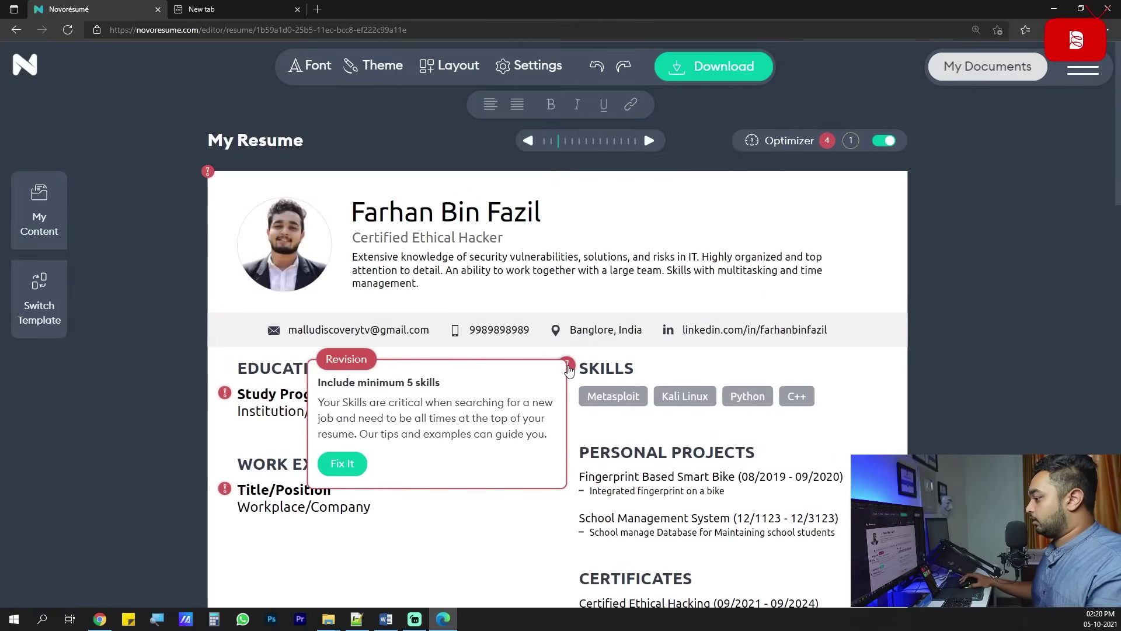
Clear the start and end dates from the Fingerprint Based Smart Bike project.
click(521, 529)
scroll(519, 523, down, 3)
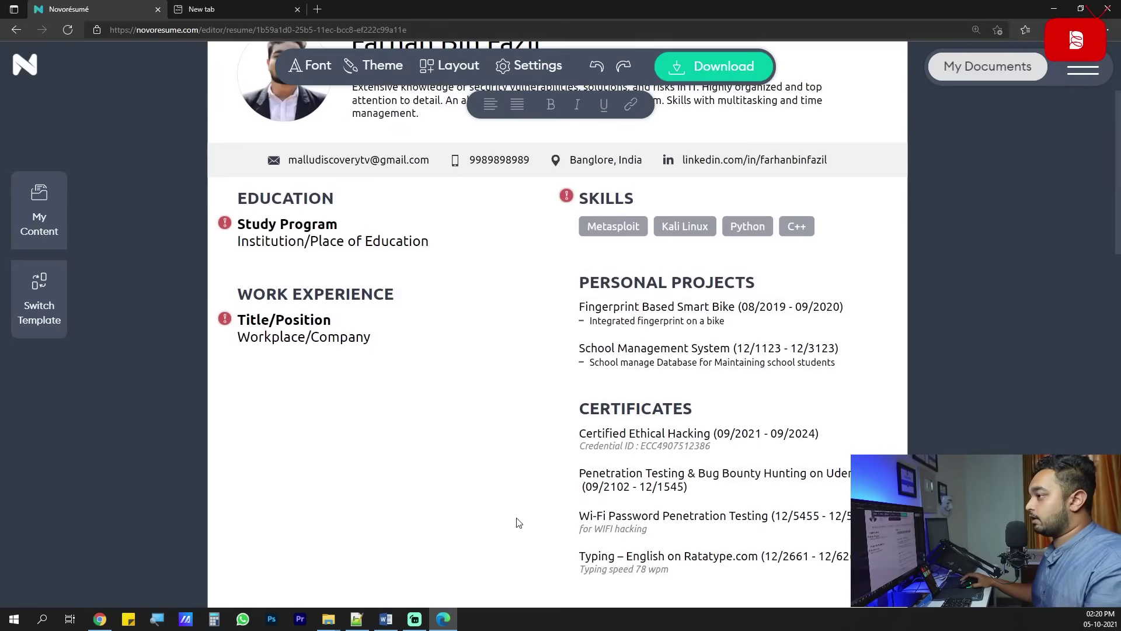
scroll(523, 421, up, 3)
scroll(550, 386, down, 2)
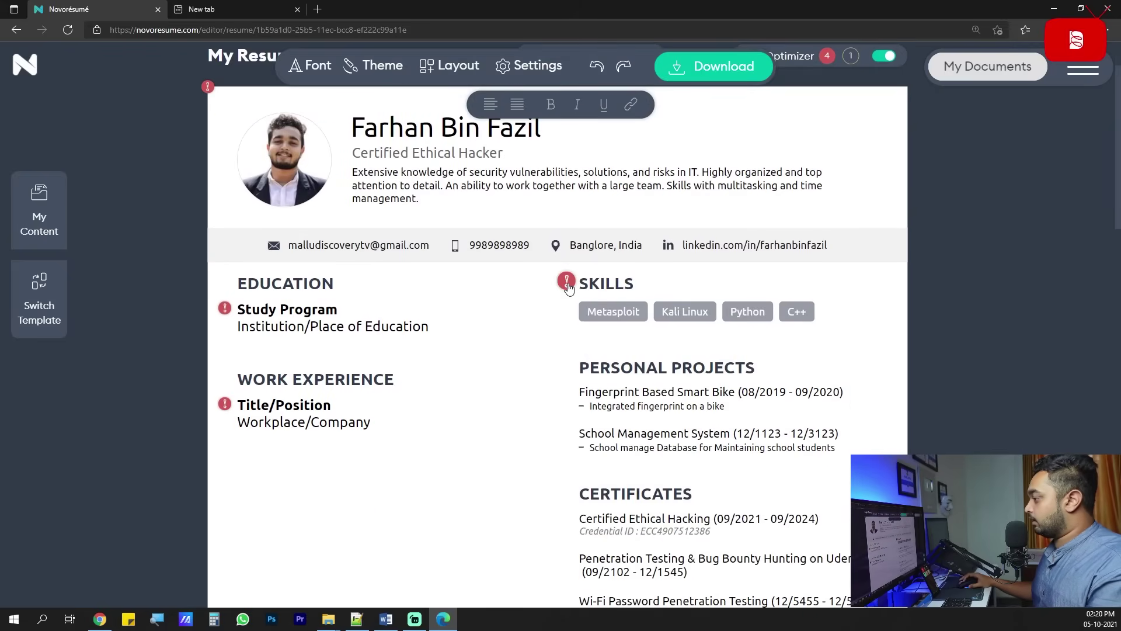
click(826, 392)
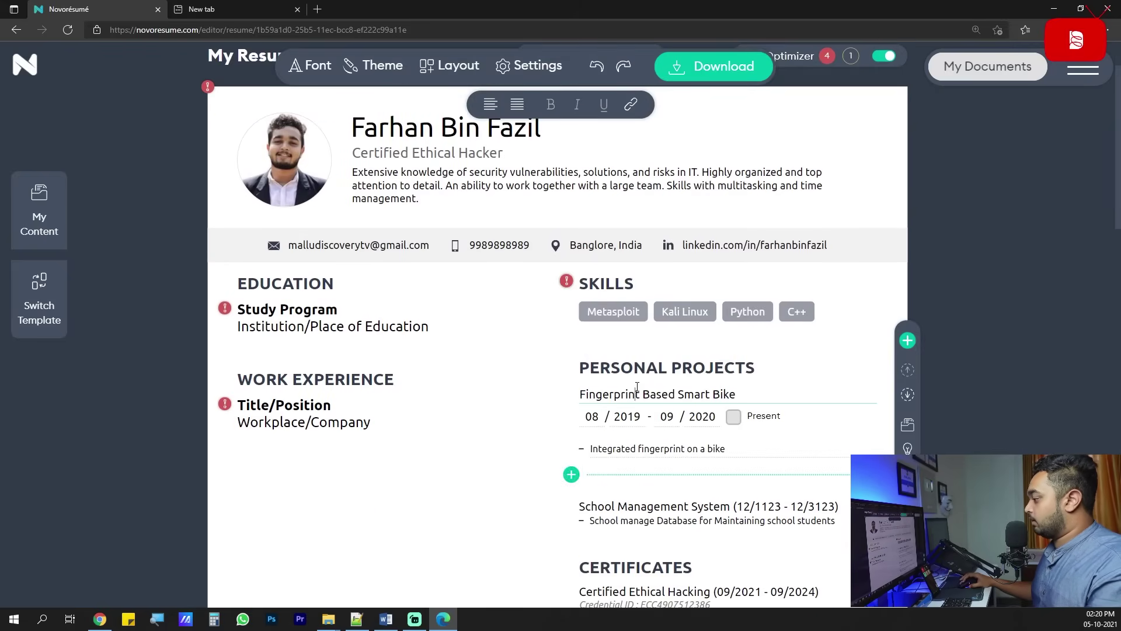
drag(709, 417, 678, 417)
key(BackSpace)
key(BackSpace)
key(BackSpace)
key(BackSpace)
key(BackSpace)
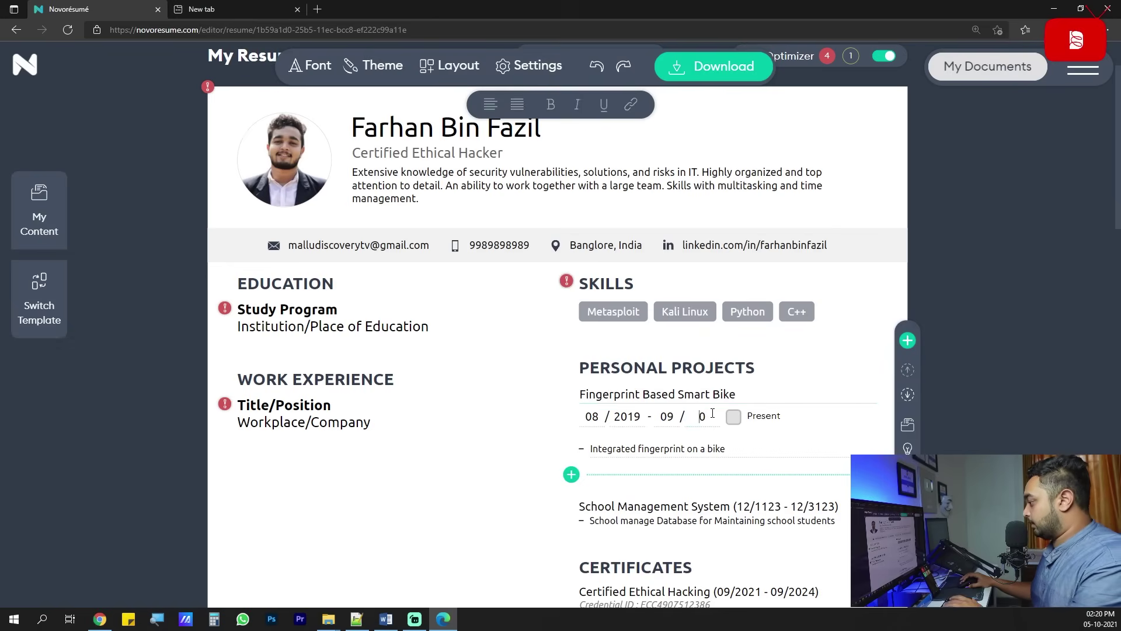
key(BackSpace)
key(BackSpace)
key(BackSpace)
key(BackSpace)
key(BackSpace)
key(BackSpace)
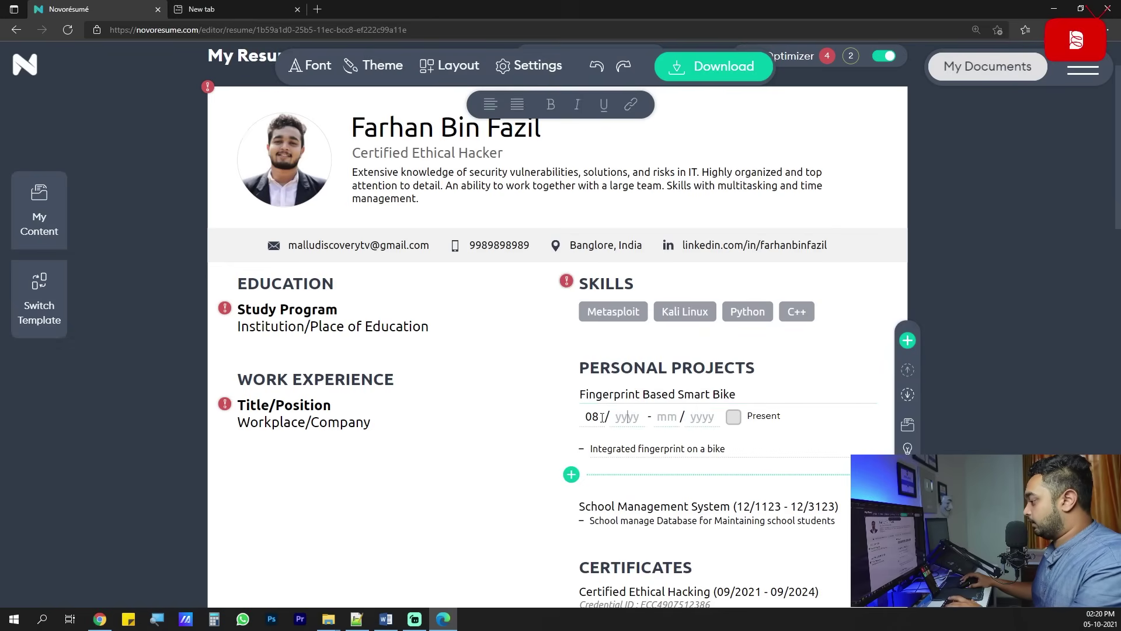
click(521, 407)
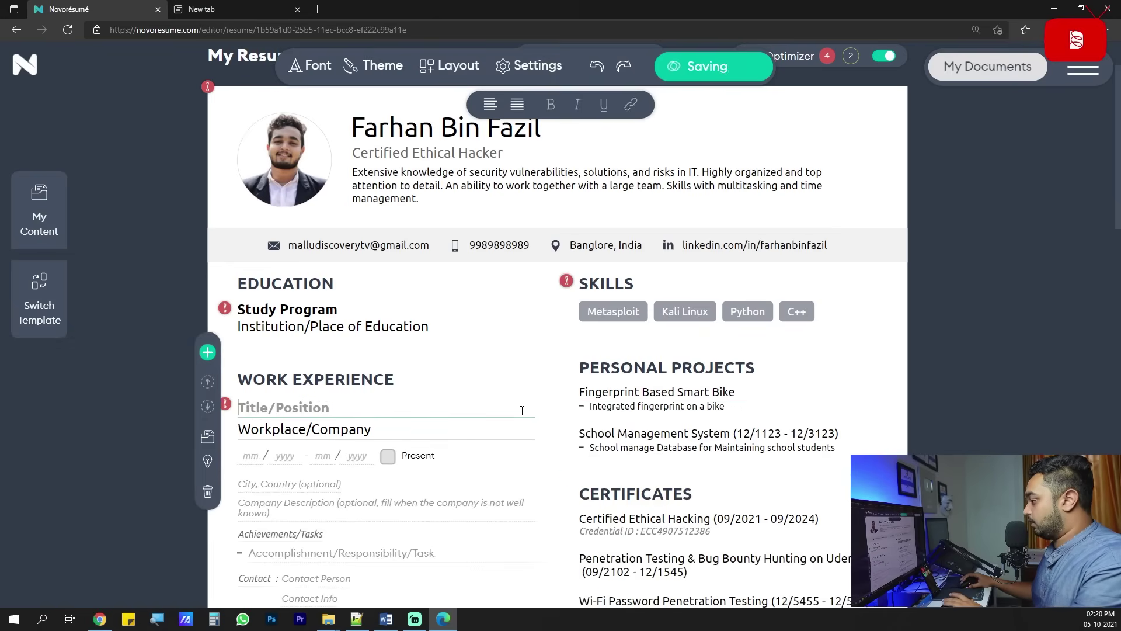
click(716, 410)
click(492, 461)
Add Java as a new skill tag from the Skills revision tip.
scroll(745, 425, up, 2)
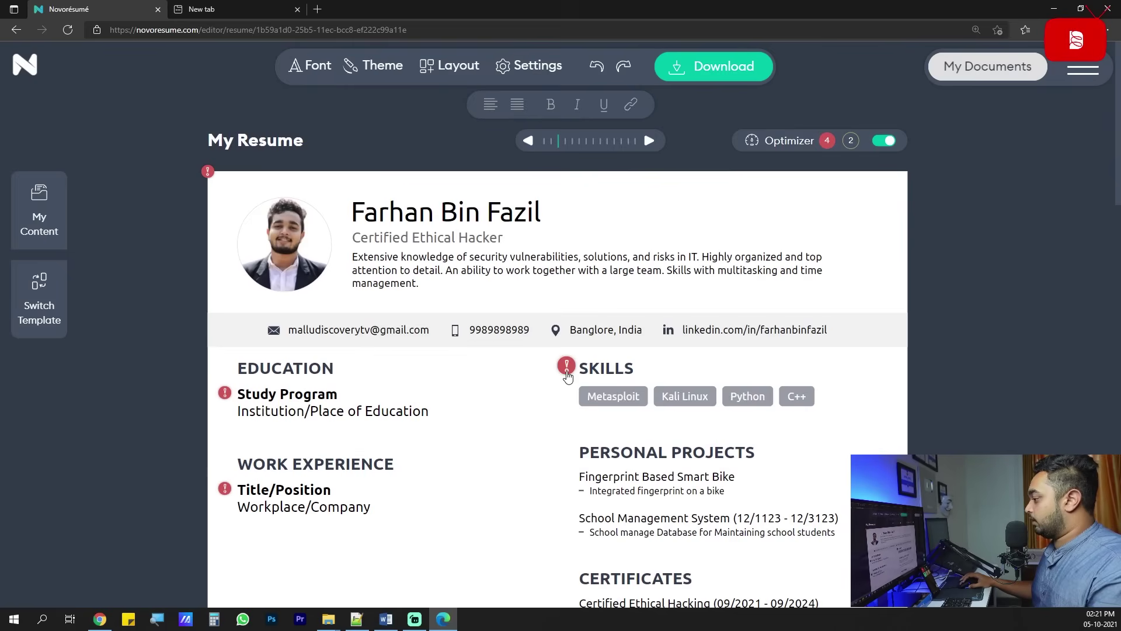
mouse_move(569, 373)
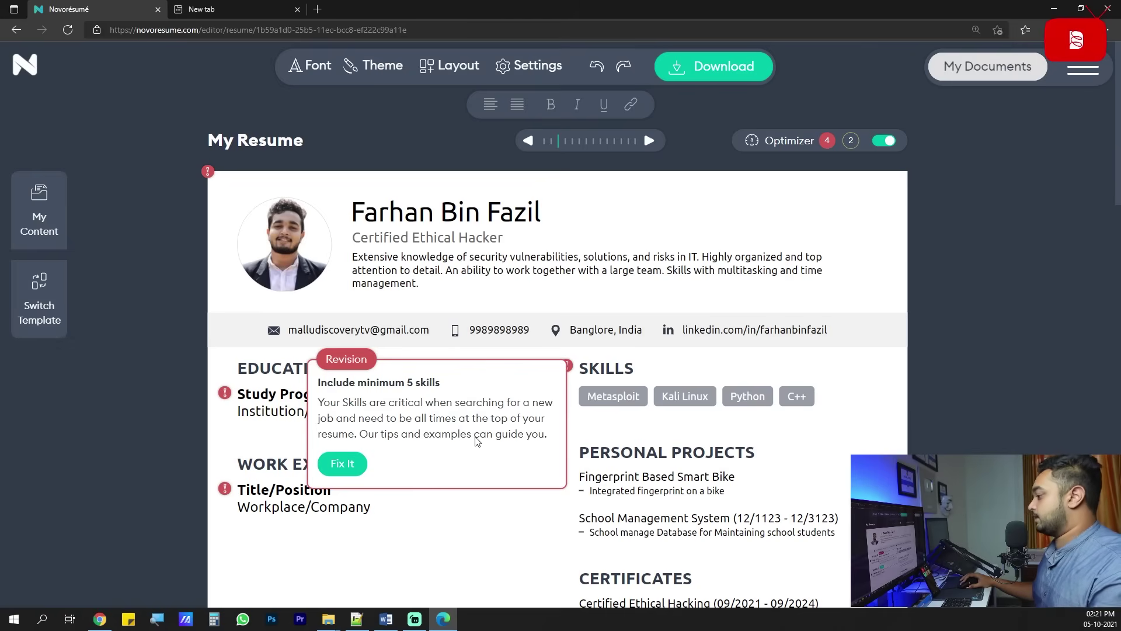
click(349, 468)
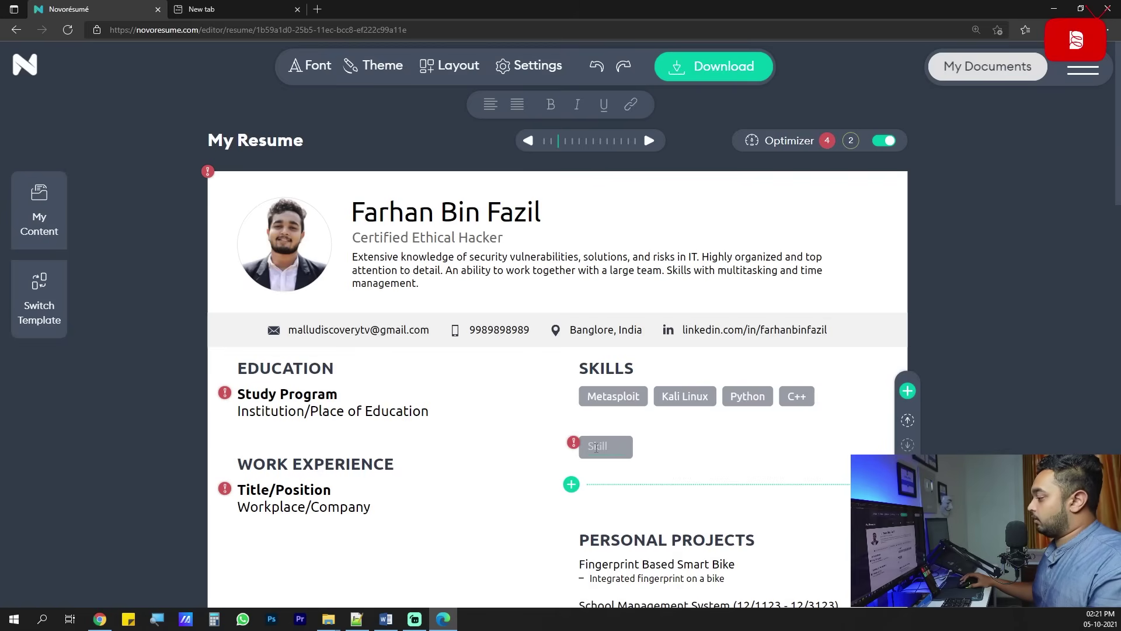
text(Java)
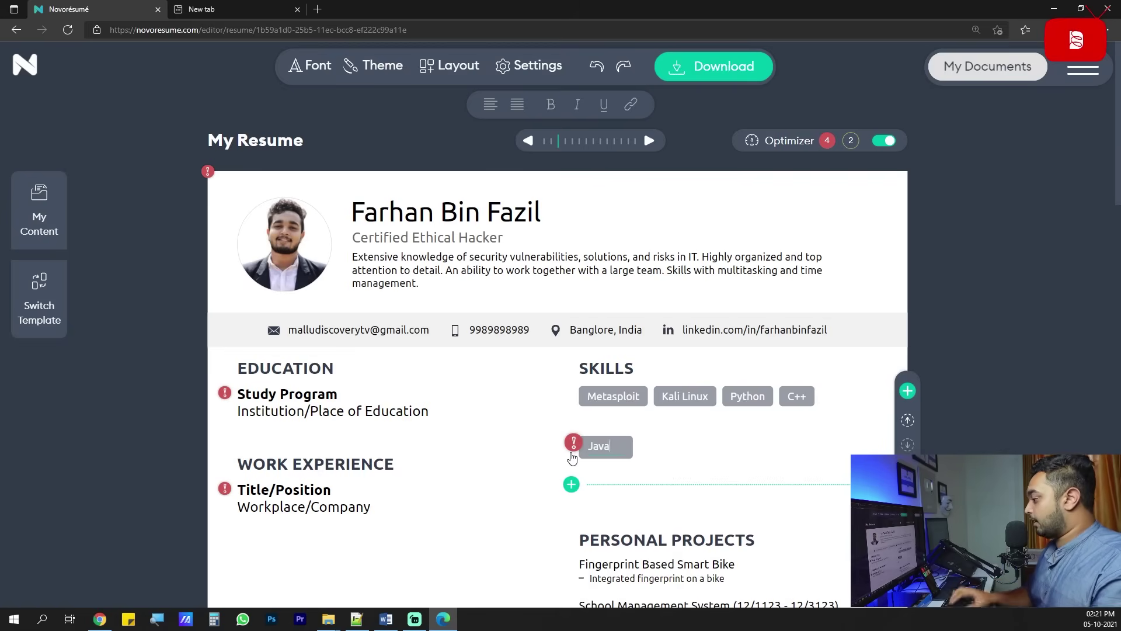
key(Return)
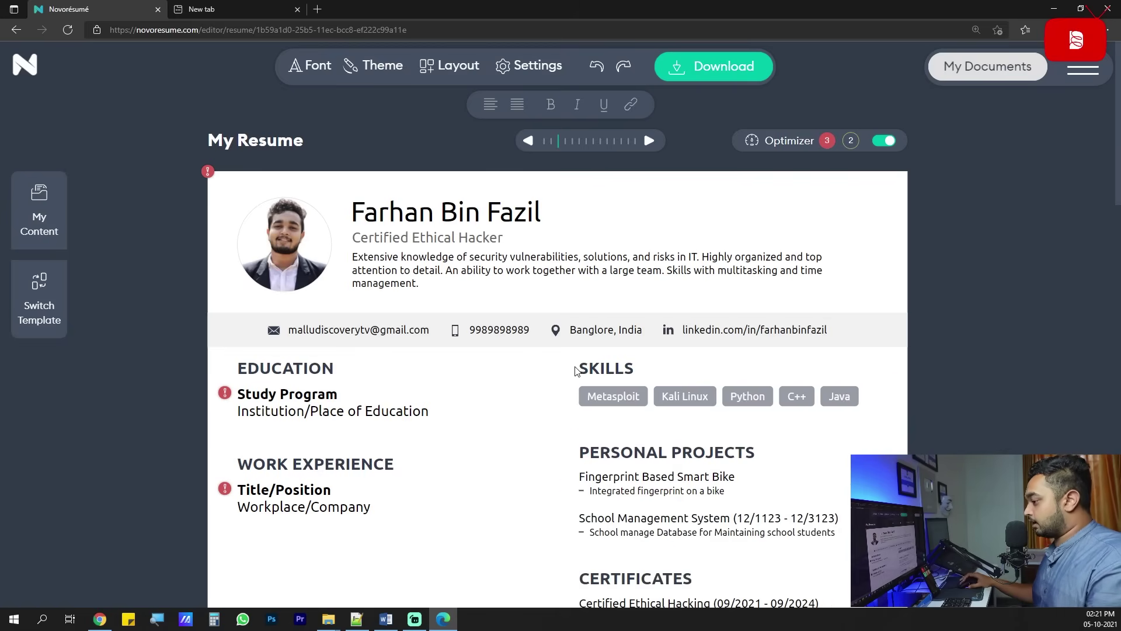
scroll(576, 371, down, 1)
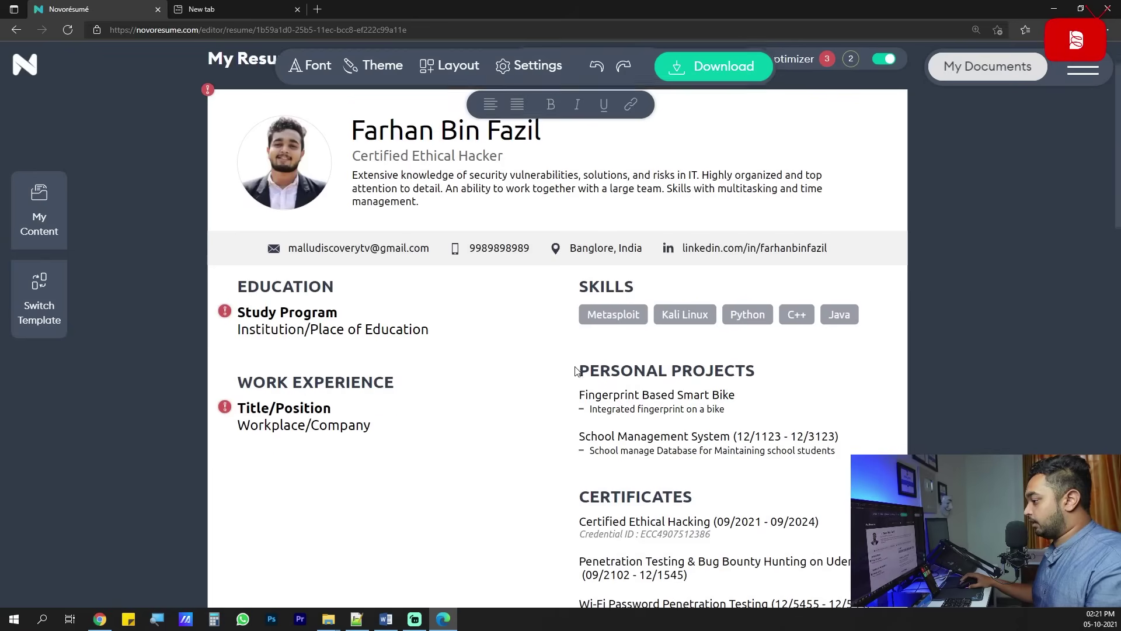
click(239, 319)
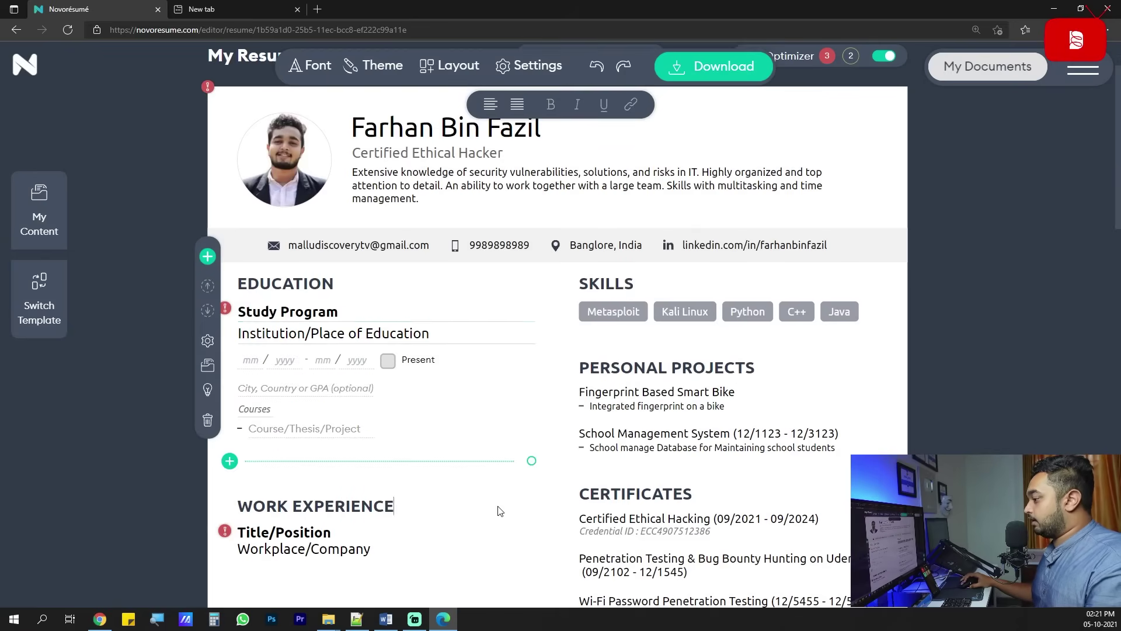
Name the study program Btech at Srinivas Institute of technology.
click(312, 312)
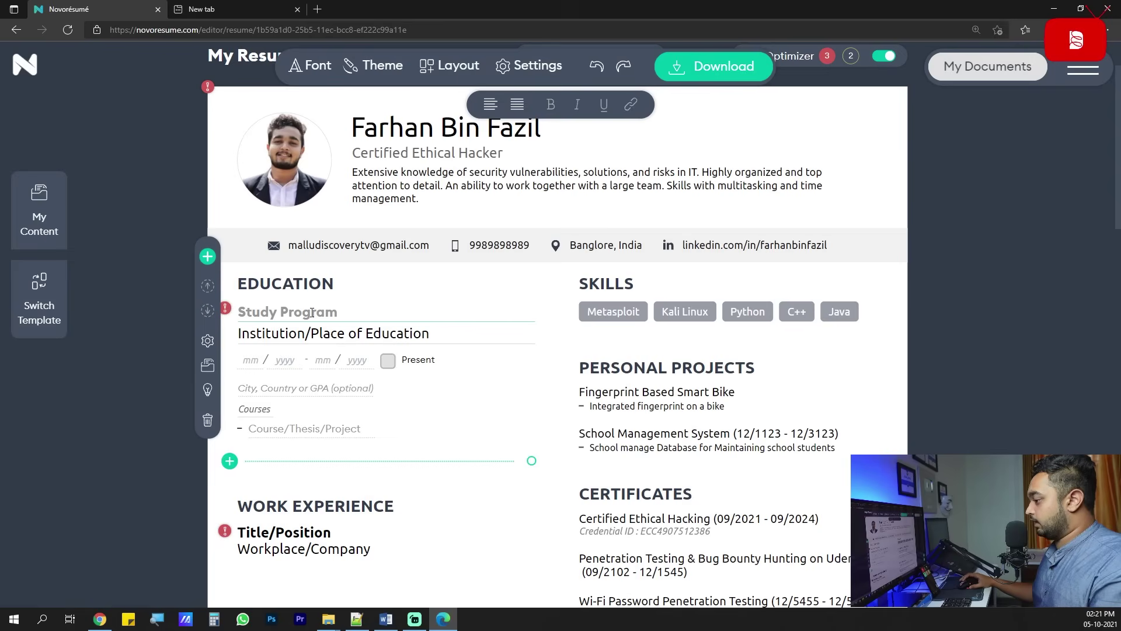
text(Btech)
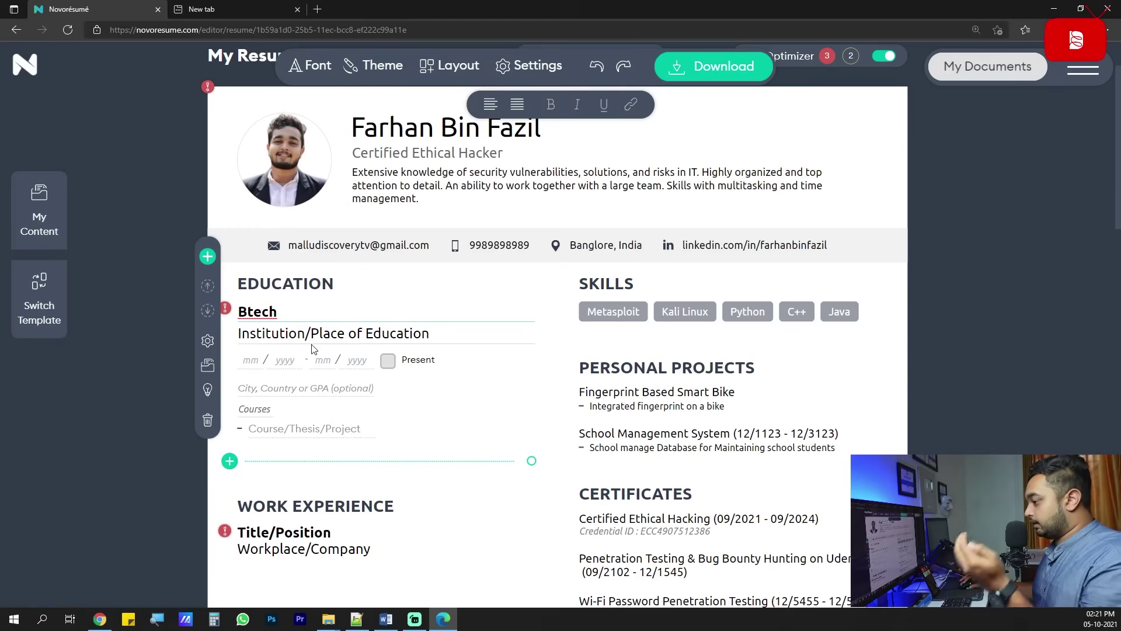
click(317, 340)
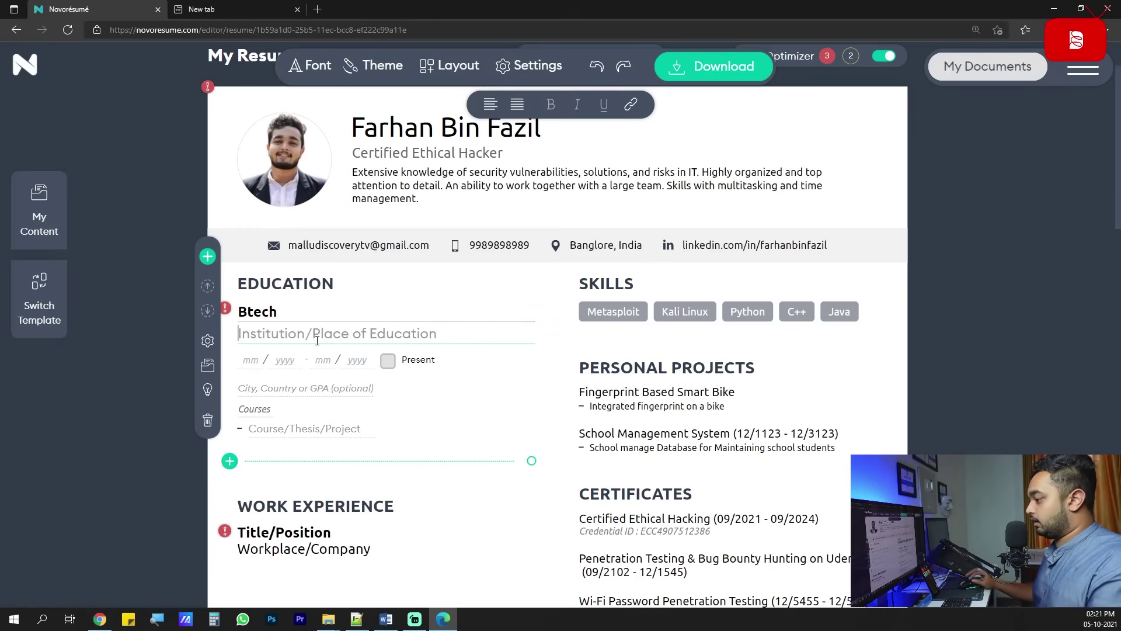
text(Sr)
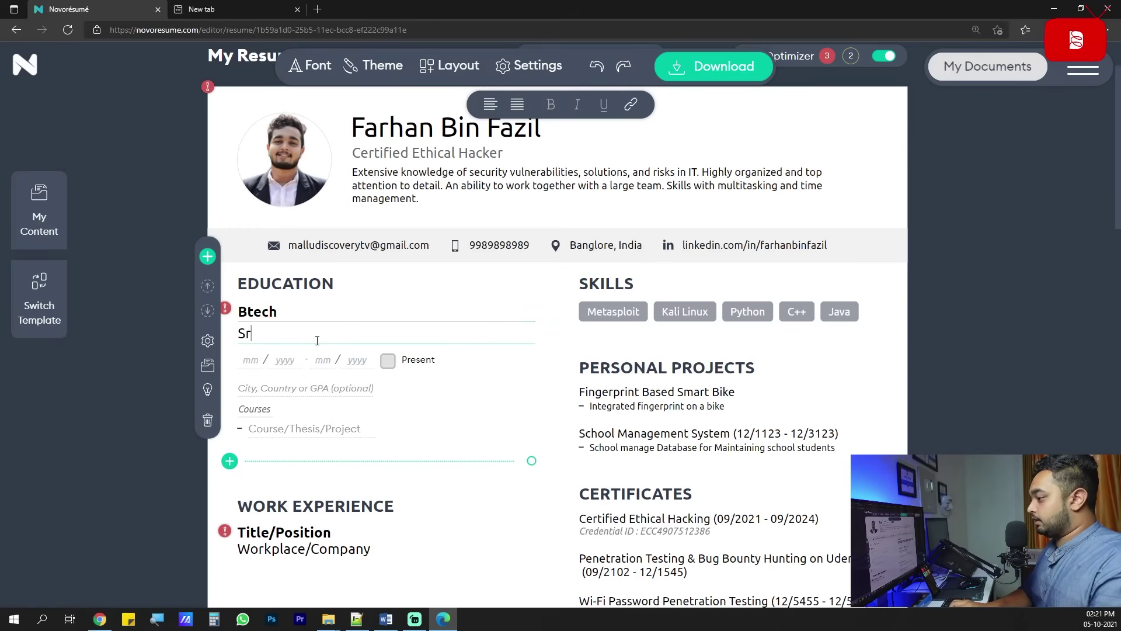
text(inivas Institu)
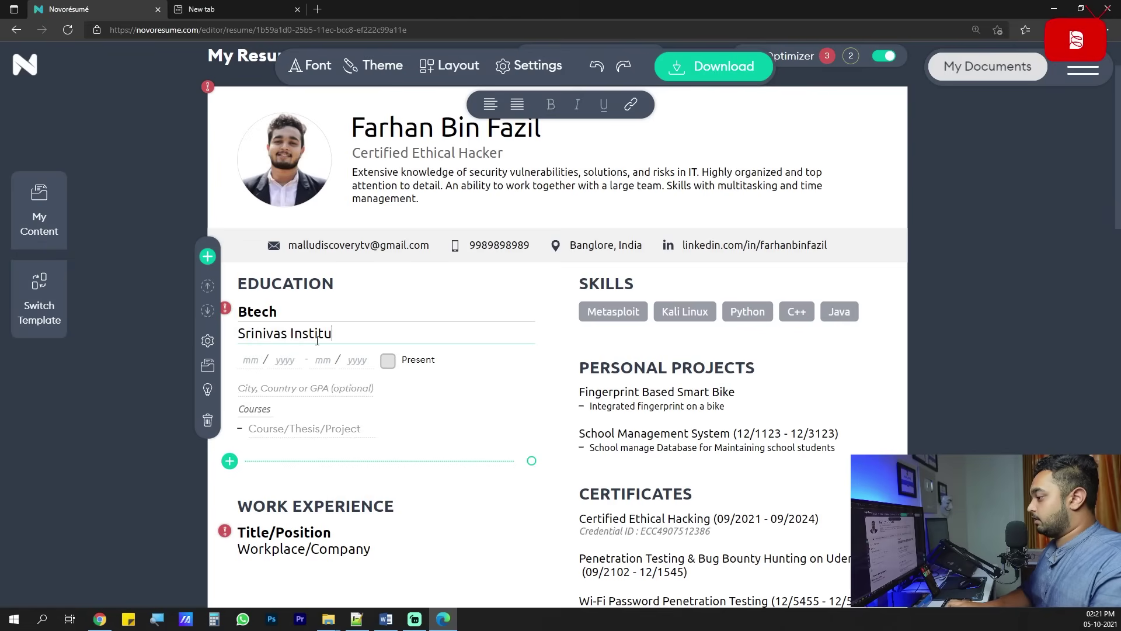
text(te of technology)
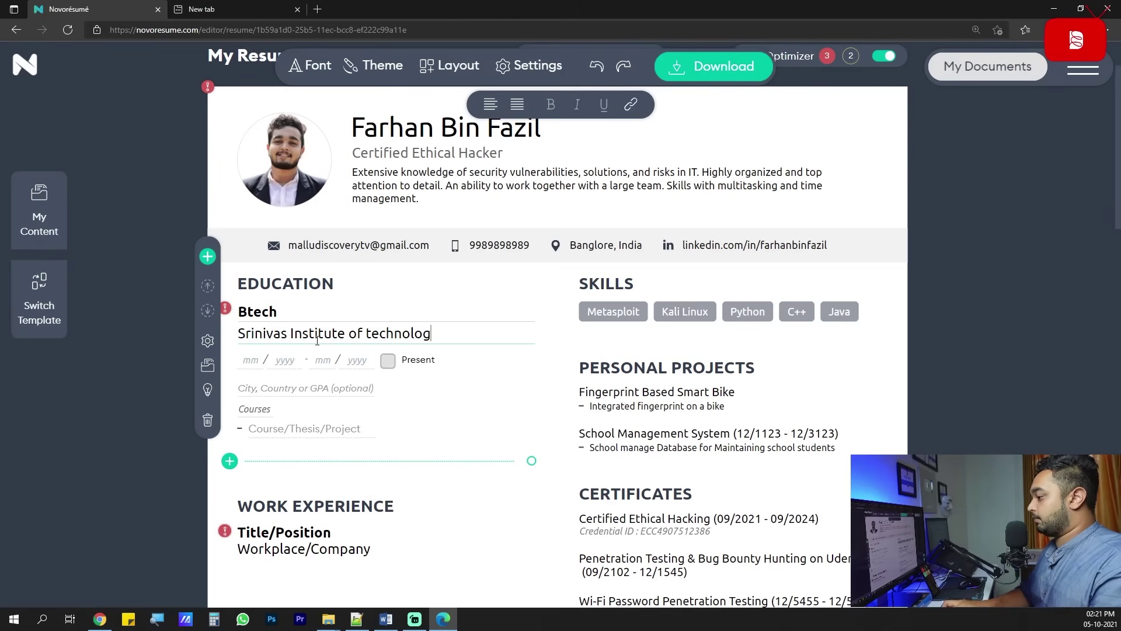
Set the Btech dates to 05/2016 – 08/2020, city Manglore, and course Computer Science.
click(255, 361)
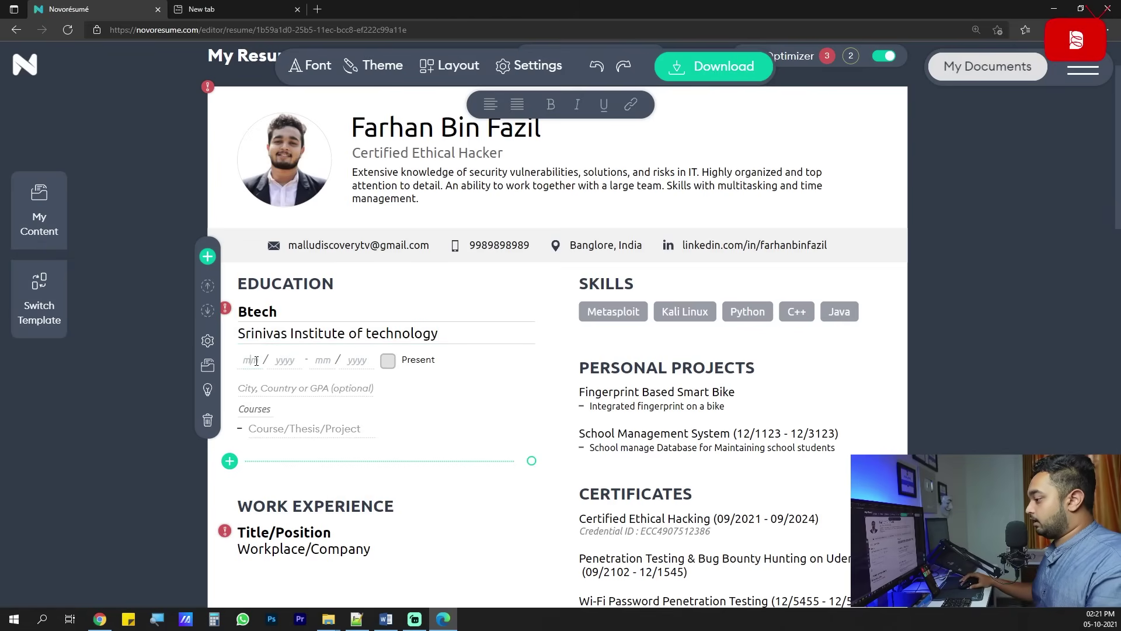
click(354, 360)
text(2020)
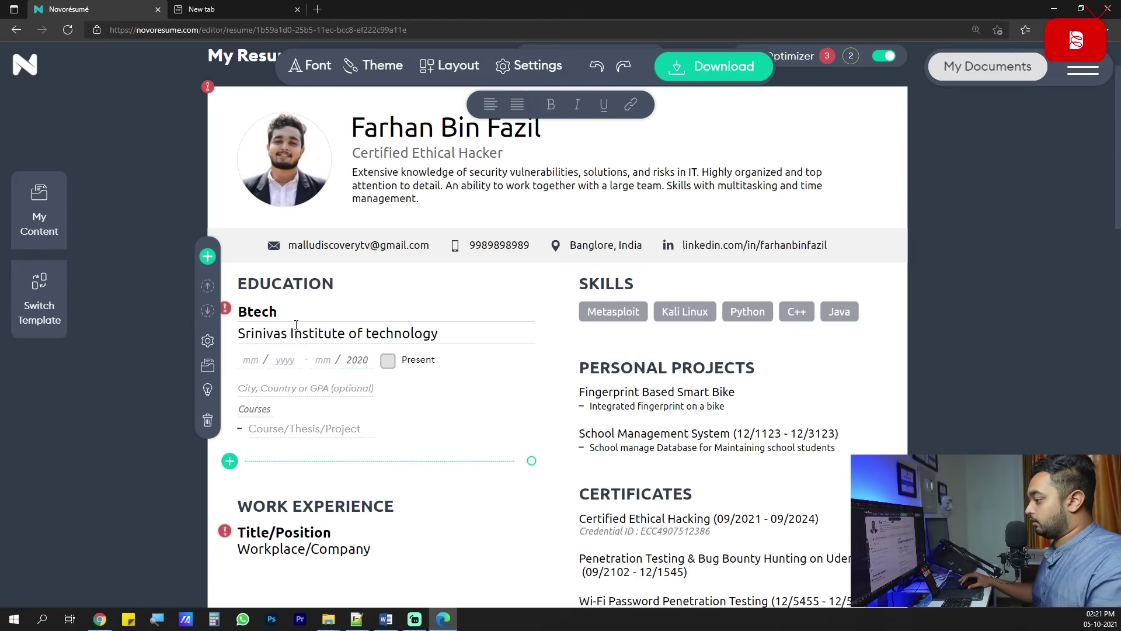
key(shift+Tab)
text(08)
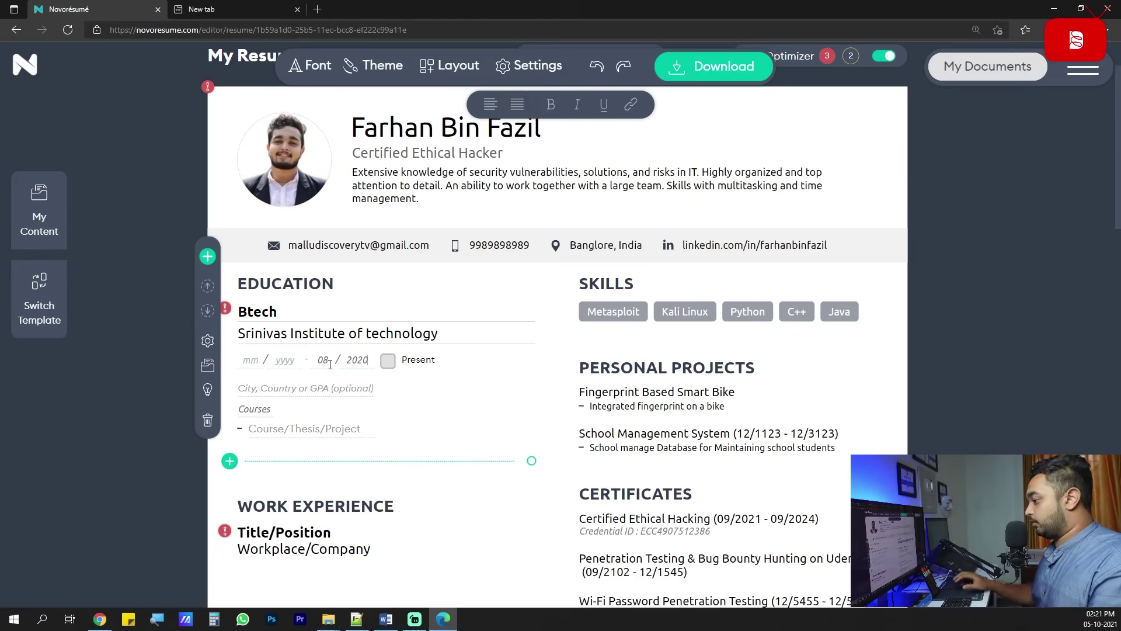
click(259, 354)
text(052016)
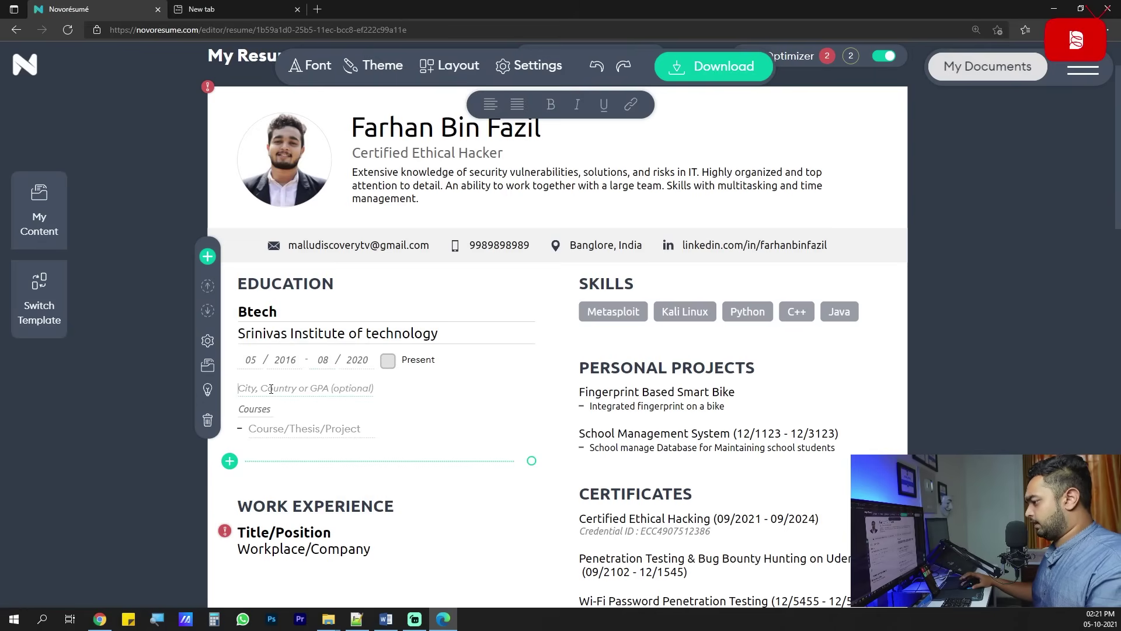
text(Manglore)
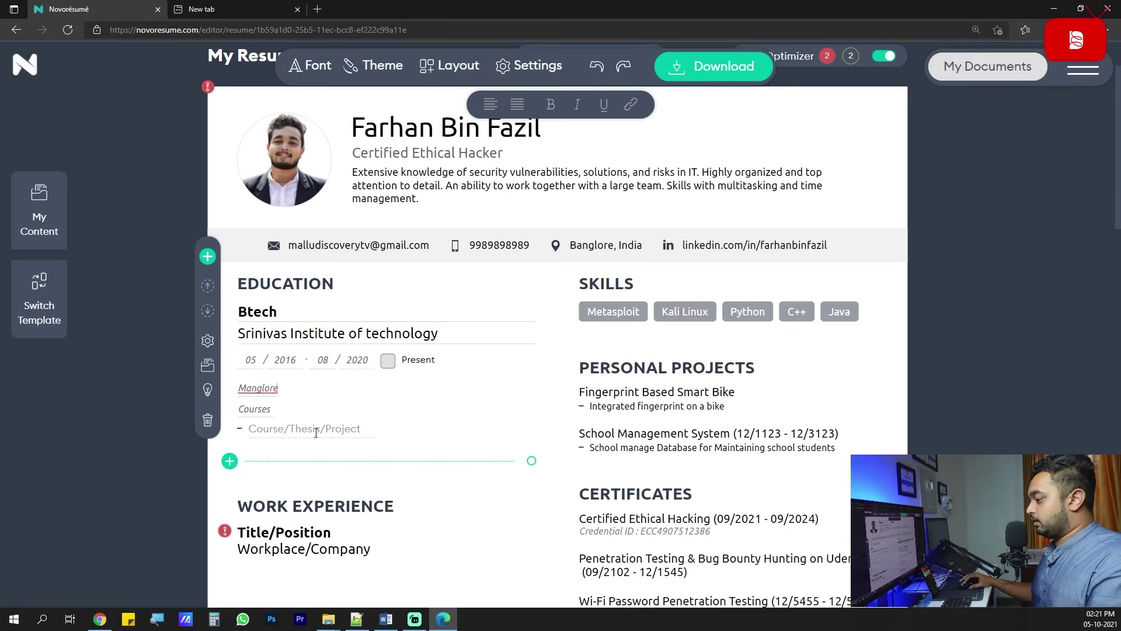
click(320, 431)
text(C)
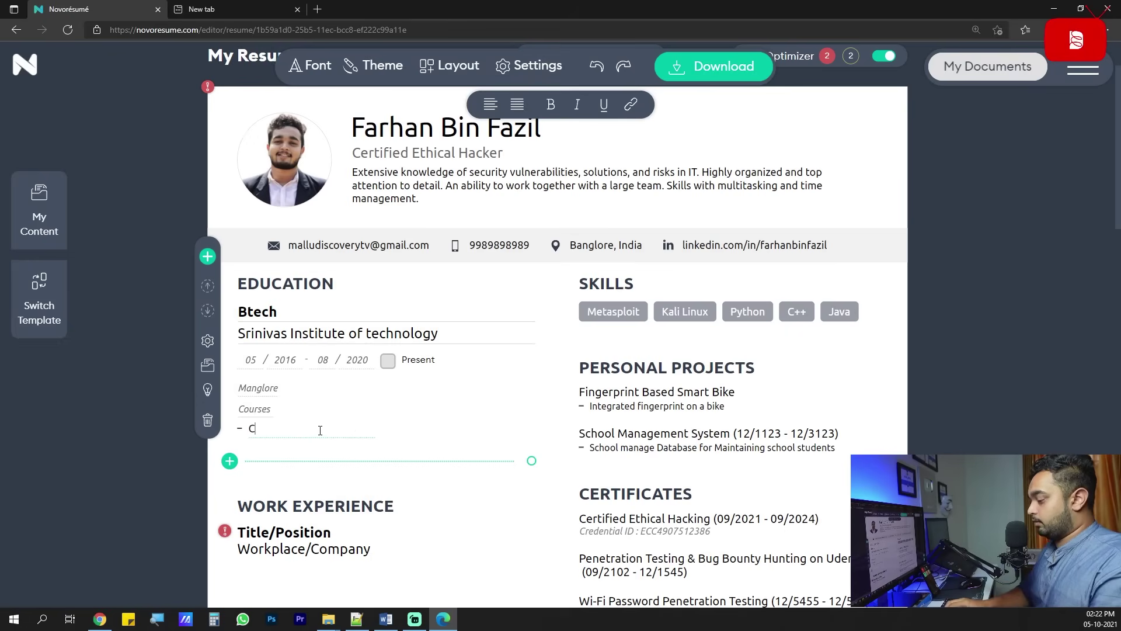
text(omputer Sci)
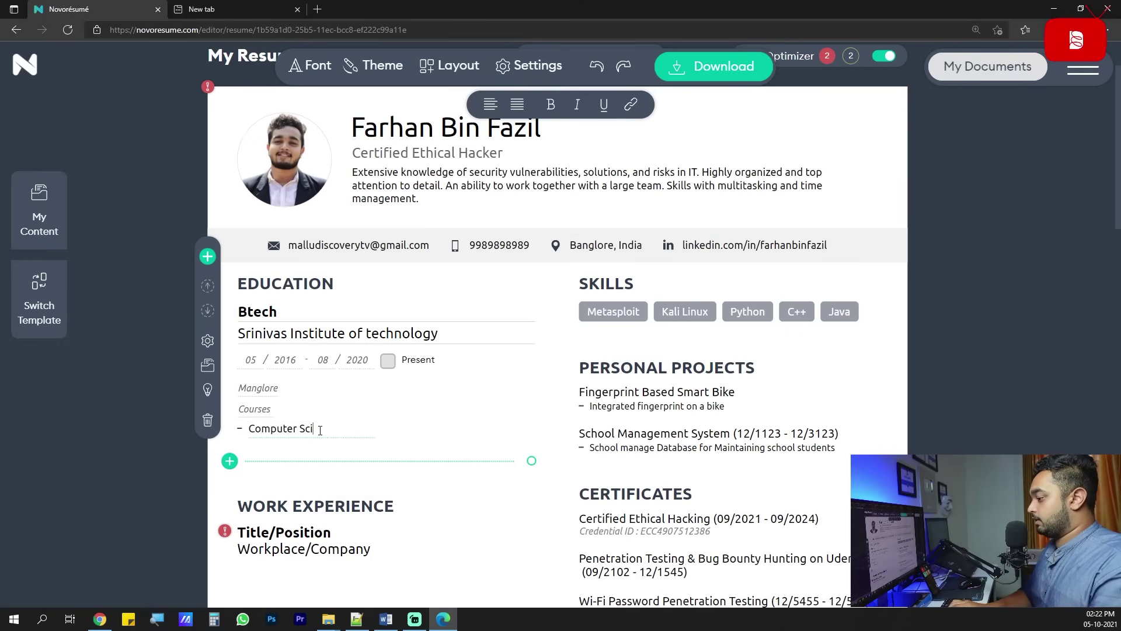
text(ence)
click(483, 507)
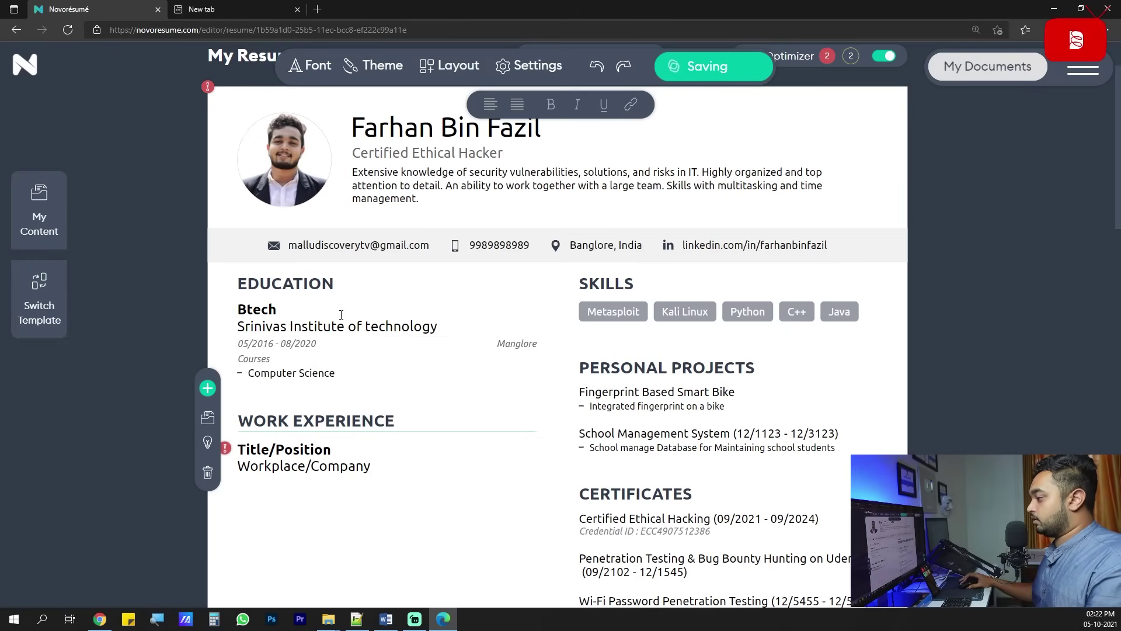
Delete the Computer Science course and the institution name from the Btech entry.
click(344, 348)
drag(292, 476, 273, 475)
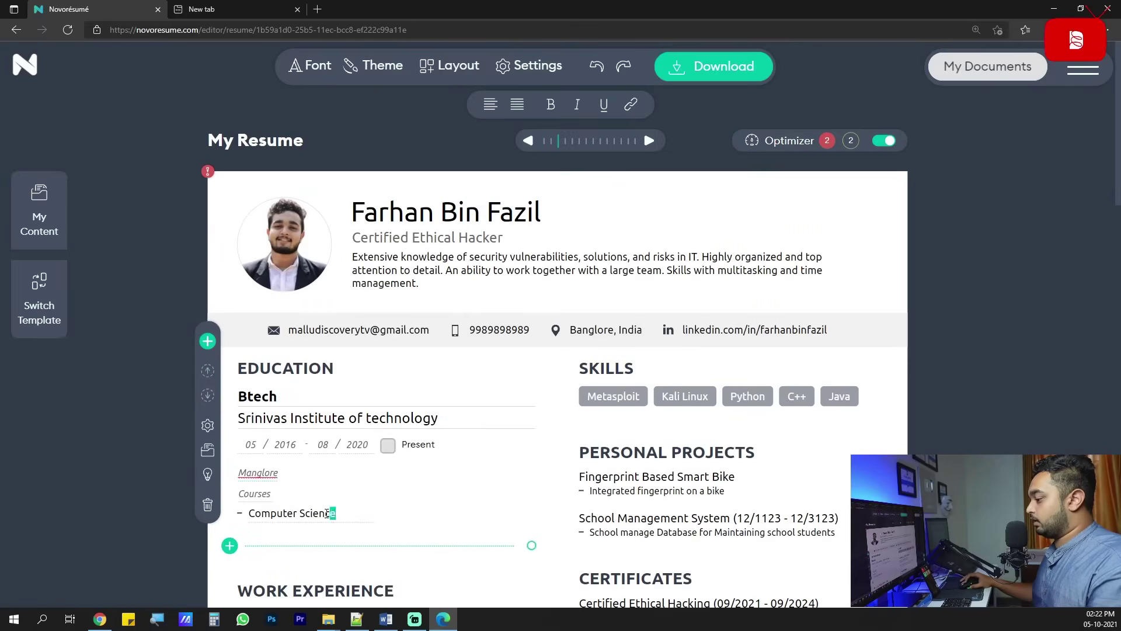
drag(335, 513, 240, 512)
key(BackSpace)
drag(444, 416, 238, 417)
key(BackSpace)
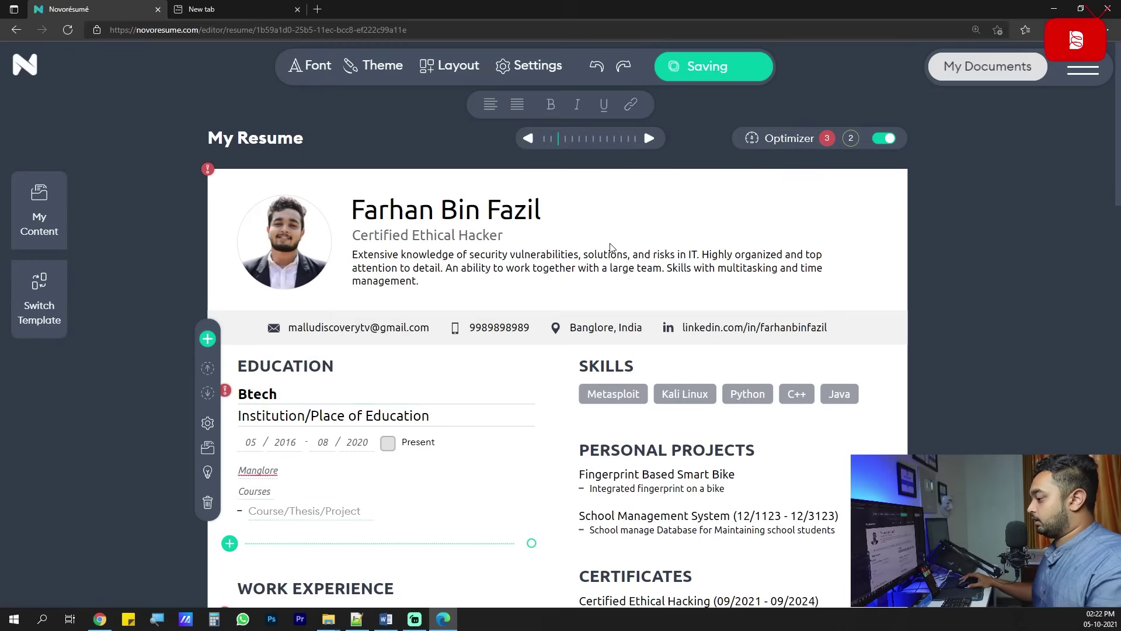
Re-enter the Btech institution as 'Srinivas Institute'.
click(611, 247)
scroll(514, 429, down, 2)
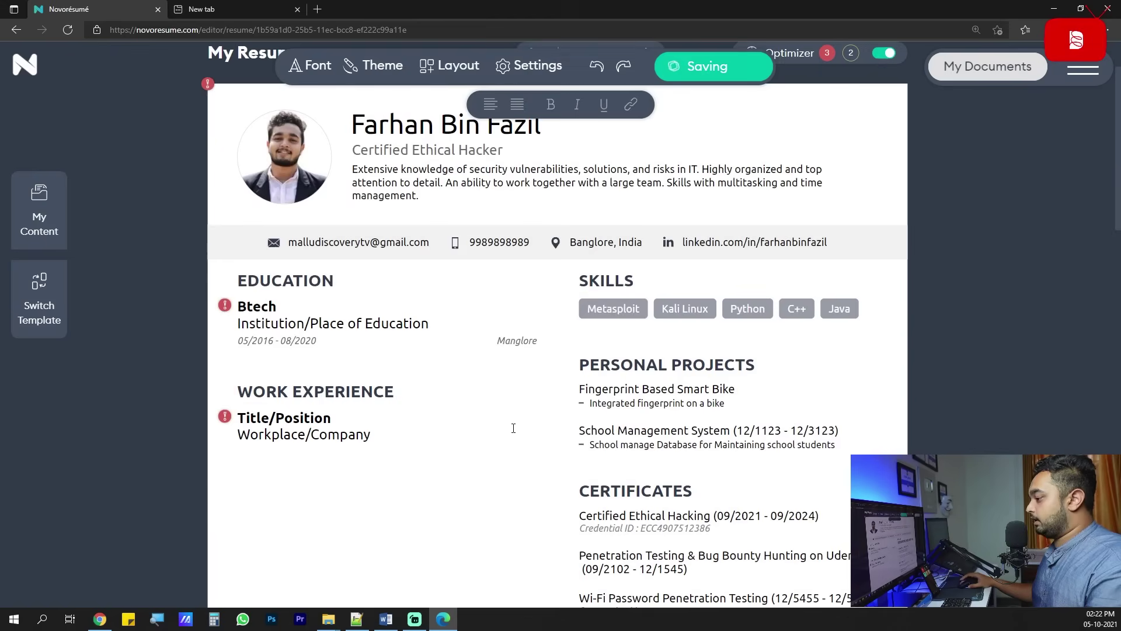
click(225, 304)
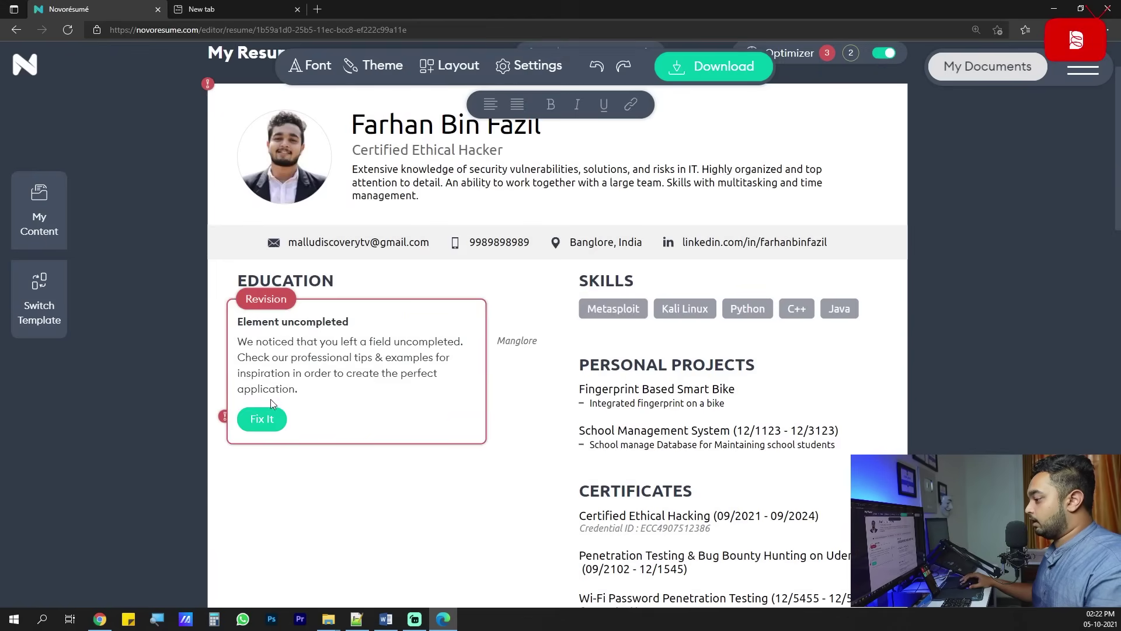
click(264, 418)
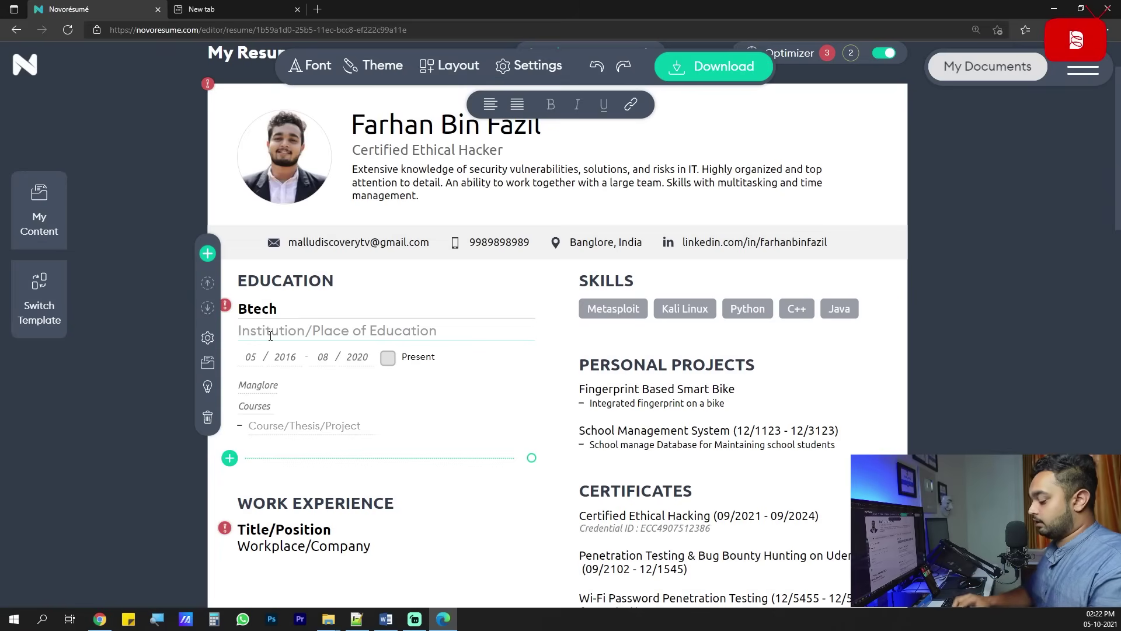
text(Srinivas Institute)
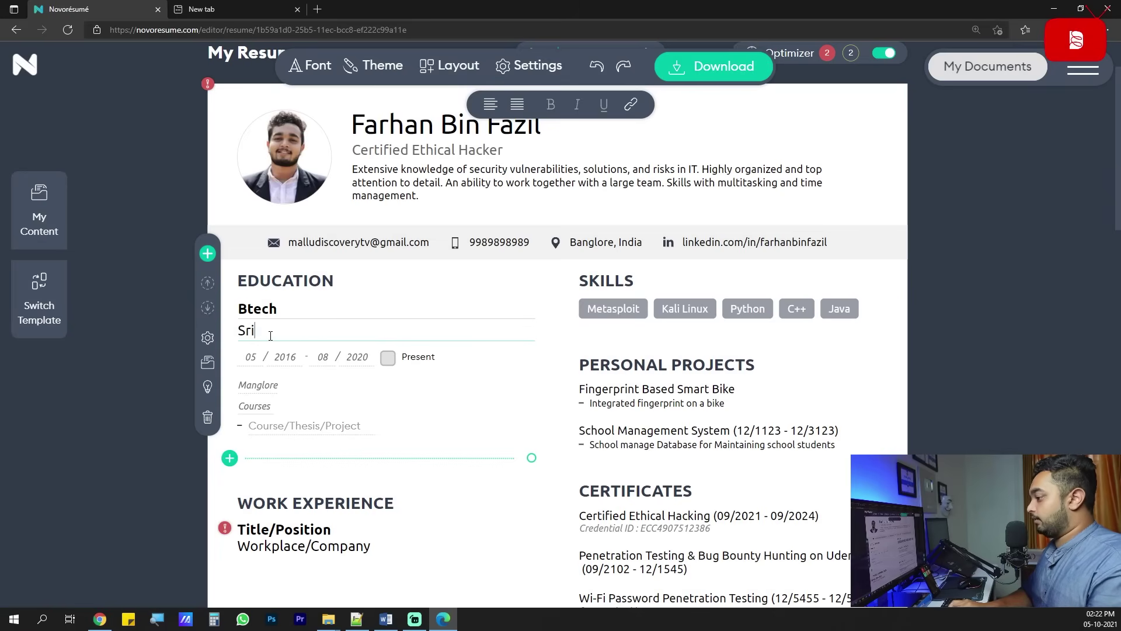
click(438, 343)
Reopen the Btech entry, which adds an empty education entry below it.
scroll(301, 298, down, 2)
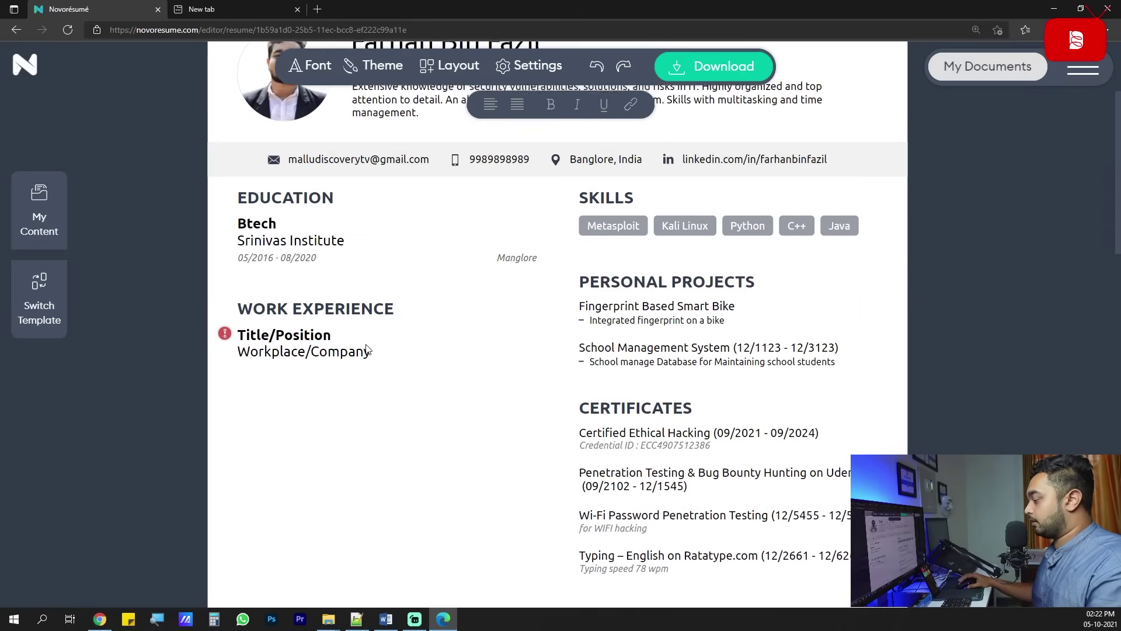
click(316, 260)
scroll(269, 487, down, 2)
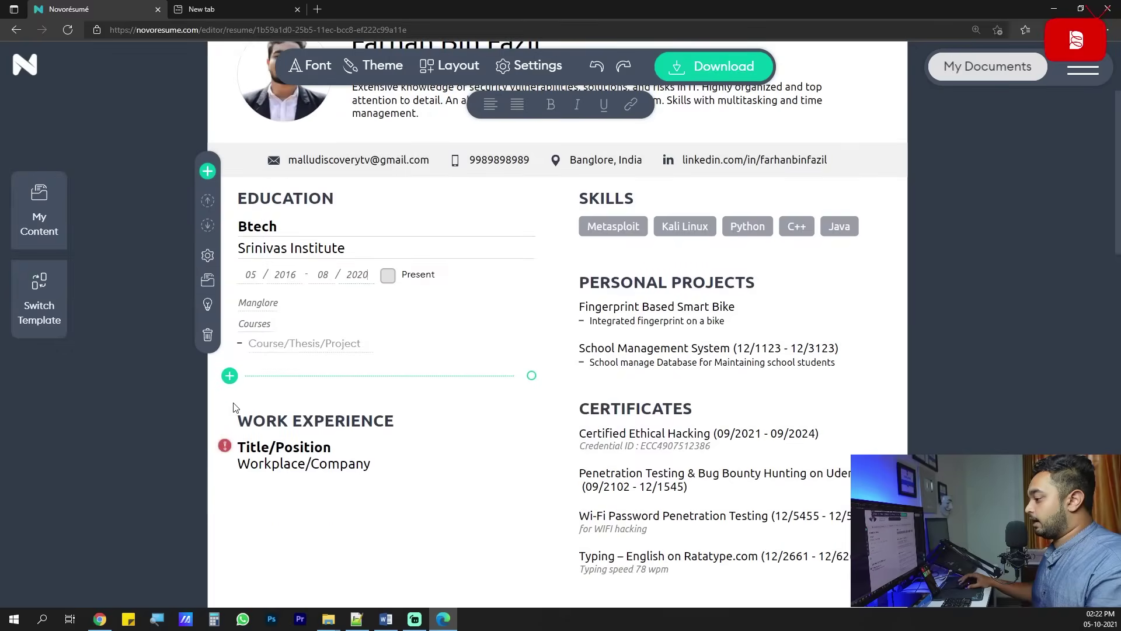
click(229, 375)
click(336, 255)
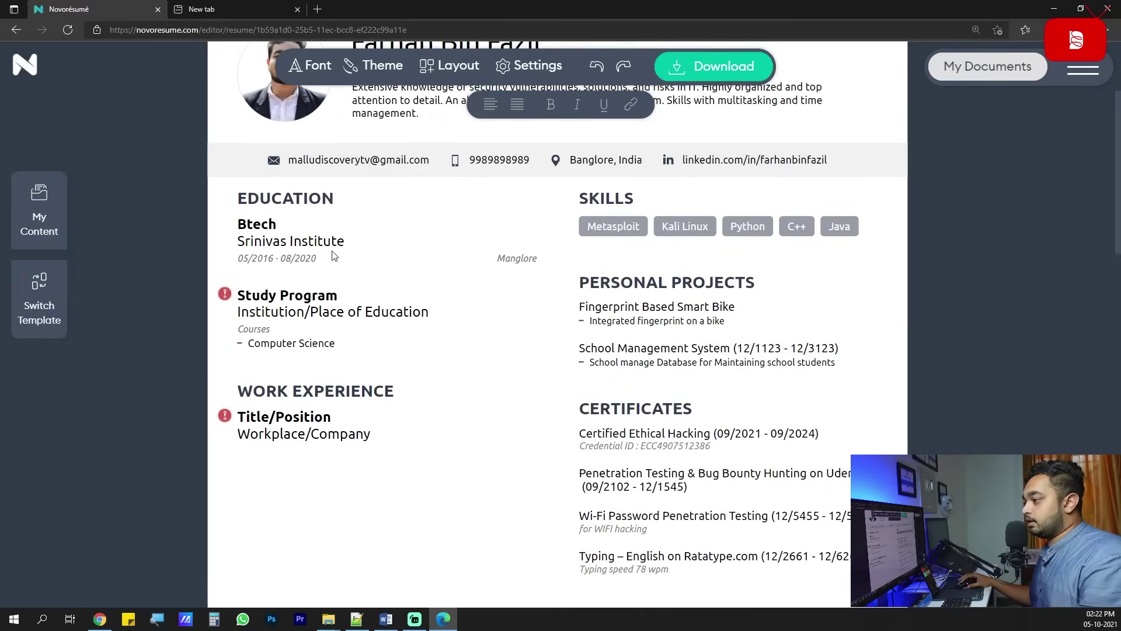
click(335, 255)
click(109, 400)
Look over the work experience entry, then delete the empty Study Program education entry.
scroll(292, 444, down, 1)
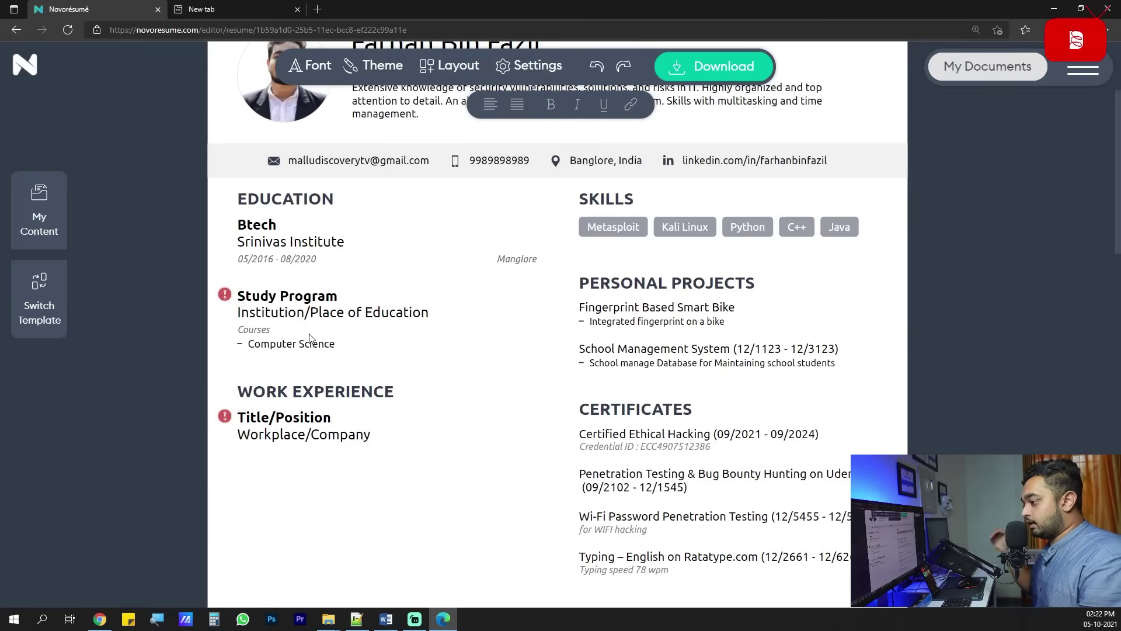
scroll(318, 368, down, 2)
click(254, 249)
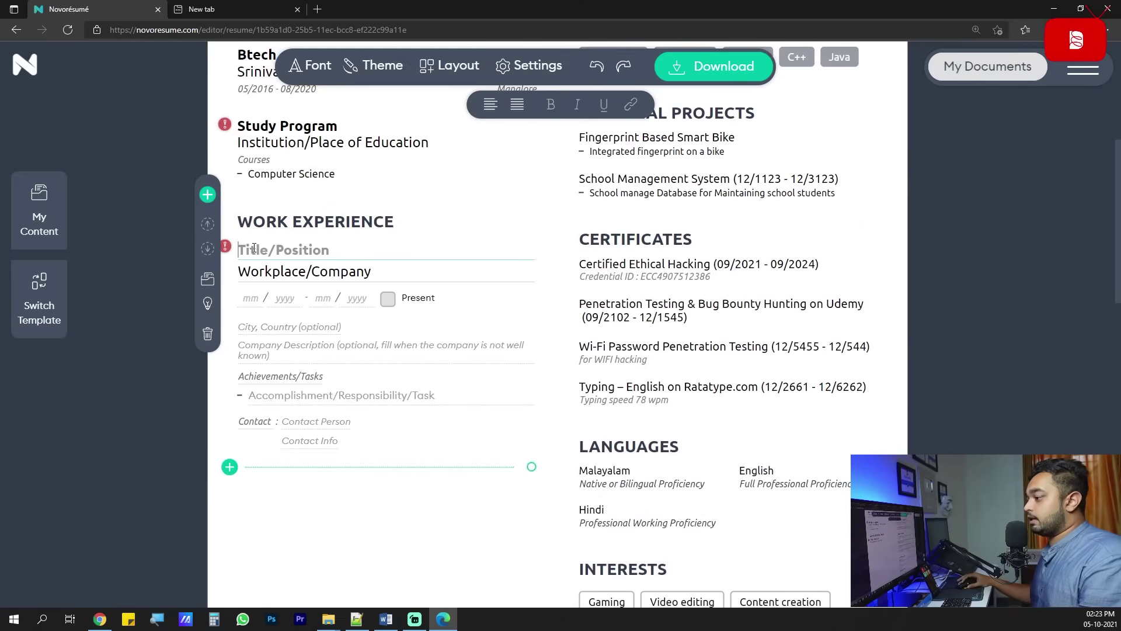
click(274, 504)
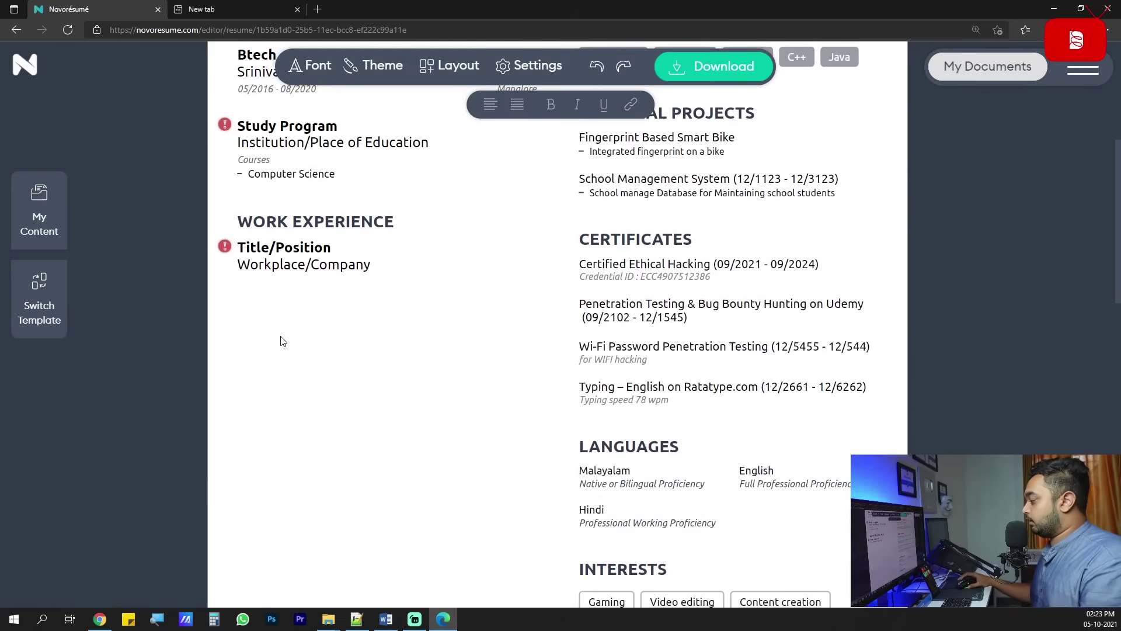
click(291, 263)
click(291, 521)
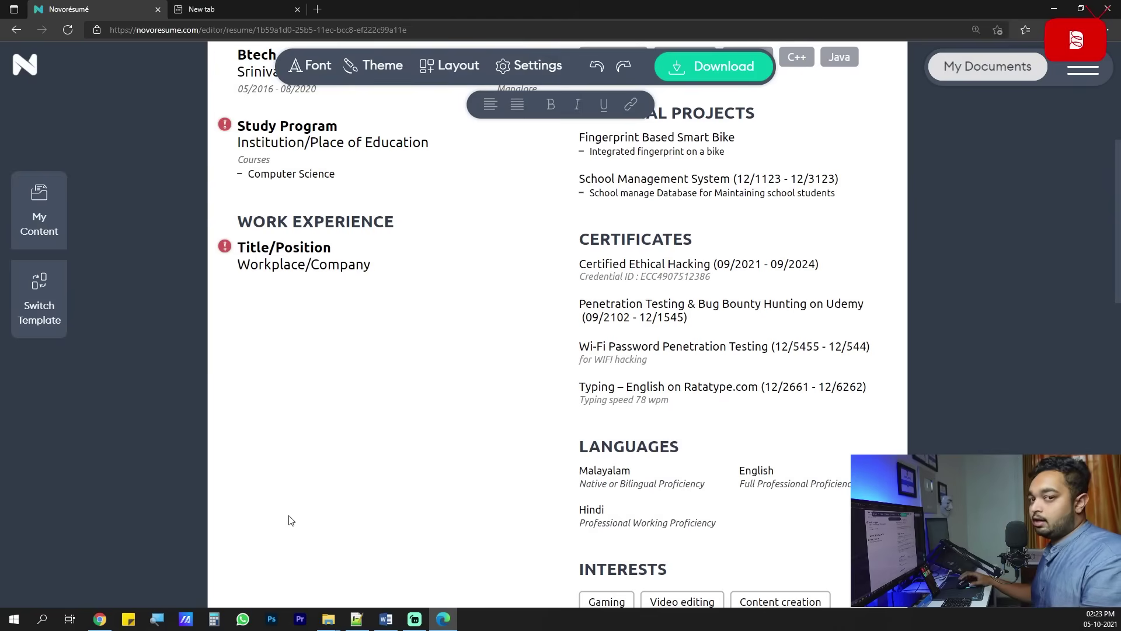
scroll(291, 520, up, 1)
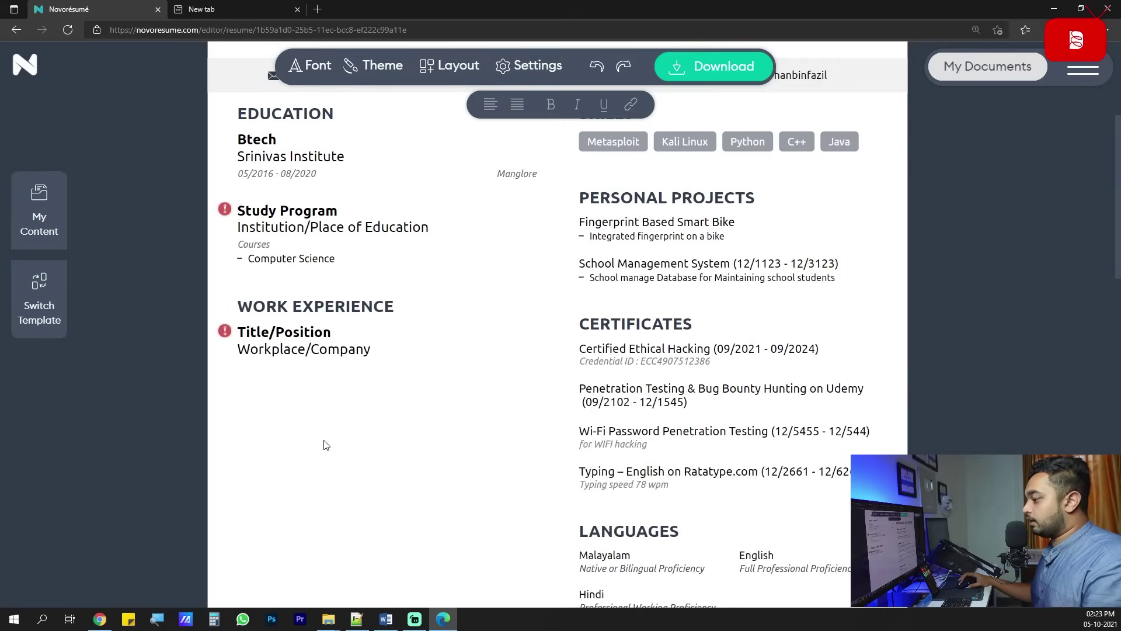
scroll(324, 255, up, 2)
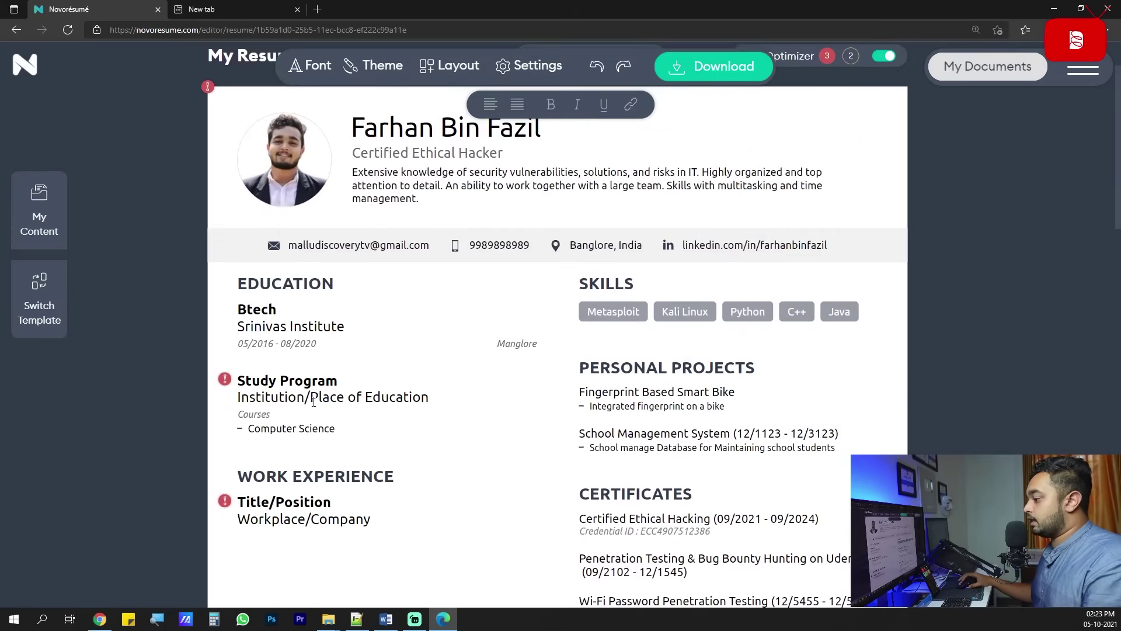
scroll(314, 401, down, 1)
click(419, 387)
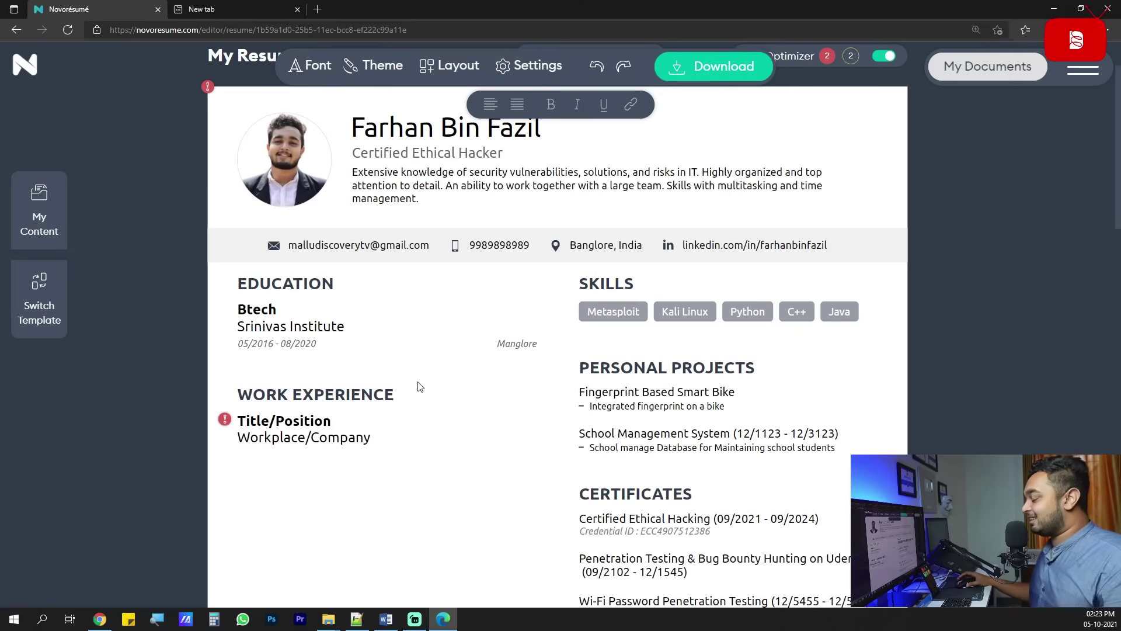
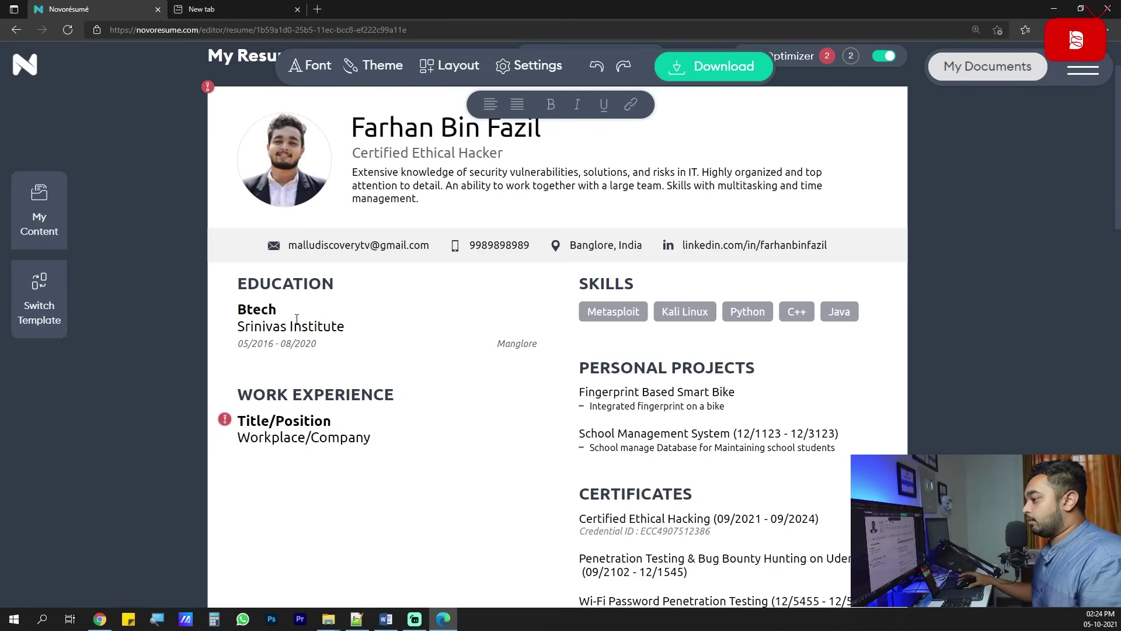
Open the Btech education entry to show its degree, institute, 05/2016–08/2020 dates and location fields.
click(335, 367)
click(142, 418)
scroll(194, 420, down, 1)
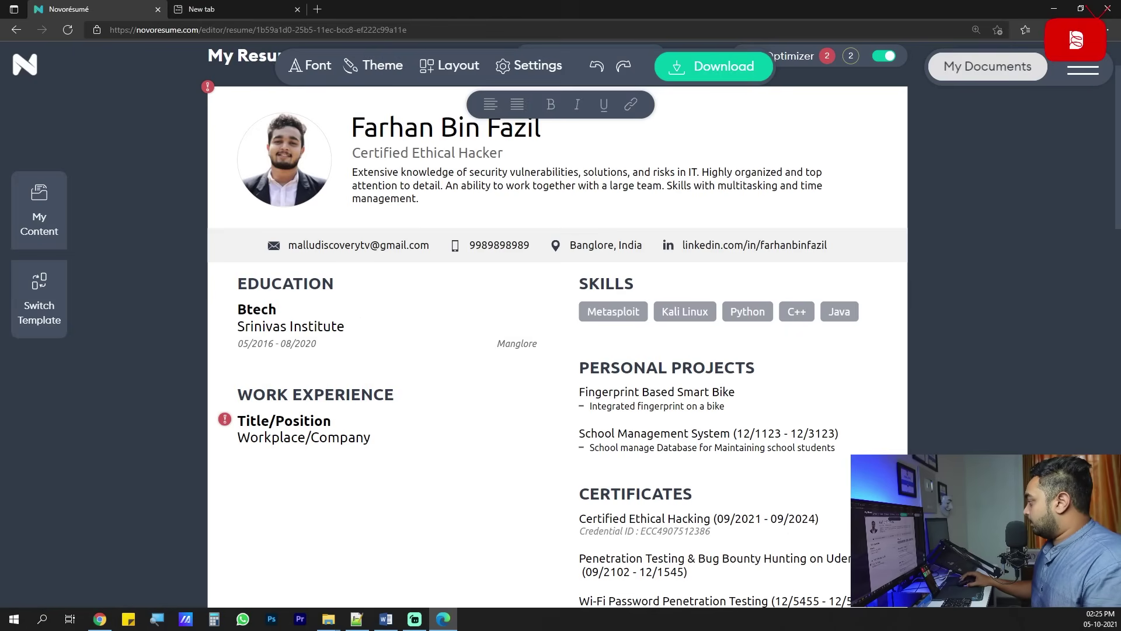
key(alt+Tab)
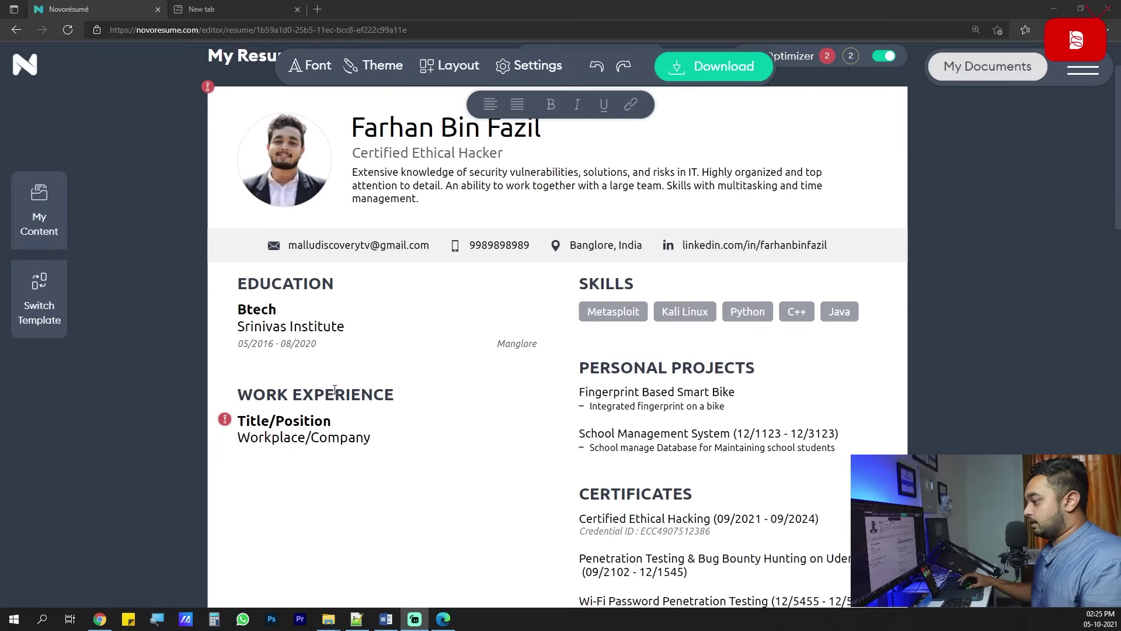
scroll(335, 389, down, 1)
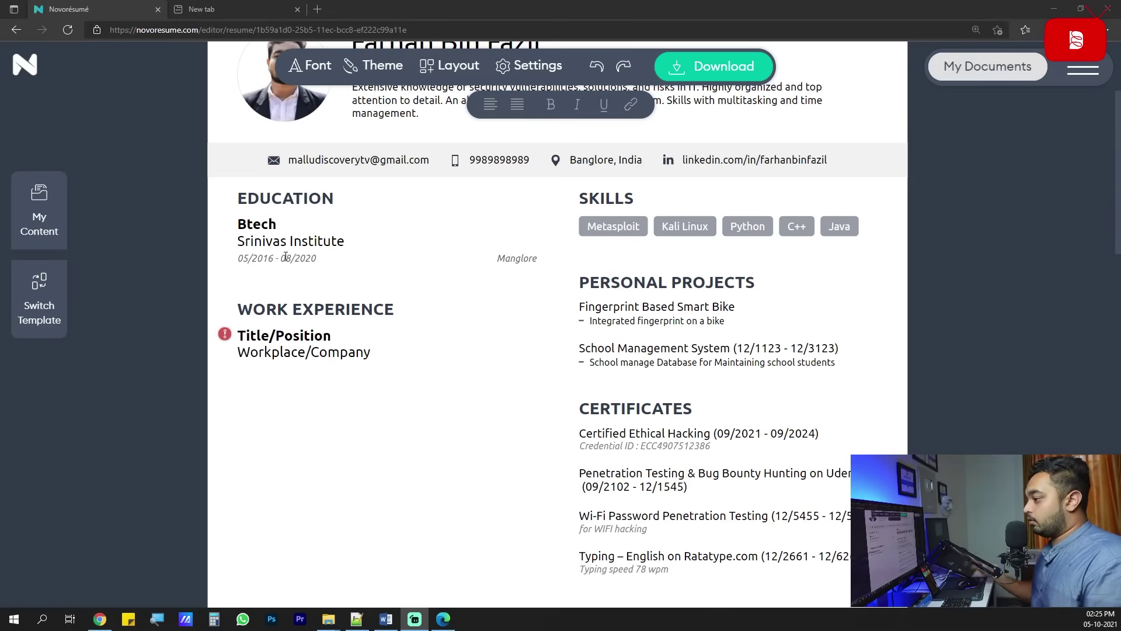
scroll(285, 257, down, 2)
scroll(282, 242, up, 2)
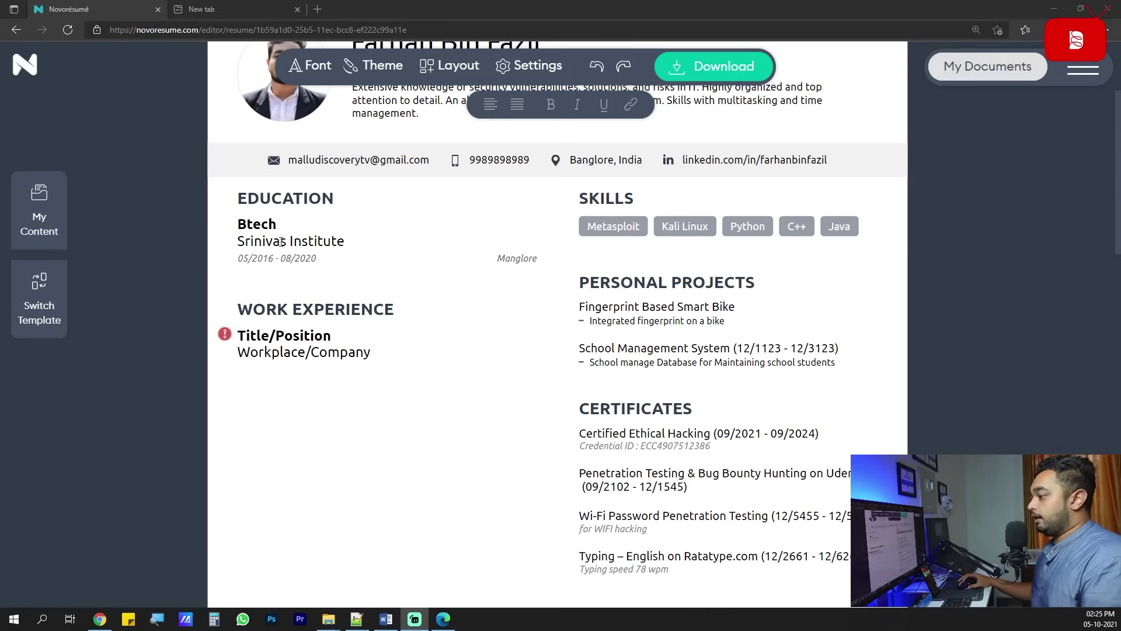
click(280, 234)
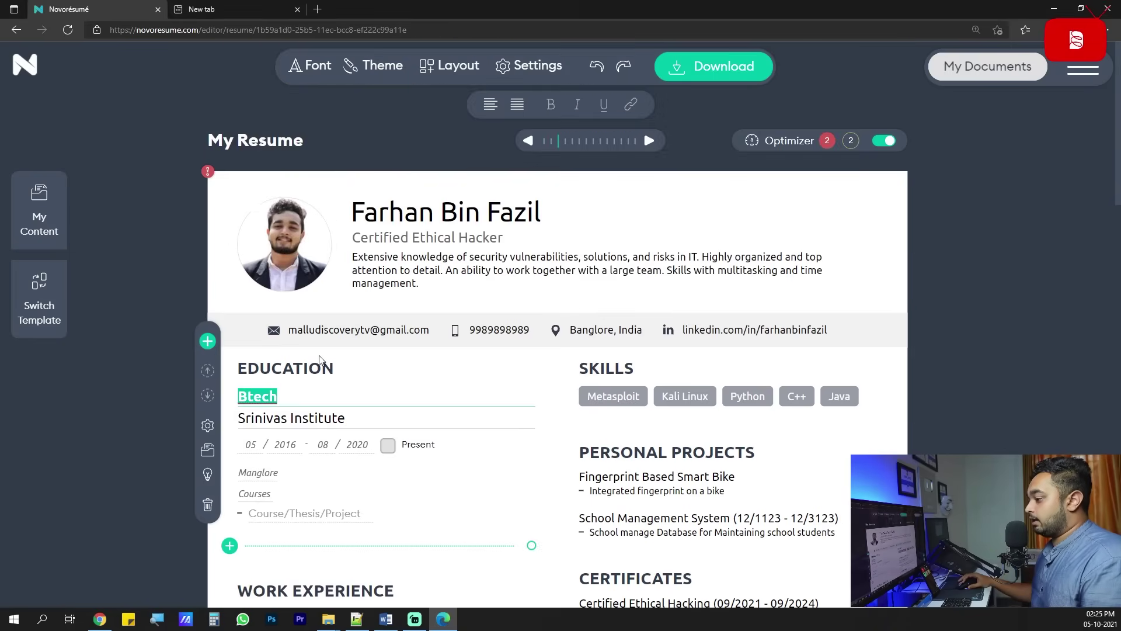
Delete the empty Study Program education entry so only Btech remains.
click(229, 381)
click(207, 406)
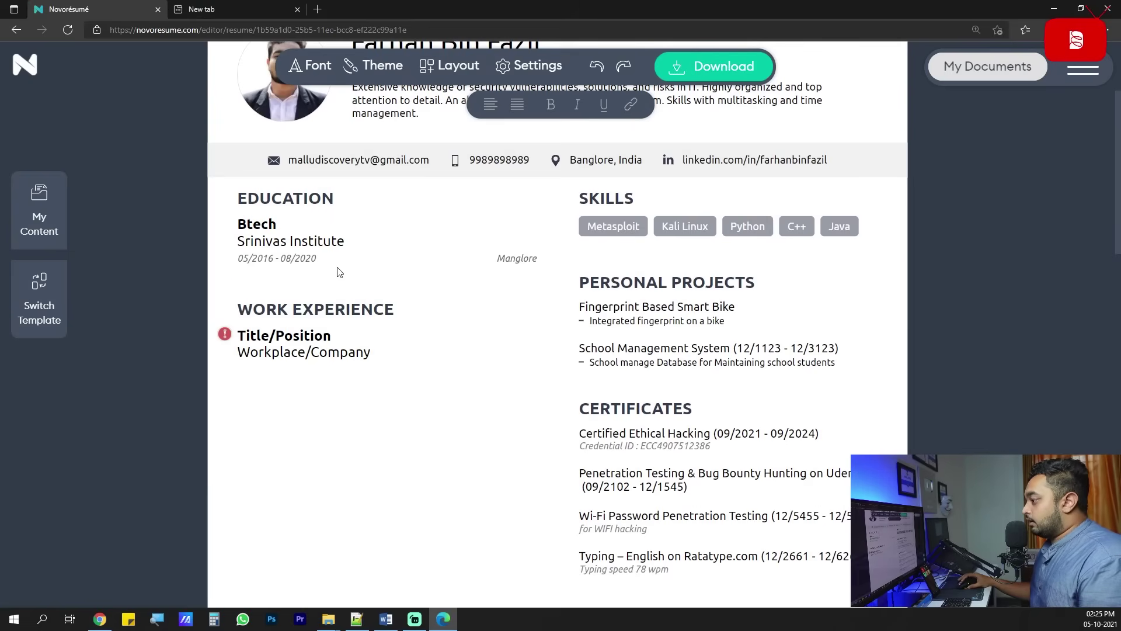
scroll(562, 350, up, 3)
scroll(525, 408, down, 3)
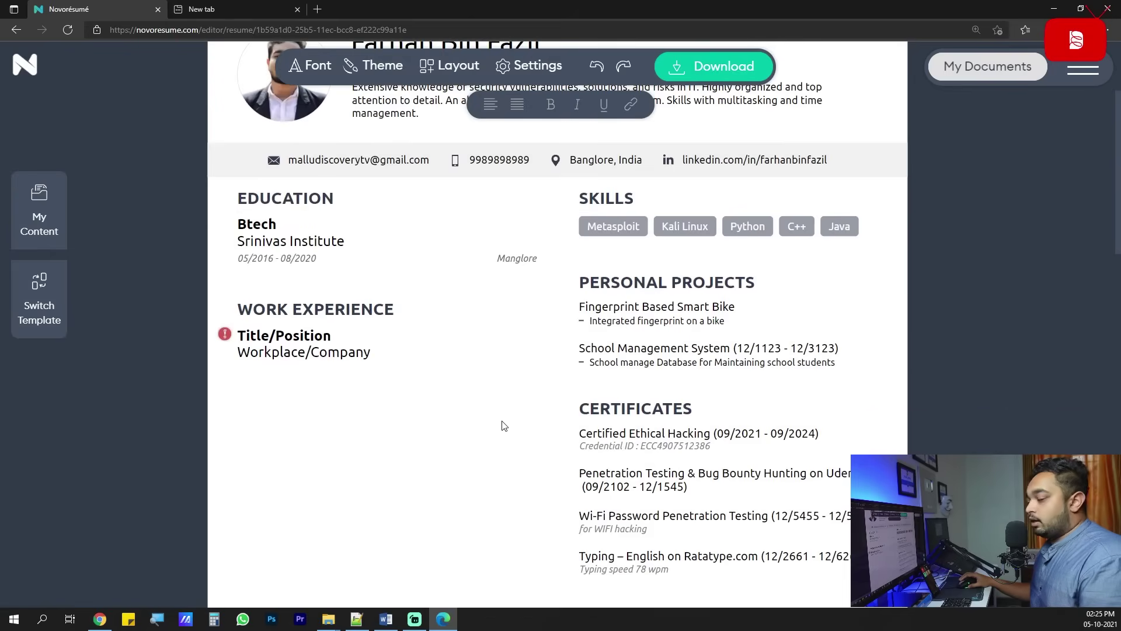
Review the finished Btech entry and the placeholder Work Experience section.
click(337, 310)
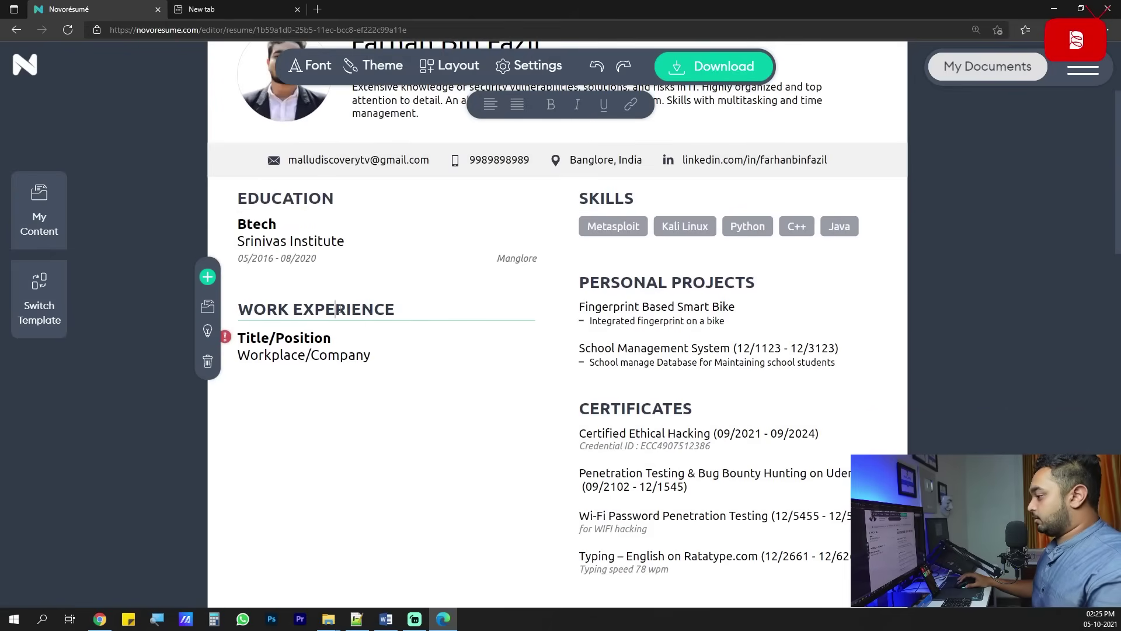
click(369, 489)
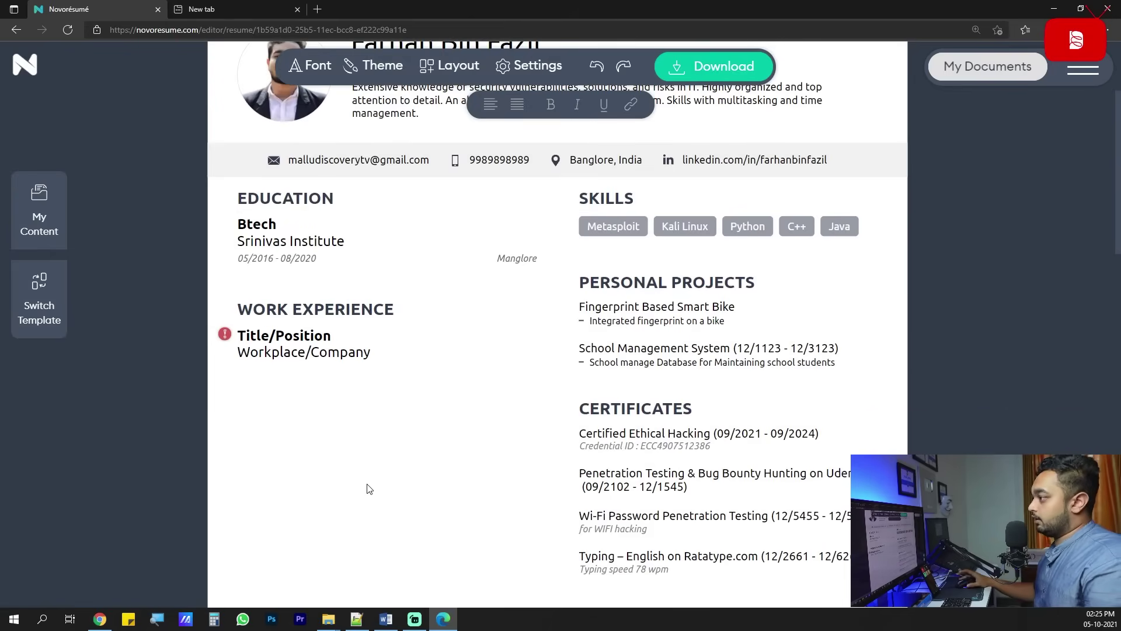
scroll(368, 488, up, 2)
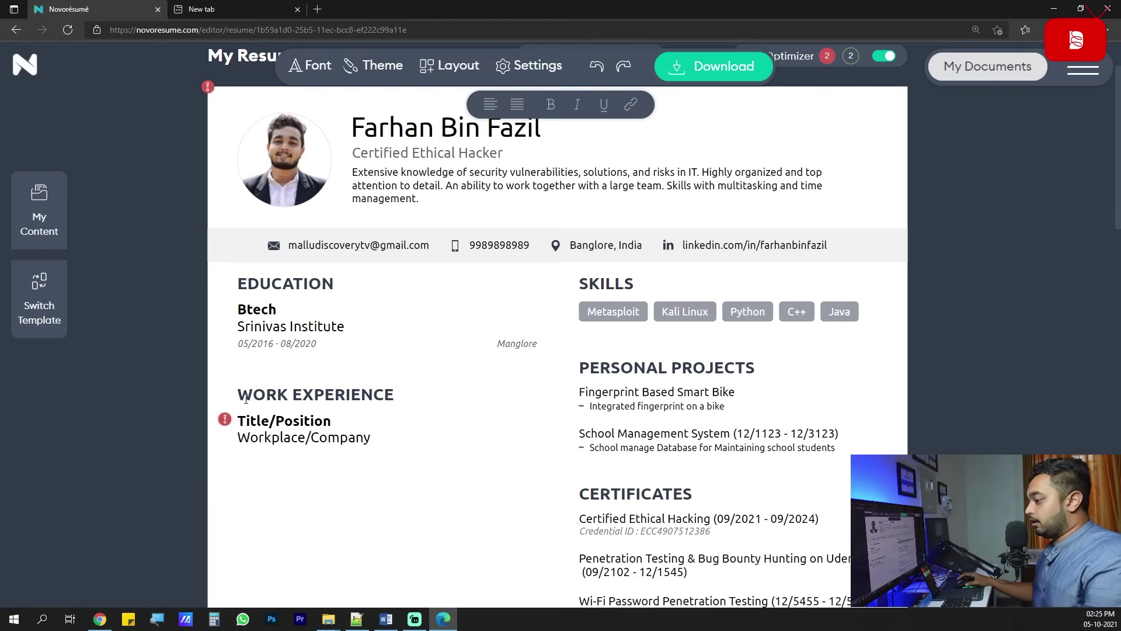
scroll(246, 399, down, 1)
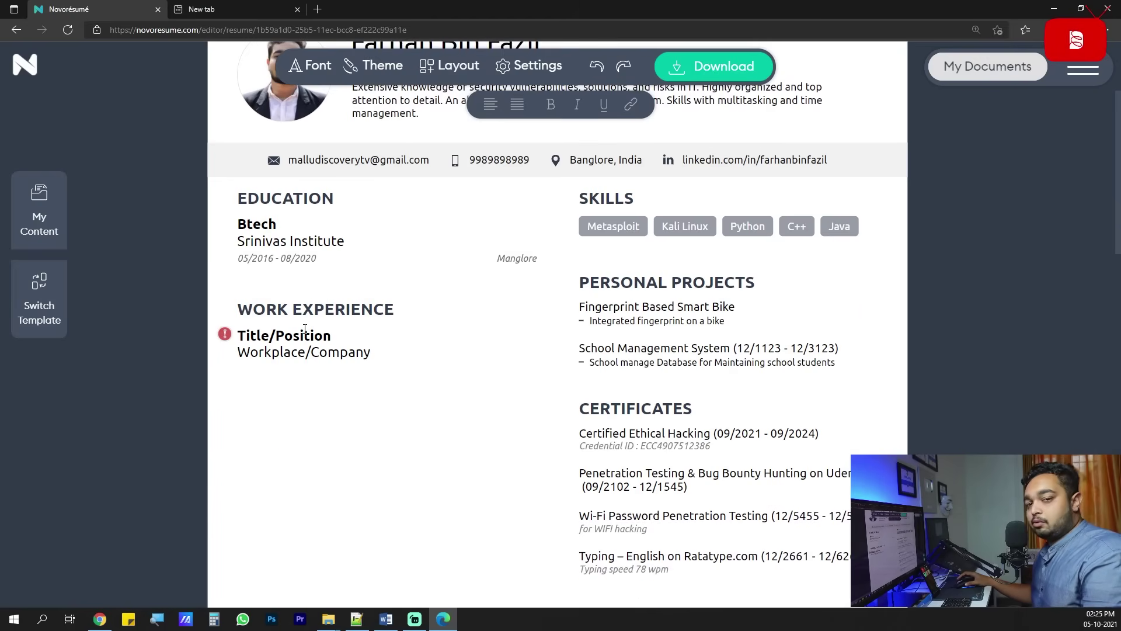
scroll(458, 349, down, 1)
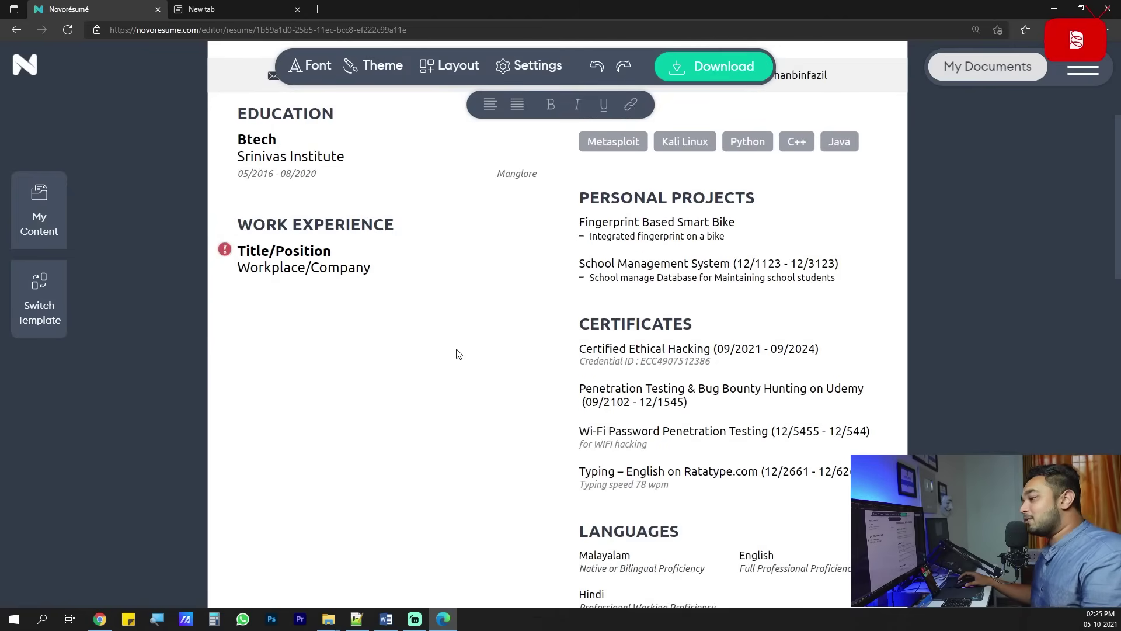
scroll(458, 353, up, 2)
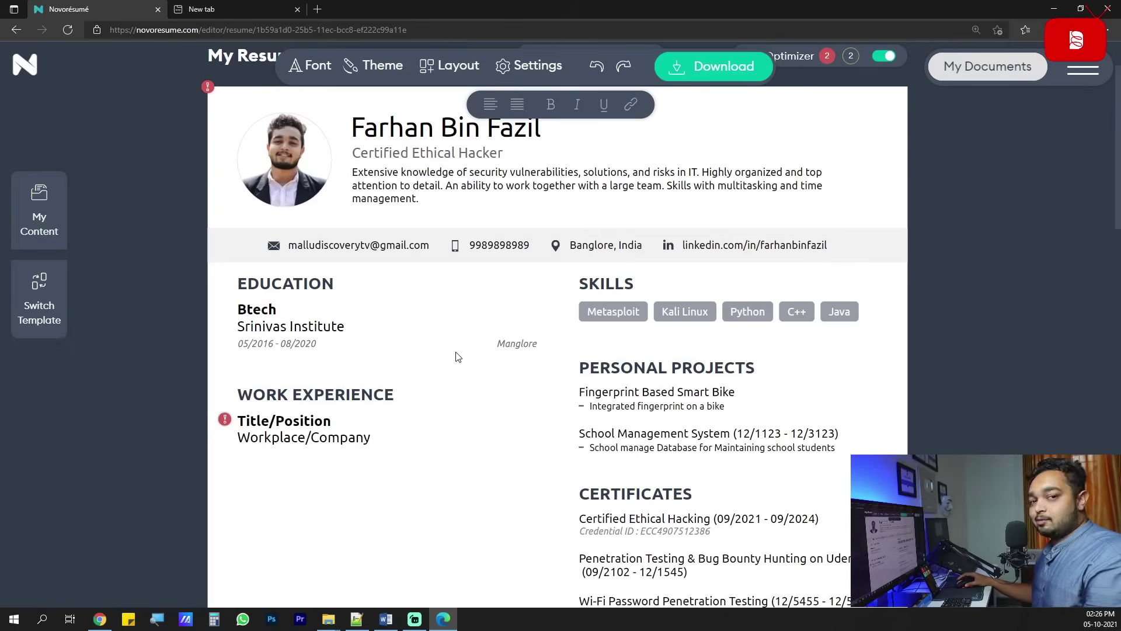
scroll(459, 356, down, 1)
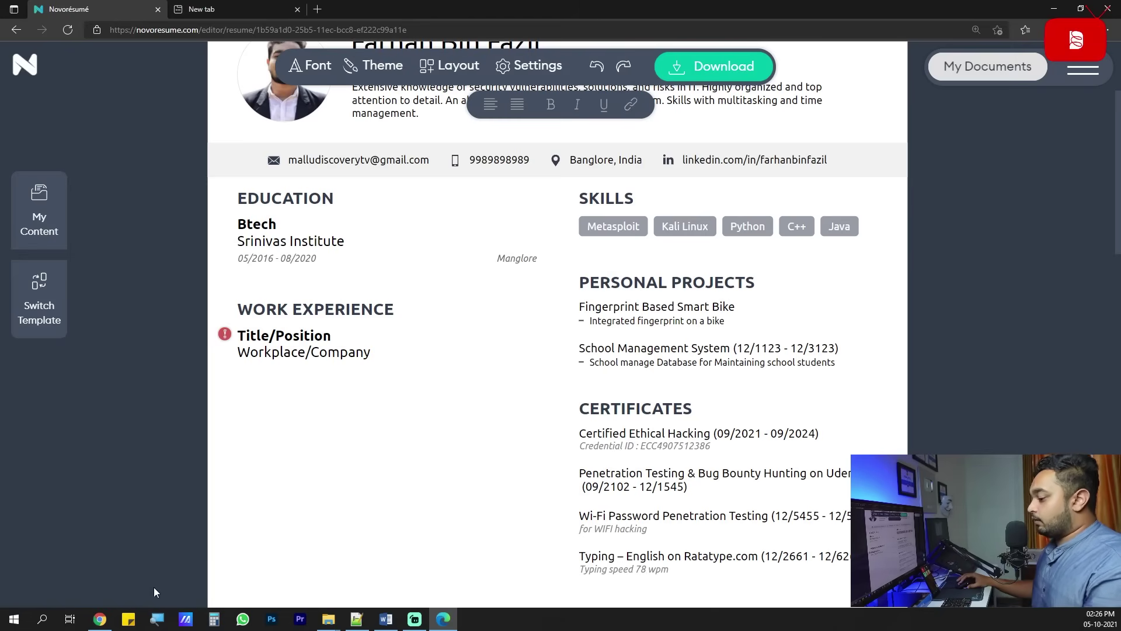
Fill the work entry with the job title Trainee and company RedTeam Hacker Academy from the PDF.
click(100, 569)
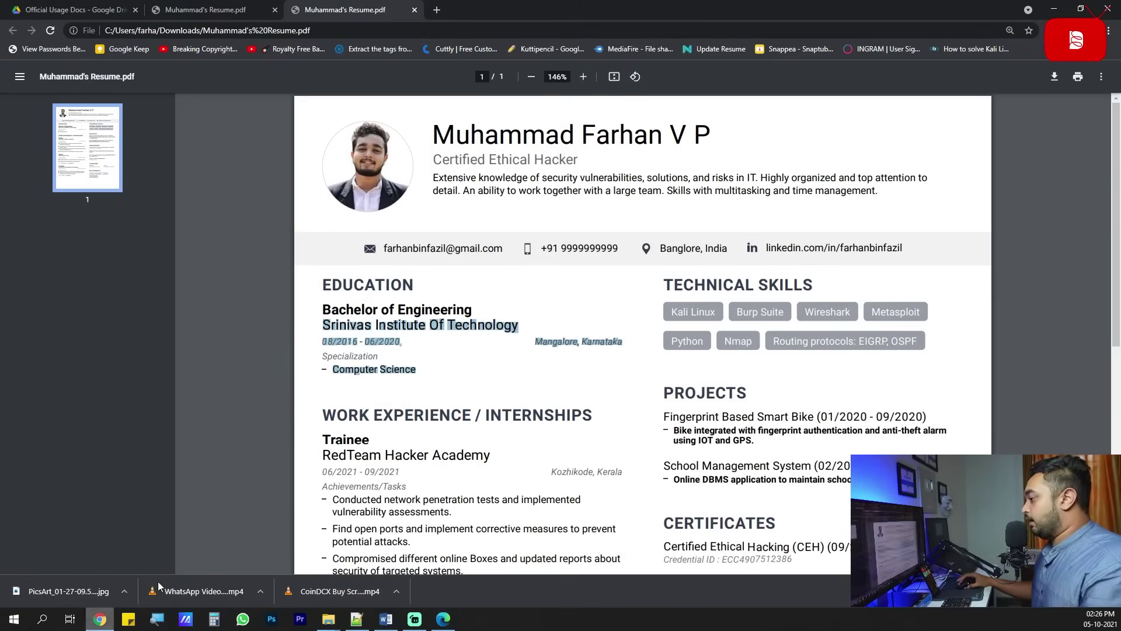
scroll(458, 416, down, 2)
drag(373, 325, 350, 324)
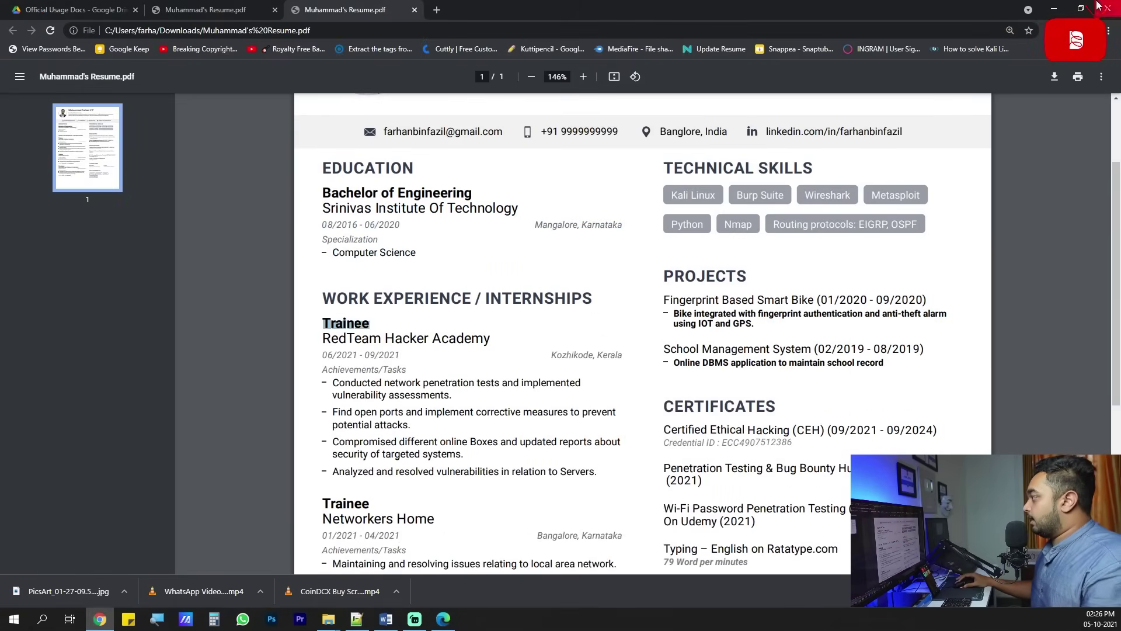
key(alt+Tab)
click(300, 341)
text(Trainee)
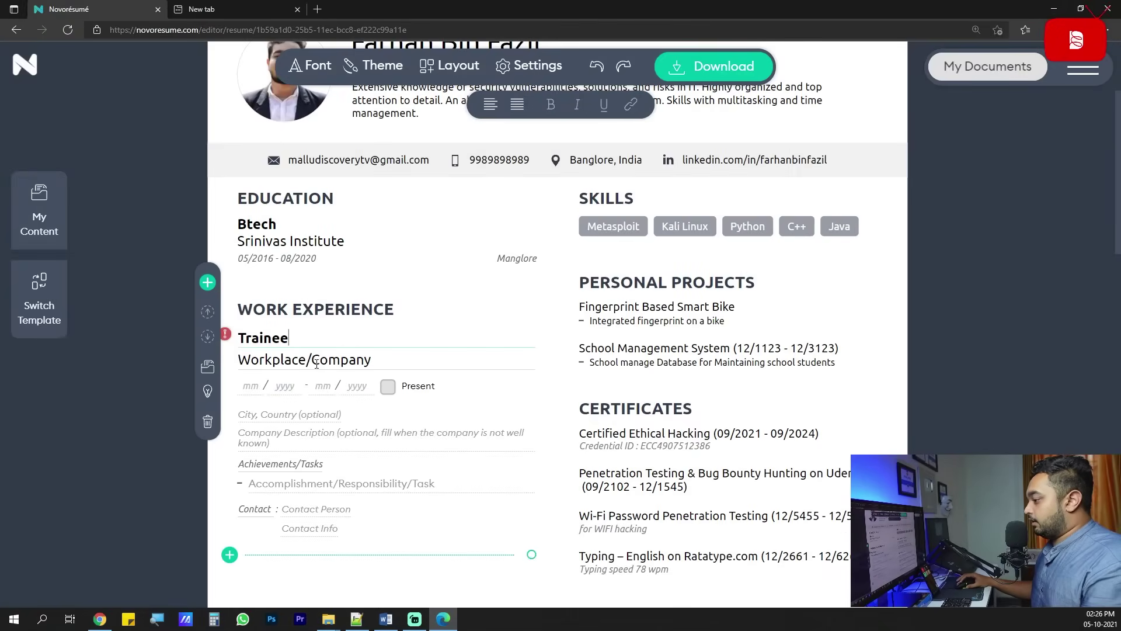
key(Tab)
key(alt+Tab)
drag(491, 340, 323, 340)
key(ctrl+c)
click(1045, 8)
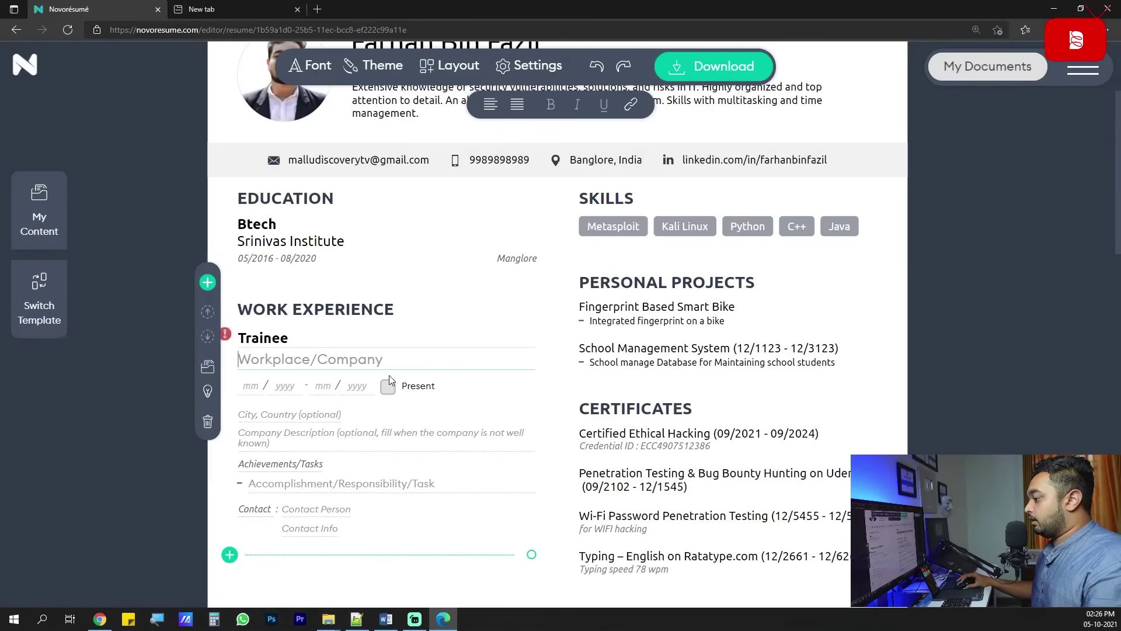
key(ctrl+v)
Enter the Trainee job's dates and paste its location from the PDF.
click(250, 385)
text(05)
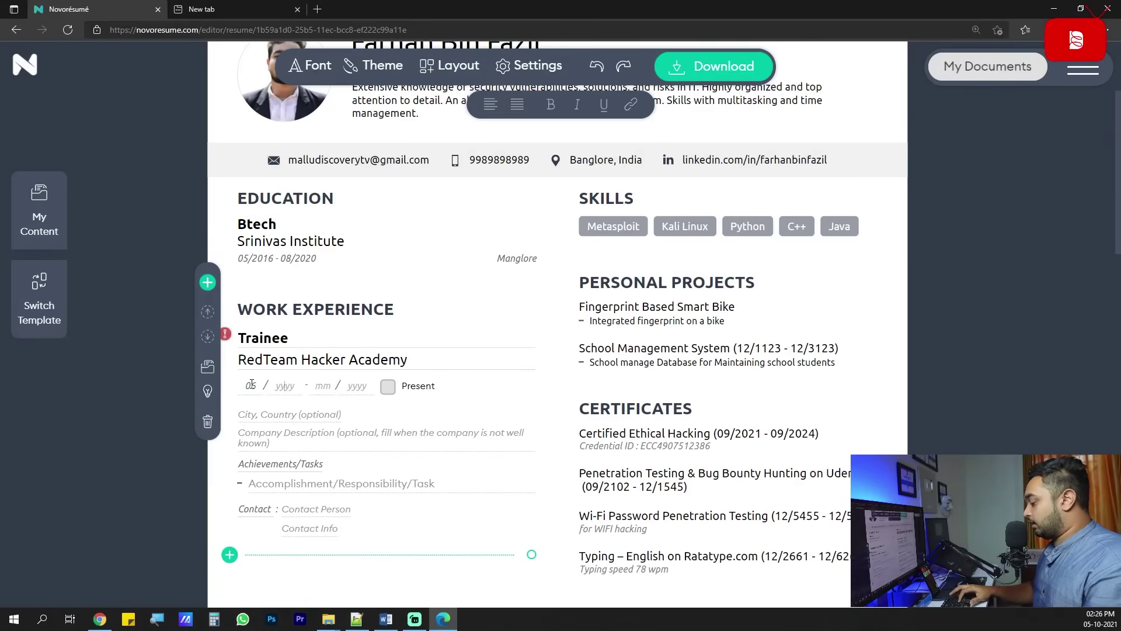
key(BackSpace)
text(6 / 4536 - 12 / 5444)
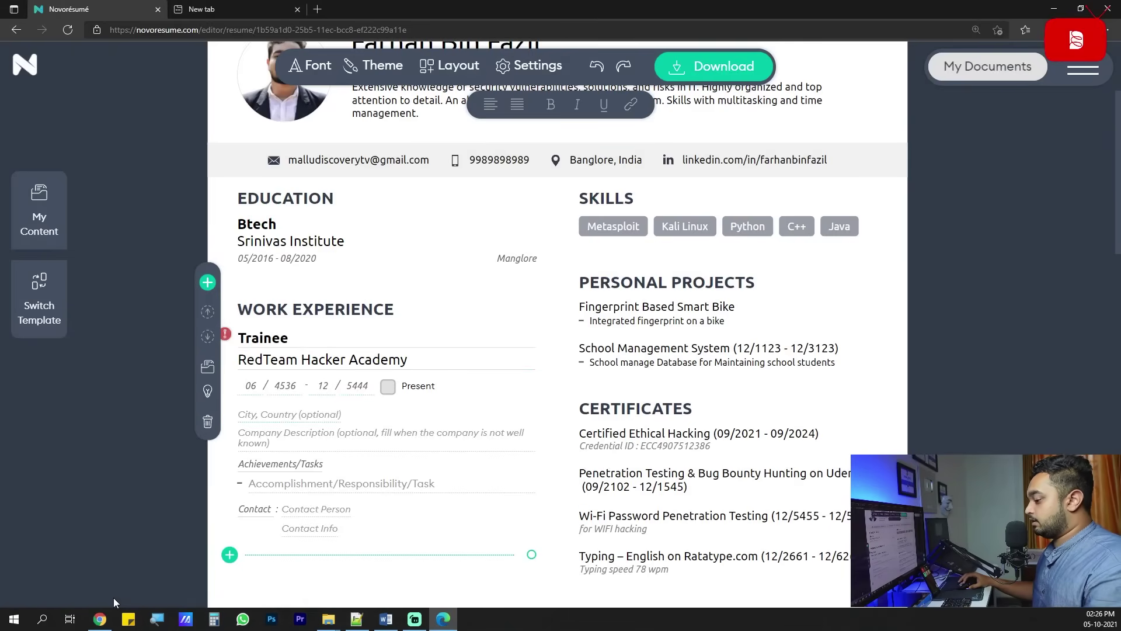
click(100, 618)
scroll(396, 377, down, 1)
drag(550, 297, 631, 295)
key(ctrl+c)
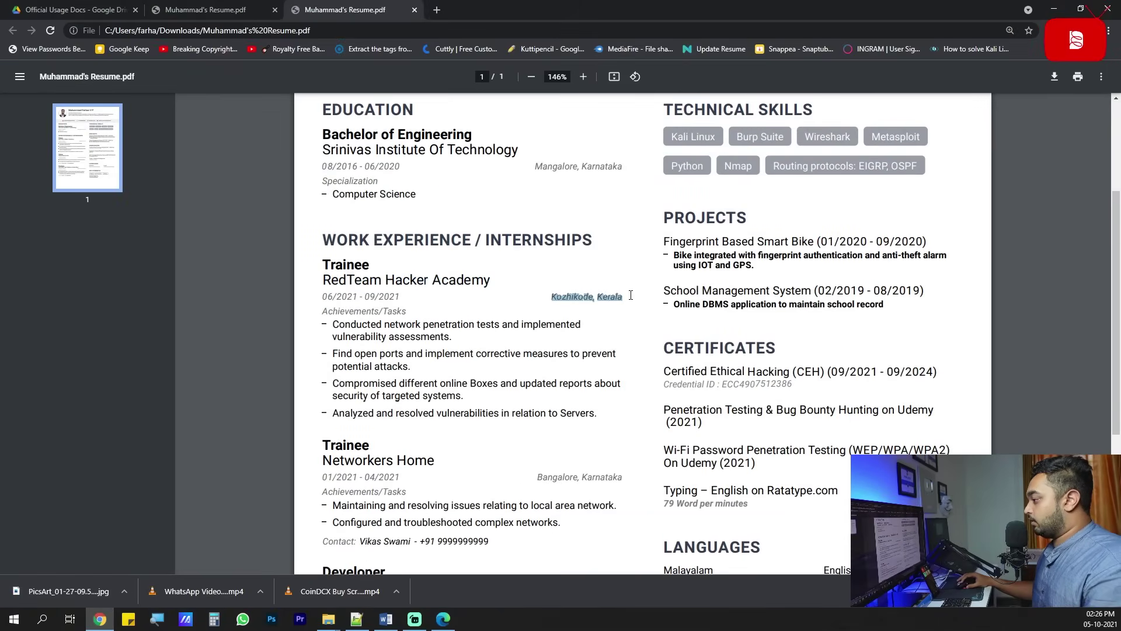
click(1053, 7)
key(ctrl+v)
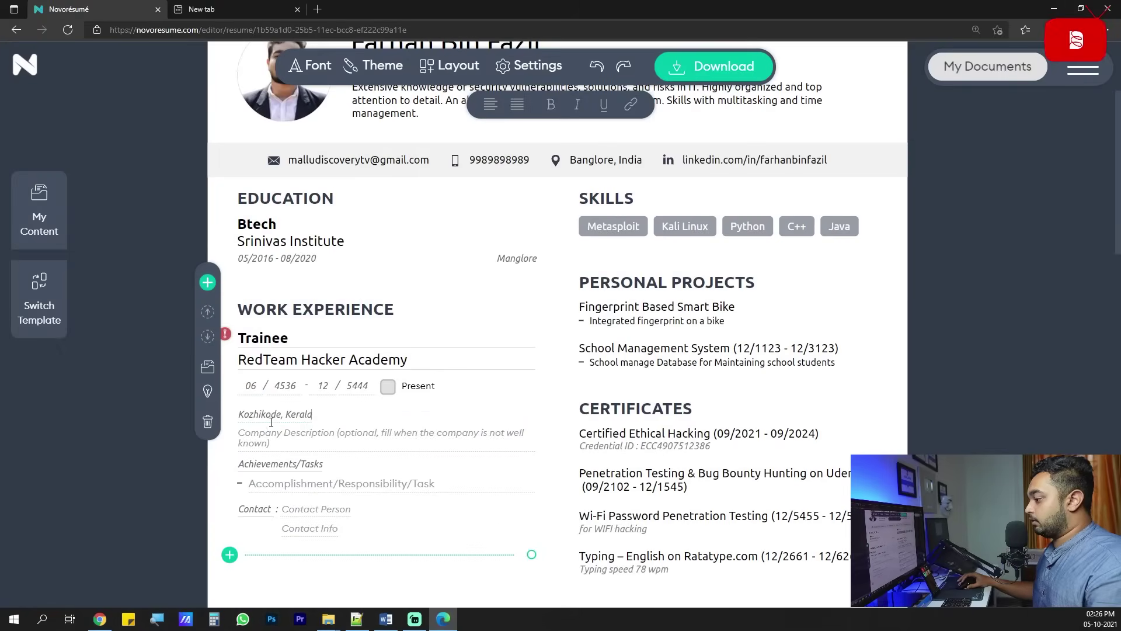
Copy an achievement line from the PDF into the first task bullet.
key(alt+Tab)
scroll(362, 308, down, 1)
mouse_move(327, 266)
mouse_down()
mouse_move(431, 267)
mouse_move(467, 295)
mouse_move(339, 271)
mouse_up()
key(ctrl+c)
click(442, 273)
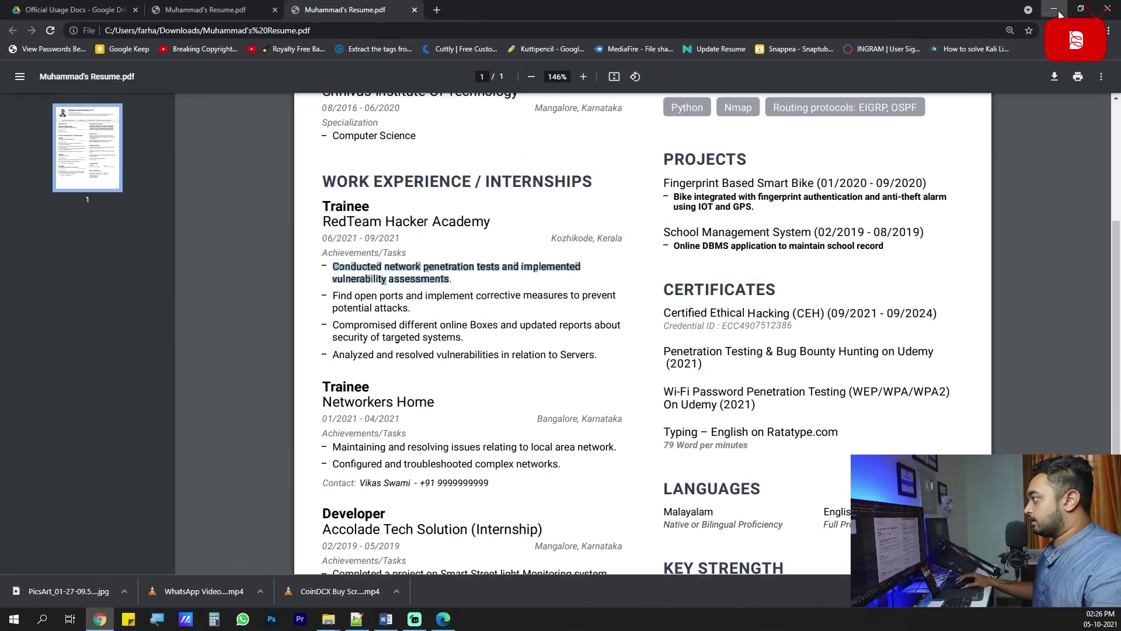
key(alt+Tab)
click(279, 437)
key(ctrl+v)
scroll(278, 437, down, 1)
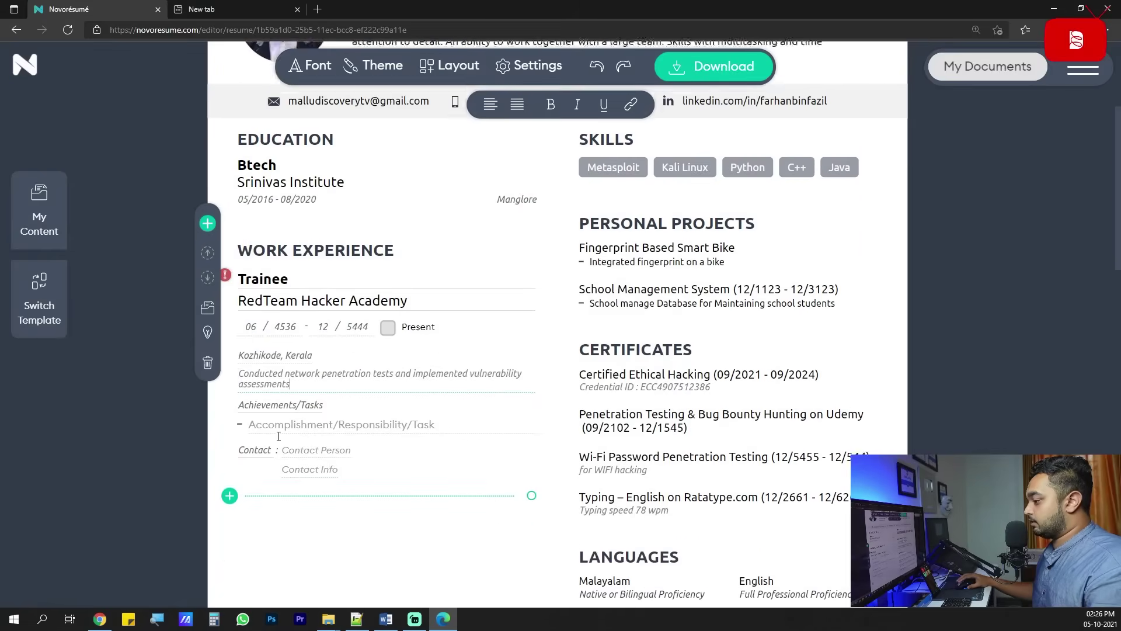
key(ctrl+z)
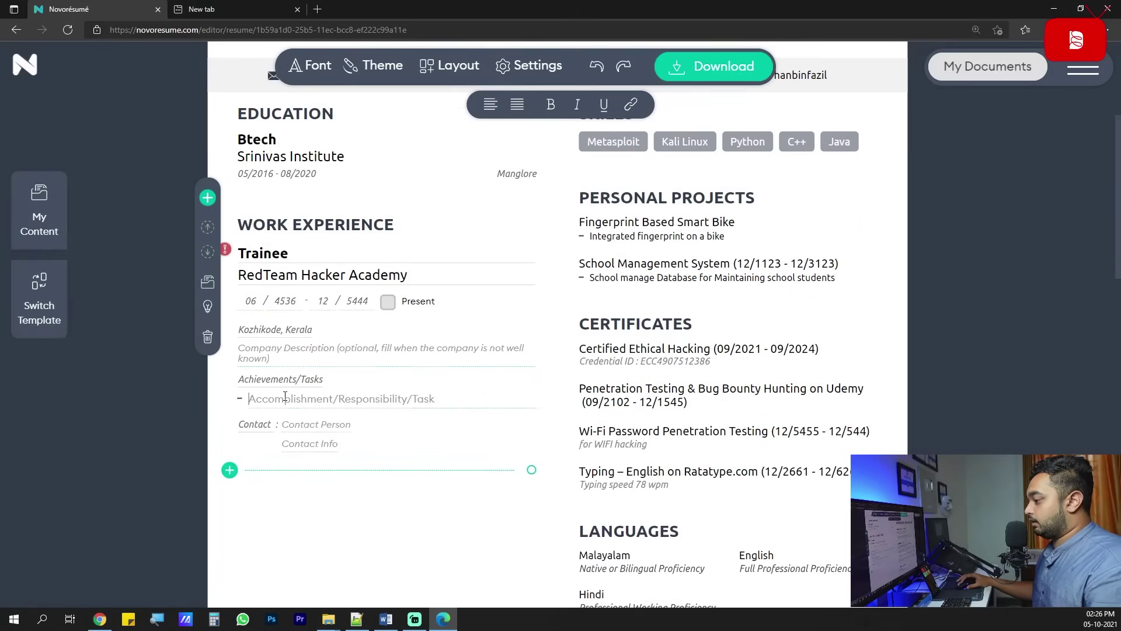
key(ctrl+v)
Add three more achievement bullets with the same pasted text.
key(Return)
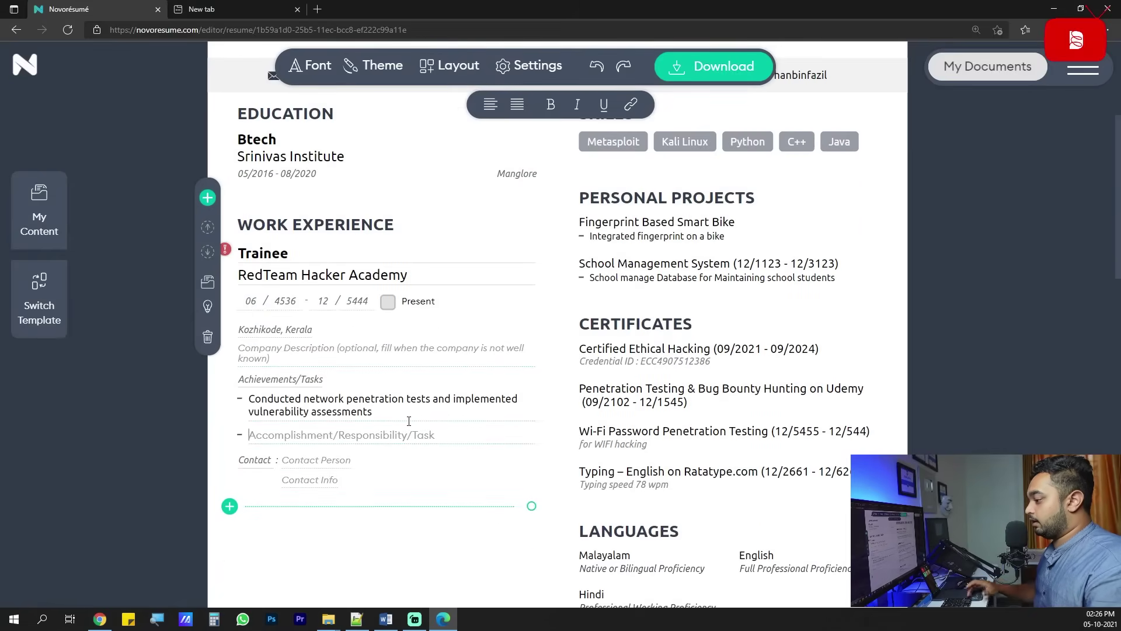
key(ctrl+v)
key(Return)
key(ctrl+v)
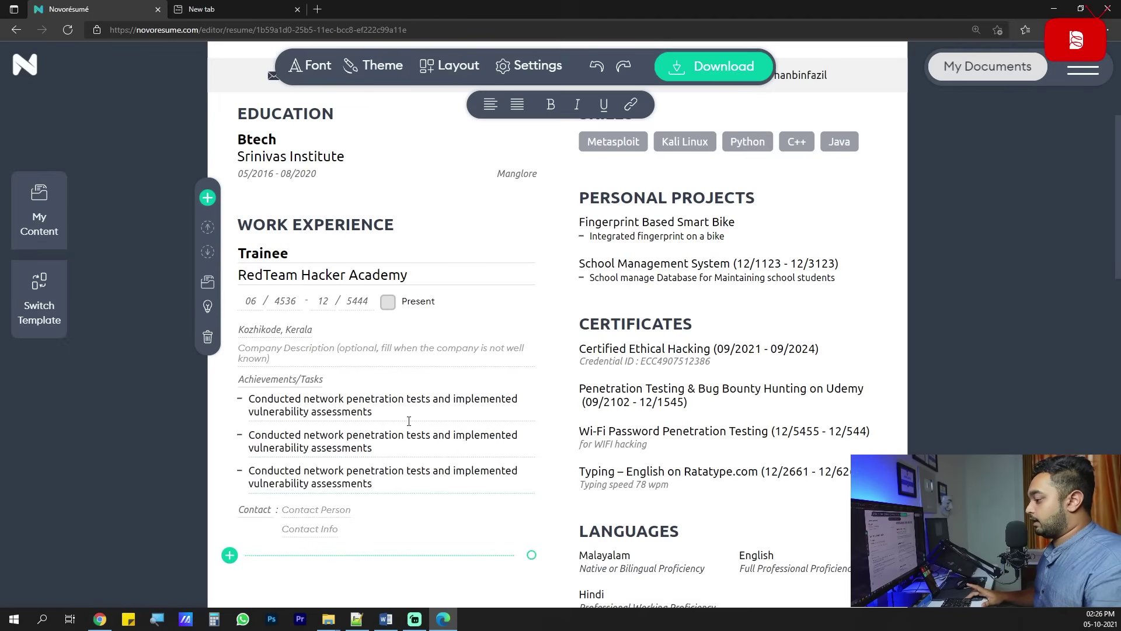
key(Return)
key(ctrl+v)
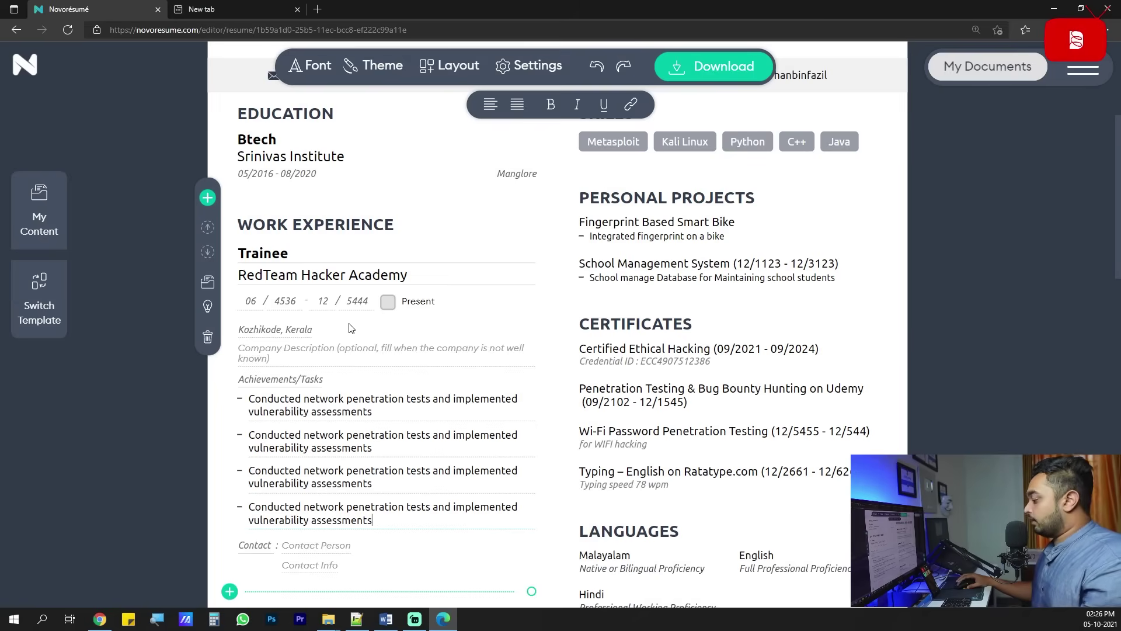
scroll(351, 328, down, 2)
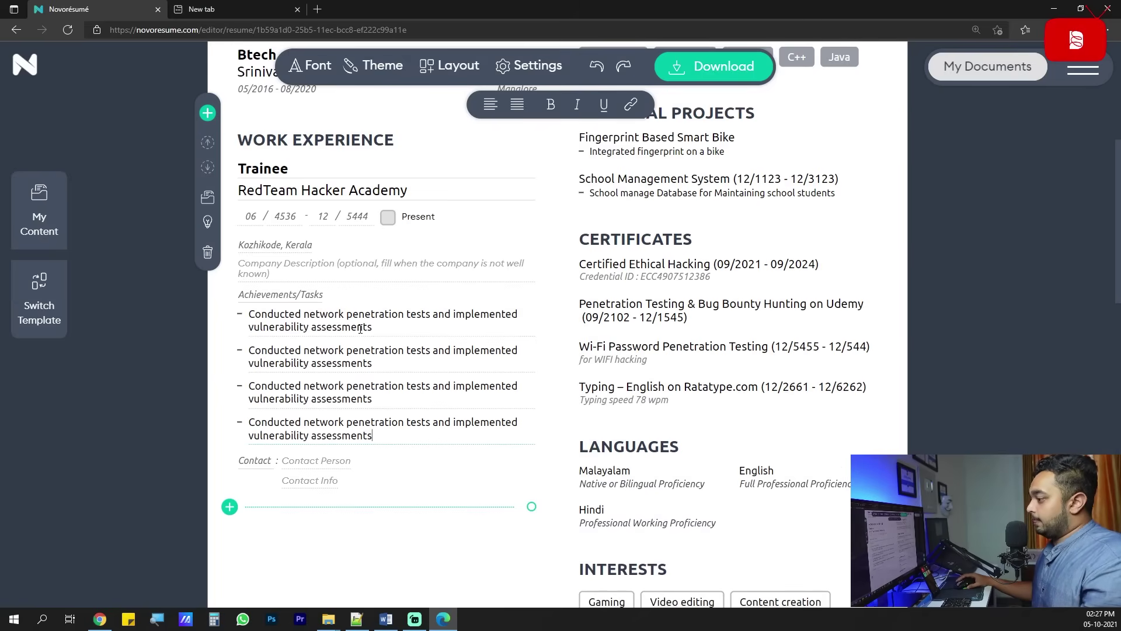
scroll(372, 379, up, 2)
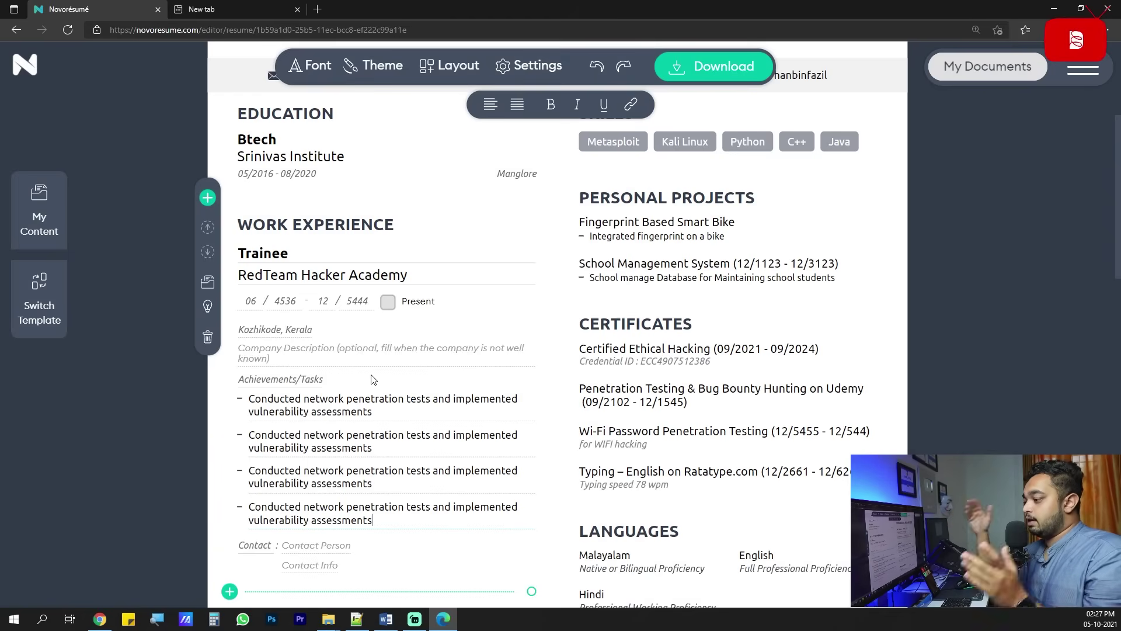
Replace the last bullet with the Servers vulnerabilities line and add a new work entry.
key(alt+Tab)
scroll(448, 323, down, 1)
drag(453, 221, 333, 209)
click(401, 272)
drag(573, 302, 358, 290)
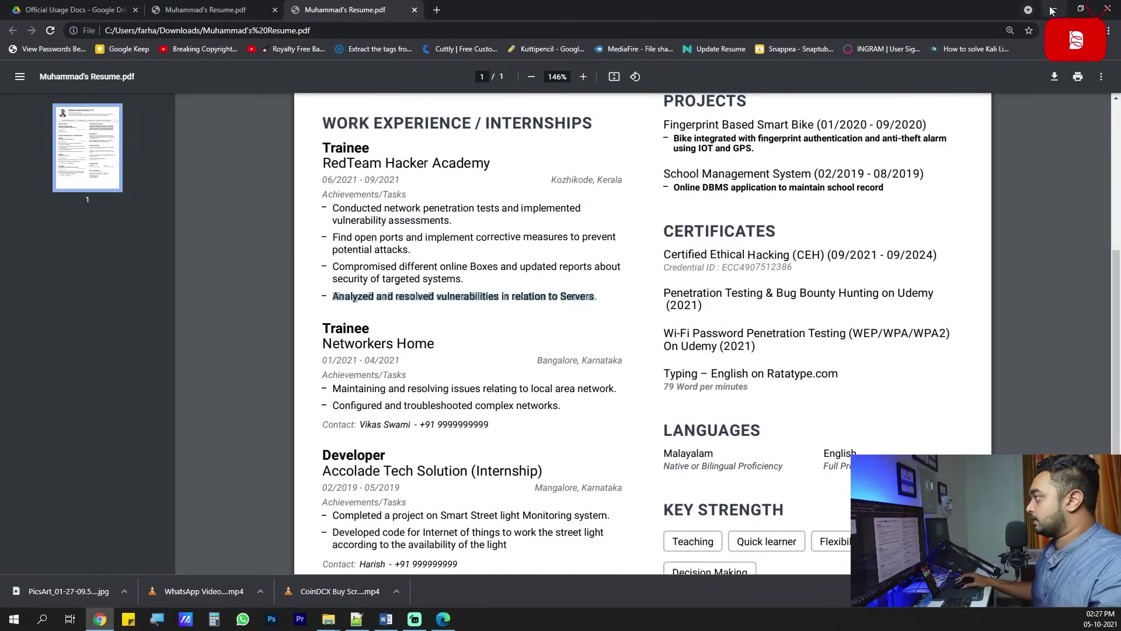
click(1051, 10)
triple_click(390, 491)
text(Analyzed and resolved vulnerabilities in relation to Servers)
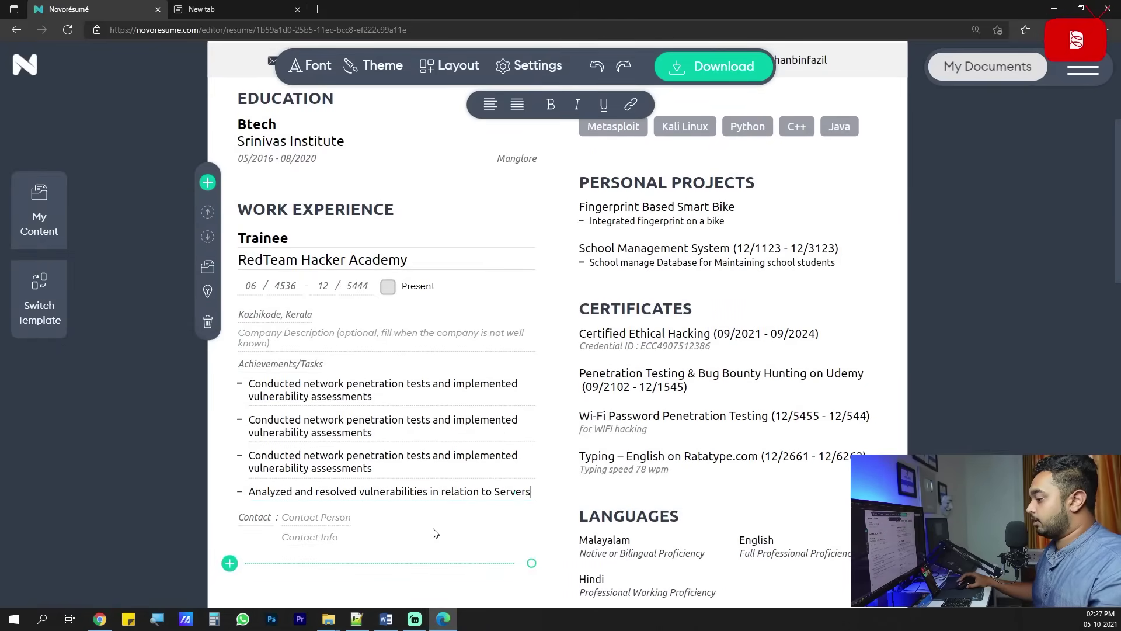
scroll(409, 522, down, 3)
click(230, 393)
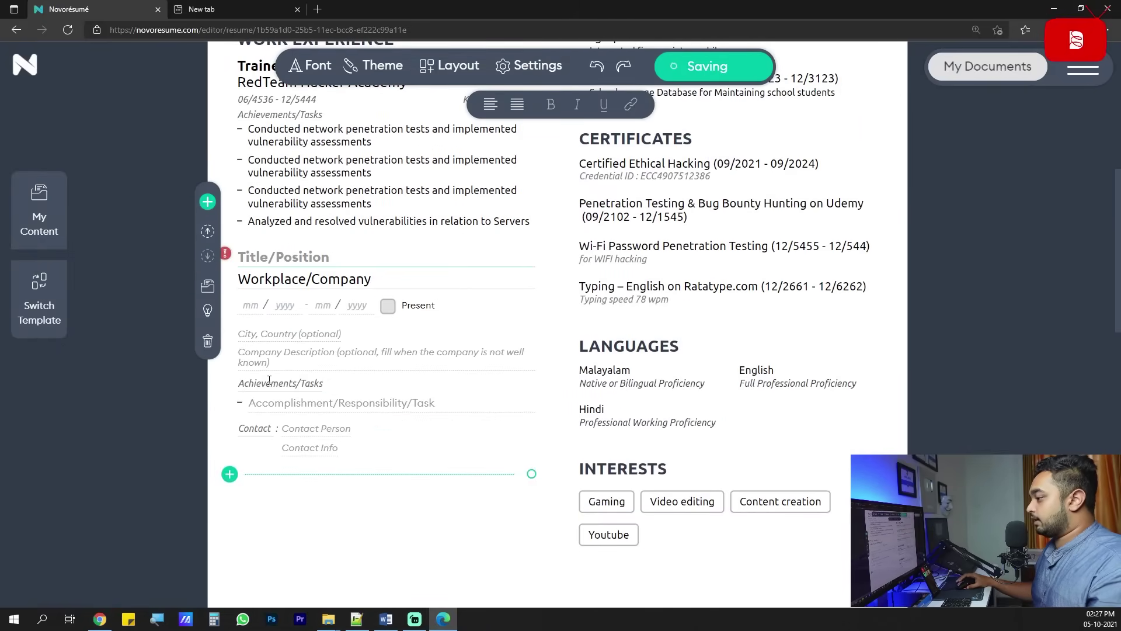
Set the new entry's company to Accolade Tech Solution (Internship) from the PDF.
key(alt+Tab)
scroll(360, 287, down, 2)
drag(434, 286, 345, 274)
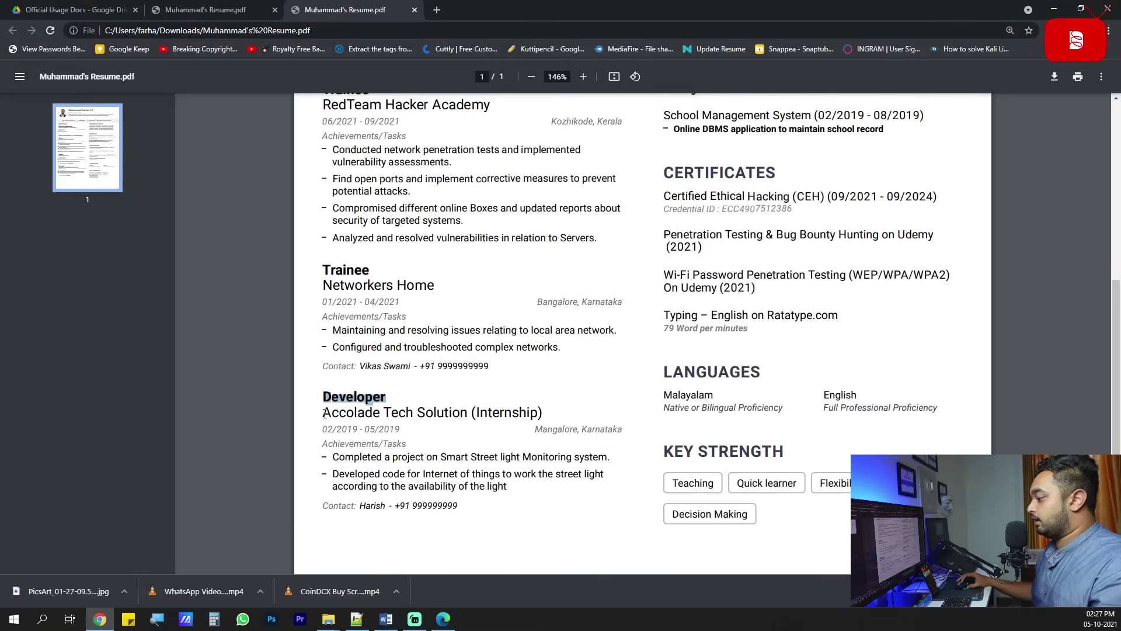
drag(322, 413, 546, 413)
key(ctrl+c)
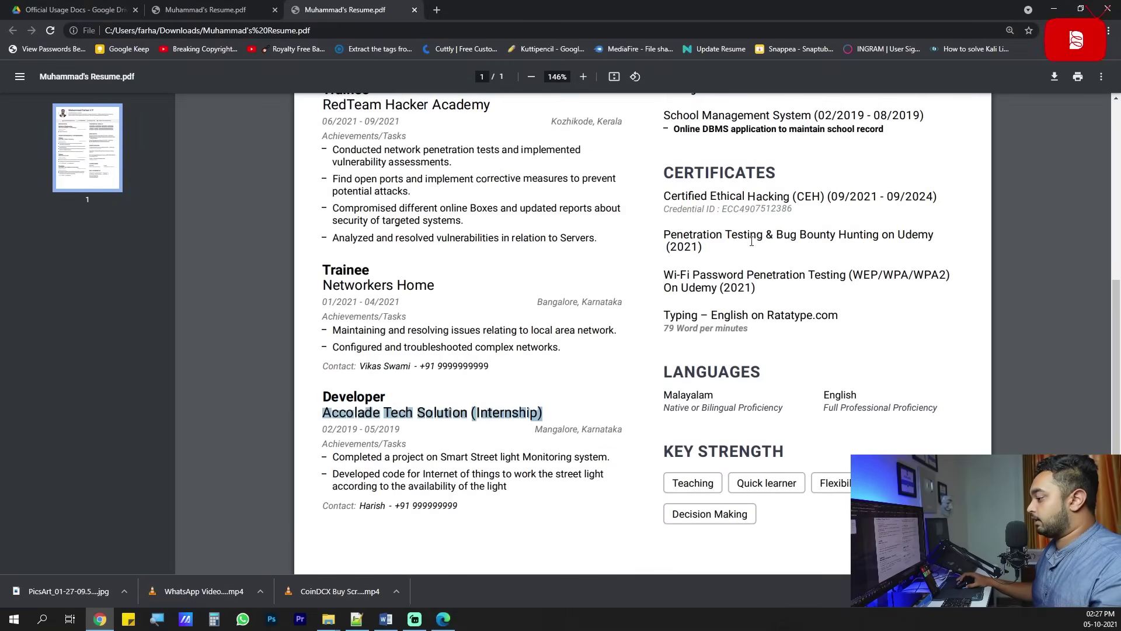
click(1054, 9)
key(ctrl+v)
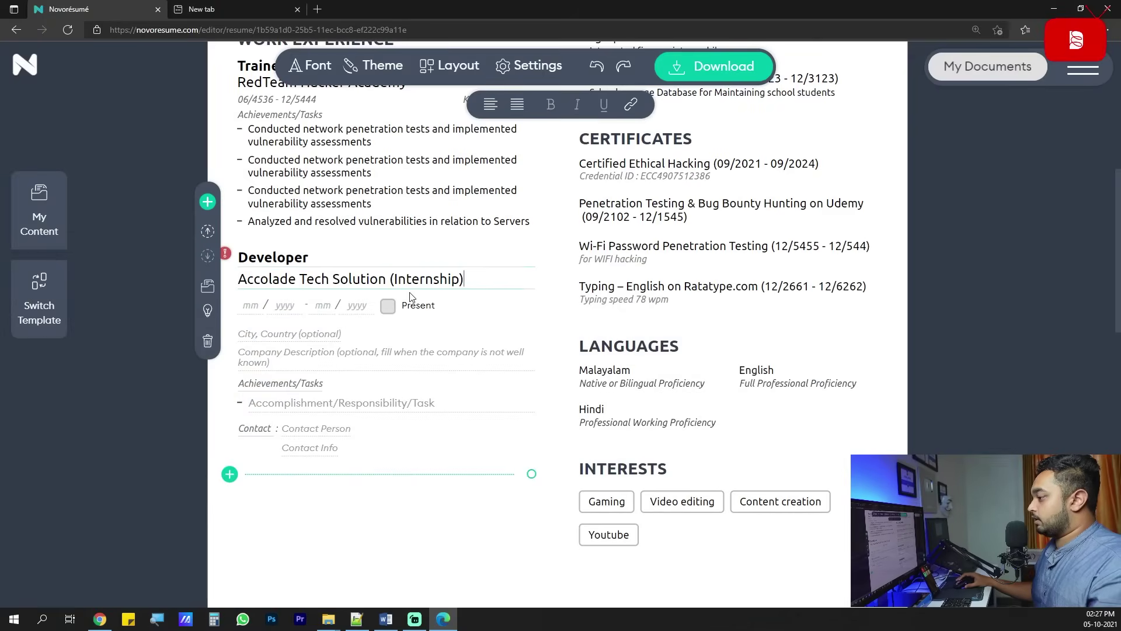
Set the entry's location to Mangalore, Karnataka and enter its dates.
key(alt+Tab)
scroll(500, 401, down, 1)
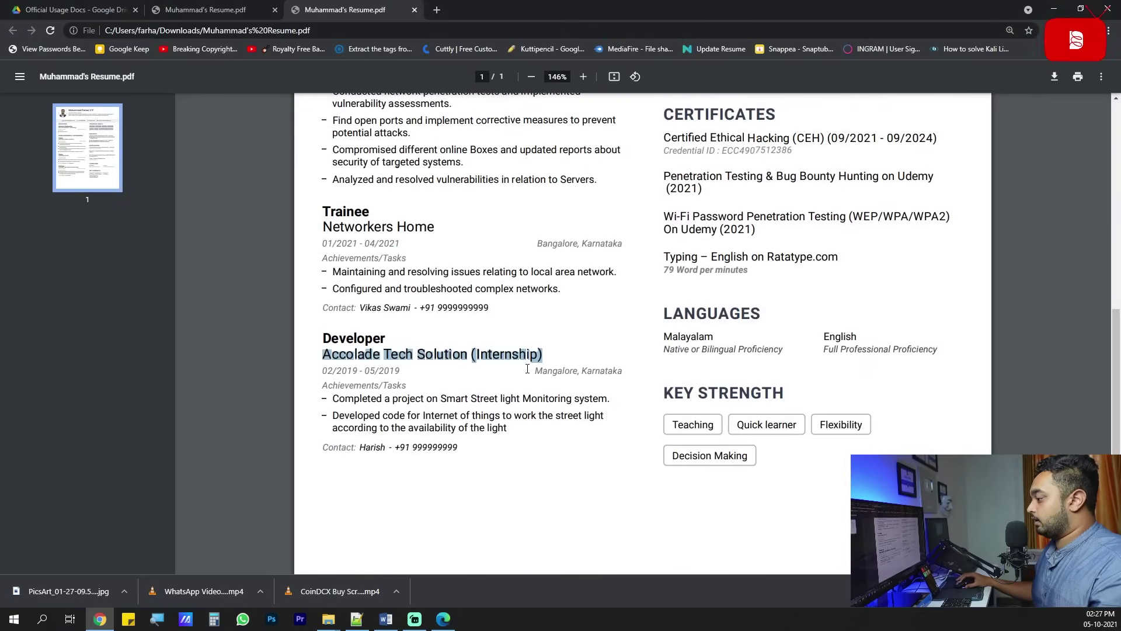
drag(528, 369, 623, 371)
key(ctrl+c)
click(1054, 9)
click(307, 333)
key(ctrl+v)
click(249, 305)
text(12 / 1256 - 01 / 2625)
Add three Smart Street light achievement bullets to the Developer entry.
click(250, 403)
text(Completed a project on Smart Street light Monitoring system.)
key(Return)
text(Completed a project on Smart Street light Monitoring system.)
text(Completed a project on Smart Street light Monitoring system.)
key(Return)
text(Completed a project on Smart Street light Monitoring system.)
key(Return)
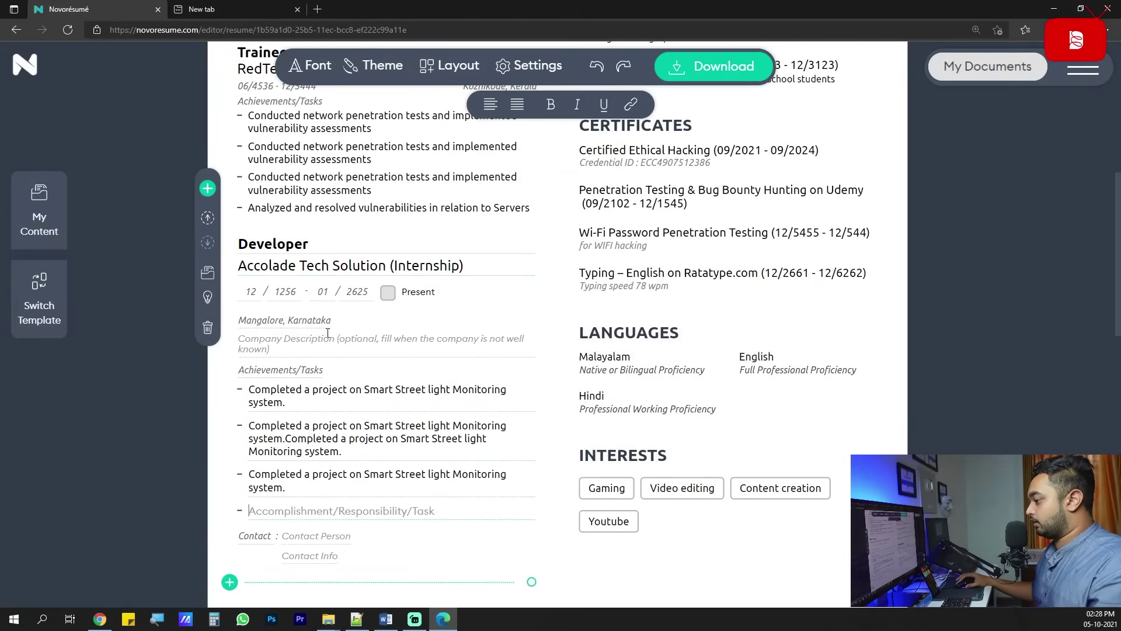
key(alt+Tab)
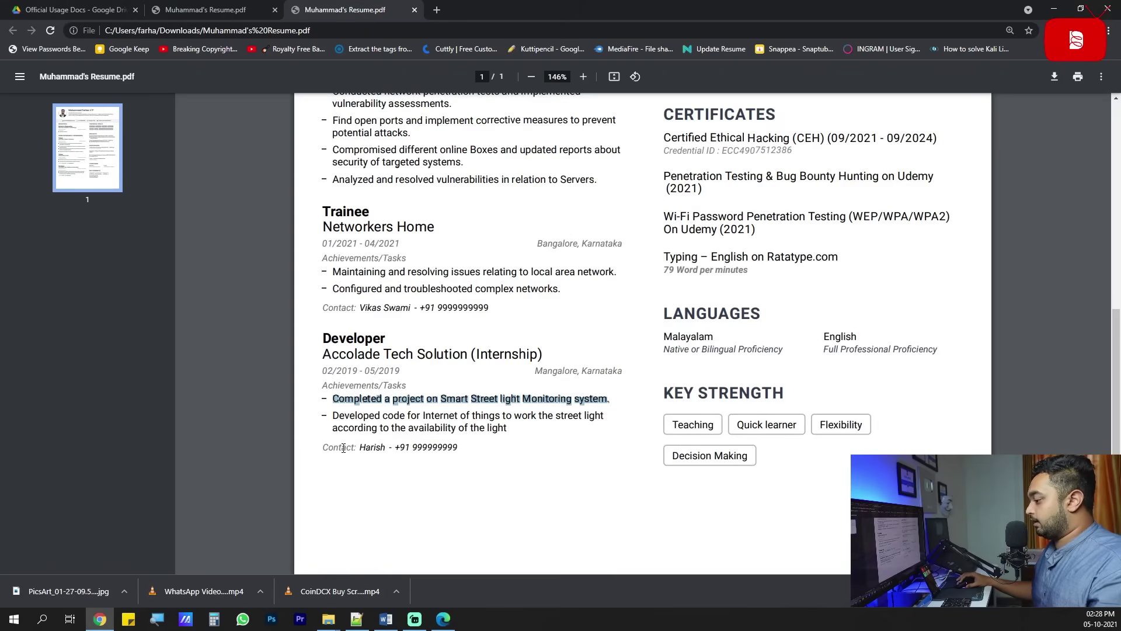
key(alt+Tab)
Fill in a contact person and phone number for both the Developer and Trainee entries.
click(288, 536)
scroll(292, 535, down, 1)
text(Contact)
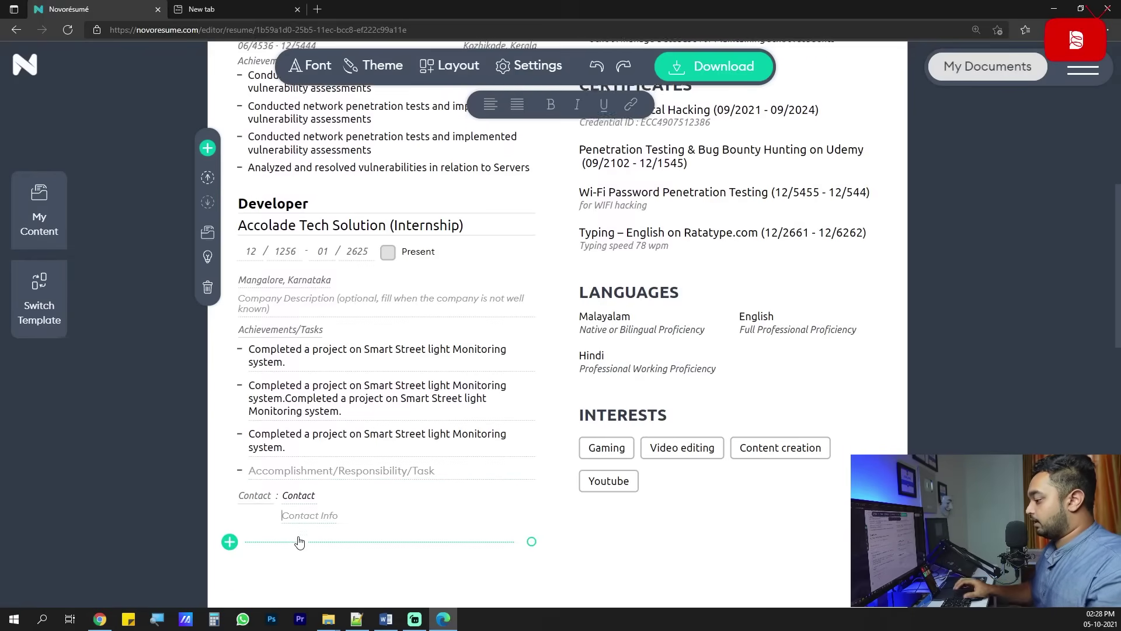
key(Tab)
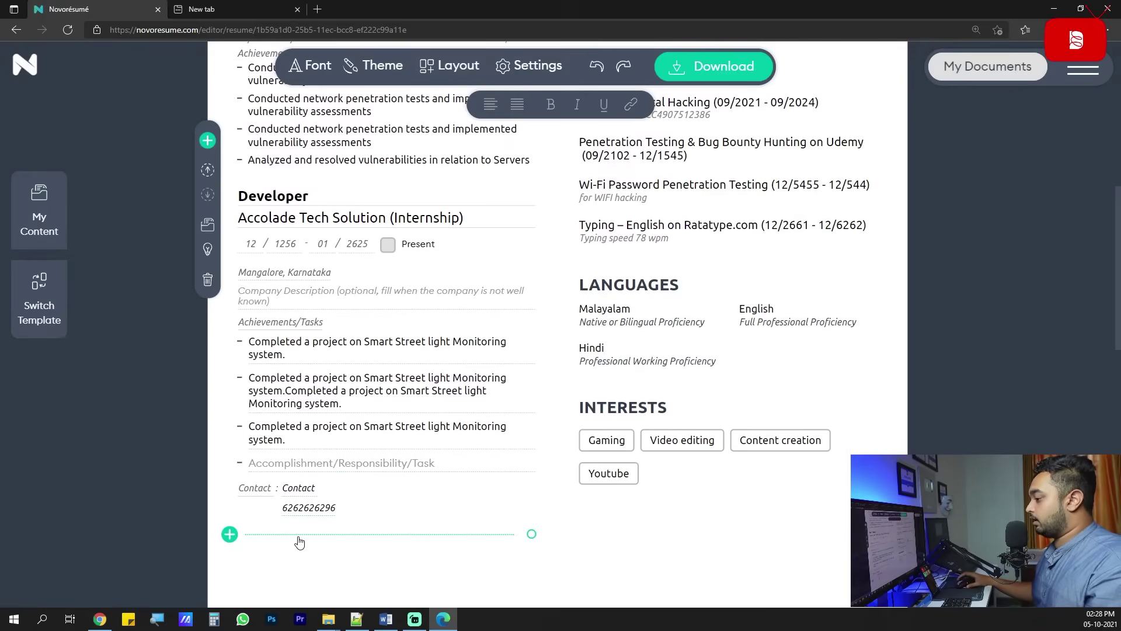
scroll(318, 307, up, 3)
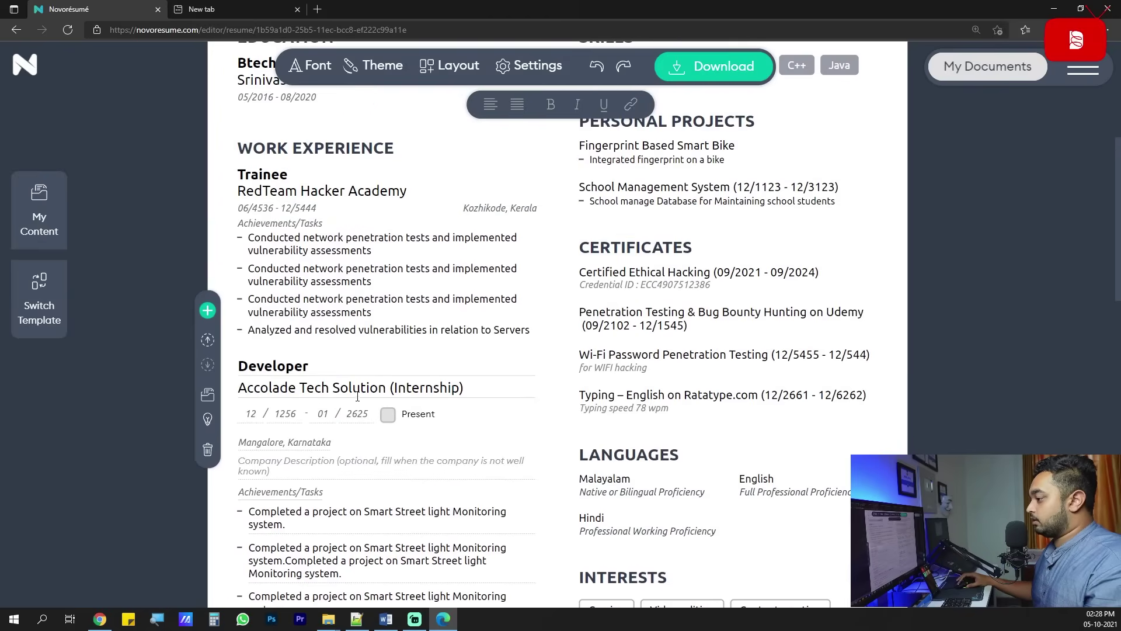
click(359, 212)
click(318, 438)
key(Tab)
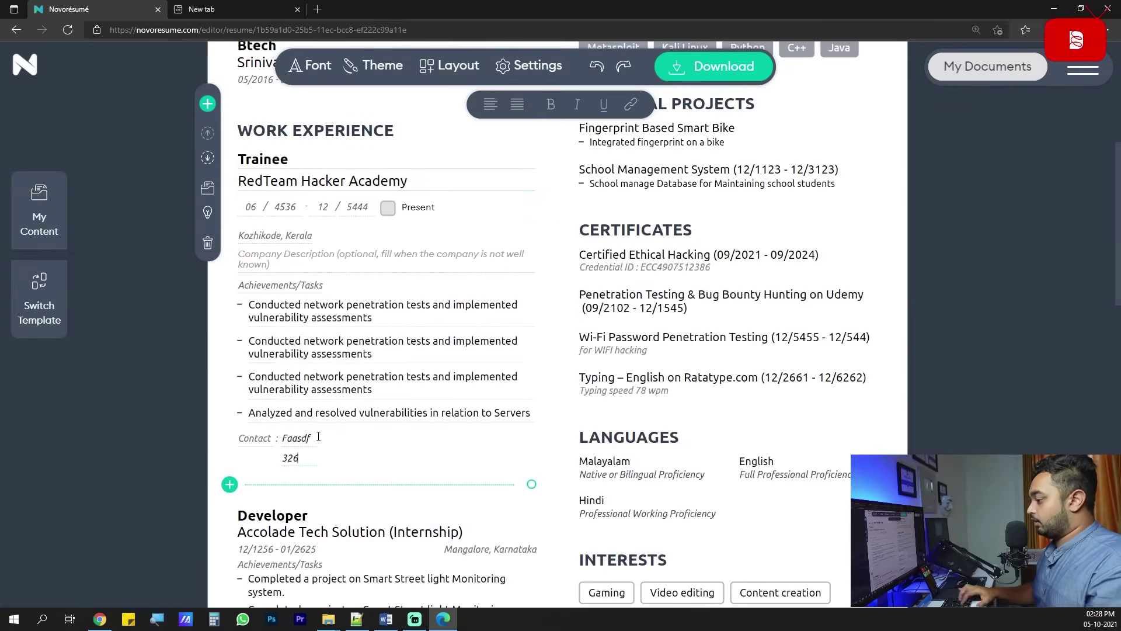
Close the Trainee entry and recheck the name heading and Btech education details.
click(769, 421)
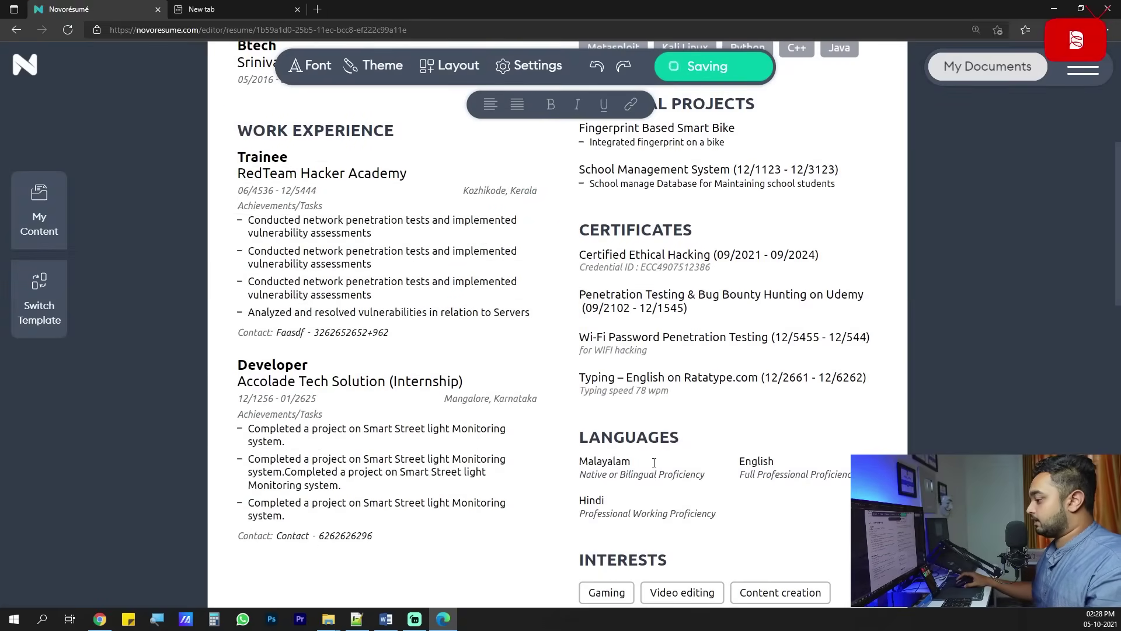
scroll(651, 461, up, 8)
scroll(651, 461, down, 3)
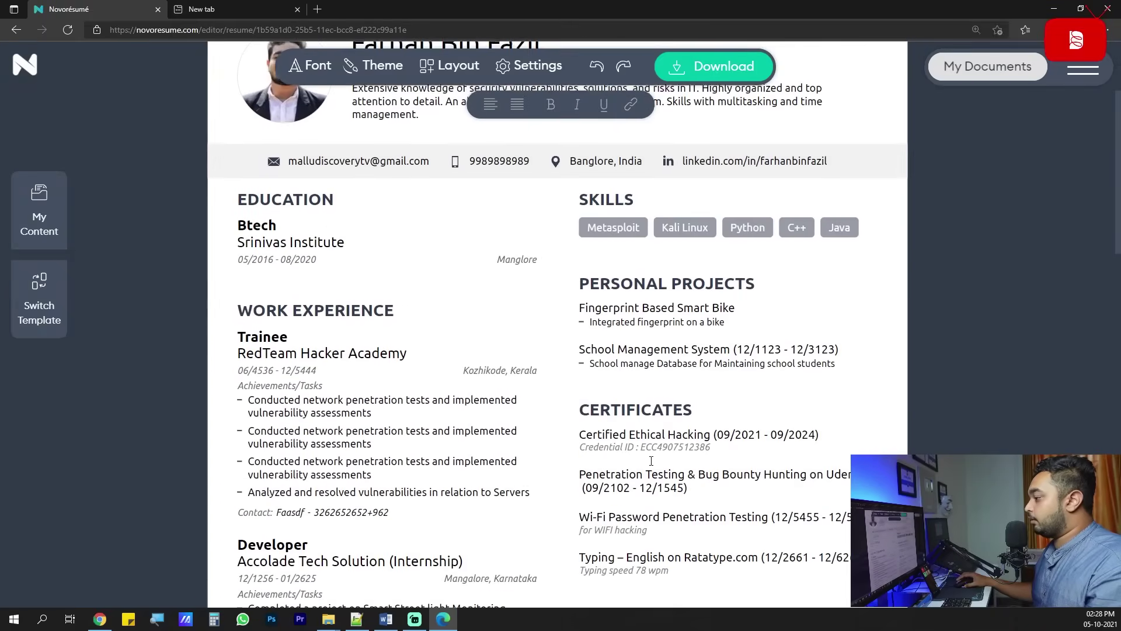
scroll(650, 464, down, 5)
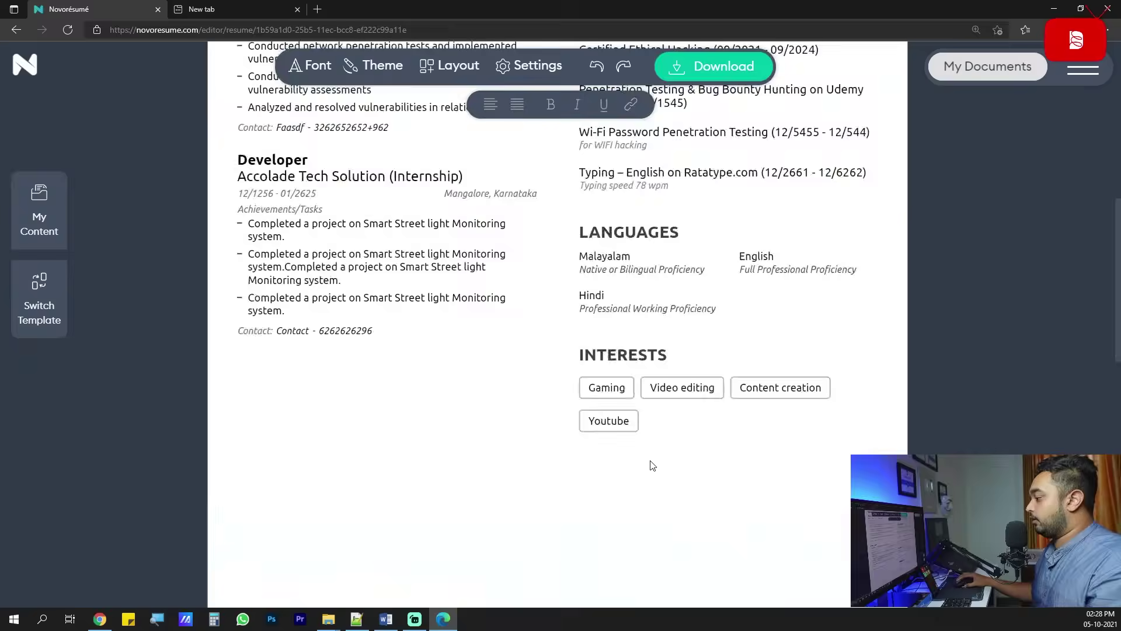
scroll(653, 465, up, 7)
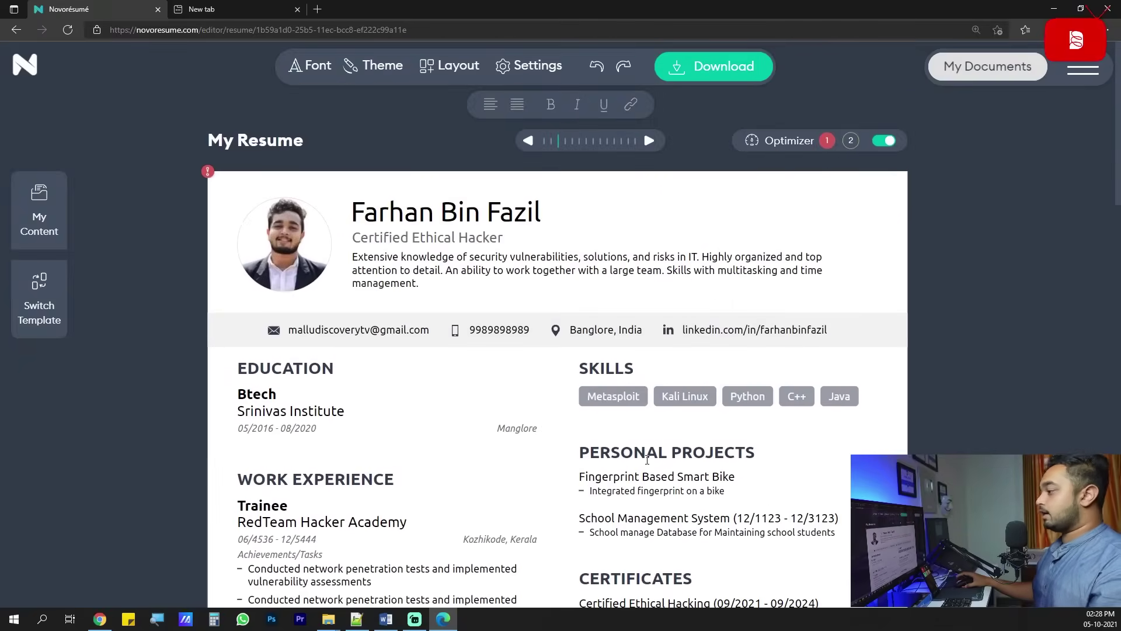
drag(416, 272, 503, 254)
click(592, 320)
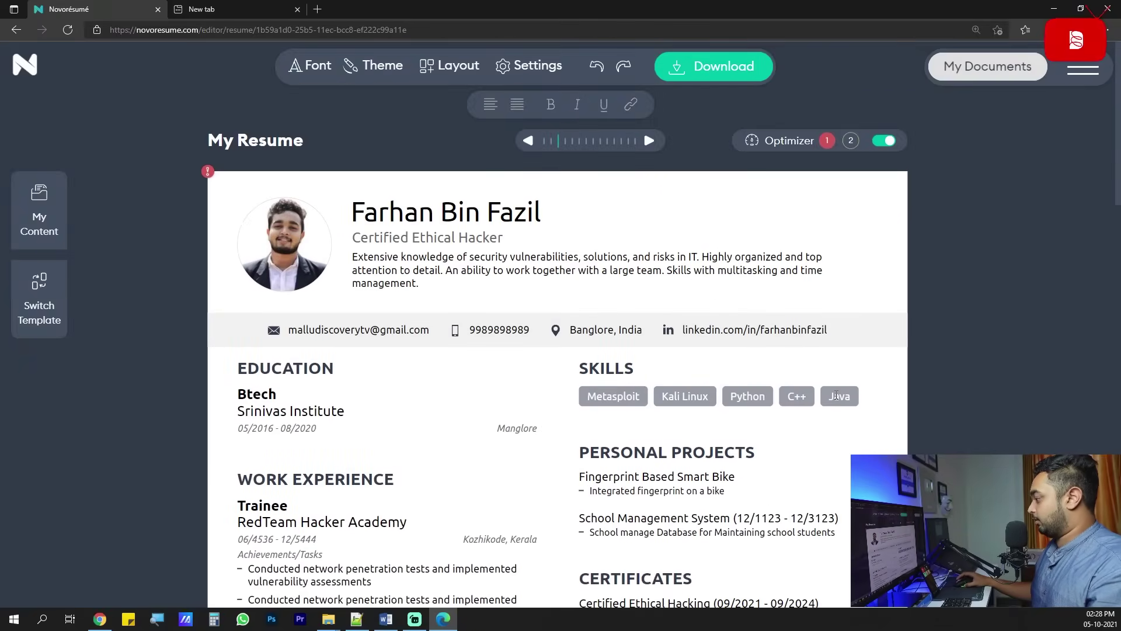
scroll(837, 396, down, 3)
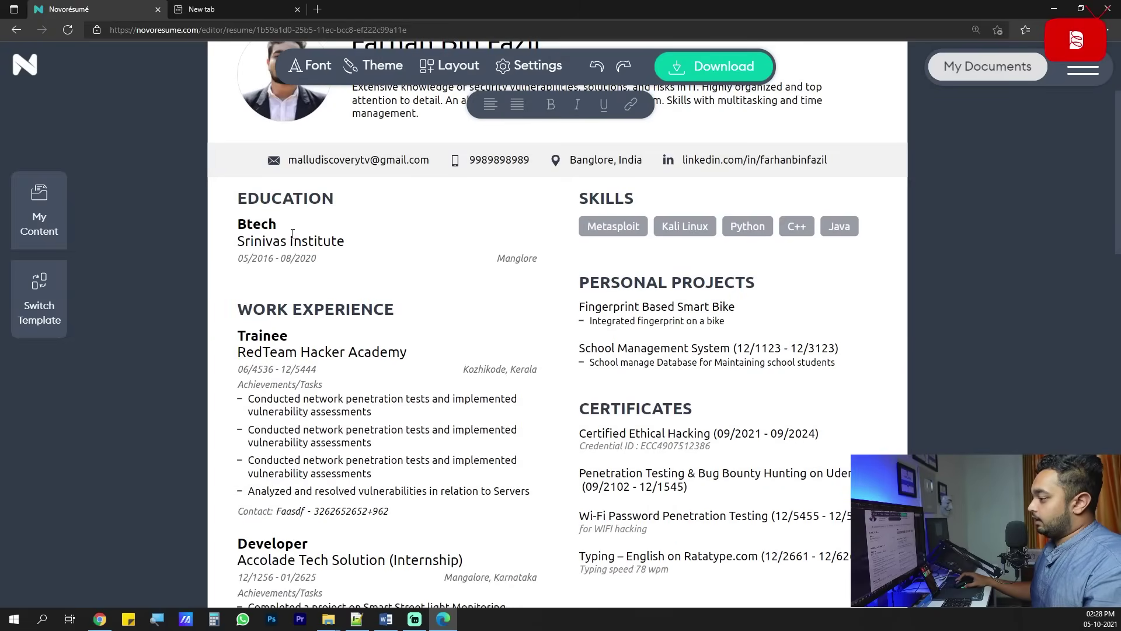
click(253, 235)
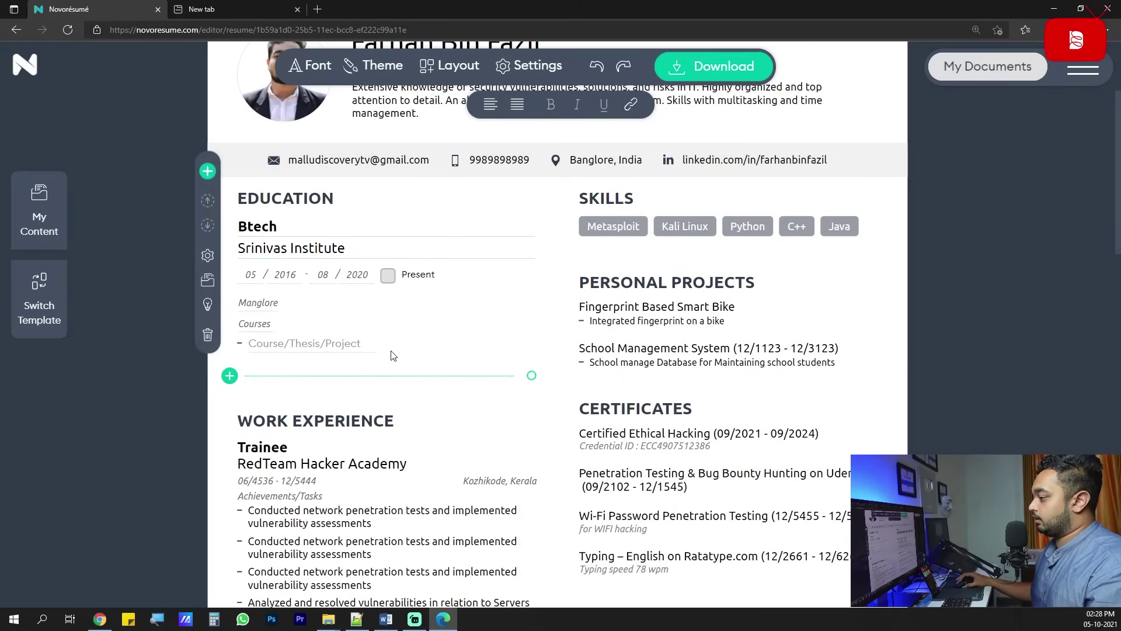
click(373, 392)
scroll(373, 391, down, 2)
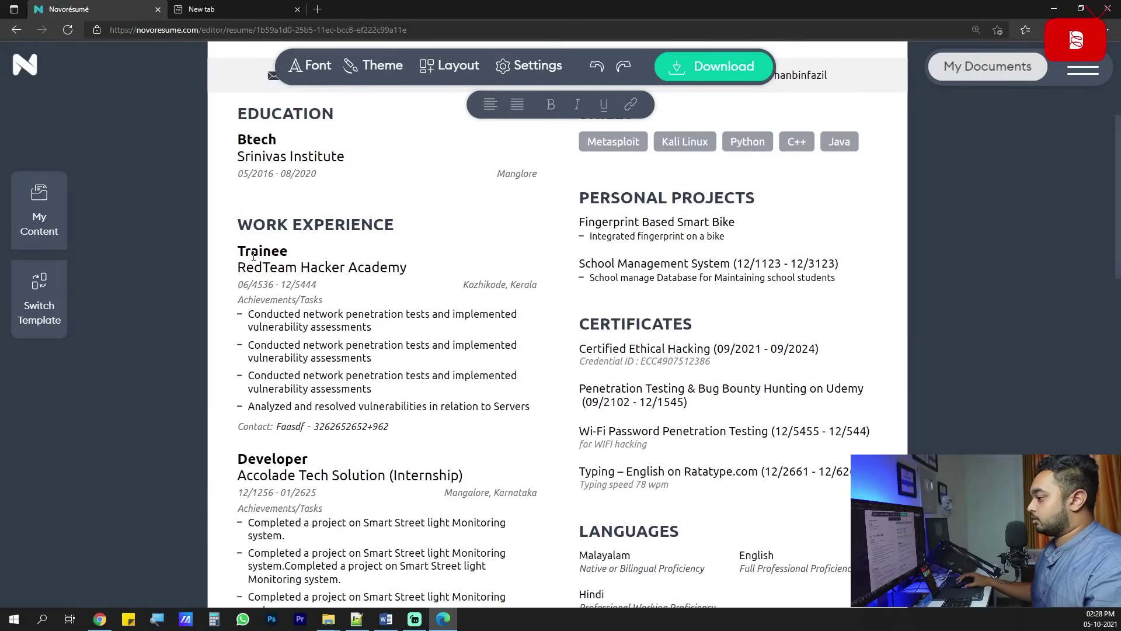
Recheck the Trainee entry, Certified Ethical Hacking certificate, and header title and summary unchanged.
click(253, 256)
scroll(253, 255, down, 8)
click(802, 421)
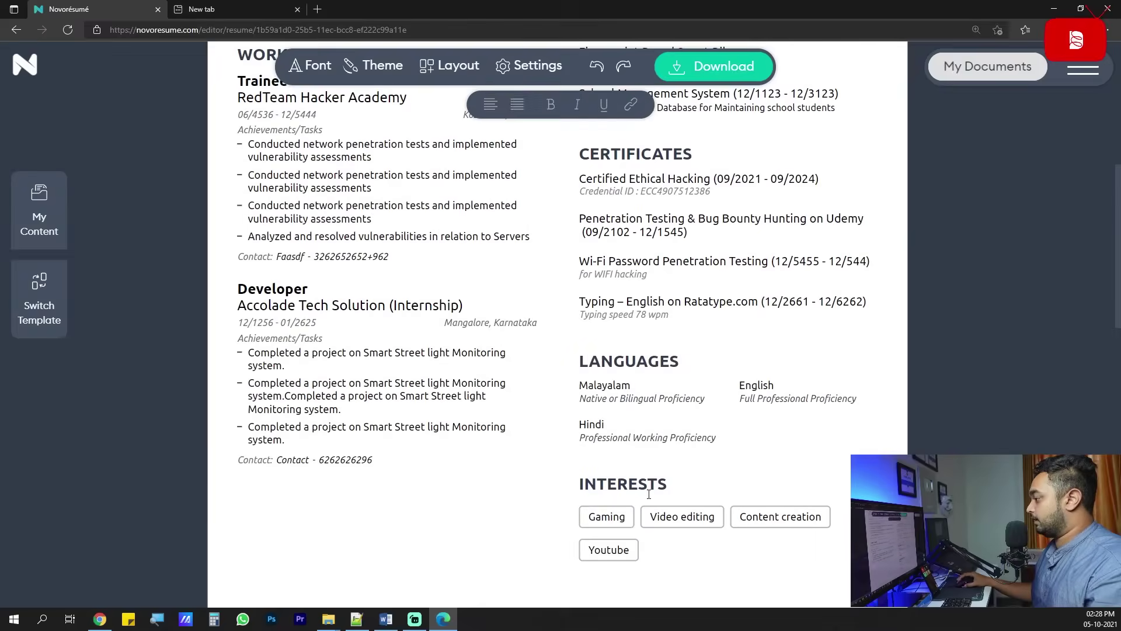
scroll(649, 494, up, 4)
scroll(737, 473, down, 2)
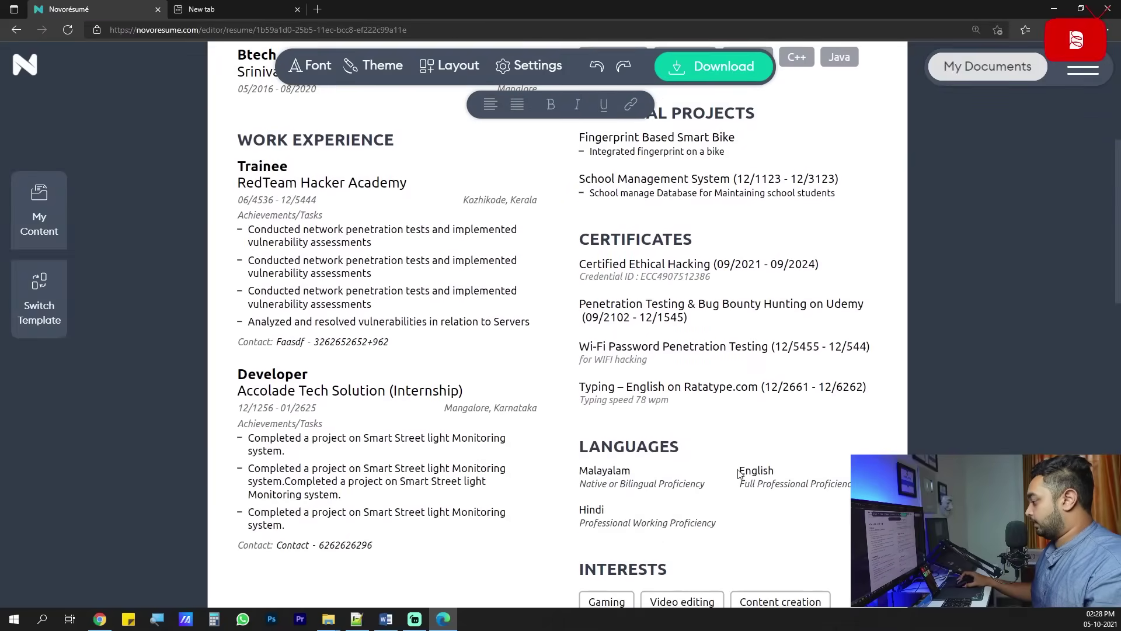
scroll(758, 473, up, 2)
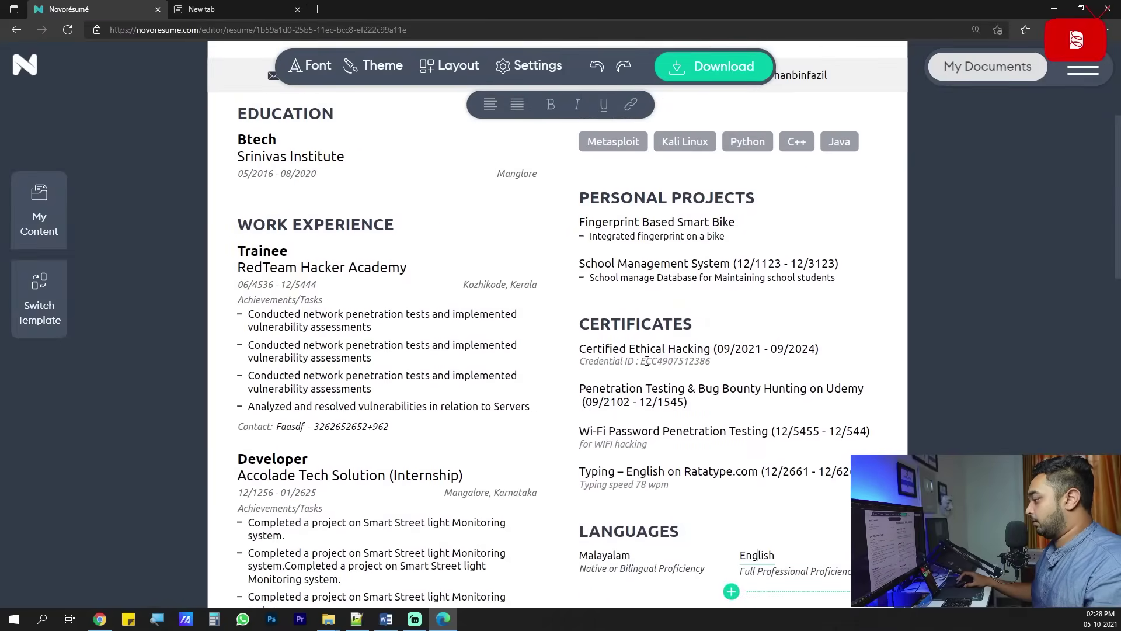
click(581, 349)
click(765, 351)
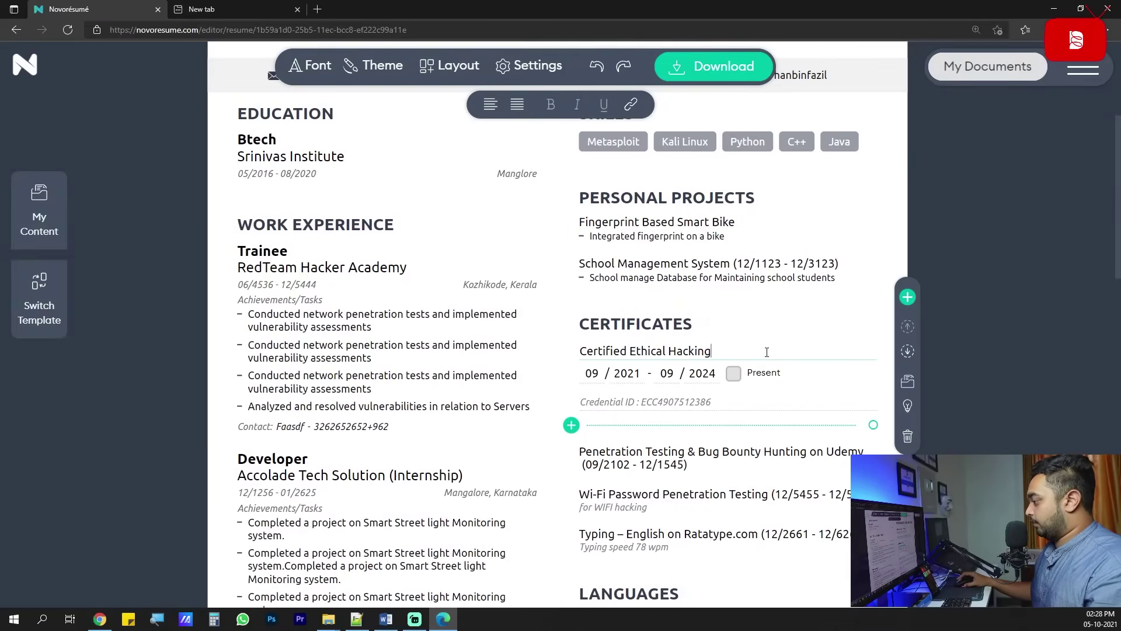
scroll(876, 312, up, 5)
click(835, 248)
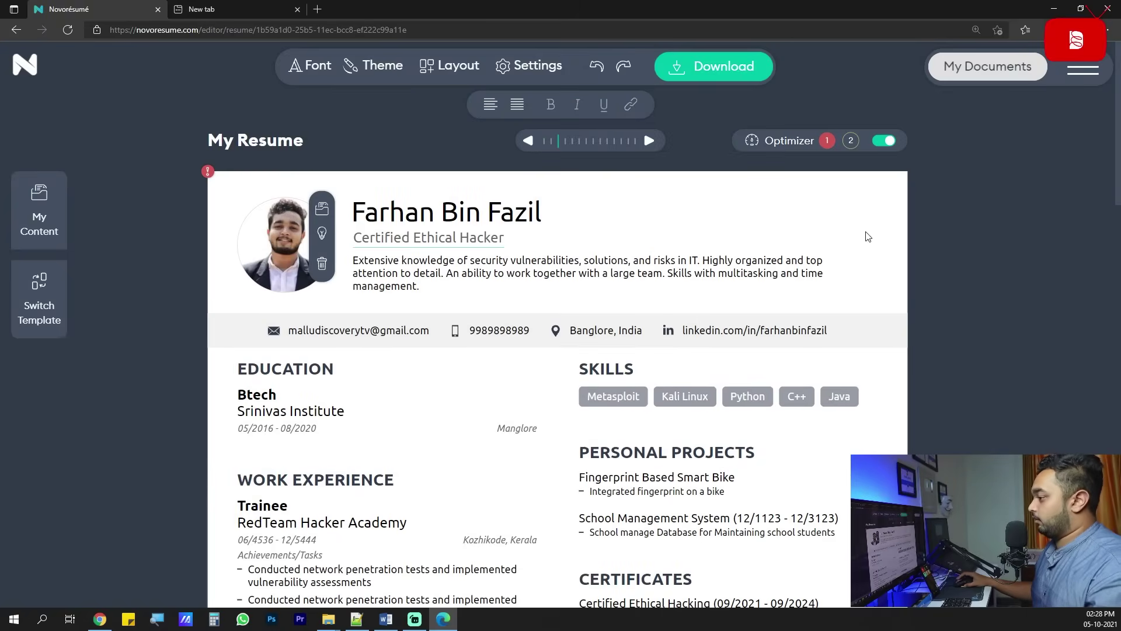
click(875, 257)
click(481, 279)
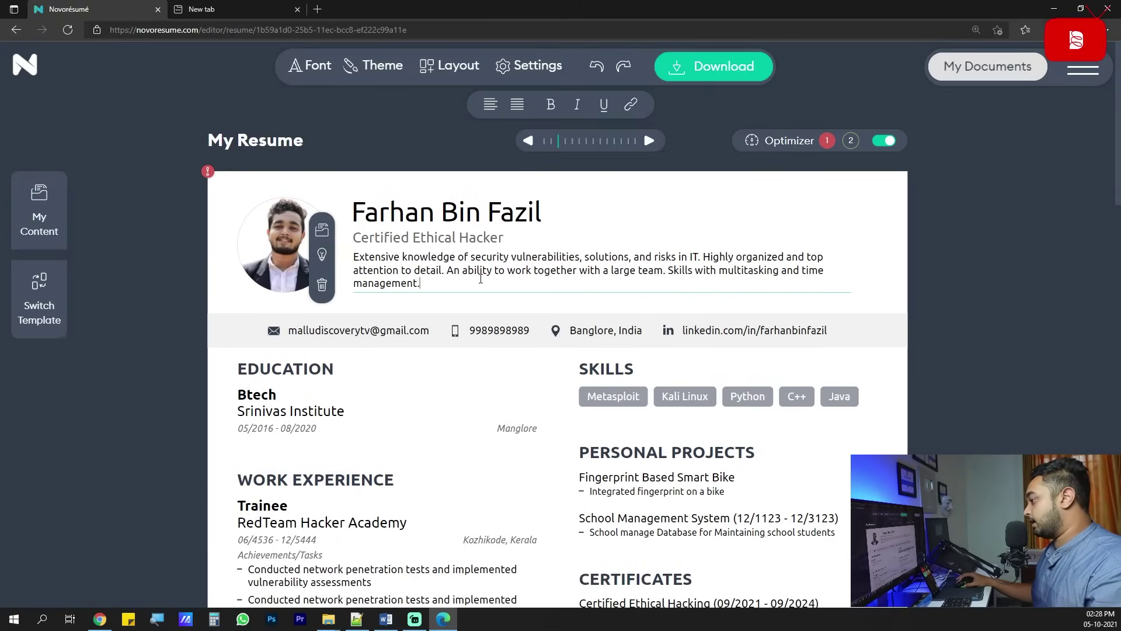
click(187, 297)
Scroll through the finished resume, download it as a PDF and open the downloaded file.
scroll(506, 313, down, 3)
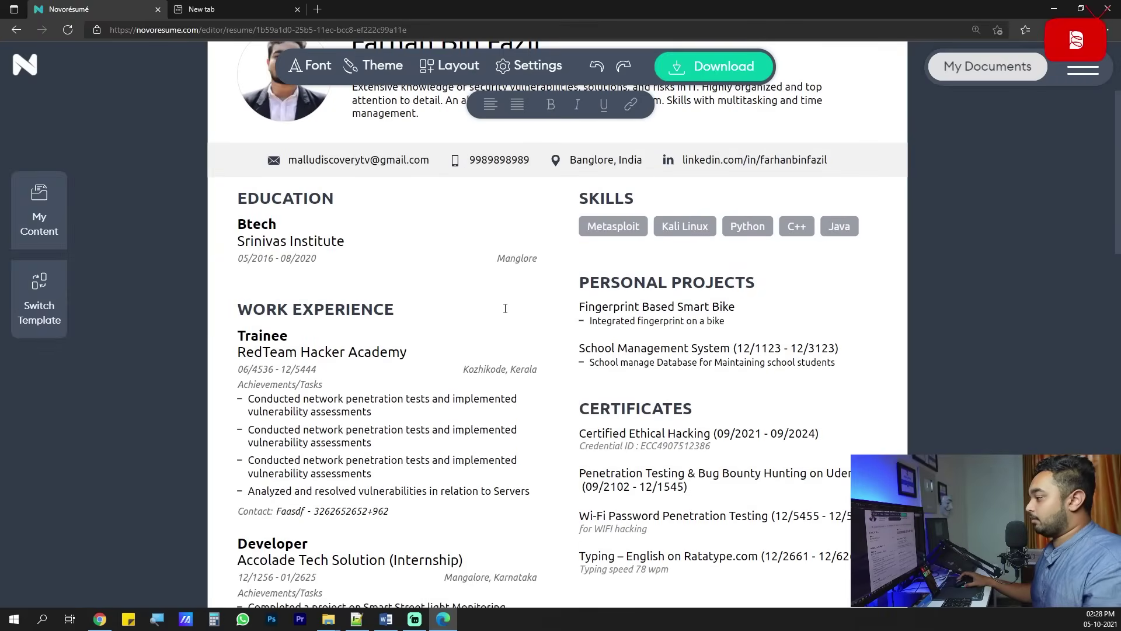
scroll(505, 310, up, 3)
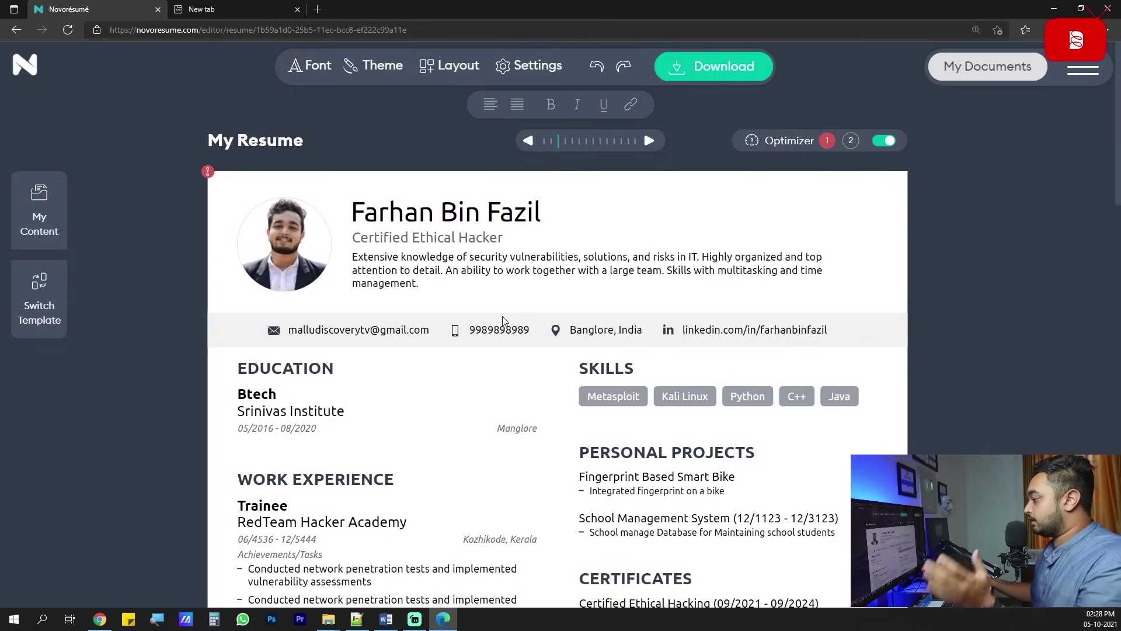
scroll(502, 316, down, 3)
scroll(548, 335, up, 3)
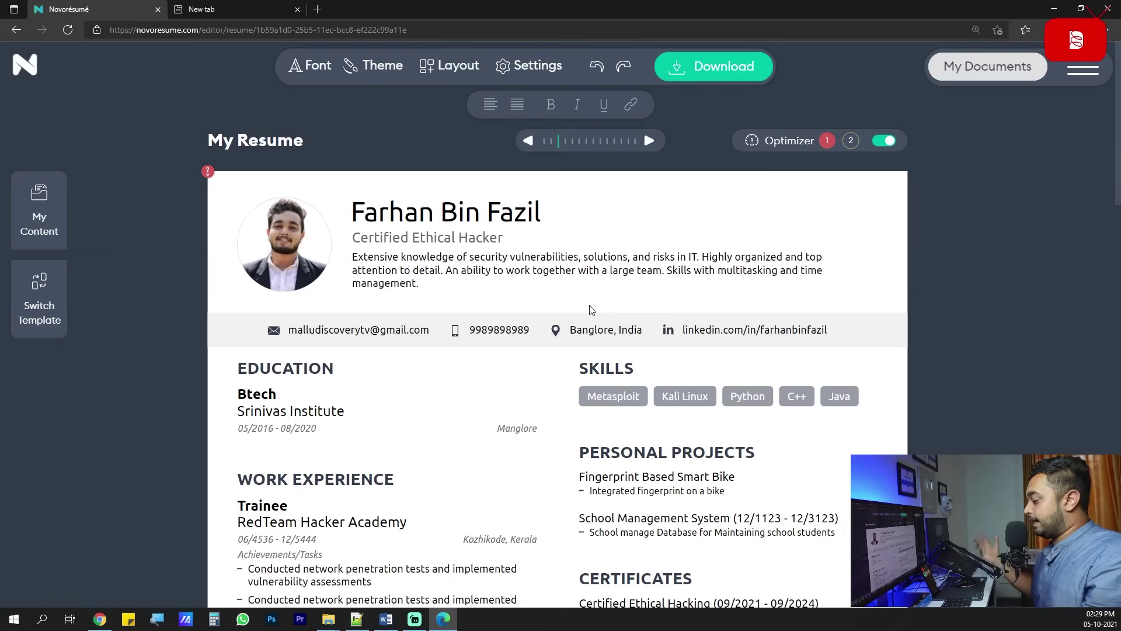
scroll(368, 349, down, 5)
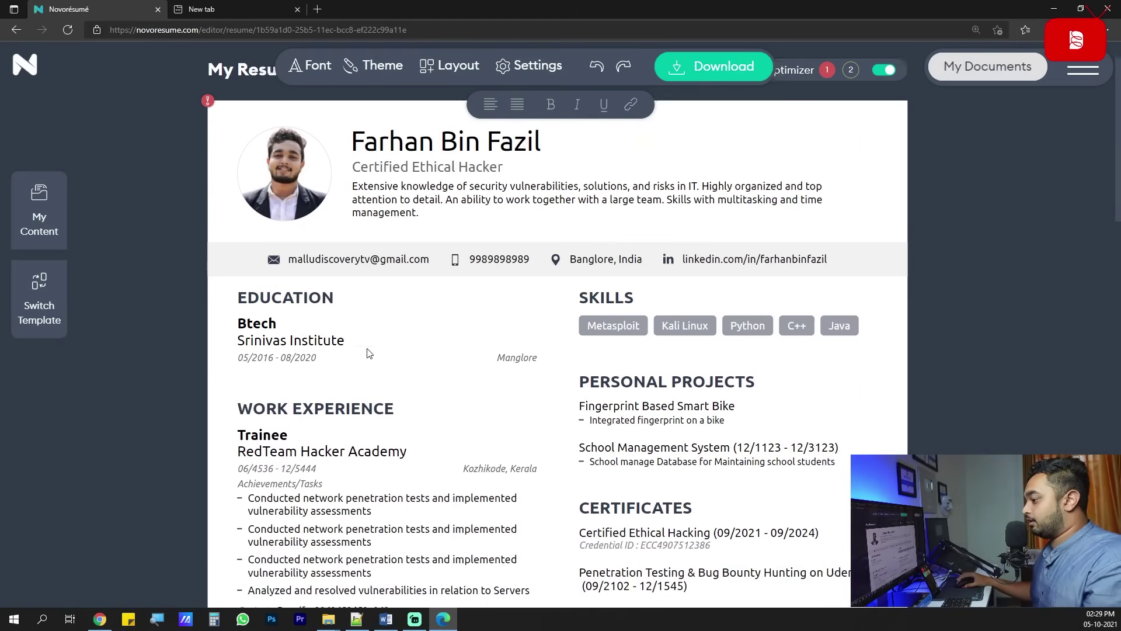
scroll(368, 349, down, 5)
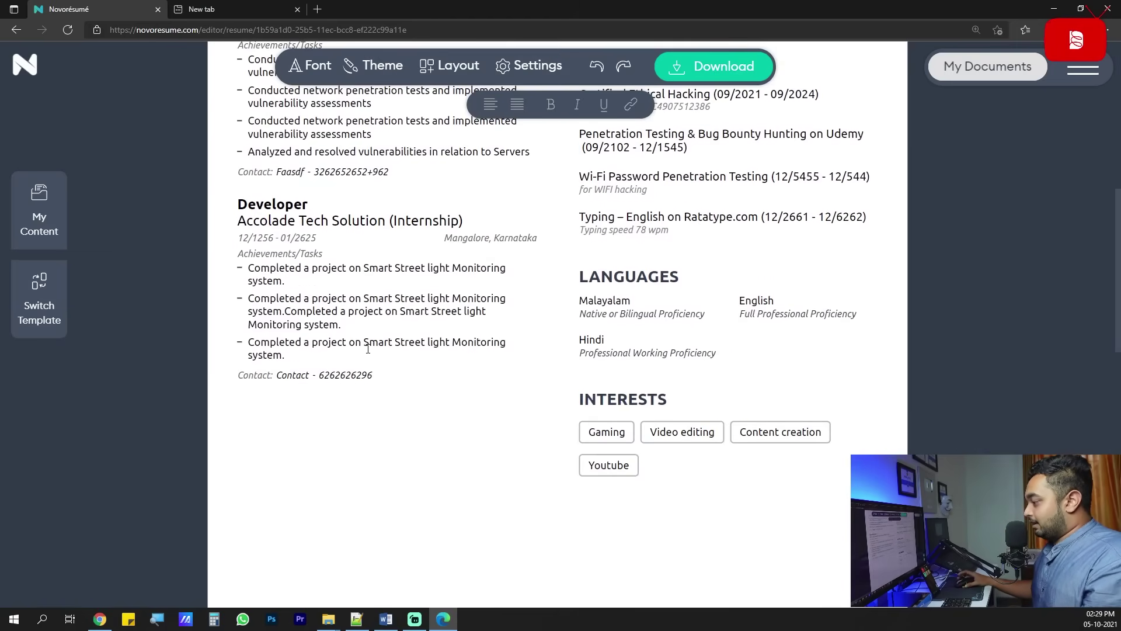
scroll(802, 465, up, 10)
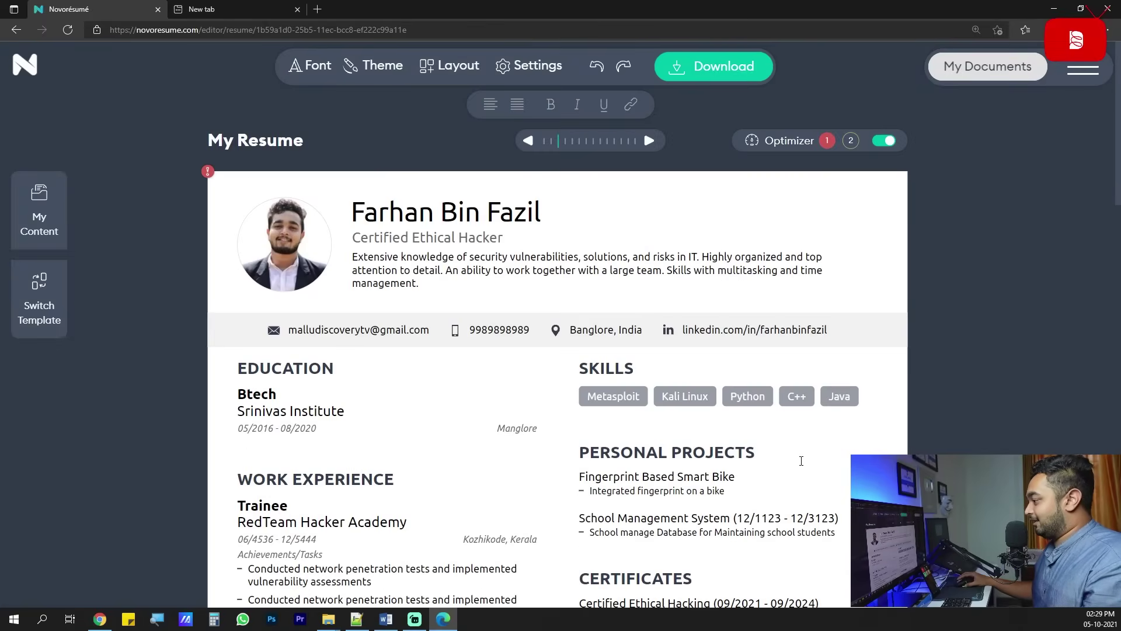
scroll(511, 442, down, 7)
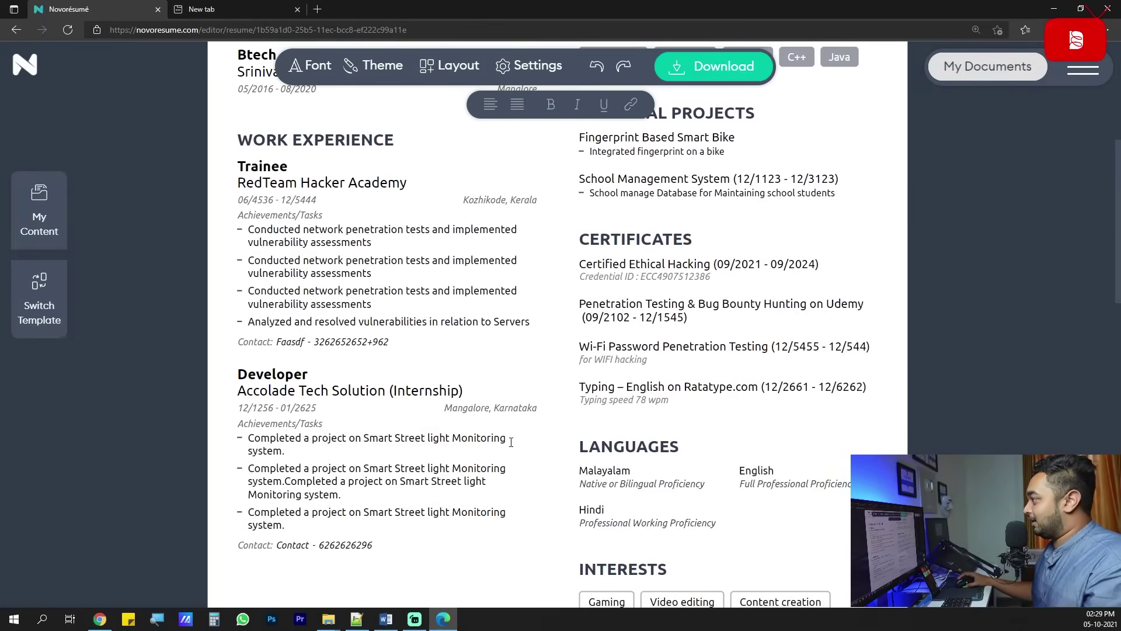
scroll(734, 398, up, 6)
scroll(734, 398, down, 14)
scroll(734, 398, up, 10)
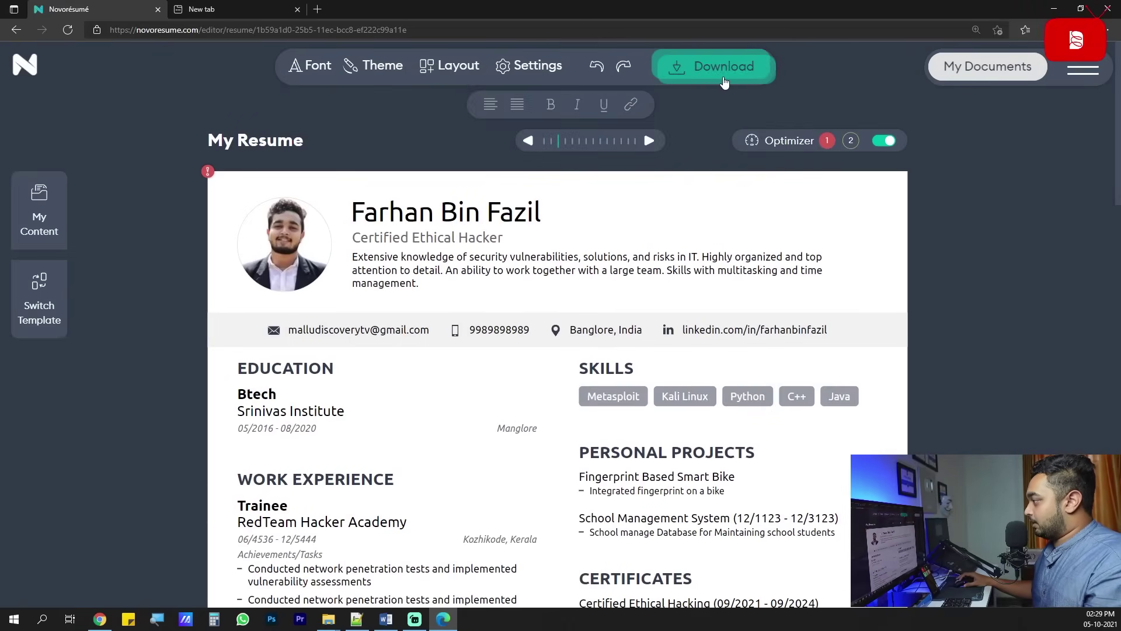
click(727, 79)
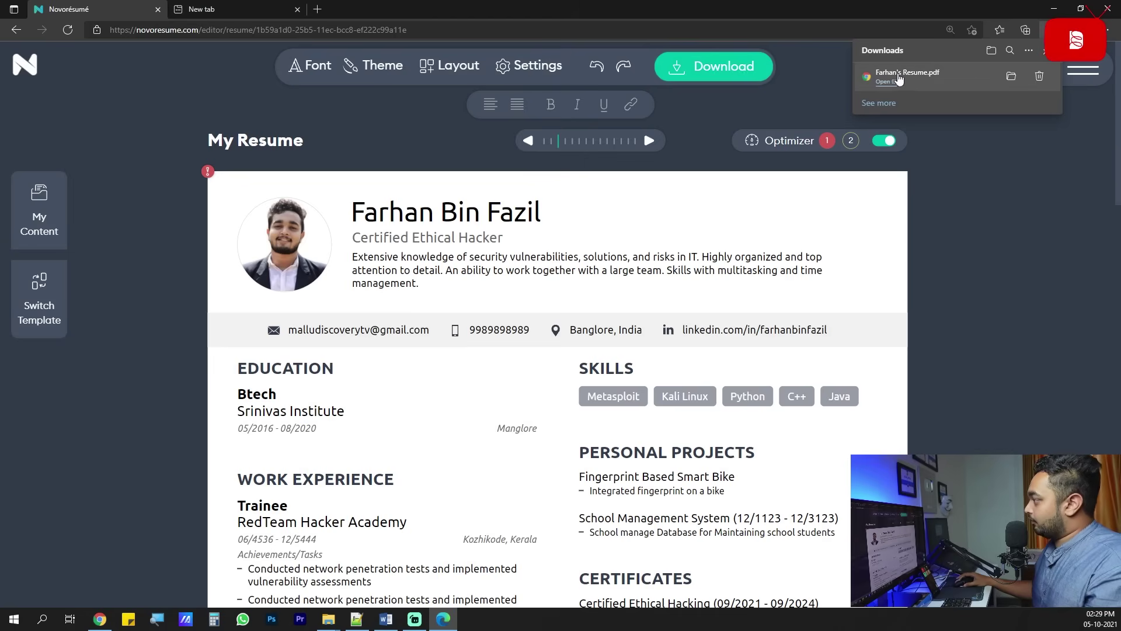
click(1002, 84)
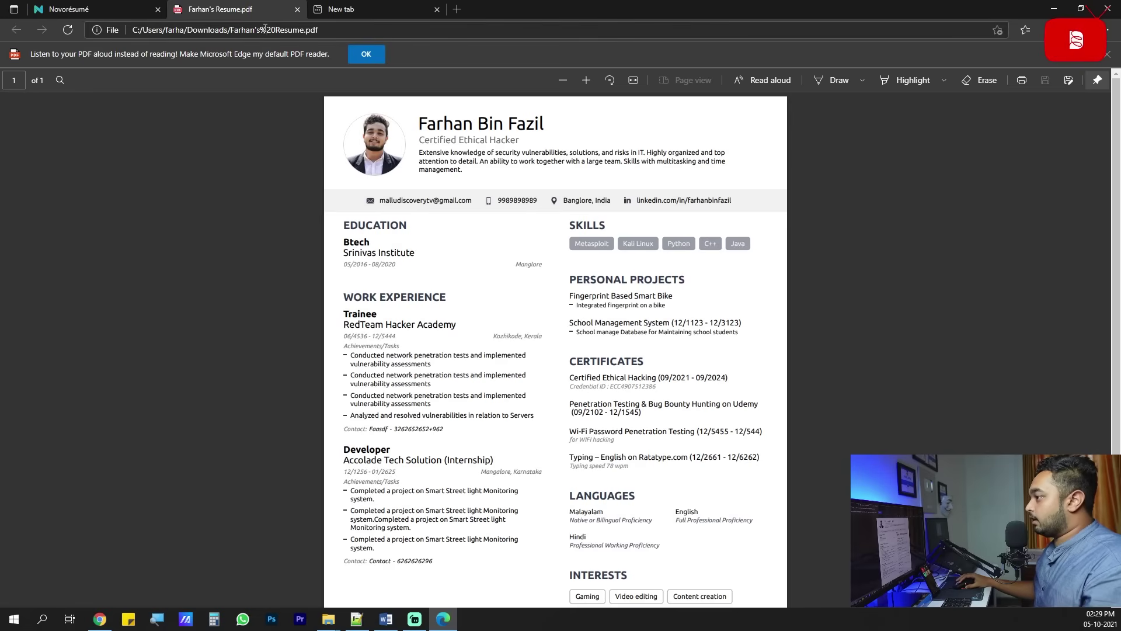
Compare the PDF with the Novorésumé editor, then scroll through the one-page resume.
click(96, 13)
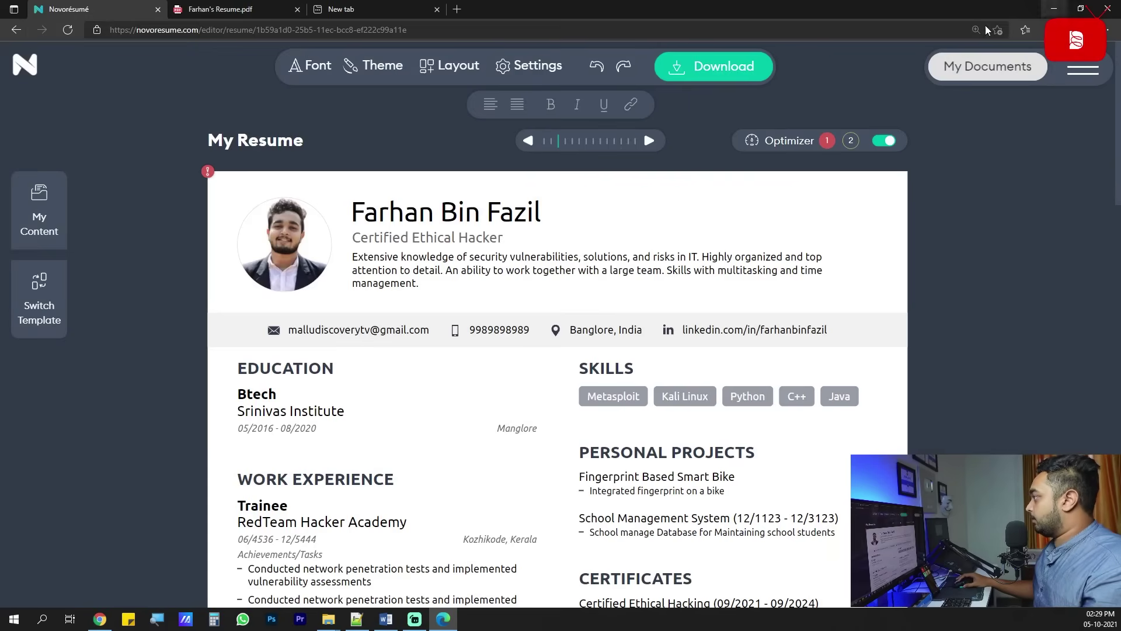
click(214, 12)
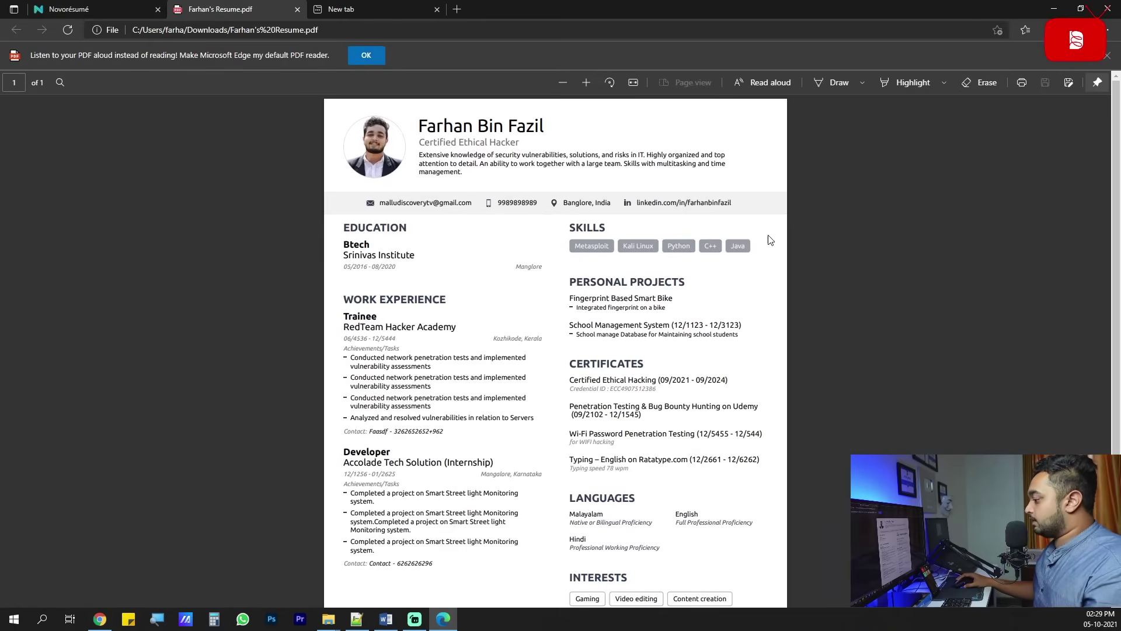
scroll(649, 278, down, 3)
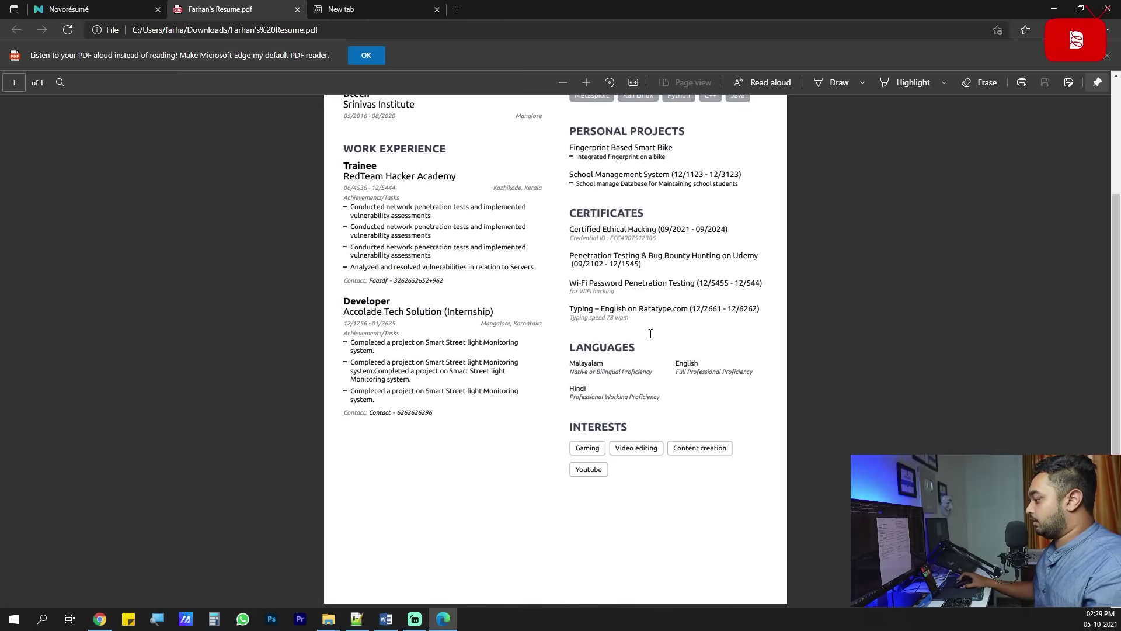
scroll(649, 331, up, 3)
scroll(650, 334, down, 2)
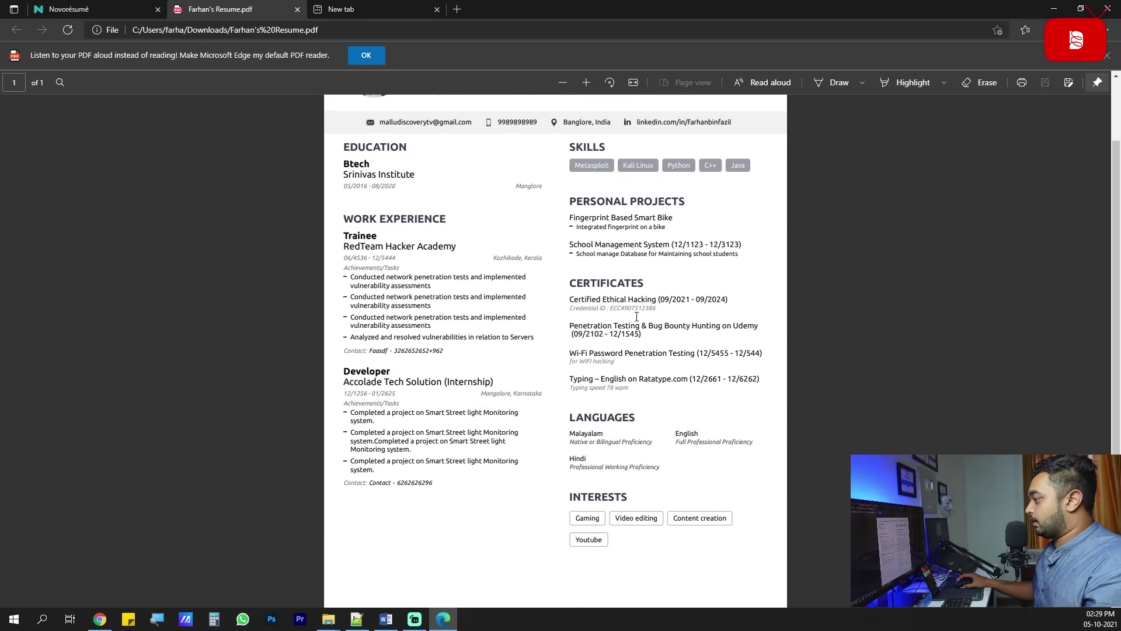